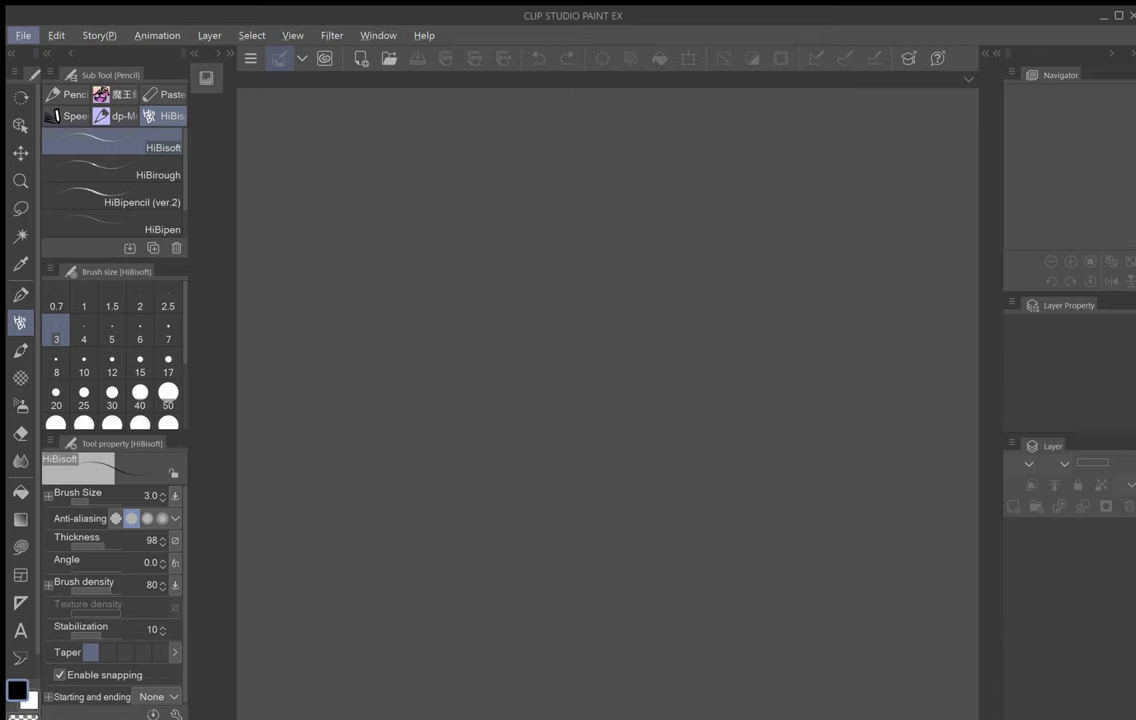
Step: Create a new A4 illustration canvas of 2894 x 4093 px at 350 dpi
click(361, 59)
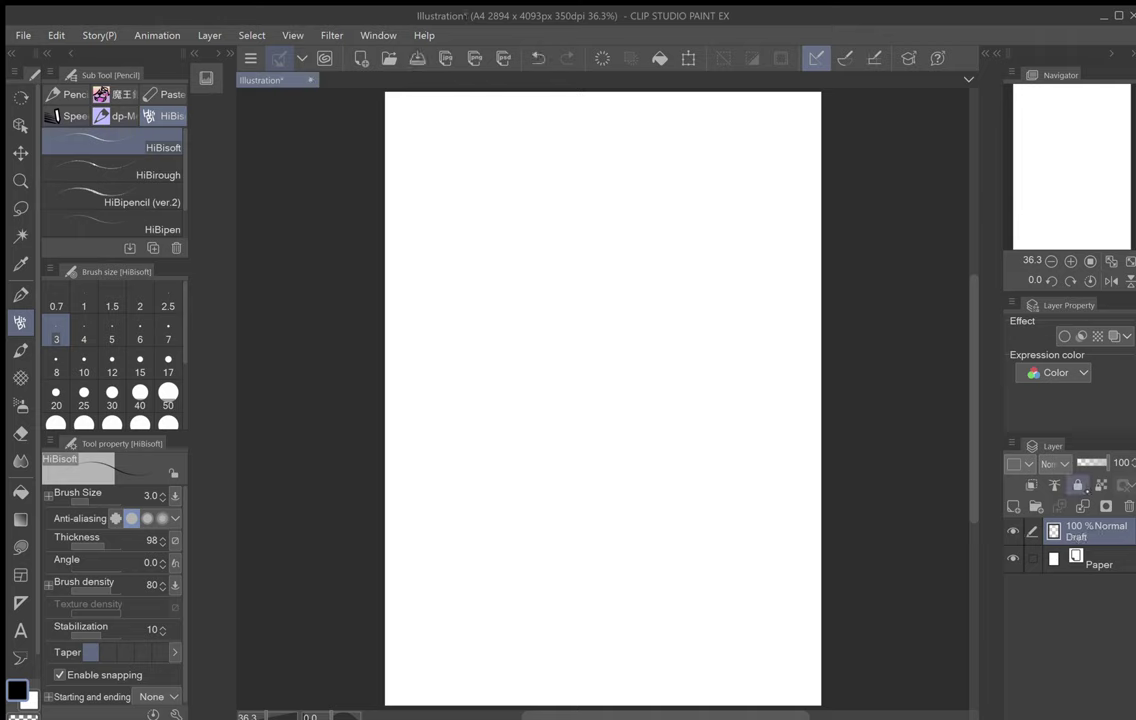
Step: Widen the palette dock holding the layer options and set the Draft layer as a draft layer
drag(1006, 485, 977, 477)
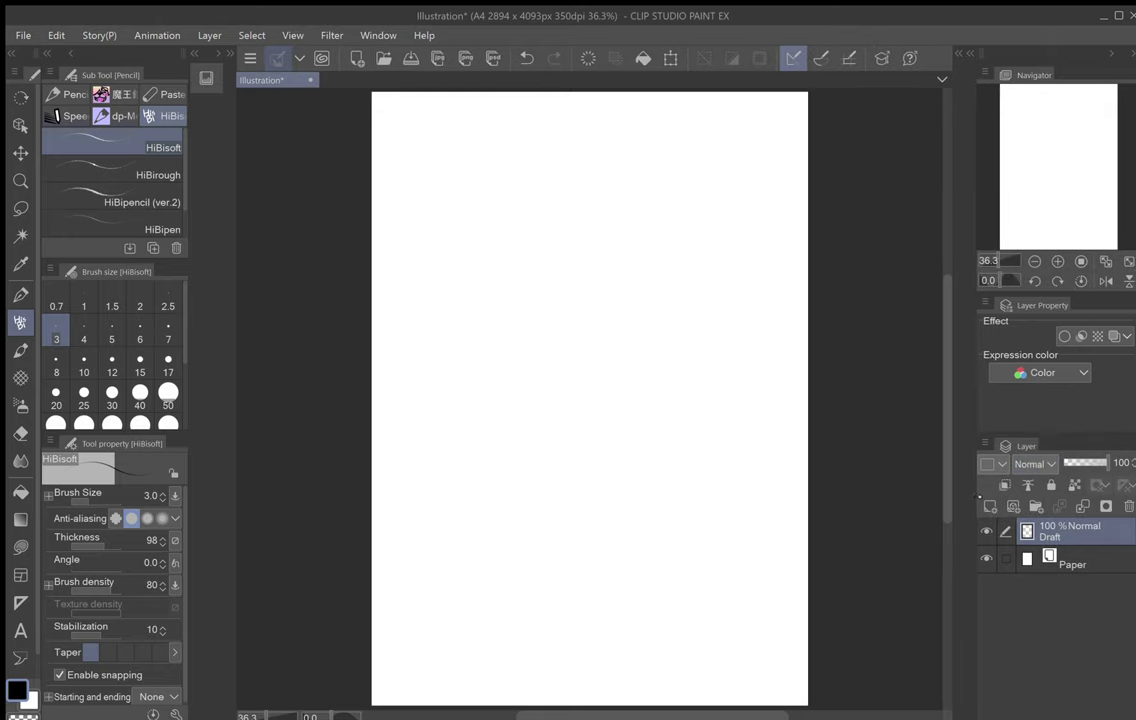
drag(978, 484, 951, 480)
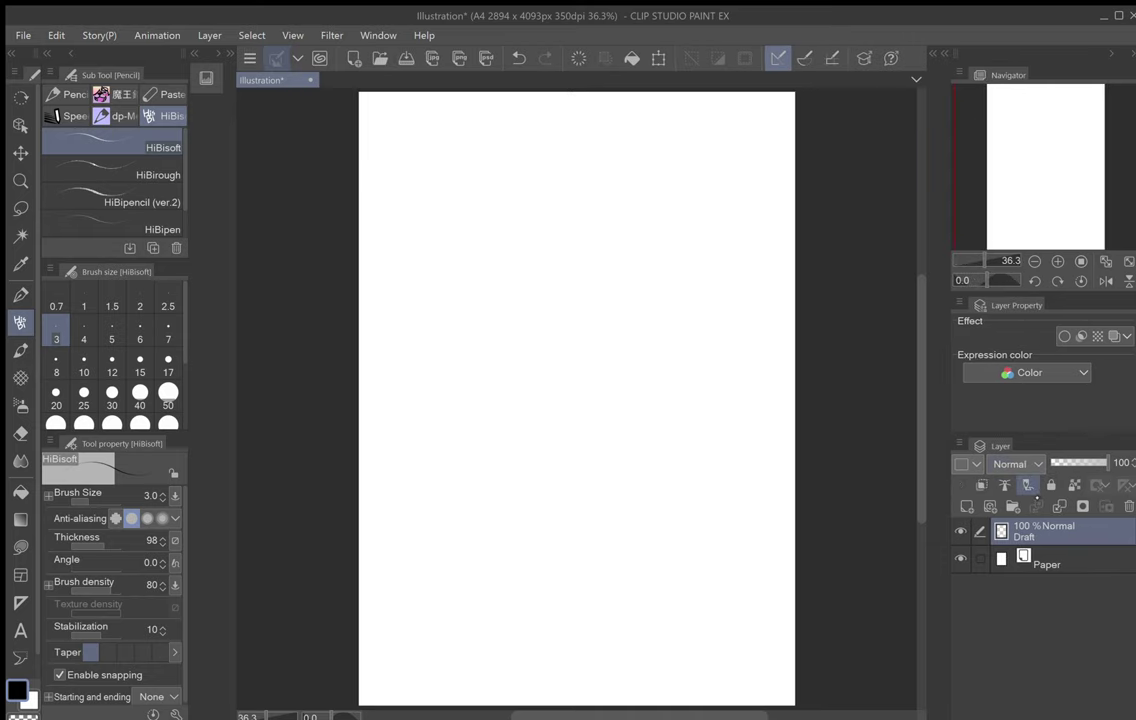
mouse_move(952, 522)
mouse_down()
mouse_move(984, 520)
mouse_move(951, 520)
mouse_up()
click(1030, 488)
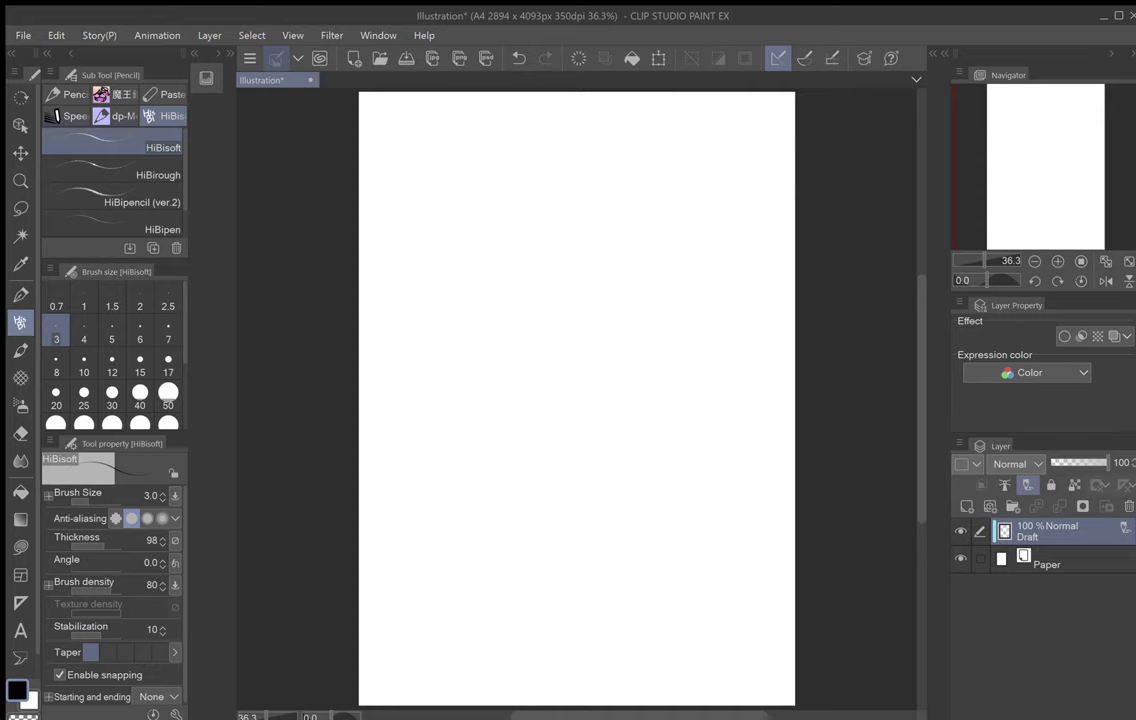
Step: Sketch a large circle for the skull in the page's upper left with a horizontal guideline from its left edge to its centre
drag(577, 399, 640, 459)
drag(644, 351, 604, 395)
scroll(653, 399, up, 3)
scroll(600, 410, up, 2)
scroll(576, 400, down, 1)
scroll(590, 400, up, 1)
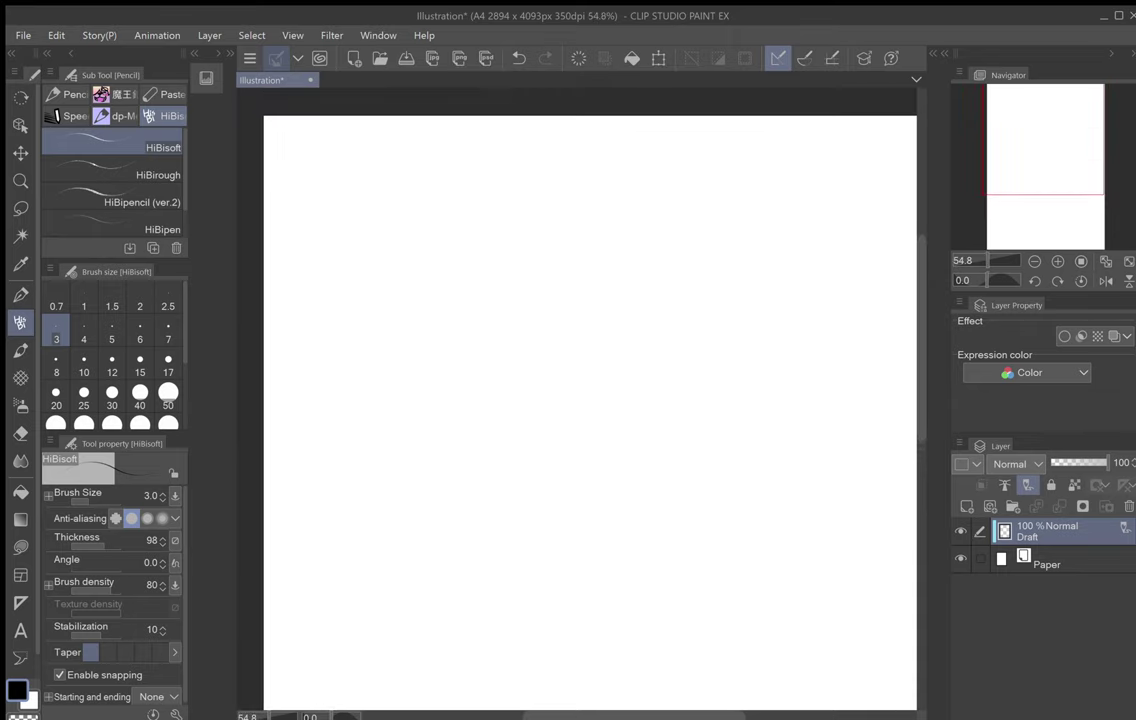
drag(590, 400, 572, 397)
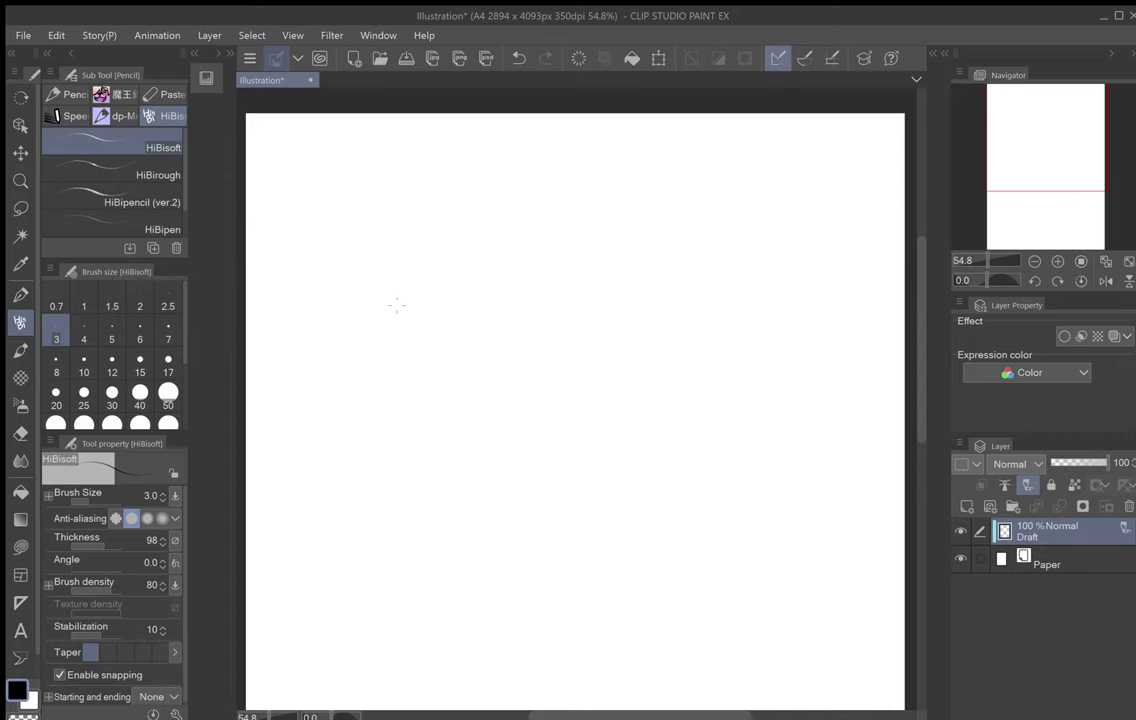
mouse_move(440, 453)
mouse_down()
mouse_move(398, 426)
mouse_move(436, 437)
mouse_move(431, 450)
mouse_move(376, 366)
mouse_move(410, 435)
mouse_move(359, 339)
mouse_up()
mouse_move(577, 260)
mouse_down()
mouse_move(590, 312)
mouse_move(571, 260)
mouse_move(590, 362)
mouse_move(587, 290)
mouse_move(531, 216)
mouse_move(481, 205)
mouse_move(390, 259)
mouse_up()
mouse_move(459, 216)
mouse_down()
mouse_move(367, 316)
mouse_move(383, 286)
mouse_move(361, 340)
mouse_up()
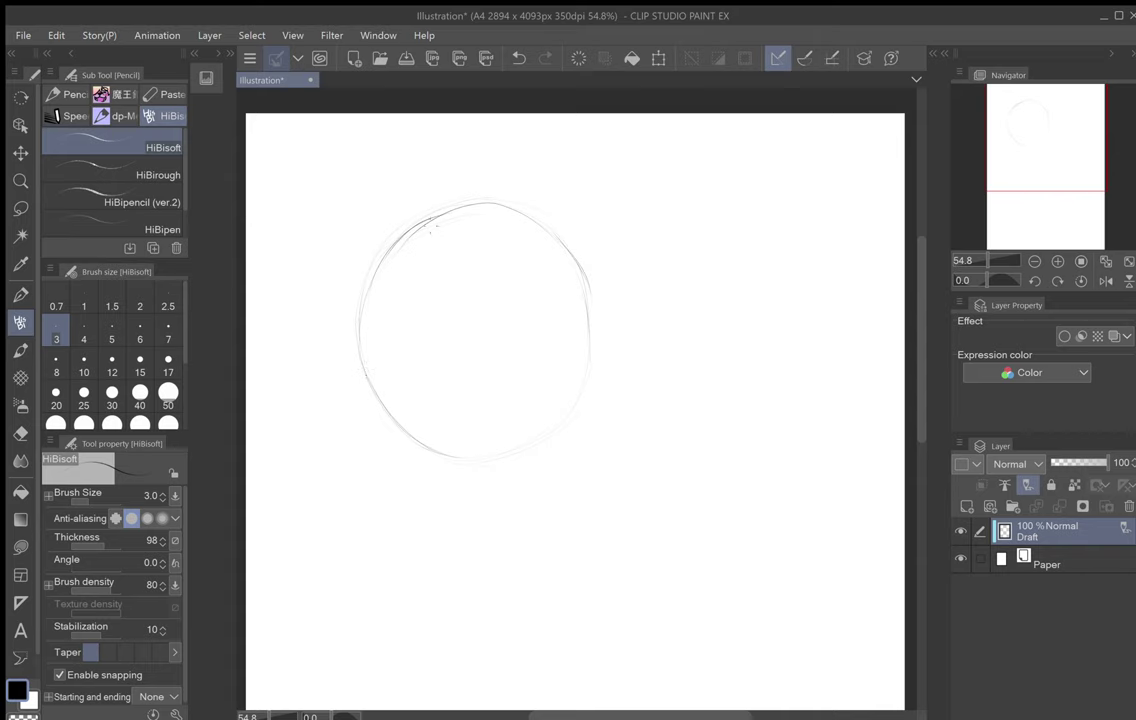
drag(576, 262, 590, 348)
mouse_move(583, 359)
mouse_down()
mouse_move(534, 451)
mouse_move(563, 417)
mouse_move(464, 463)
mouse_up()
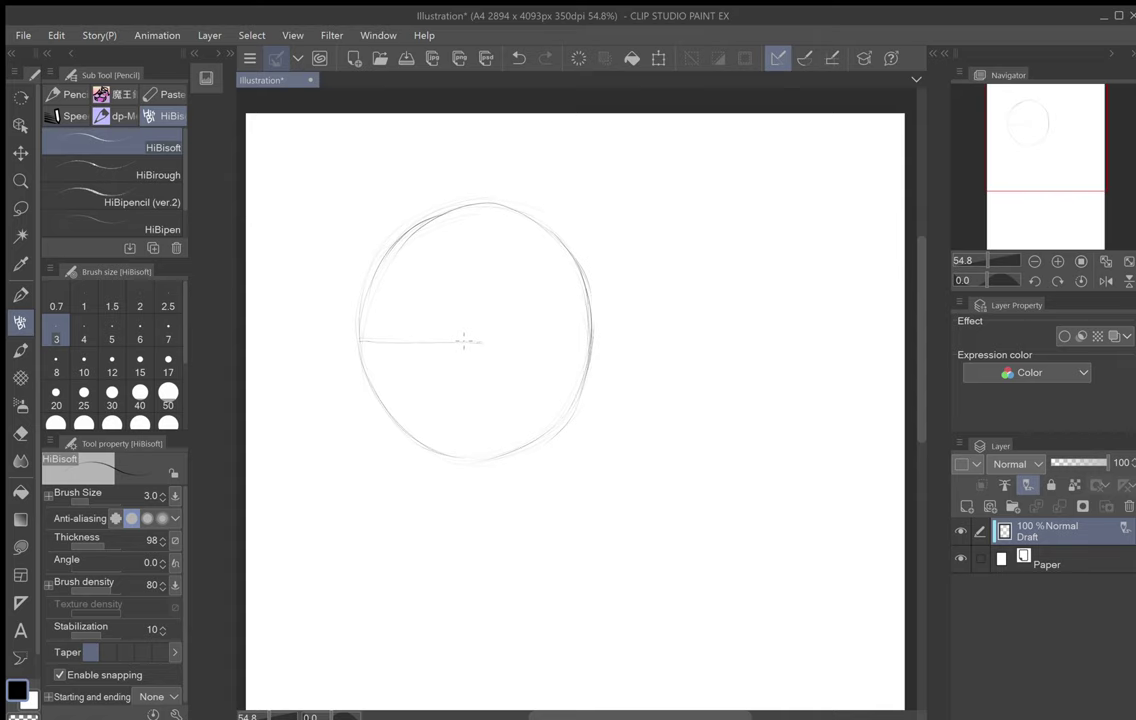
Step: Sketch the curved outline of the ear around the inner end of the horizontal guideline
drag(462, 346, 476, 327)
mouse_move(462, 344)
mouse_down()
mouse_move(488, 326)
mouse_move(505, 339)
mouse_move(476, 386)
mouse_up()
drag(496, 324, 478, 338)
drag(463, 328, 525, 303)
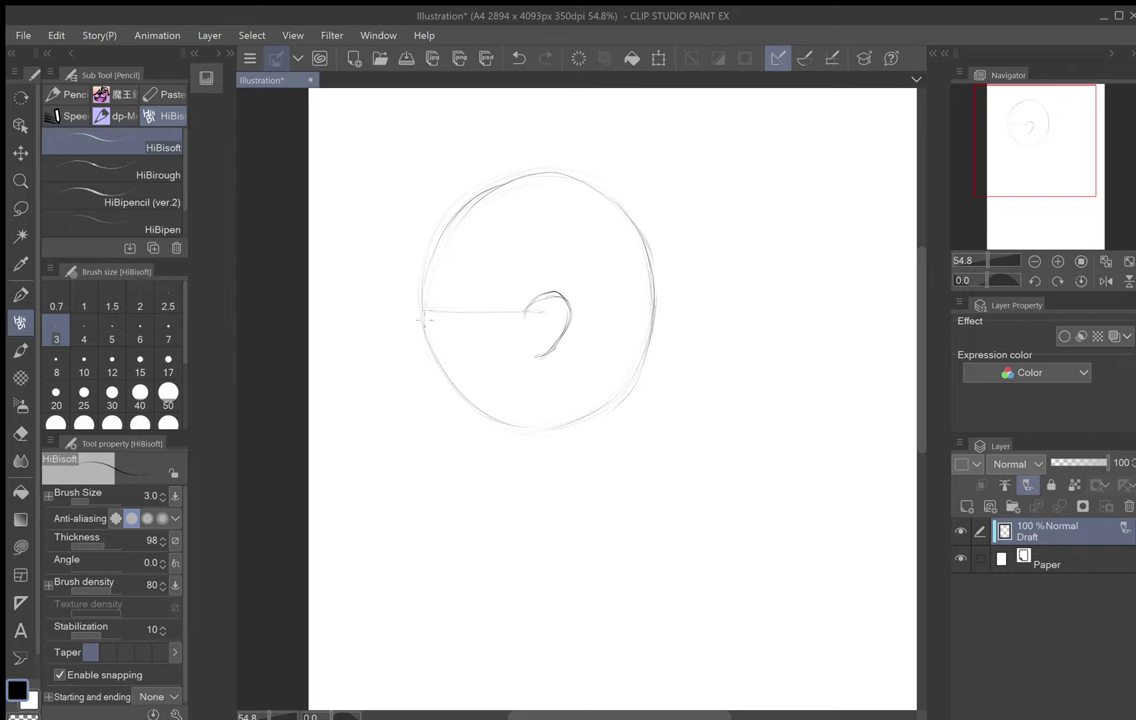
Step: Sketch a straight face line down from the guideline's outer end and a slanted jaw line from the chin to the circle
drag(420, 311, 422, 443)
drag(416, 374, 422, 458)
drag(505, 395, 573, 394)
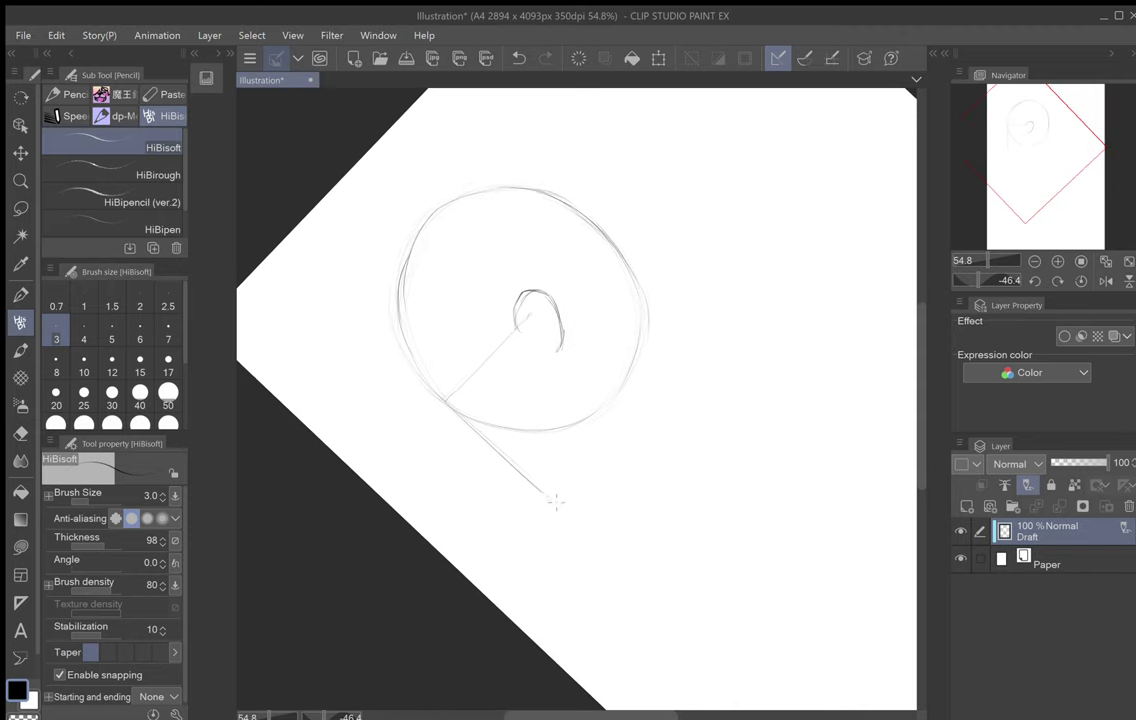
drag(599, 411, 567, 490)
drag(598, 411, 560, 498)
drag(583, 413, 614, 354)
Step: Refine the profile with a brow and nose contour, an inward-sloping line to the chin, and a firmer jaw line
mouse_move(577, 89)
mouse_down()
mouse_move(571, 122)
mouse_move(594, 103)
mouse_up()
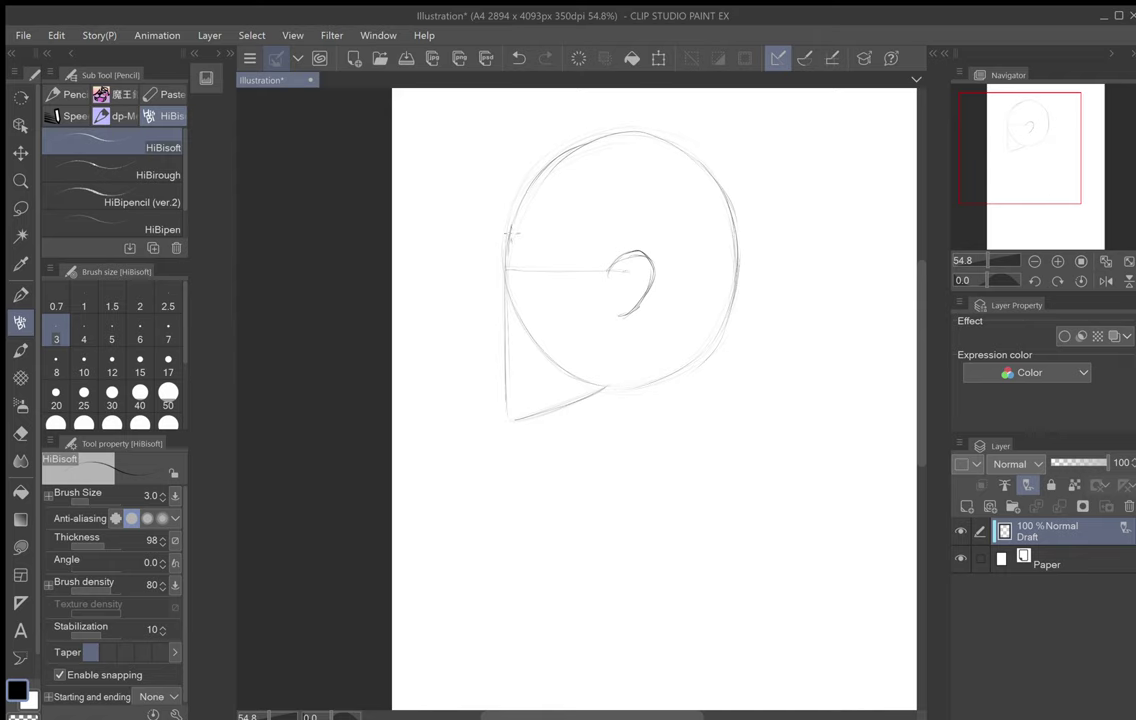
drag(510, 234, 508, 257)
drag(512, 299, 507, 325)
drag(514, 307, 506, 325)
mouse_move(503, 328)
mouse_down()
mouse_move(519, 417)
mouse_move(517, 401)
mouse_move(560, 475)
mouse_up()
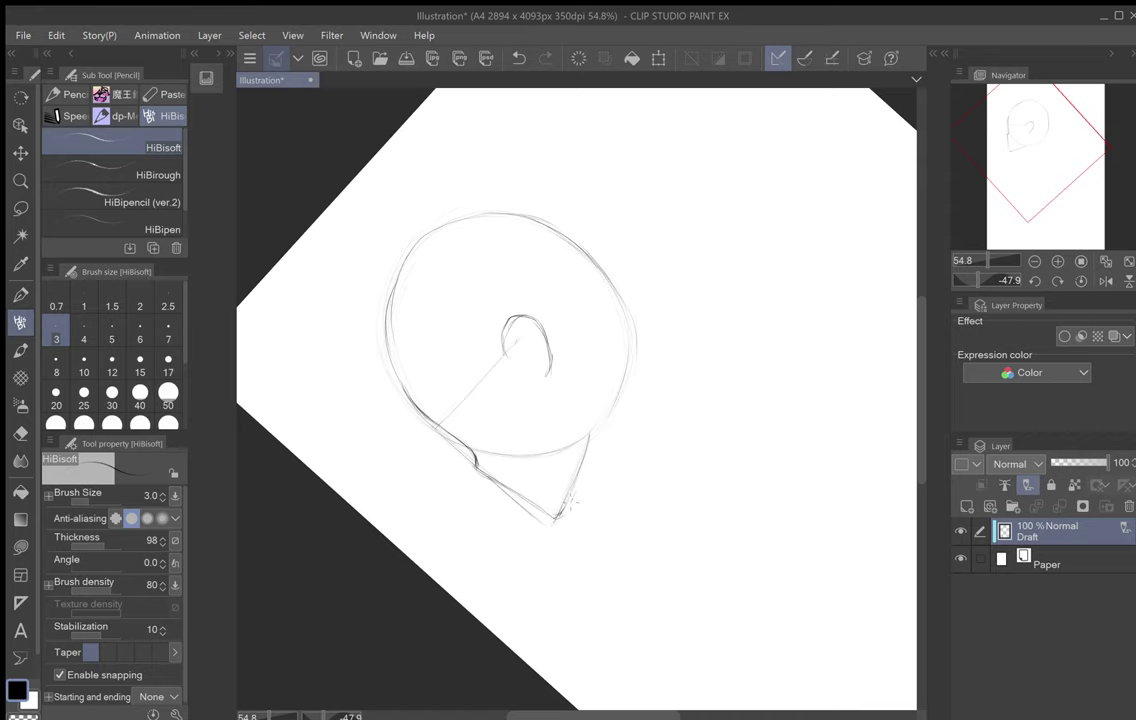
drag(592, 440, 575, 496)
drag(598, 433, 585, 482)
key(asciicircum)
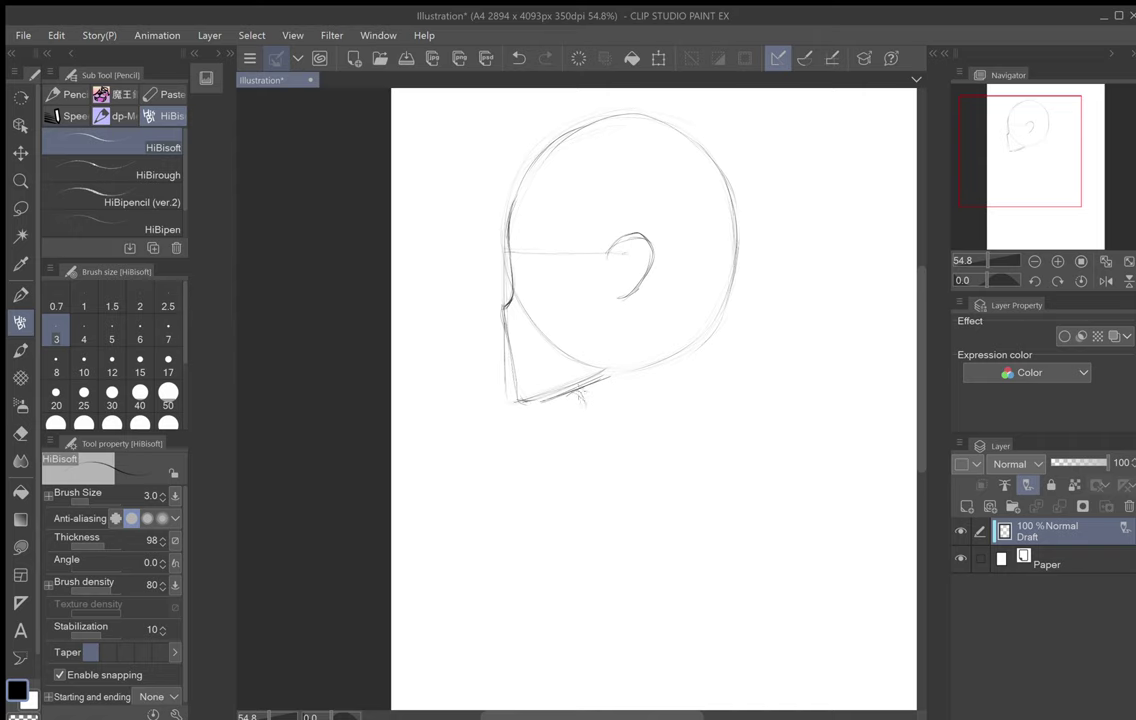
Step: Sketch the front and back lines of the neck below the jaw and the skull circle
drag(577, 393, 598, 450)
drag(578, 395, 598, 467)
drag(662, 364, 682, 439)
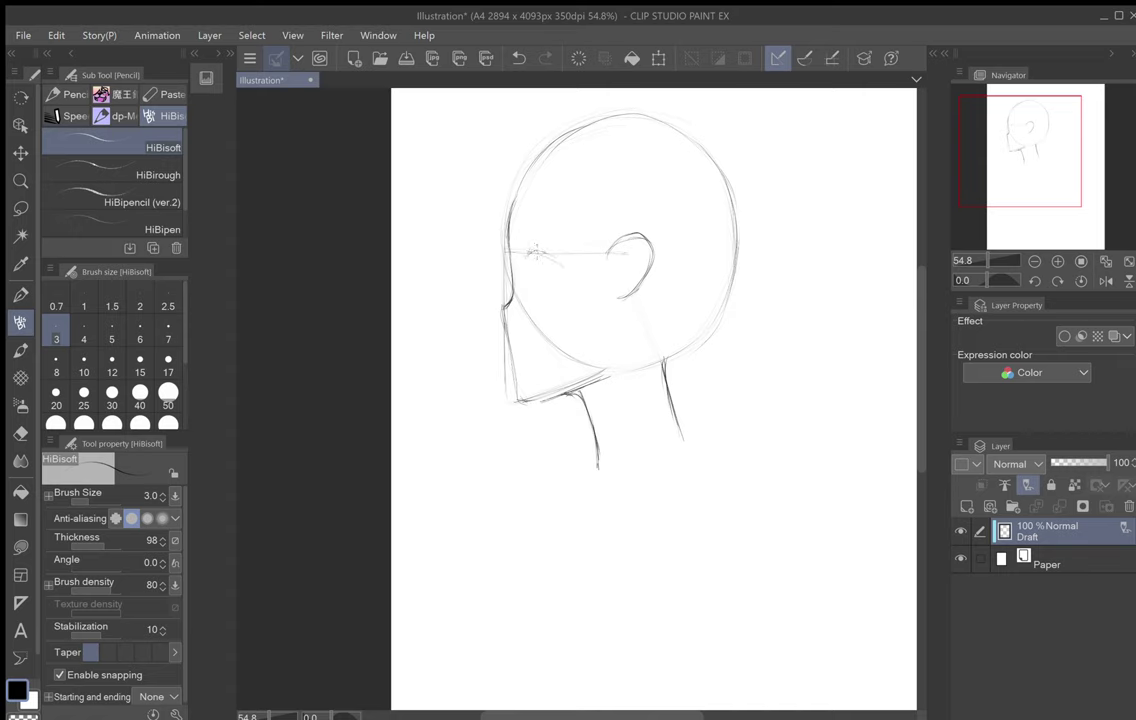
Step: Sketch the side-view eye at the guideline with upper lid, iris, lower lid and eyelid crease
mouse_move(534, 252)
mouse_down()
mouse_move(565, 268)
mouse_move(527, 262)
mouse_move(567, 268)
mouse_up()
drag(534, 253, 537, 287)
mouse_move(536, 294)
mouse_down()
mouse_move(550, 289)
mouse_move(536, 283)
mouse_up()
drag(532, 253, 548, 258)
drag(527, 238, 562, 249)
drag(545, 241, 562, 251)
Step: Sketch the arched eyebrow above the eye, soften its tail with the soft eraser and strengthen its front end
mouse_move(526, 210)
mouse_down()
mouse_move(552, 206)
mouse_move(573, 224)
mouse_up()
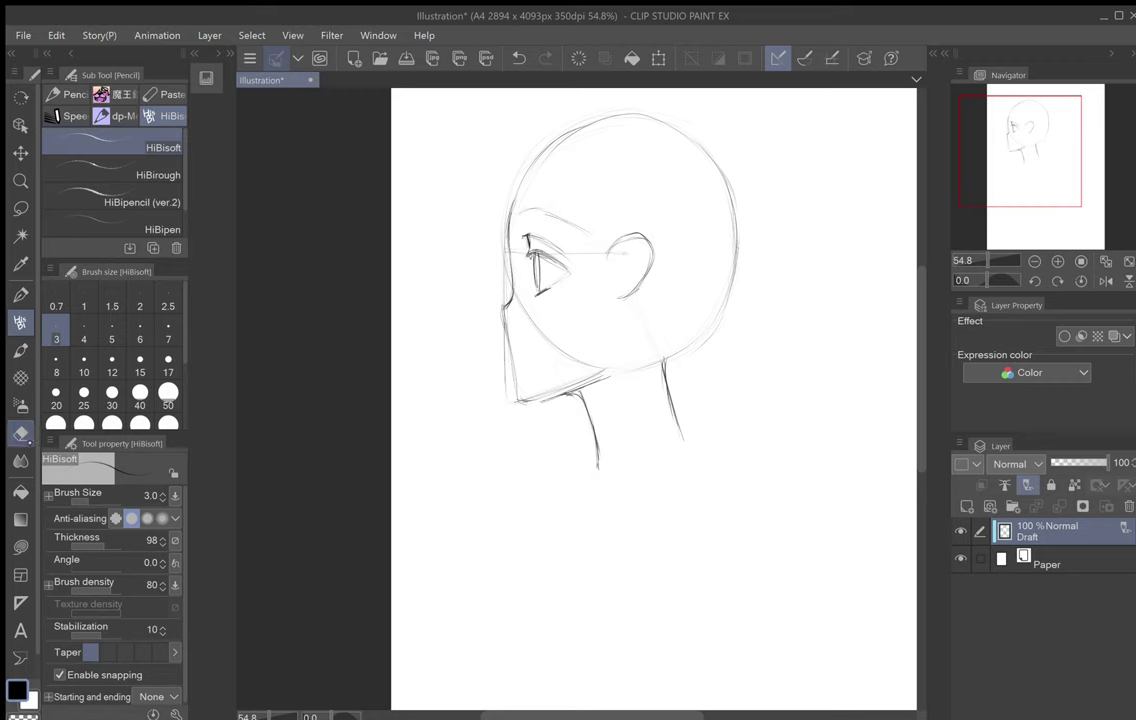
click(20, 433)
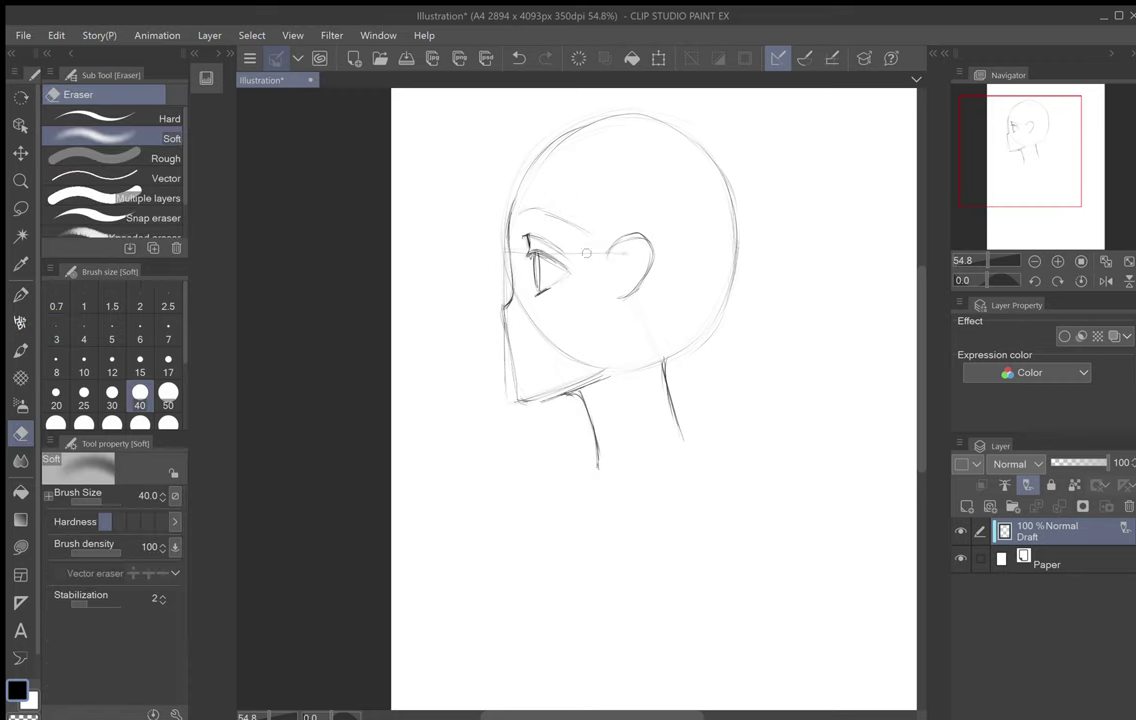
click(20, 322)
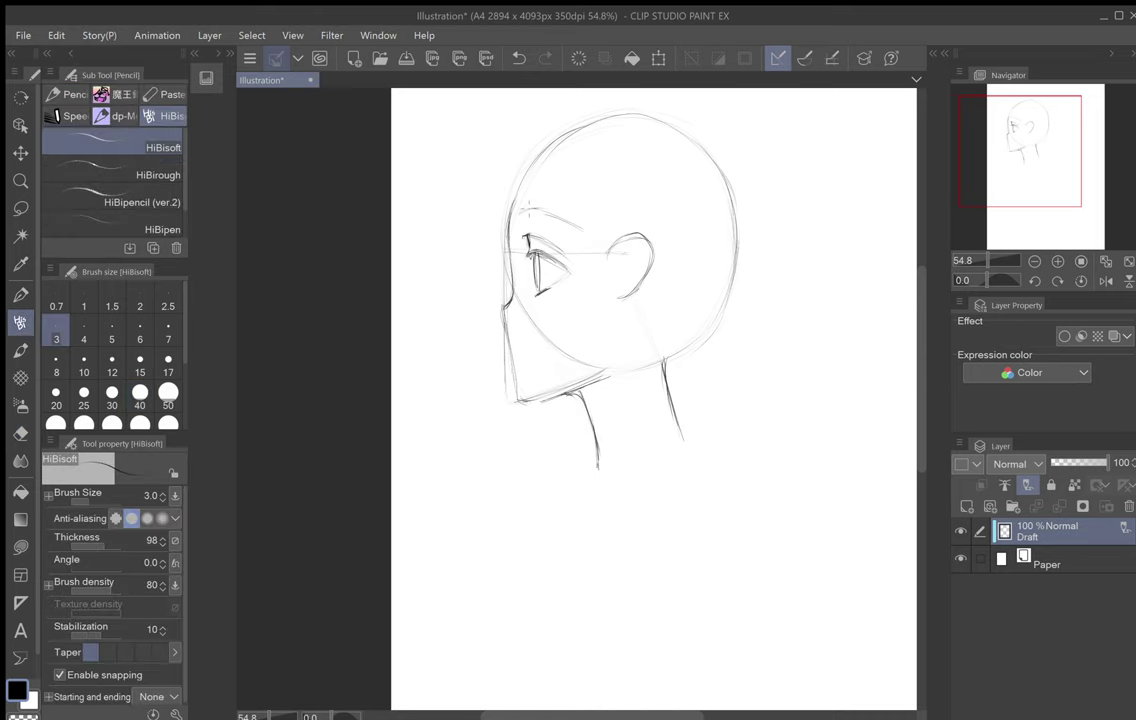
drag(530, 211, 559, 219)
Step: Erase the iris lines inside the eye with the soft eraser at size 40
drag(534, 256, 539, 292)
scroll(553, 268, up, 4)
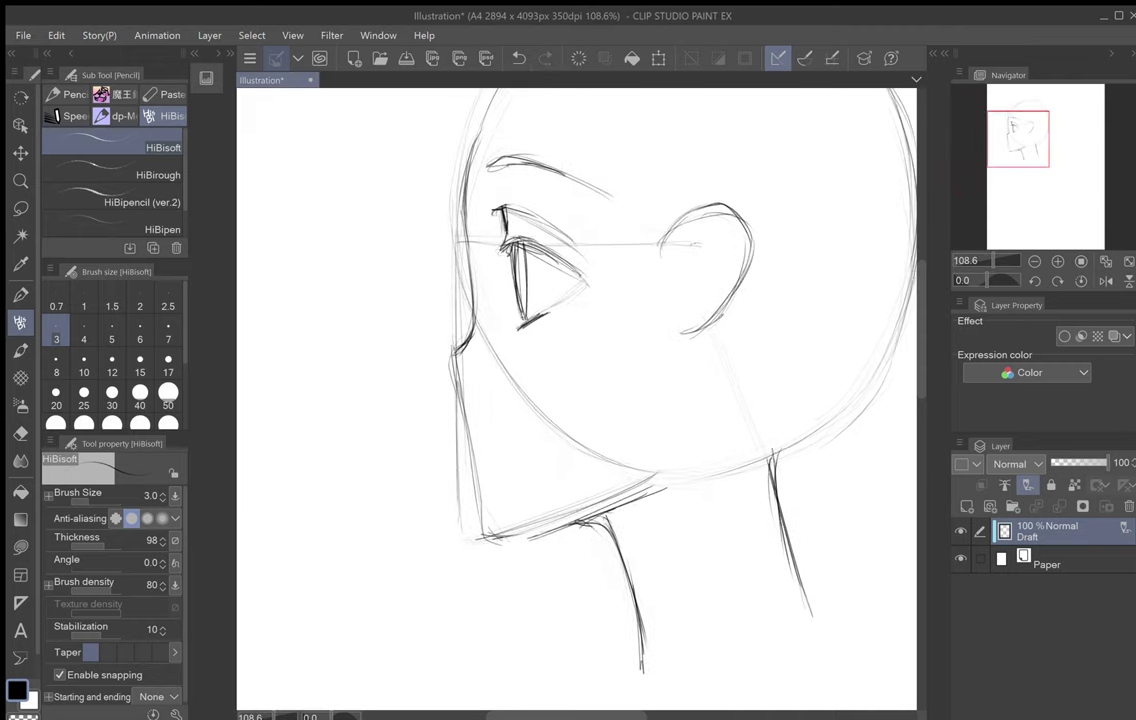
key(e)
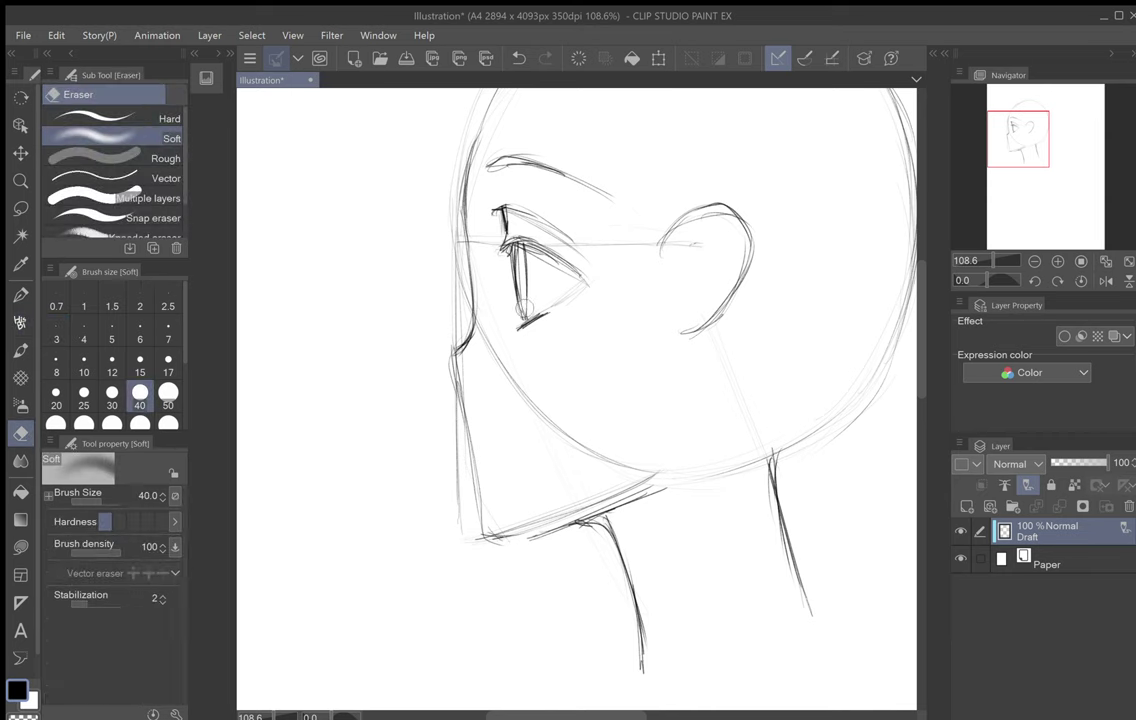
drag(520, 312, 512, 248)
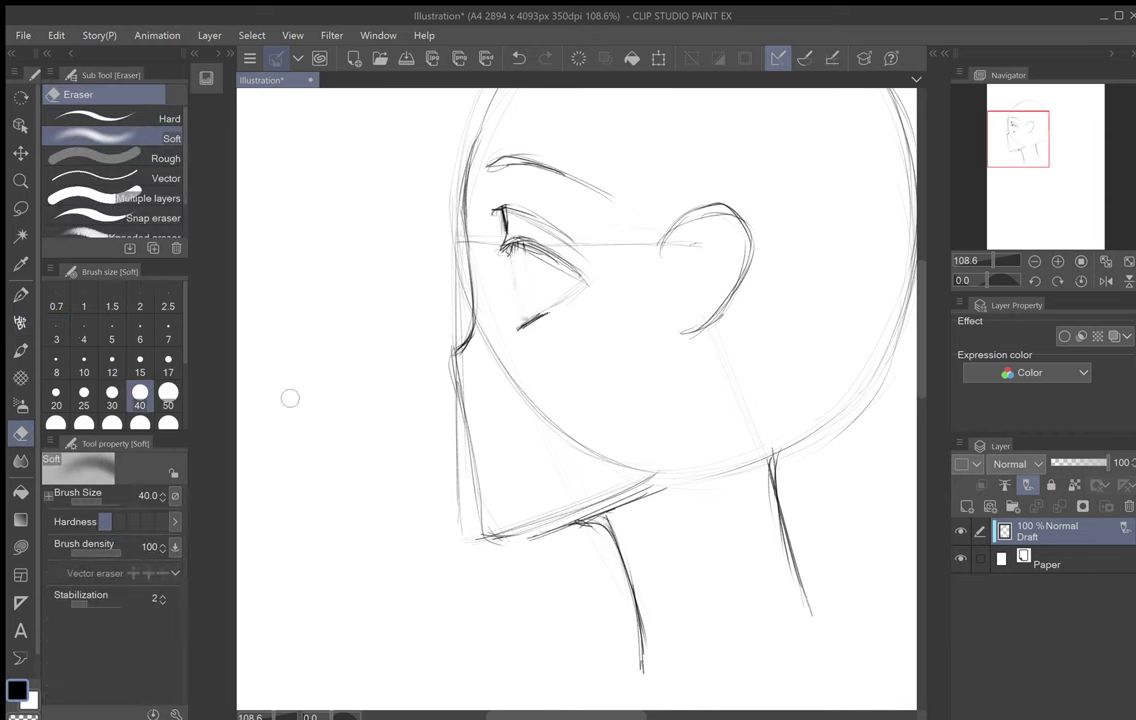
Step: Try a new iris outline with the HiBisoft pencil and erase it again
click(22, 322)
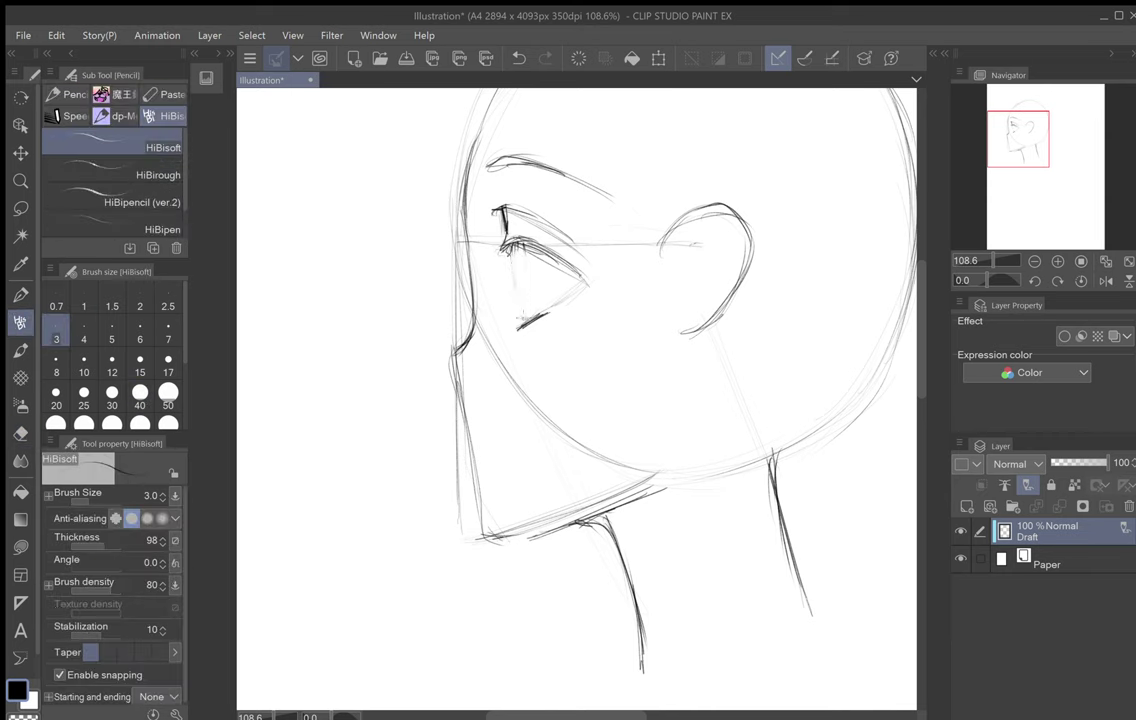
drag(512, 247, 518, 323)
drag(522, 248, 530, 303)
click(20, 433)
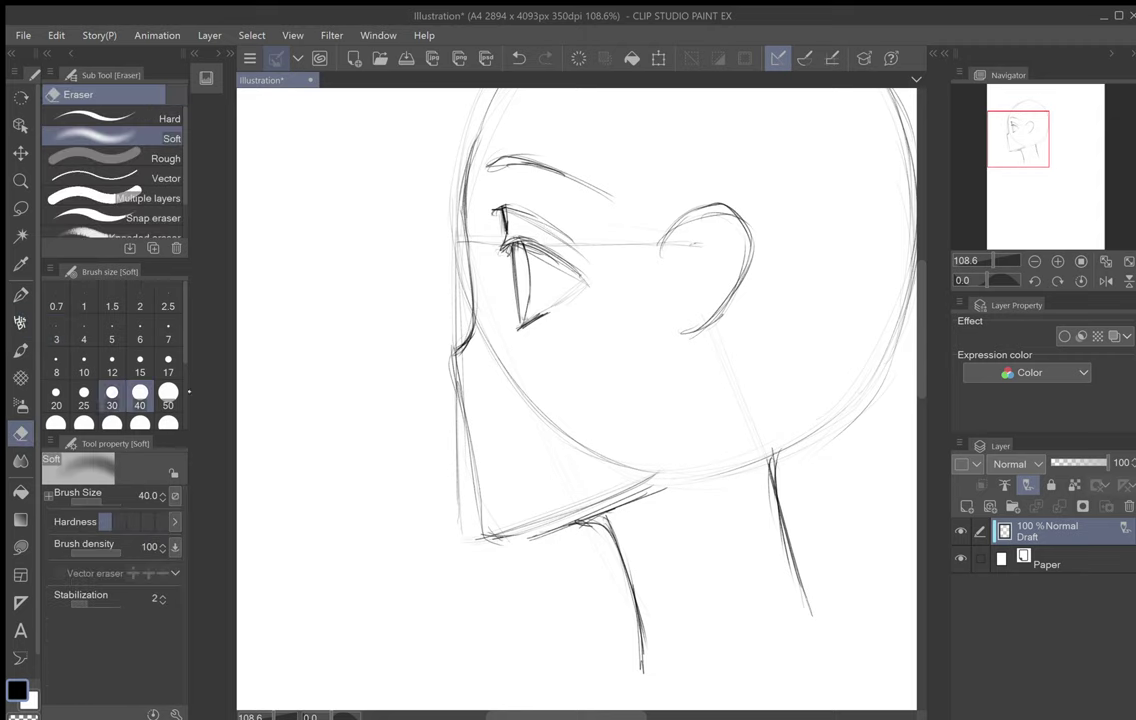
mouse_move(527, 291)
mouse_down()
mouse_move(524, 305)
mouse_move(527, 265)
mouse_move(510, 266)
mouse_move(520, 254)
mouse_move(529, 267)
mouse_up()
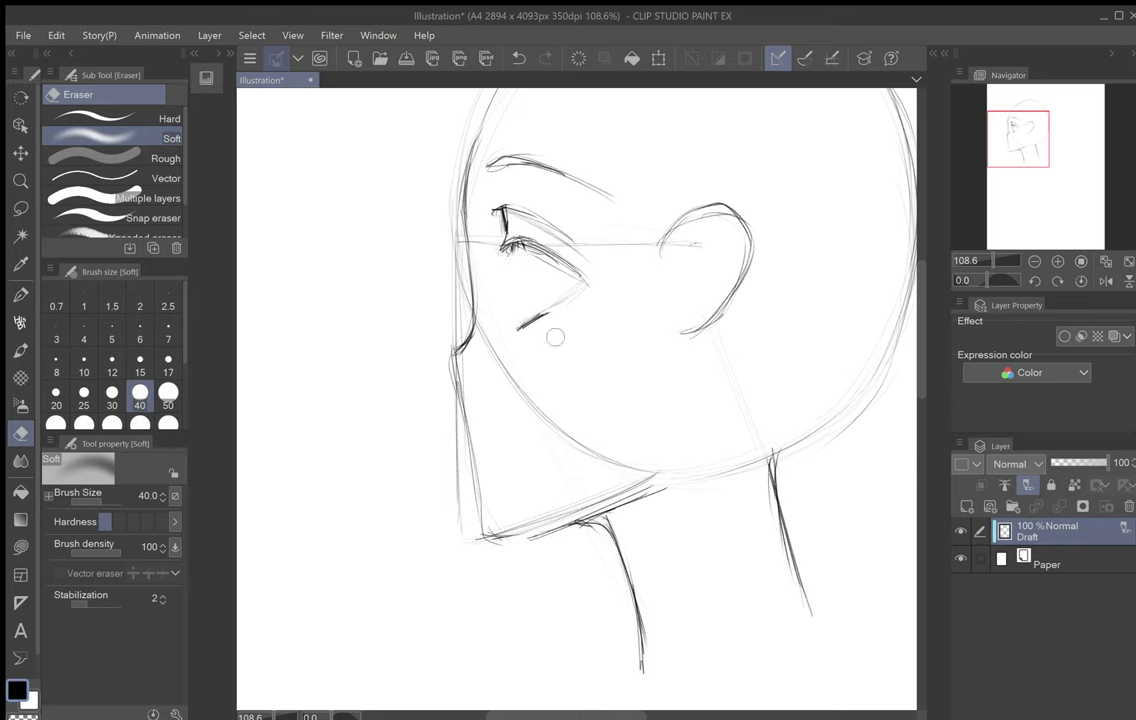
Step: Draw the iris as a narrow upright ellipse between the upper and lower lids with the HiBisoft pencil
key(p)
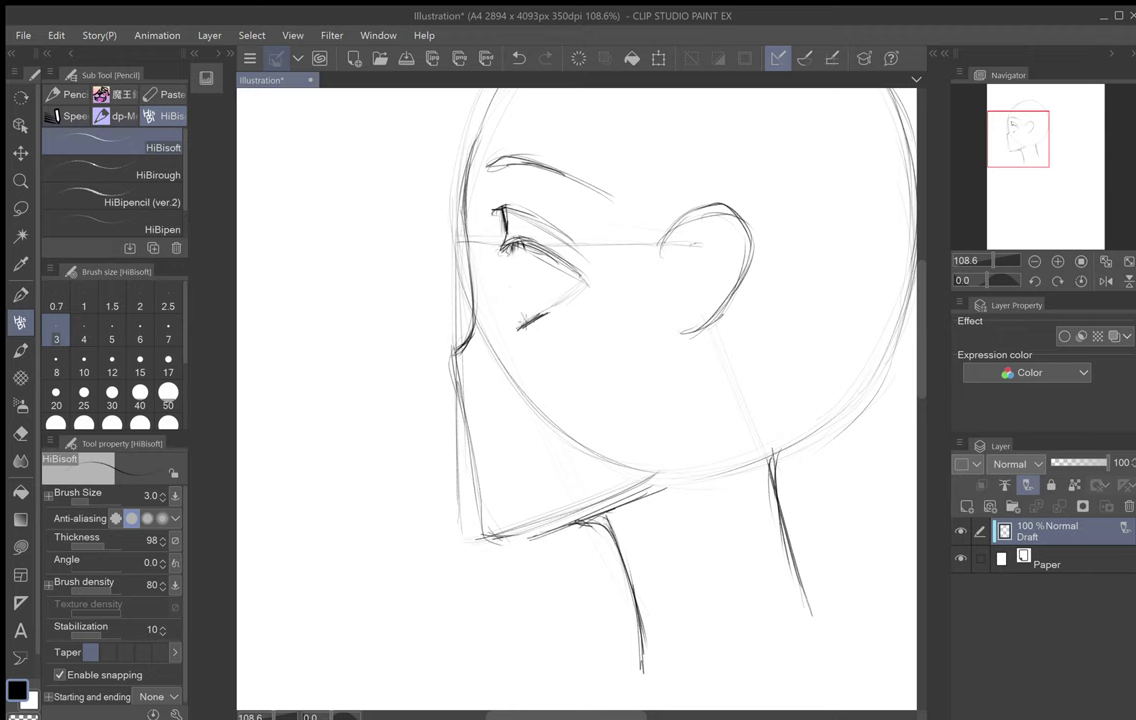
drag(514, 246, 525, 318)
drag(513, 246, 515, 289)
mouse_move(526, 249)
mouse_down()
mouse_move(531, 308)
mouse_move(531, 284)
mouse_move(531, 297)
mouse_up()
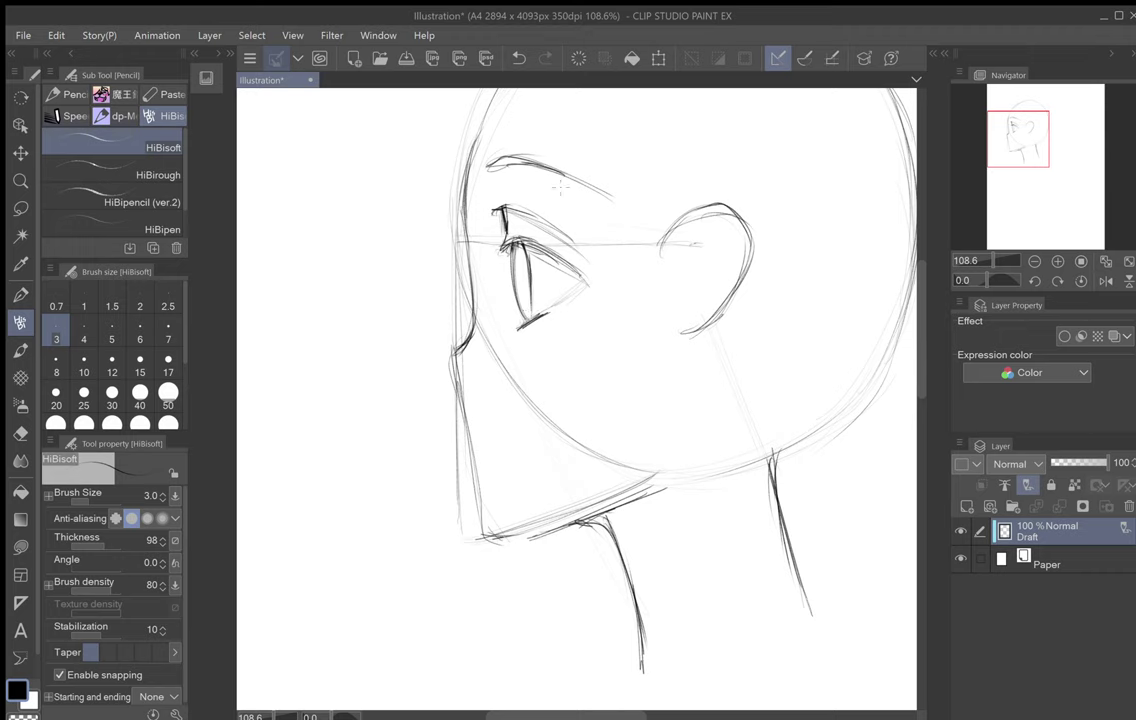
key(ctrl+z)
Step: Darken the eye's rear corner and add short lashes at the front of the upper lid
drag(587, 276, 574, 294)
drag(597, 282, 576, 288)
mouse_move(510, 243)
mouse_down()
mouse_move(493, 234)
mouse_move(512, 226)
mouse_move(491, 244)
mouse_up()
mouse_move(511, 247)
mouse_down()
mouse_move(491, 248)
mouse_move(508, 258)
mouse_up()
Step: Darken the forehead contour beside the eyebrow and undo the last two strokes
mouse_move(617, 312)
mouse_down()
mouse_move(637, 407)
mouse_move(557, 462)
mouse_up()
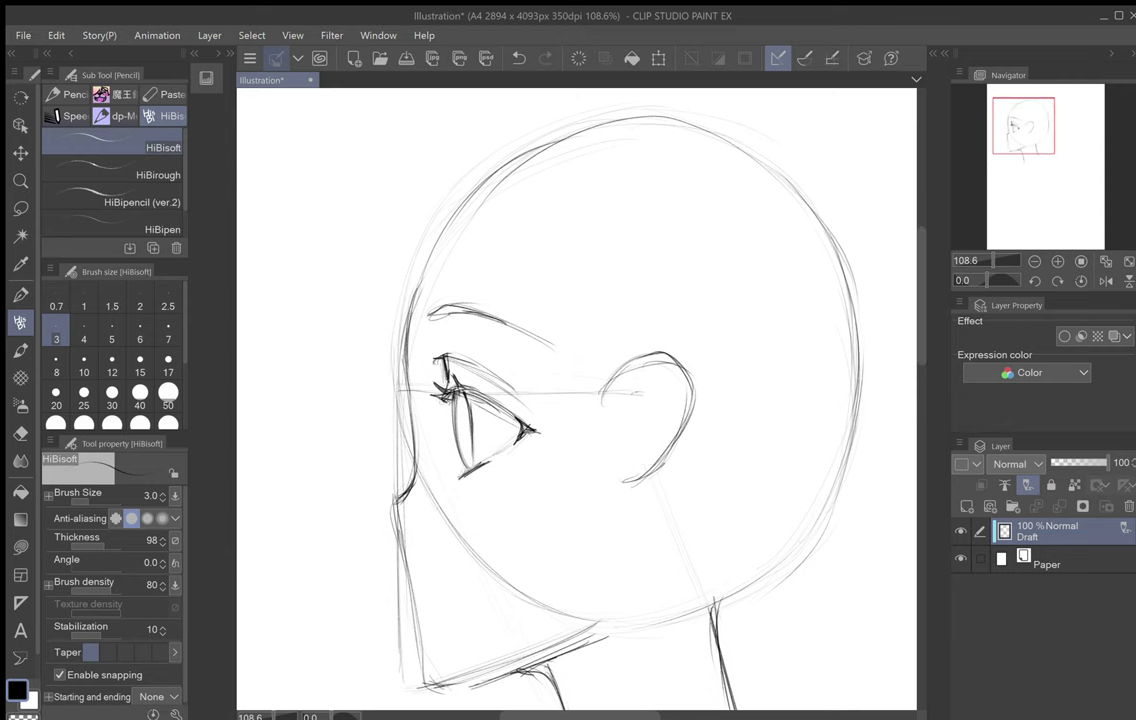
drag(413, 338, 416, 295)
mouse_move(418, 285)
mouse_down()
mouse_move(455, 195)
mouse_move(381, 292)
mouse_move(357, 435)
mouse_move(449, 296)
mouse_up()
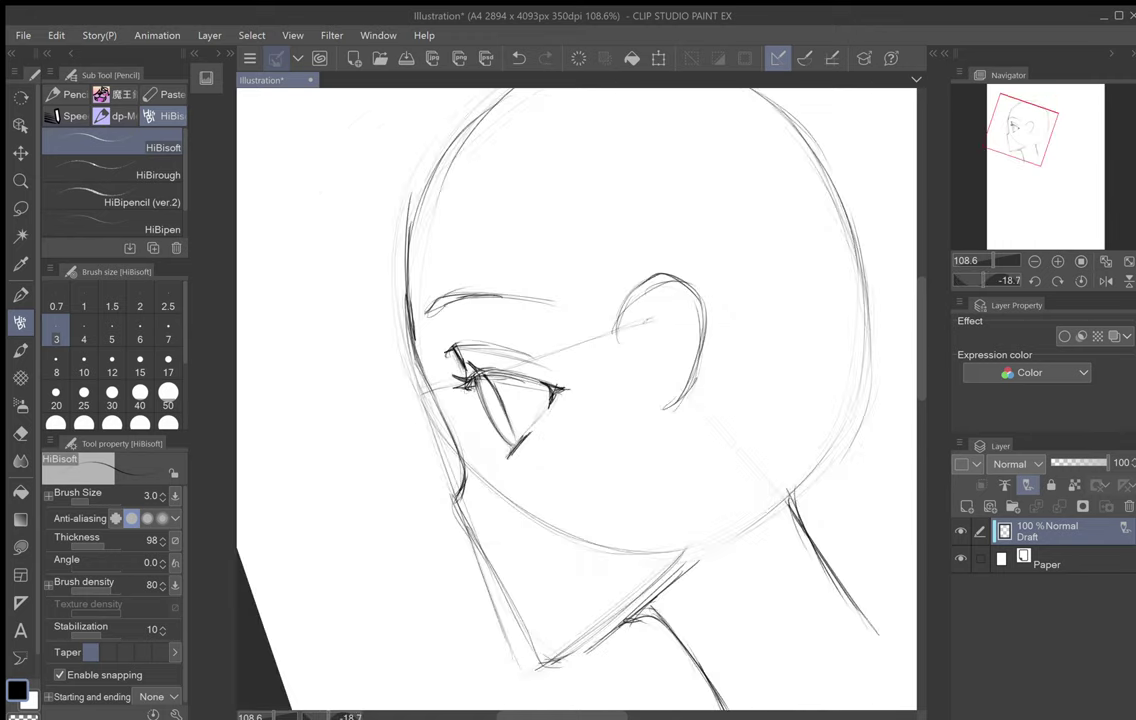
click(521, 59)
click(521, 59)
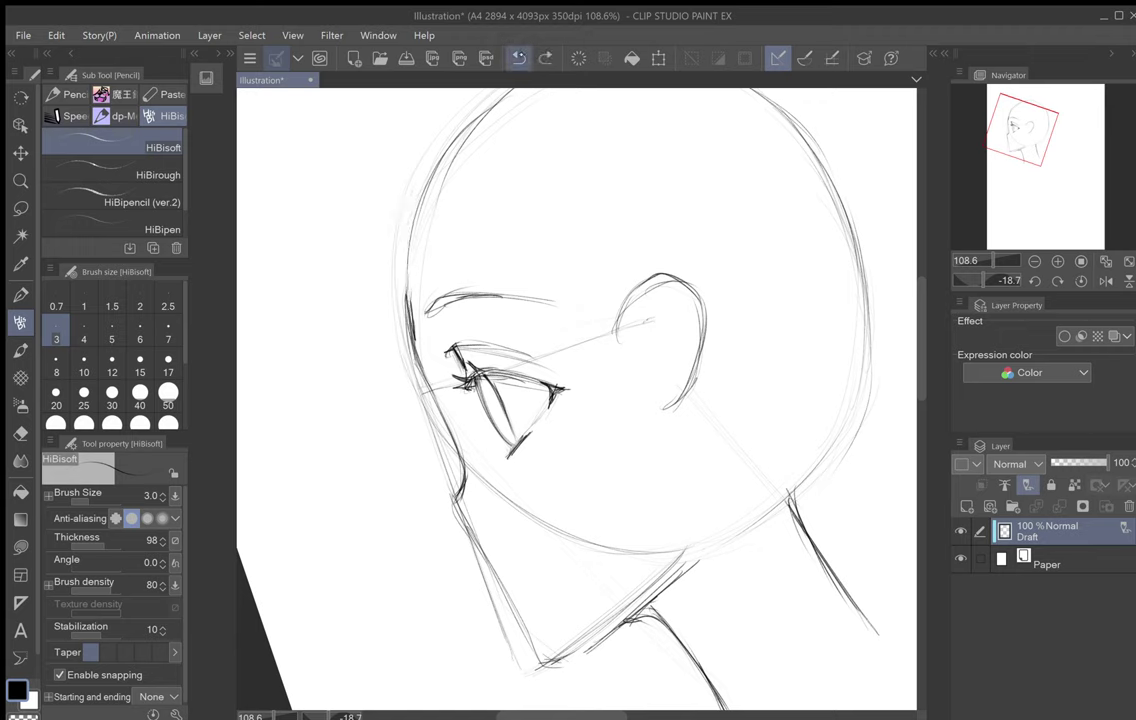
Step: Redraw the forehead and crown contour along the skull circle with long overlapping strokes
mouse_move(404, 340)
mouse_down()
mouse_move(414, 360)
mouse_move(391, 268)
mouse_move(402, 200)
mouse_up()
mouse_move(395, 312)
mouse_down()
mouse_move(431, 146)
mouse_move(360, 254)
mouse_move(466, 403)
mouse_up()
drag(436, 529, 414, 432)
mouse_move(413, 495)
mouse_down()
mouse_move(425, 443)
mouse_move(405, 410)
mouse_move(417, 425)
mouse_move(460, 255)
mouse_move(415, 395)
mouse_move(478, 235)
mouse_up()
mouse_move(403, 443)
mouse_down()
mouse_move(448, 310)
mouse_move(529, 187)
mouse_up()
drag(418, 366, 500, 215)
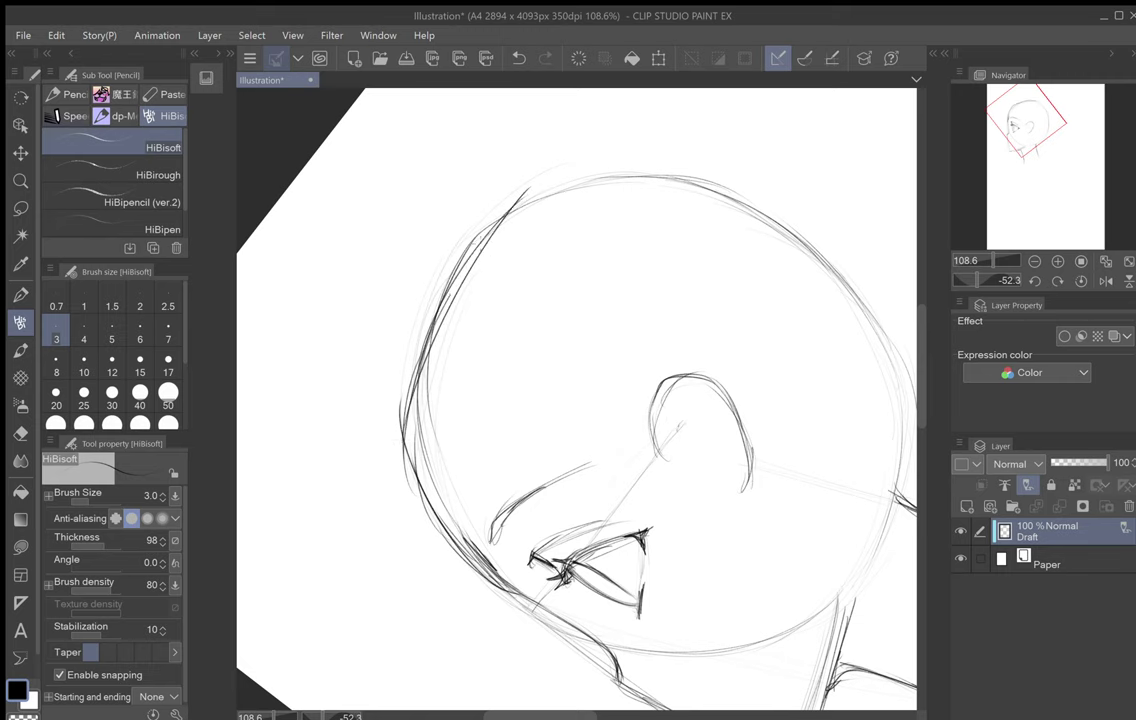
mouse_move(445, 292)
mouse_down()
mouse_move(530, 188)
mouse_move(746, 255)
mouse_move(675, 232)
mouse_move(614, 171)
mouse_move(592, 219)
mouse_up()
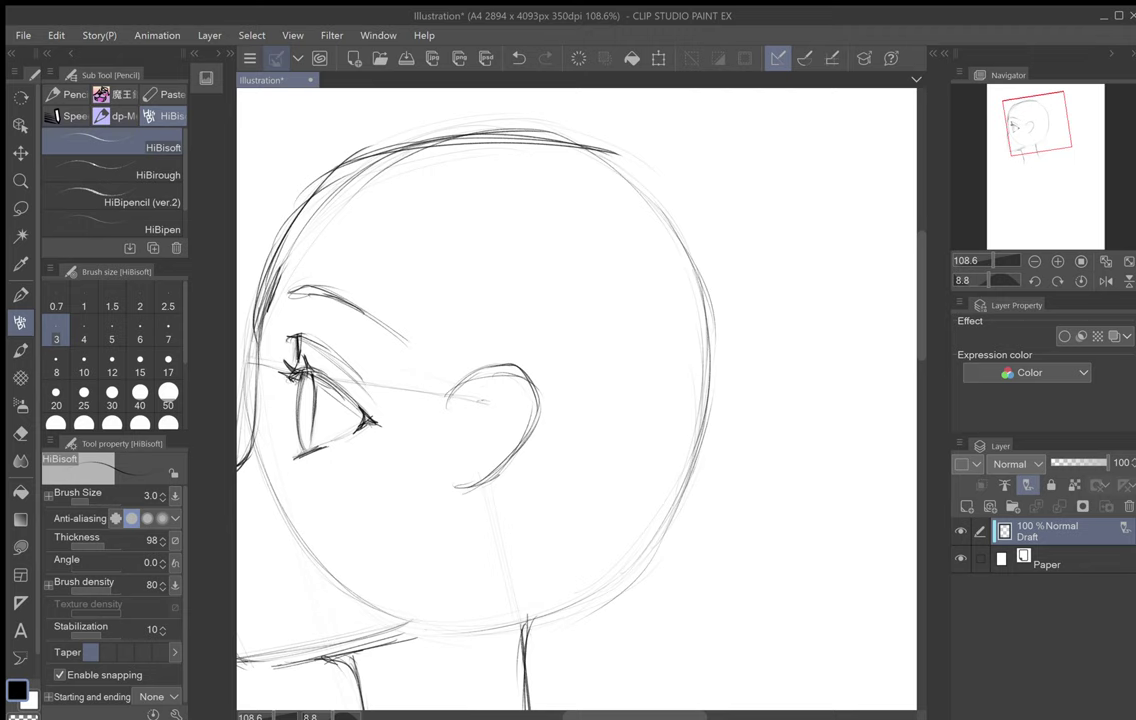
Step: Continue the head contour from the crown around the back of the skull, slightly outside the construction circle
mouse_move(608, 150)
mouse_down()
mouse_move(623, 178)
mouse_move(679, 246)
mouse_move(711, 251)
mouse_move(613, 175)
mouse_move(715, 256)
mouse_up()
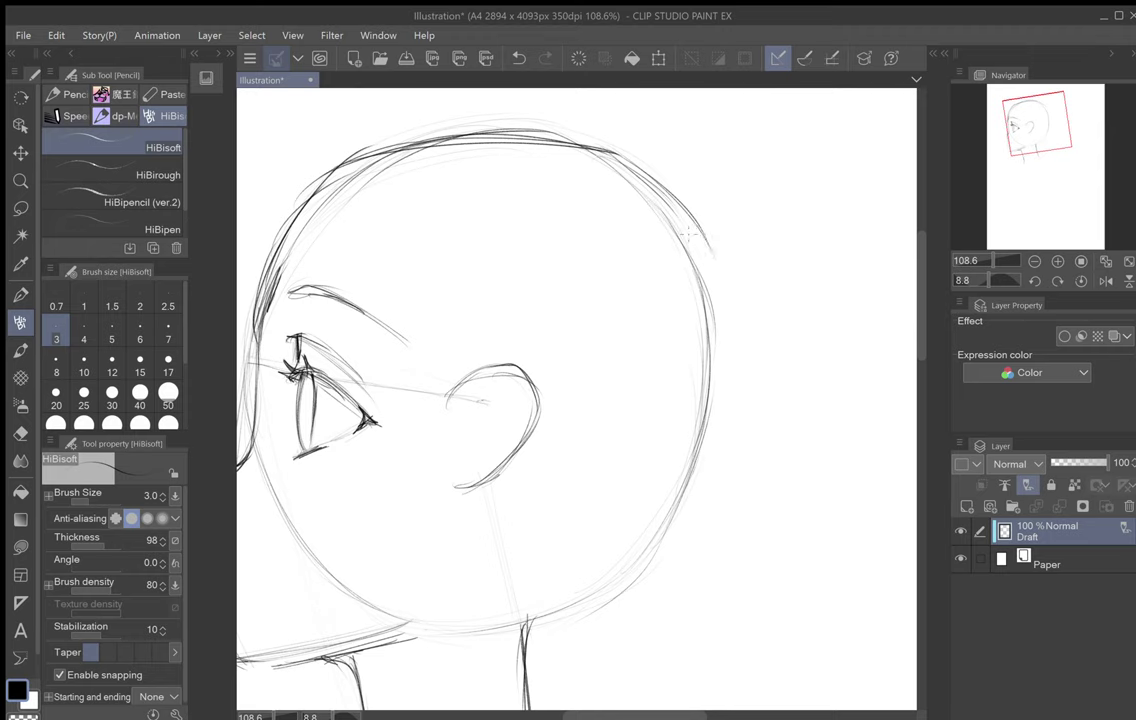
drag(686, 210, 740, 350)
drag(708, 252, 722, 424)
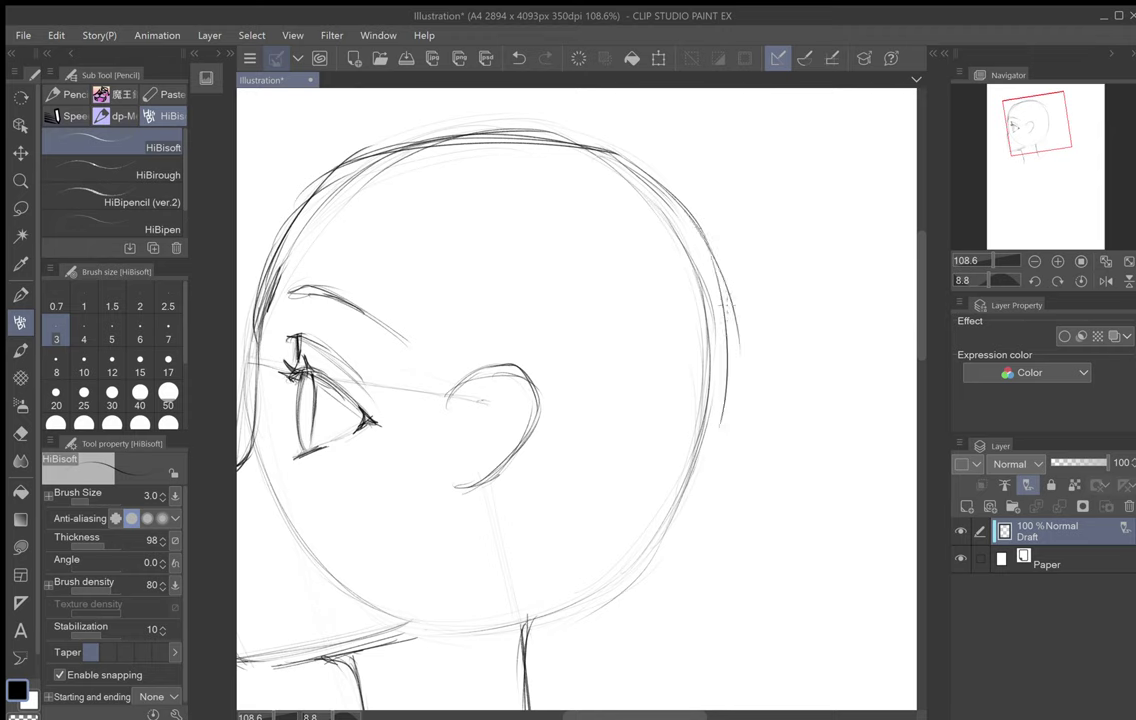
mouse_move(727, 308)
mouse_down()
mouse_move(679, 501)
mouse_move(709, 290)
mouse_move(718, 425)
mouse_up()
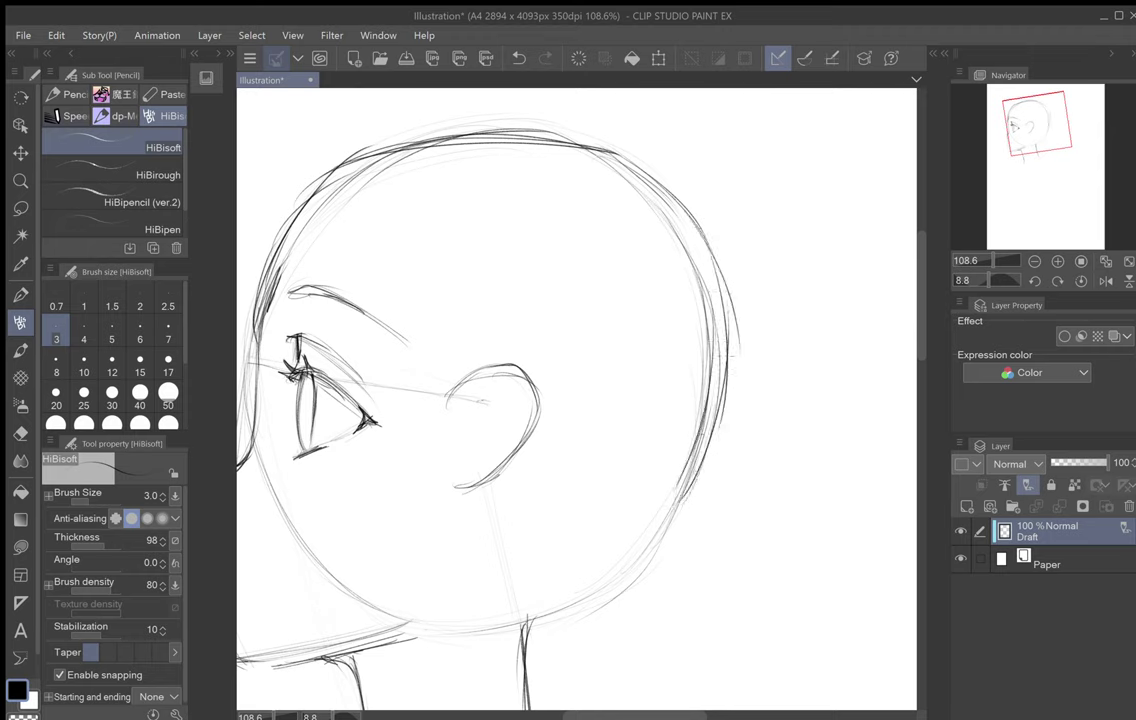
mouse_move(716, 330)
mouse_down()
mouse_move(640, 170)
mouse_move(713, 320)
mouse_up()
Step: Draw the lower back of the head curving inward to meet the back line of the neck
mouse_move(715, 405)
mouse_down()
mouse_move(692, 470)
mouse_move(530, 625)
mouse_move(657, 520)
mouse_move(568, 596)
mouse_up()
drag(705, 433, 641, 550)
mouse_move(699, 444)
mouse_down()
mouse_move(673, 499)
mouse_move(535, 650)
mouse_up()
mouse_move(574, 592)
mouse_down()
mouse_move(522, 681)
mouse_move(631, 593)
mouse_move(693, 496)
mouse_move(715, 505)
mouse_move(588, 552)
mouse_up()
key(ctrl+at)
key(ctrl+minus)
key(ctrl+minus)
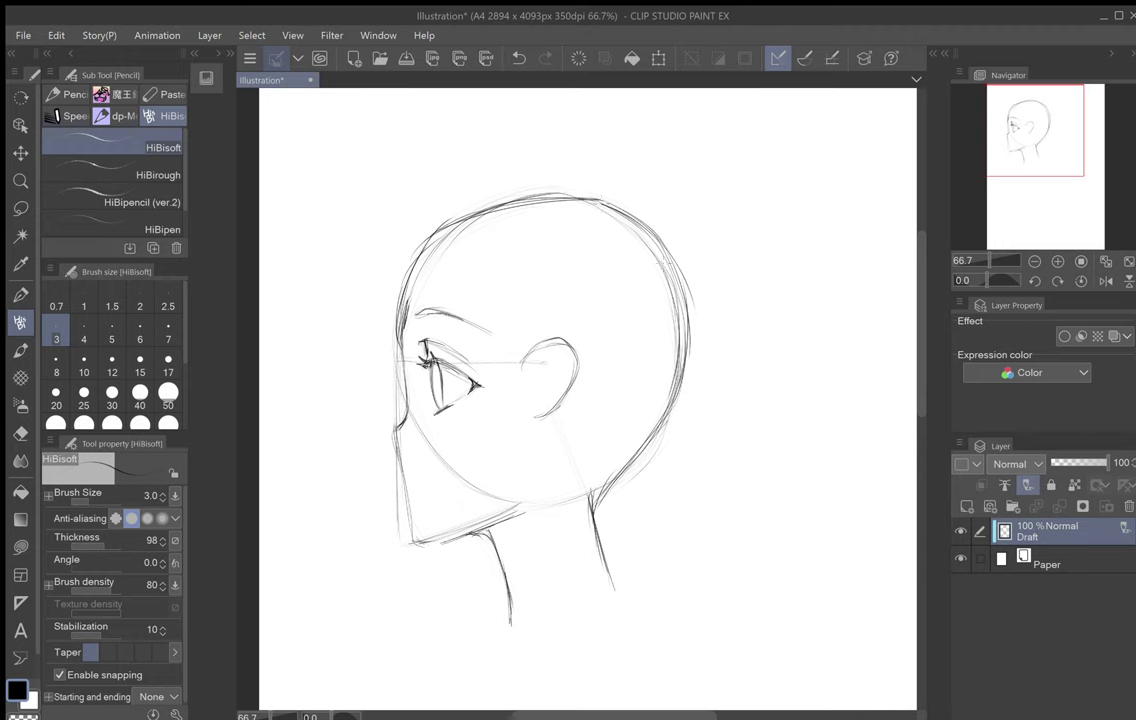
mouse_move(664, 263)
mouse_down()
mouse_move(684, 345)
mouse_move(594, 540)
mouse_up()
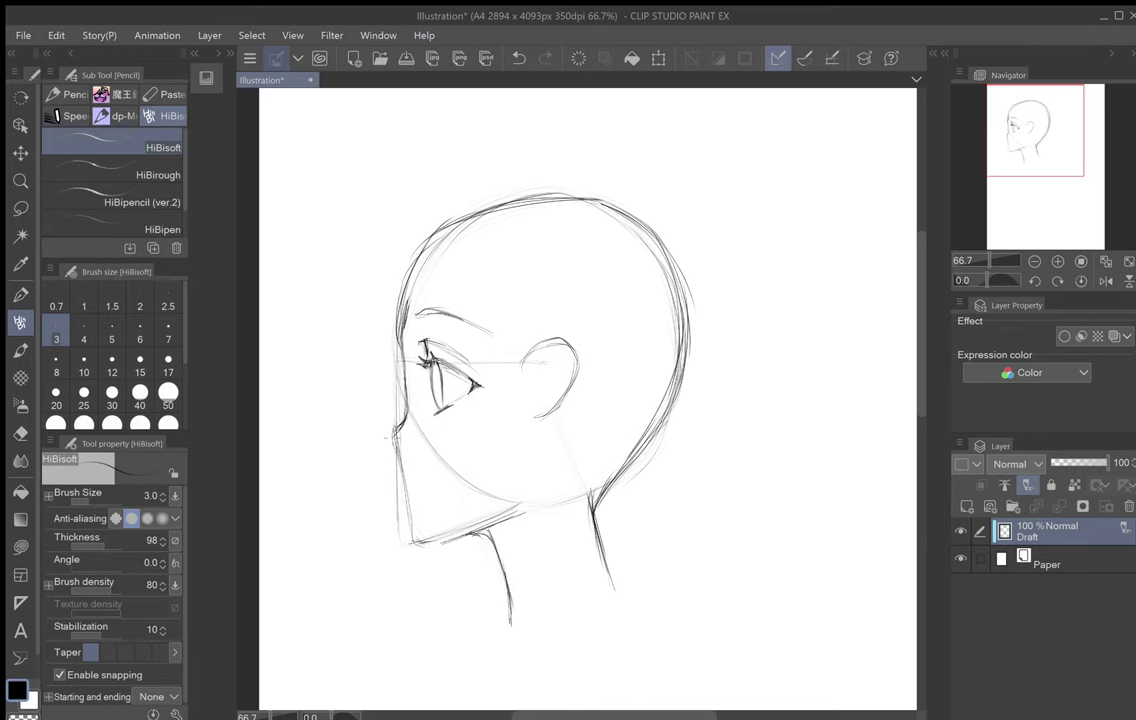
Step: Draw the front line of the face from under the nose to the chin and sketch the inner folds of the ear
drag(402, 462, 414, 540)
drag(538, 391, 533, 412)
mouse_move(533, 377)
mouse_down()
mouse_move(534, 399)
mouse_move(542, 366)
mouse_move(566, 350)
mouse_up()
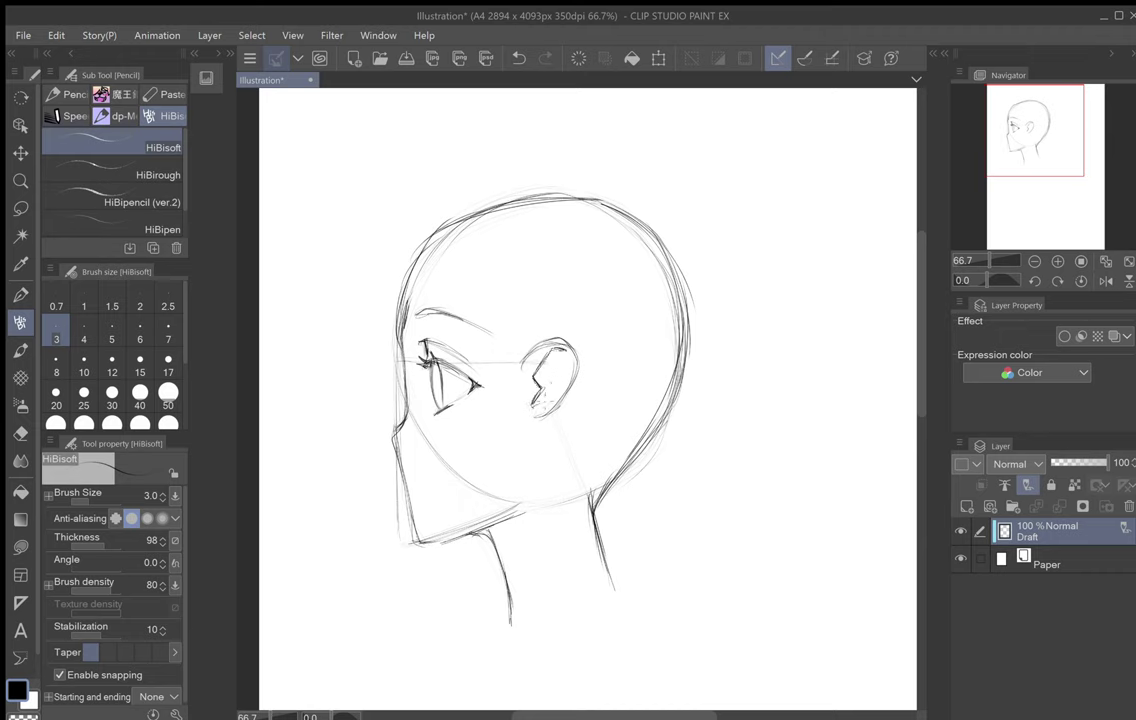
drag(533, 407, 546, 400)
mouse_move(554, 347)
mouse_down()
mouse_move(563, 371)
mouse_move(544, 343)
mouse_up()
Step: Sketch short strokes hanging just beneath the earlobe, undoing and redrawing the initial mark
drag(541, 414, 540, 443)
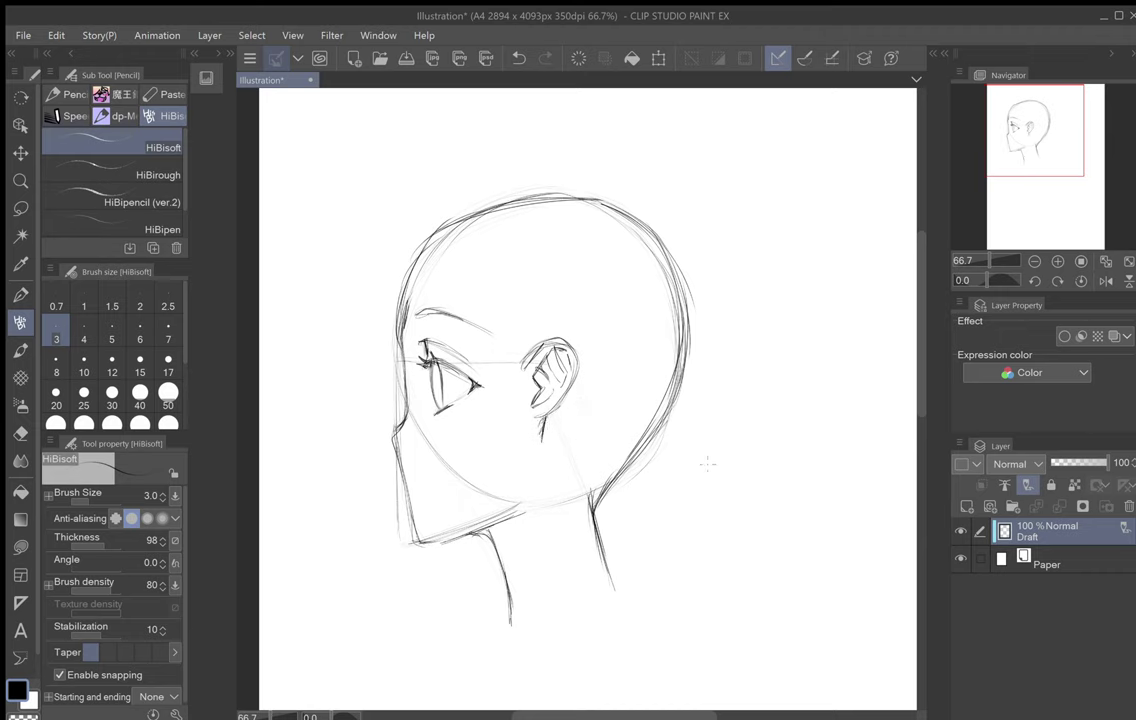
click(519, 57)
drag(540, 427, 539, 441)
drag(556, 412, 547, 441)
drag(540, 421, 534, 442)
Step: Erase the straight face line between the nose and chin with the Soft eraser at size 40
click(20, 433)
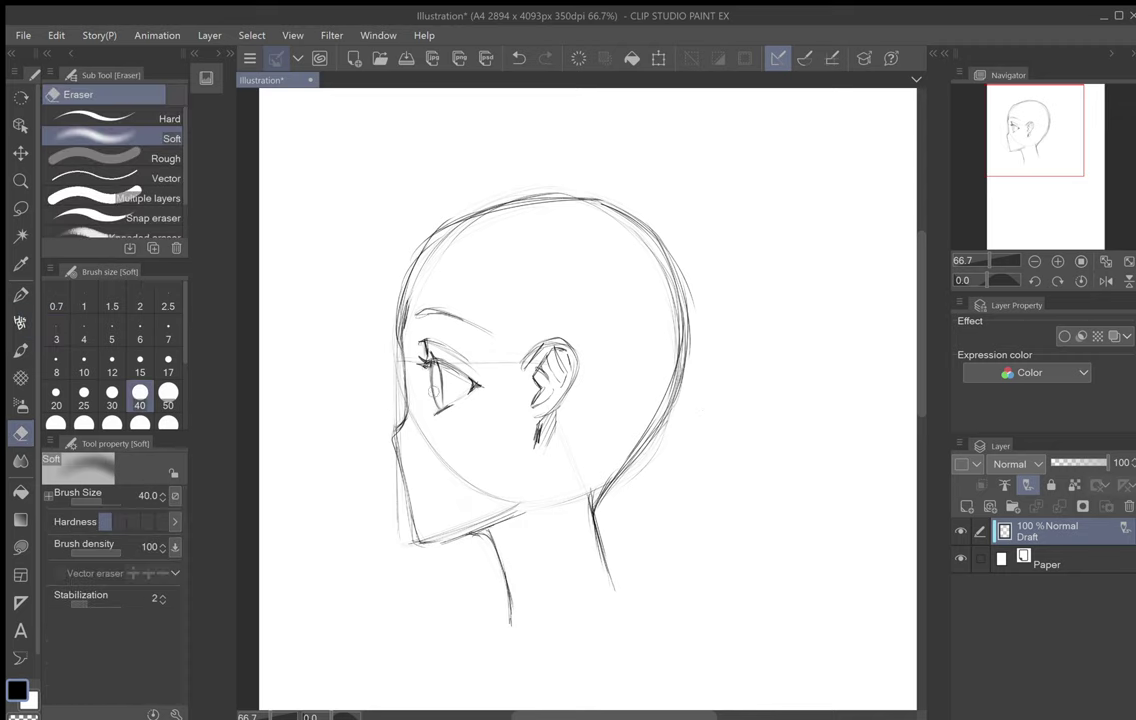
drag(405, 492, 403, 471)
click(20, 322)
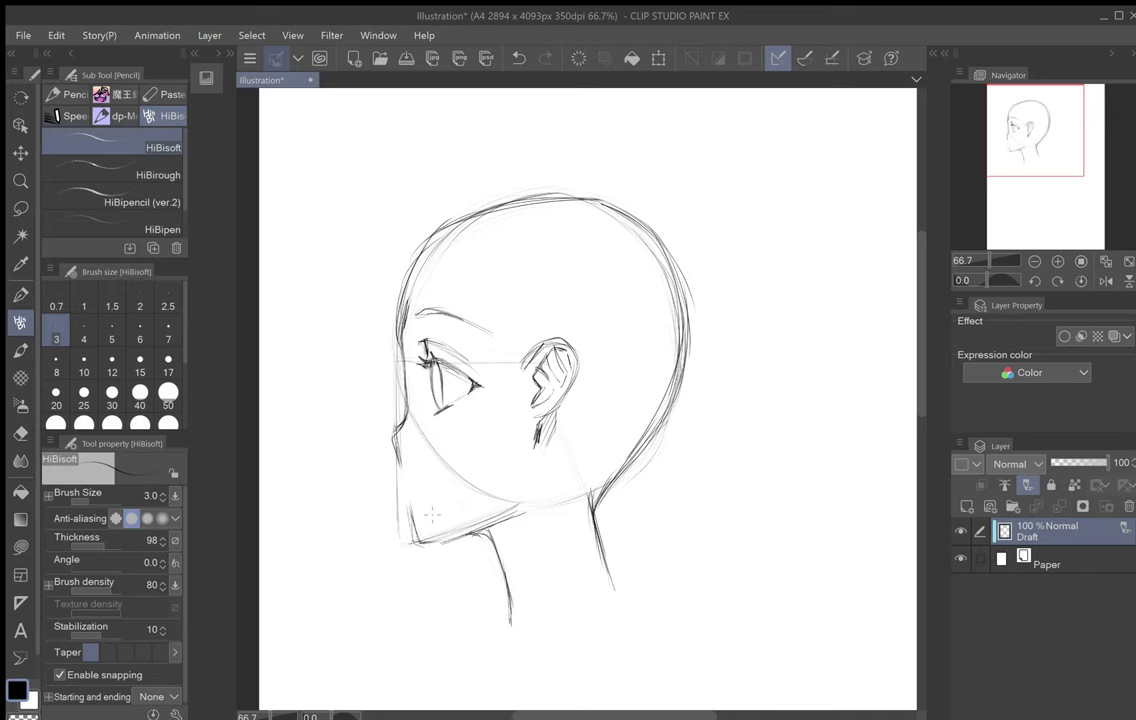
key(e)
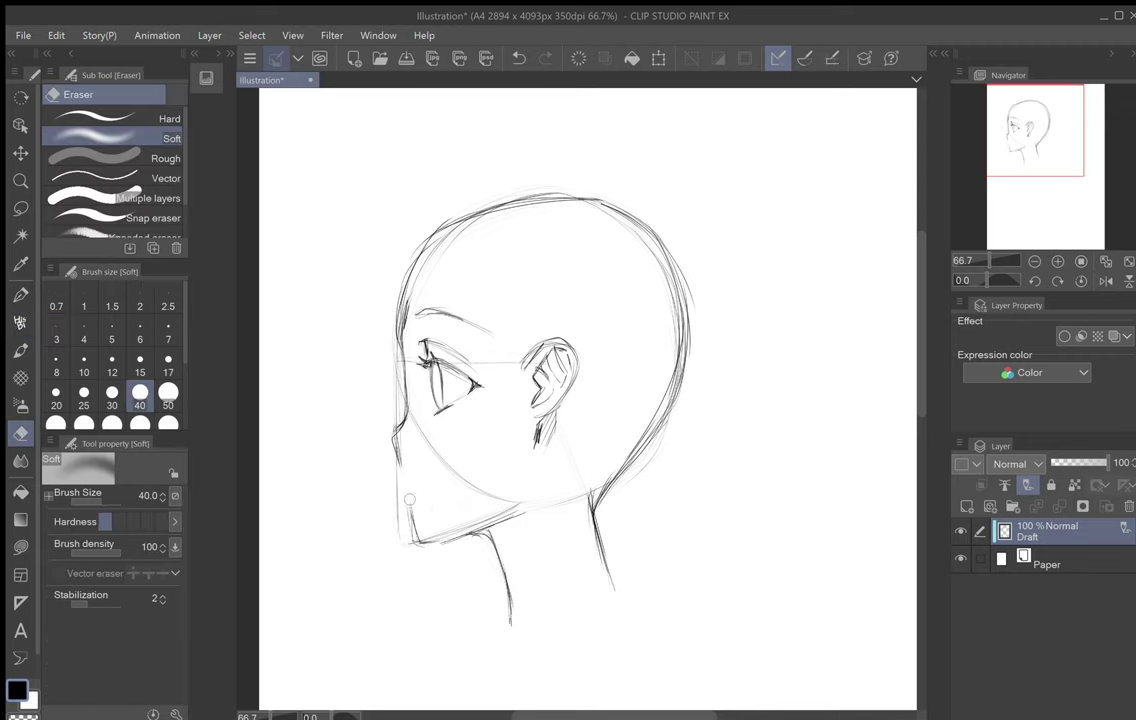
Step: Sketch the underside of the nose and the front of the chin with the HiBisoft pencil, undoing unwanted strokes
click(20, 322)
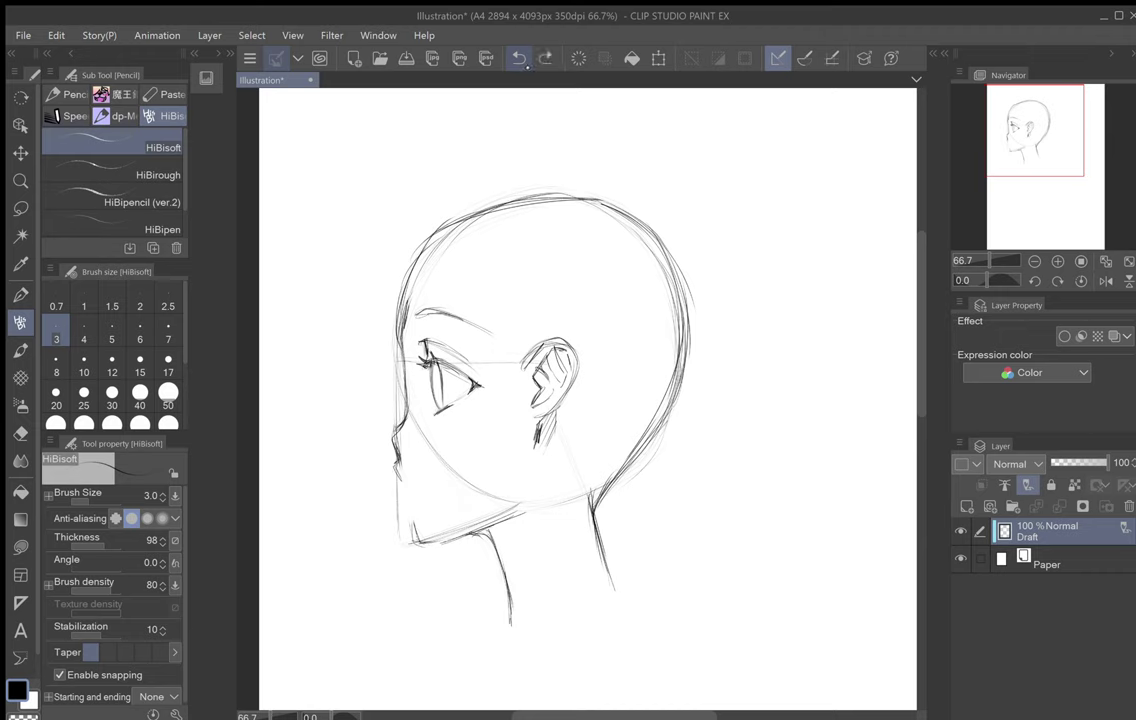
click(520, 60)
drag(396, 456, 400, 472)
drag(409, 524, 412, 535)
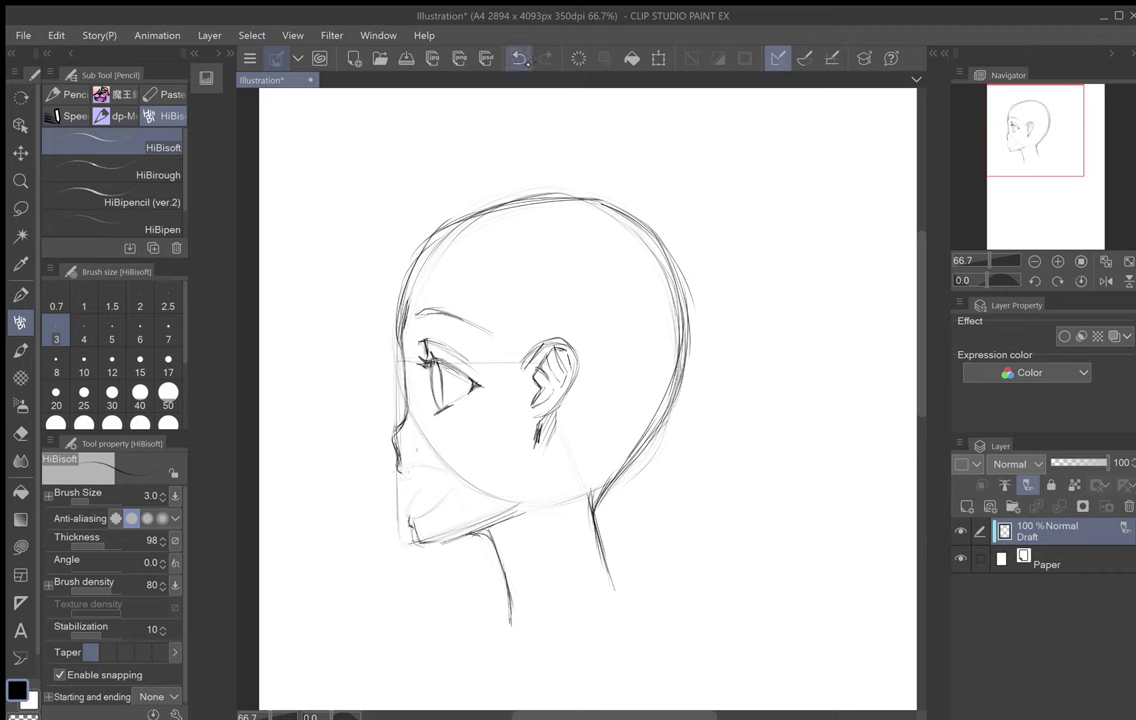
click(522, 62)
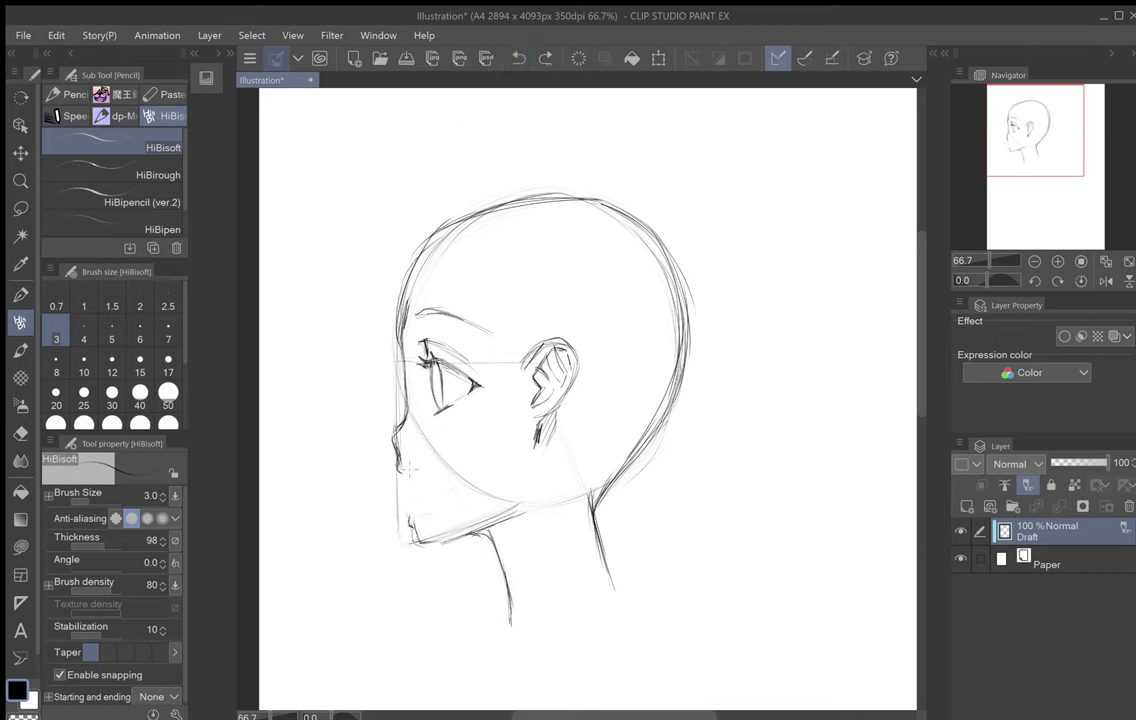
Step: Draw the open mouth in profile with its lips, corner and inner lines, and darken the chin contour
drag(406, 465, 411, 465)
drag(438, 481, 429, 505)
drag(403, 477, 412, 505)
mouse_move(404, 470)
mouse_down()
mouse_move(436, 479)
mouse_move(419, 515)
mouse_up()
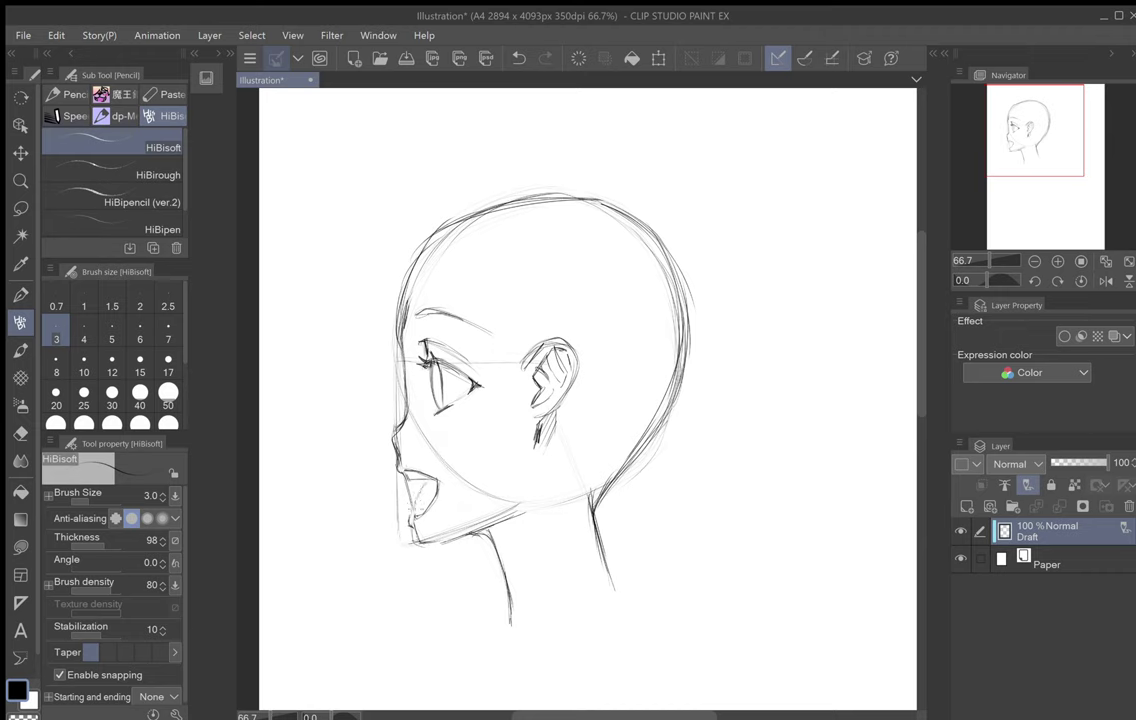
drag(424, 484, 414, 516)
drag(405, 497, 415, 536)
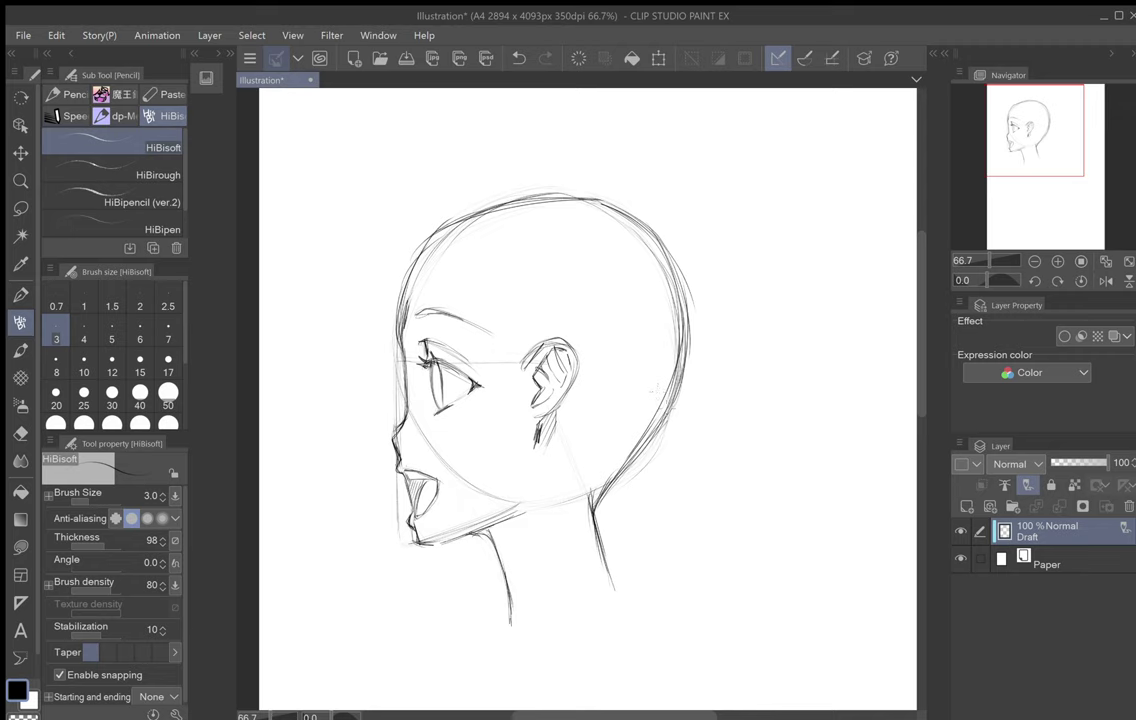
Step: Erase the upper edge of the open mouth and redraw the upper lip line back to the mouth corner
click(20, 433)
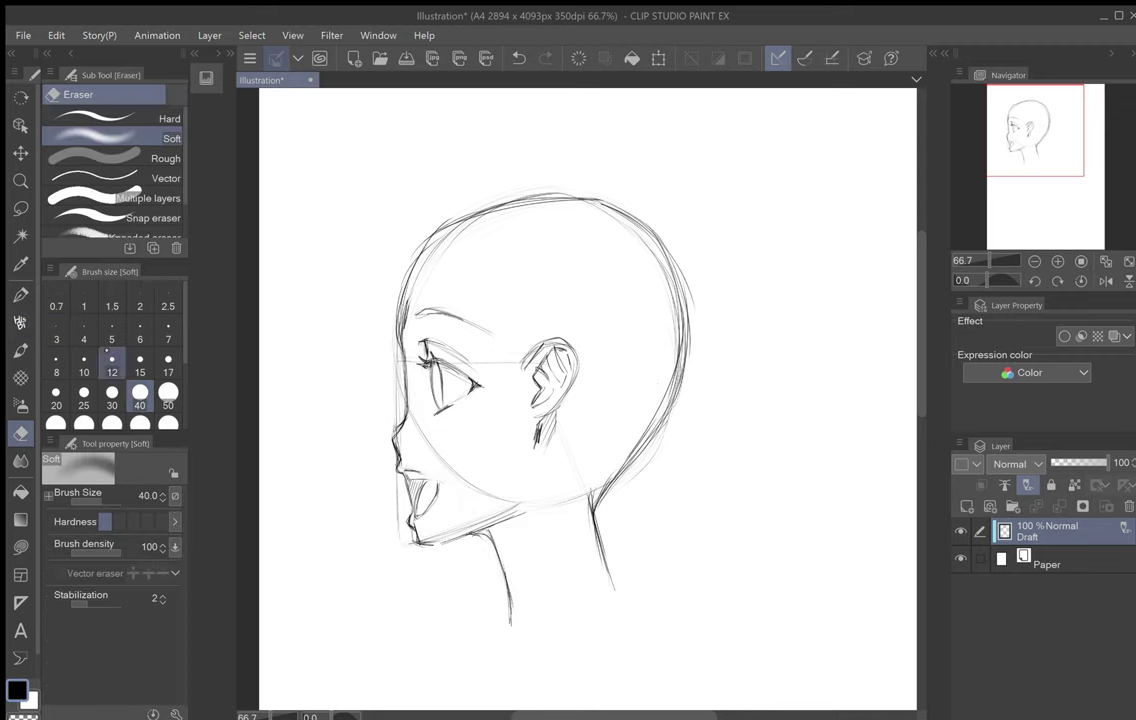
click(20, 322)
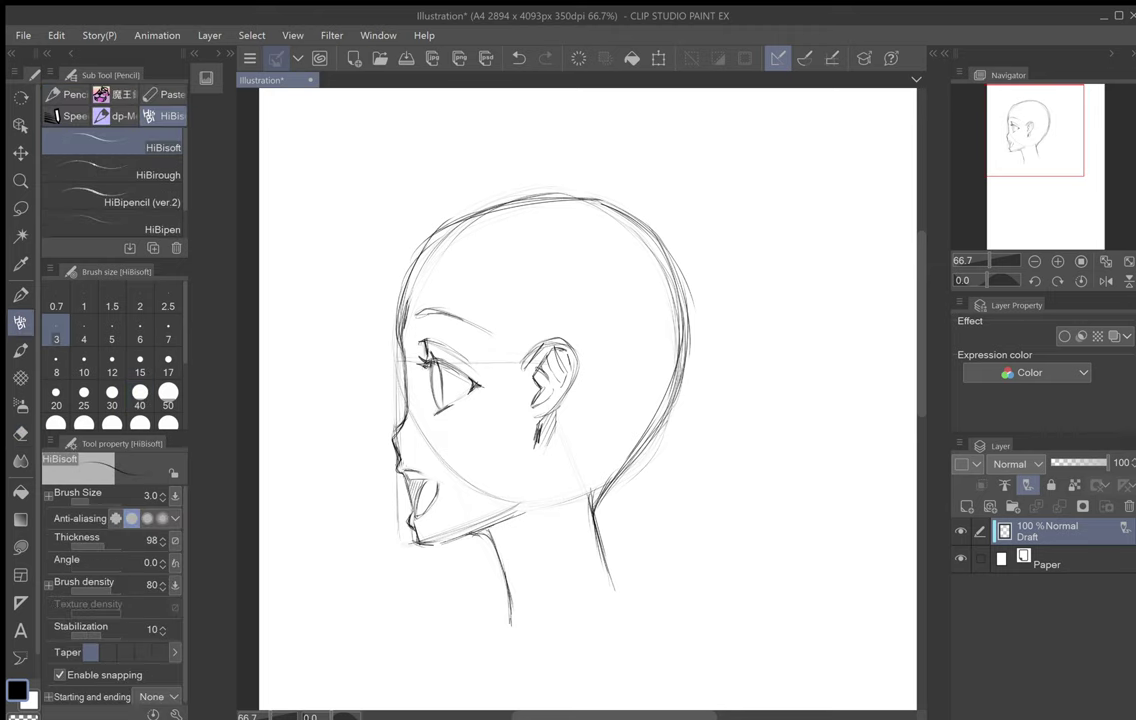
drag(403, 461, 438, 488)
mouse_move(520, 450)
mouse_down()
mouse_move(552, 367)
mouse_move(525, 440)
mouse_up()
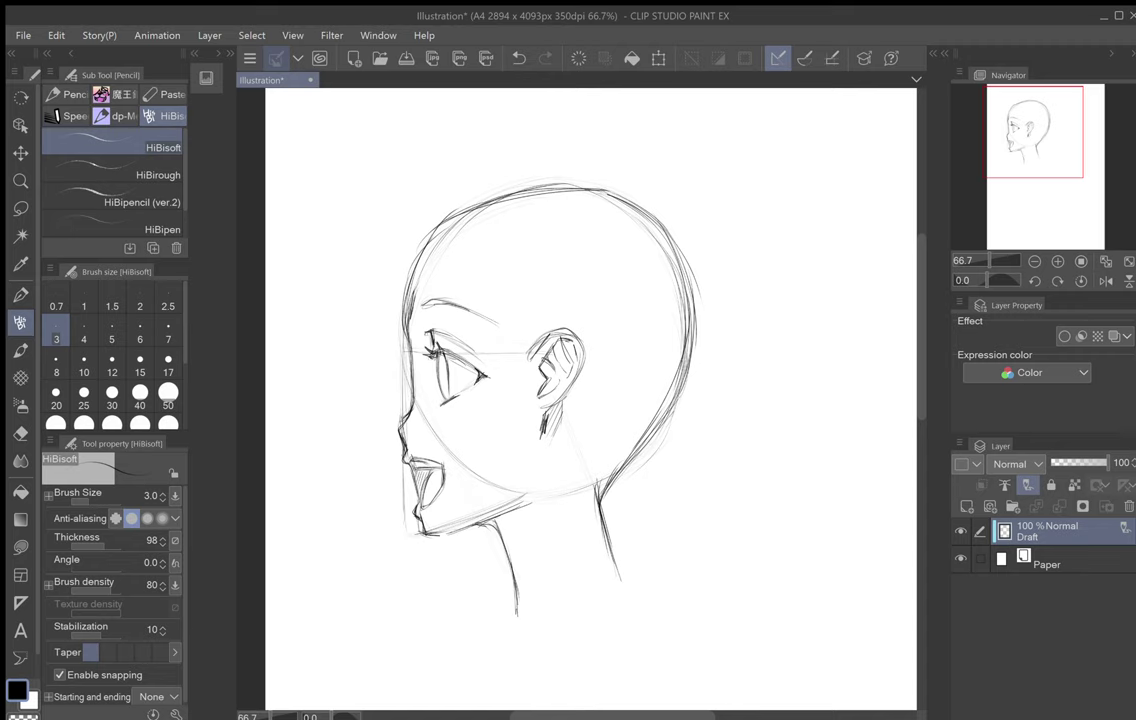
Step: Sketch the neck muscle lines running from below the ear down to the base of the throat
mouse_move(399, 432)
mouse_down()
mouse_move(424, 387)
mouse_move(439, 307)
mouse_up()
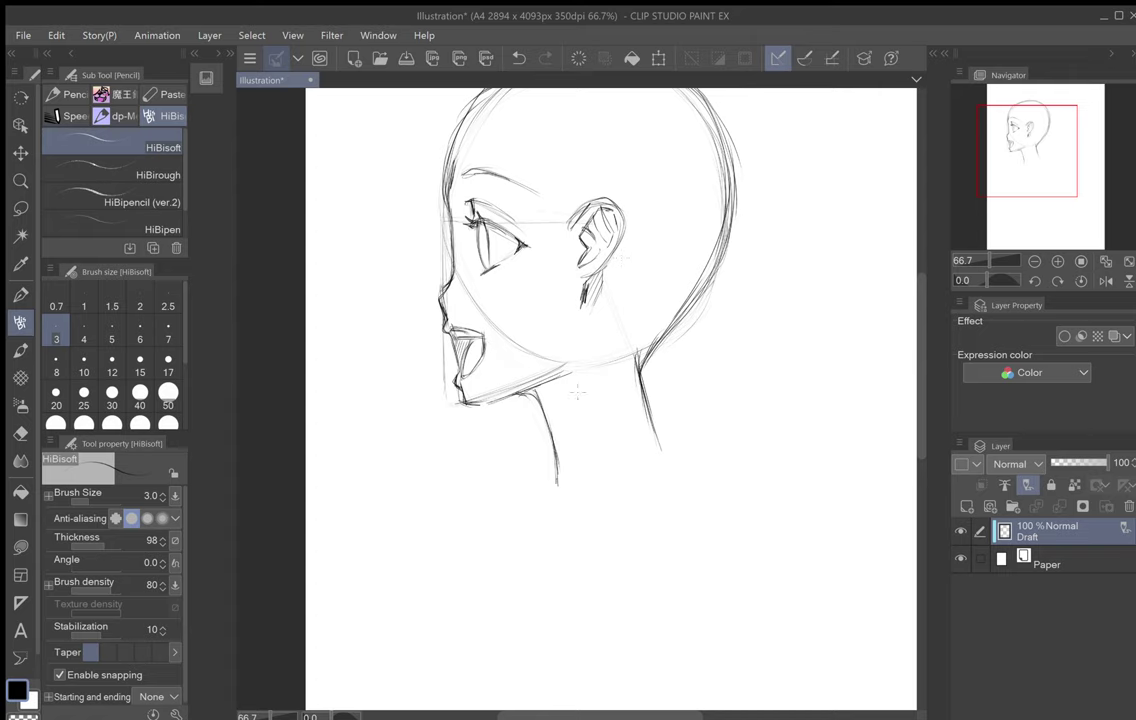
drag(568, 452, 562, 508)
drag(573, 421, 560, 506)
drag(570, 506, 555, 523)
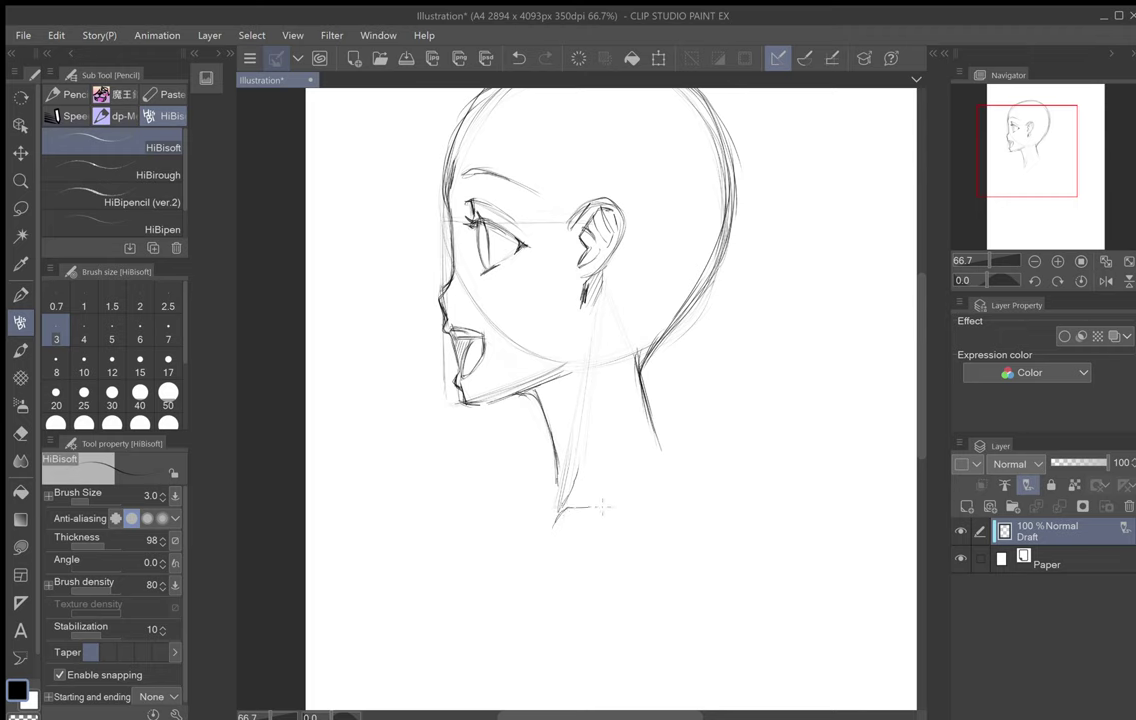
Step: Draw the collarbone line toward the back shoulder and the trapezius slope from the back of the neck
drag(598, 509, 690, 485)
mouse_move(585, 508)
mouse_down()
mouse_move(635, 394)
mouse_move(728, 474)
mouse_move(590, 515)
mouse_up()
mouse_move(727, 473)
mouse_down()
mouse_move(629, 427)
mouse_move(727, 475)
mouse_up()
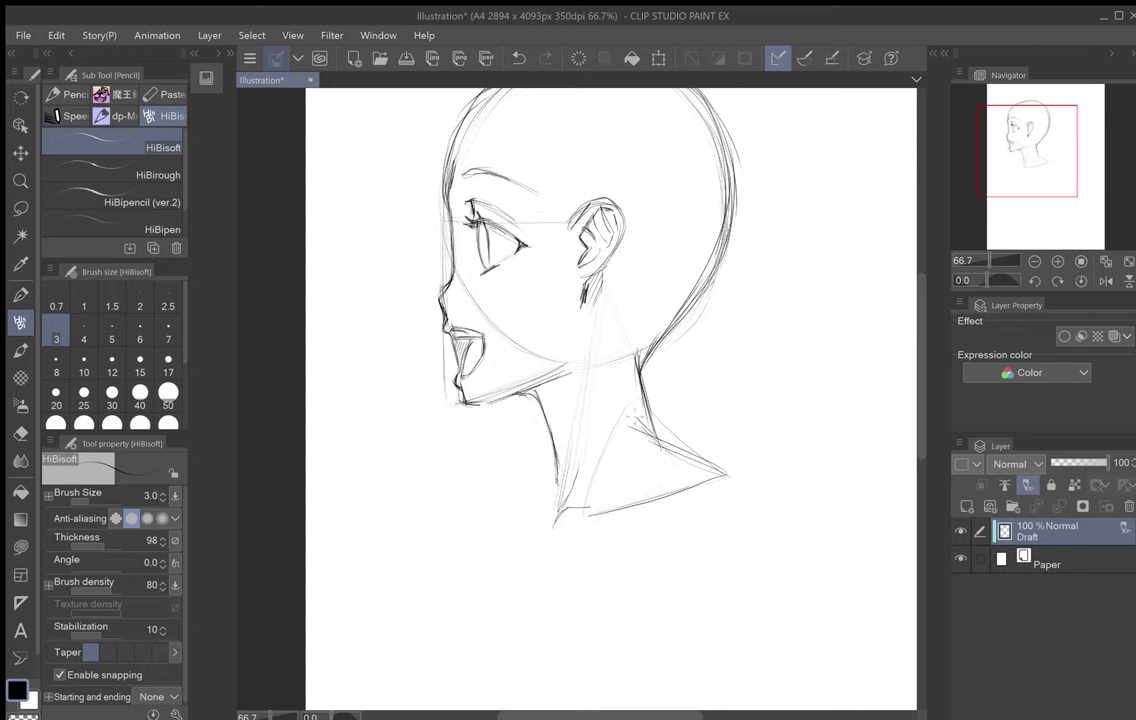
mouse_move(631, 415)
mouse_down()
mouse_move(584, 502)
mouse_move(623, 434)
mouse_up()
mouse_move(686, 453)
mouse_down()
mouse_move(740, 469)
mouse_move(735, 482)
mouse_move(655, 433)
mouse_move(662, 444)
mouse_up()
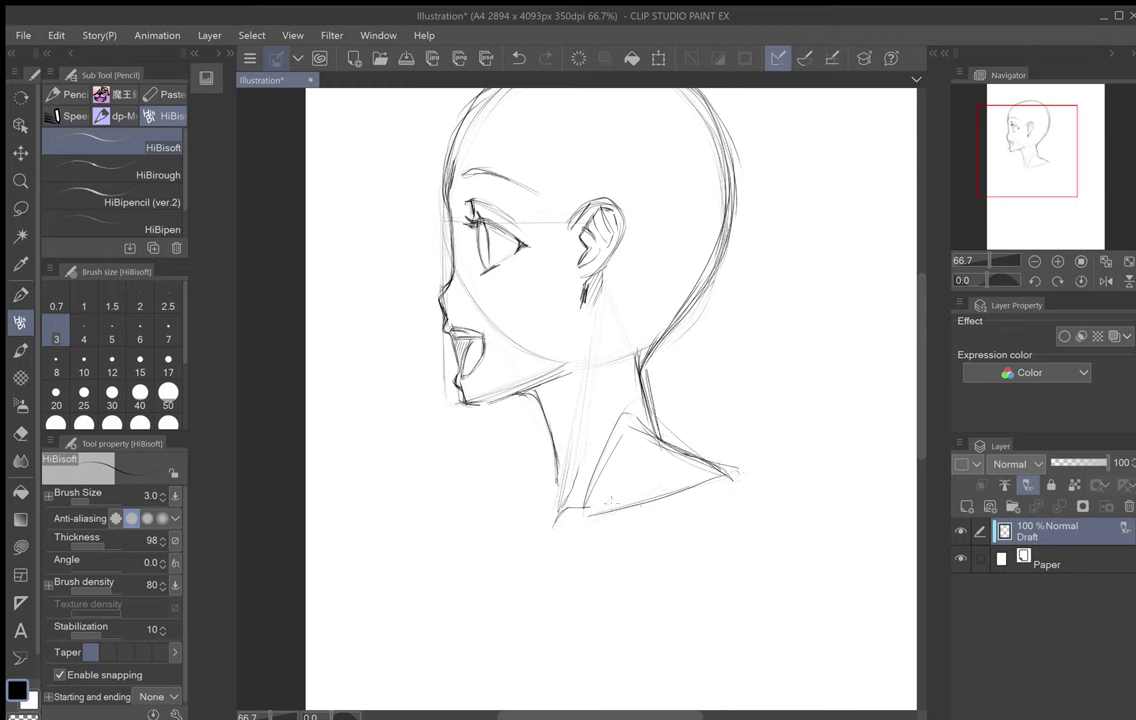
drag(633, 412, 681, 438)
Step: Sketch the front shoulder and collarbone at the front of the neck, and reinforce the back collarbone and shoulder lines
mouse_move(546, 467)
mouse_down()
mouse_move(554, 452)
mouse_move(505, 500)
mouse_up()
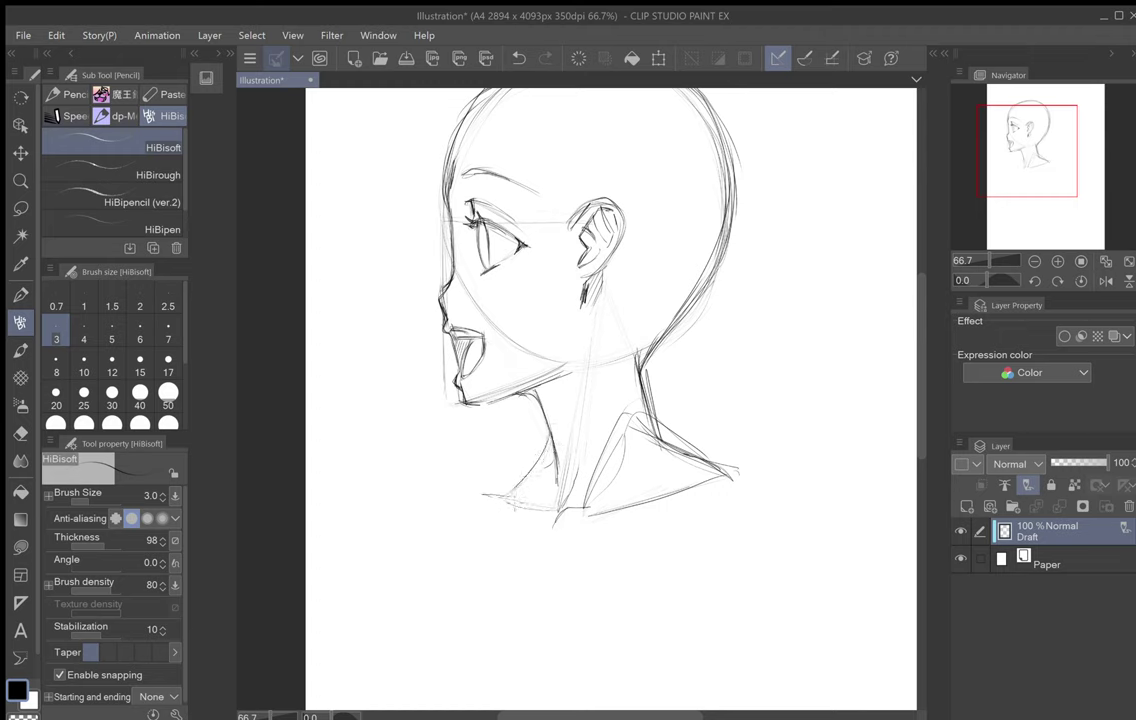
mouse_move(514, 505)
mouse_down()
mouse_move(554, 517)
mouse_move(516, 482)
mouse_move(509, 495)
mouse_move(546, 471)
mouse_move(498, 493)
mouse_up()
mouse_move(588, 506)
mouse_down()
mouse_move(635, 443)
mouse_move(722, 477)
mouse_up()
mouse_move(669, 447)
mouse_down()
mouse_move(706, 471)
mouse_move(639, 364)
mouse_move(657, 435)
mouse_up()
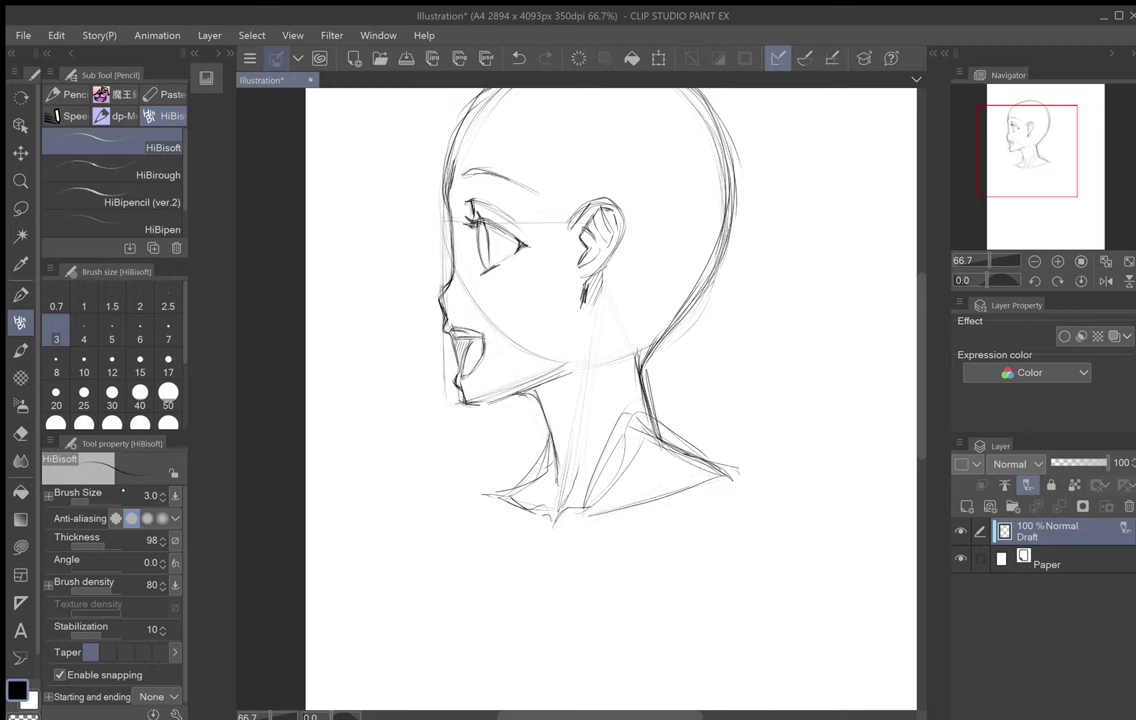
Step: Erase the construction lines inside the neck and around the throat notch with the Soft eraser at size 80
click(20, 434)
click(113, 423)
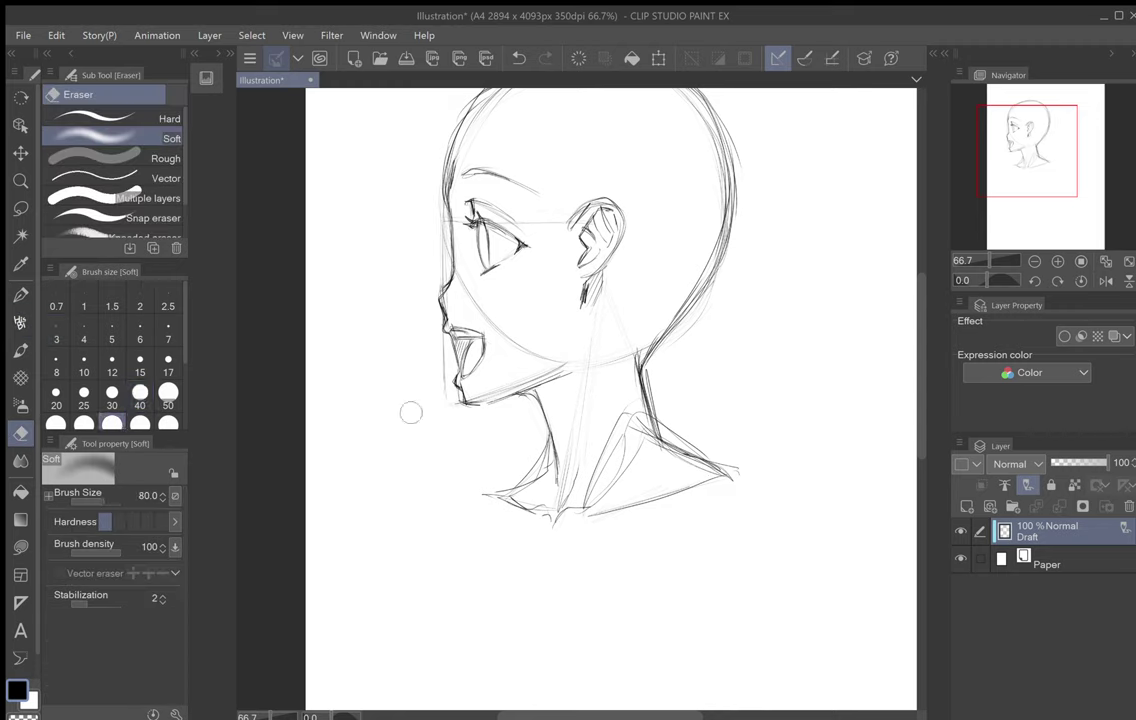
mouse_move(622, 422)
mouse_down()
mouse_move(587, 488)
mouse_move(599, 484)
mouse_move(604, 498)
mouse_move(625, 432)
mouse_move(685, 441)
mouse_up()
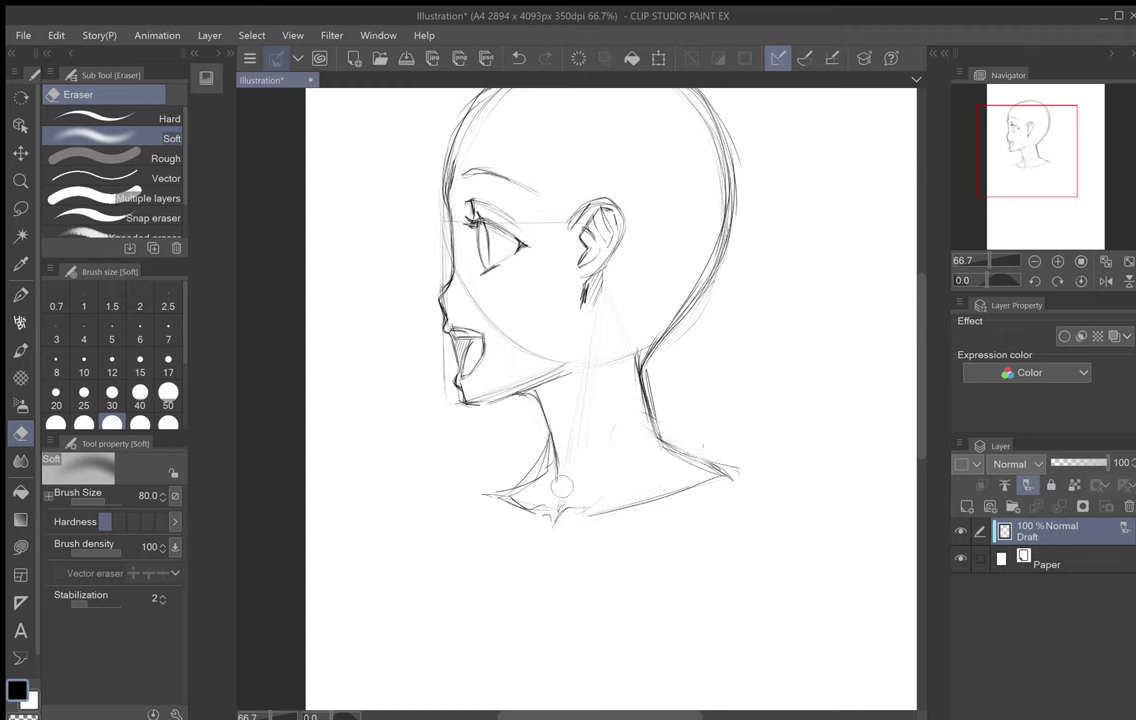
mouse_move(562, 486)
mouse_down()
mouse_move(584, 411)
mouse_move(579, 438)
mouse_move(647, 457)
mouse_move(612, 502)
mouse_move(556, 486)
mouse_move(548, 517)
mouse_move(584, 502)
mouse_up()
Step: Redraw the collarbone line around the throat notch and strengthen the lower front contour of the neck with the pencil
key(p)
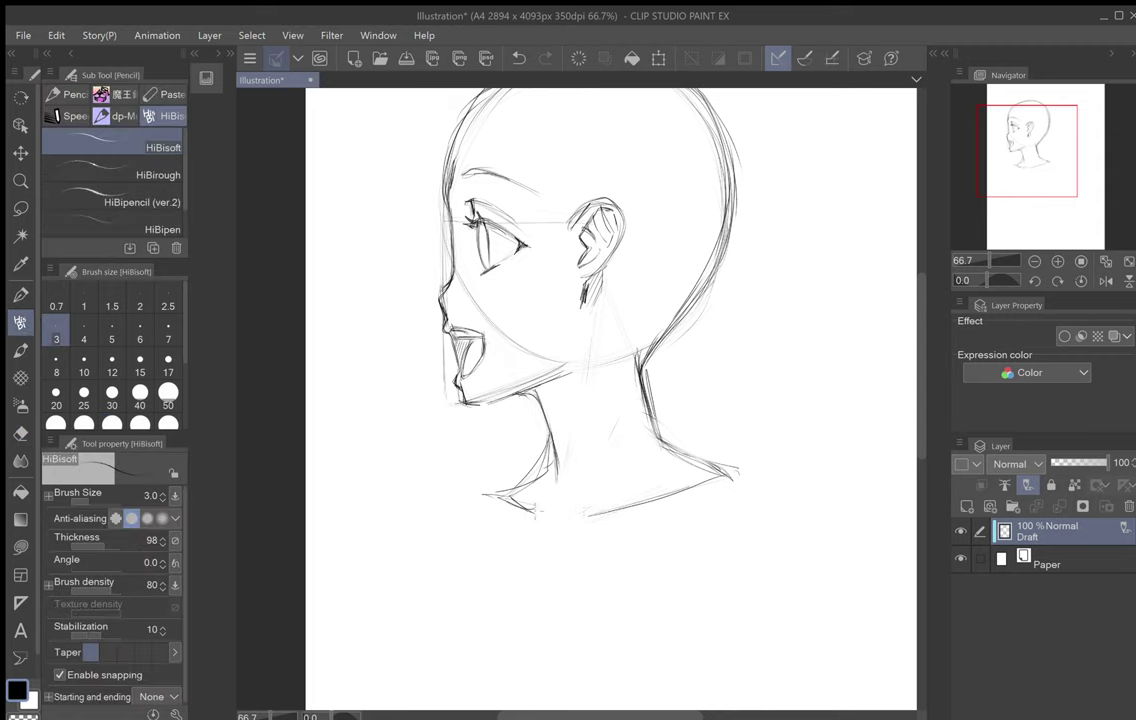
mouse_move(541, 510)
mouse_down()
mouse_move(607, 514)
mouse_move(692, 488)
mouse_up()
mouse_move(552, 447)
mouse_down()
mouse_move(528, 483)
mouse_move(542, 468)
mouse_up()
drag(550, 432, 547, 453)
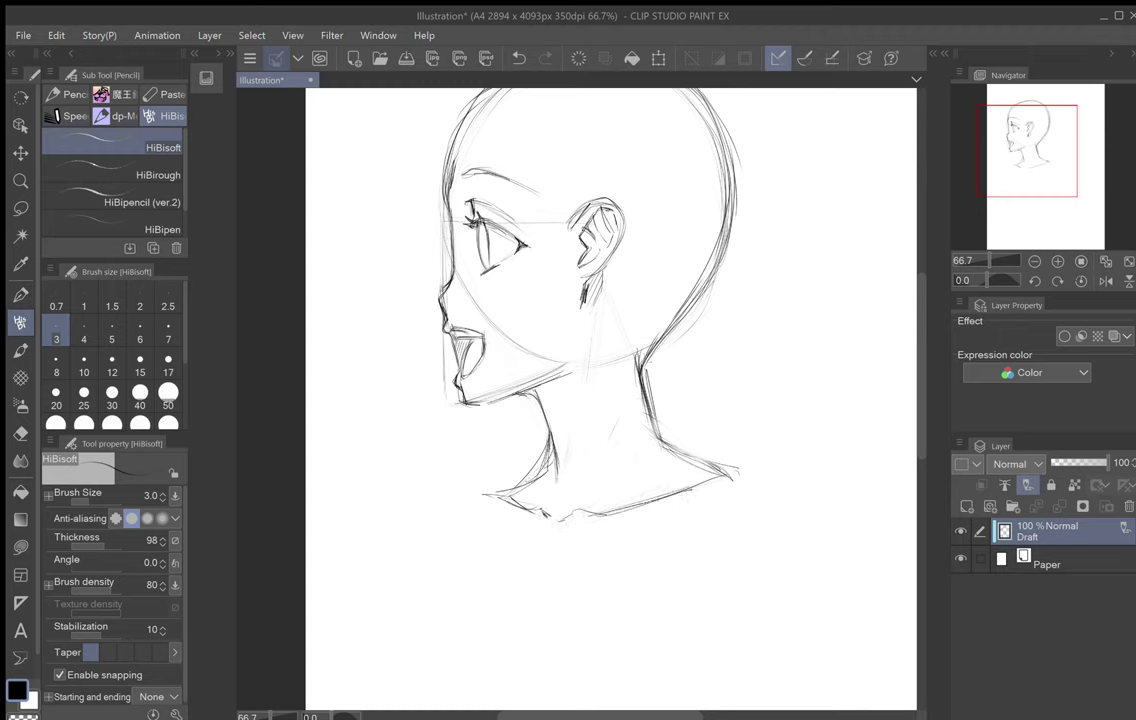
drag(600, 350, 621, 429)
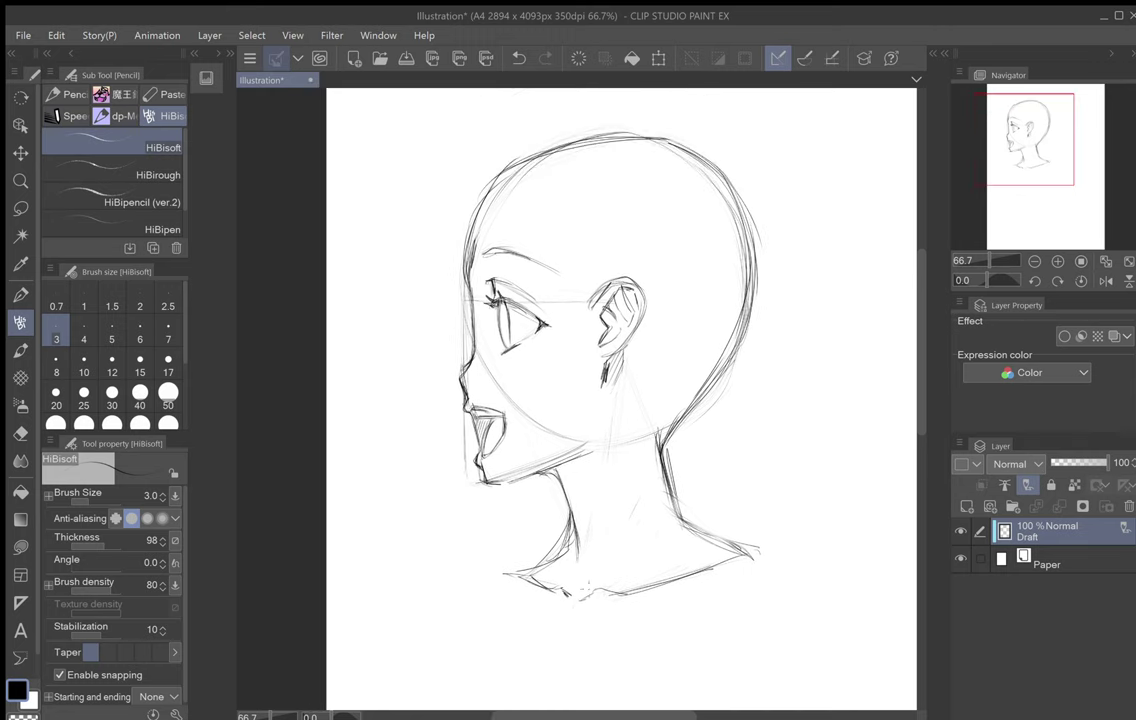
Step: Undo the last stroke and redraw the neck muscle line curving down into the throat notch
key(ctrl+z)
drag(608, 565, 587, 590)
drag(624, 511, 609, 562)
mouse_move(783, 373)
mouse_down()
mouse_move(712, 427)
mouse_move(644, 354)
mouse_up()
scroll(666, 371, down, 3)
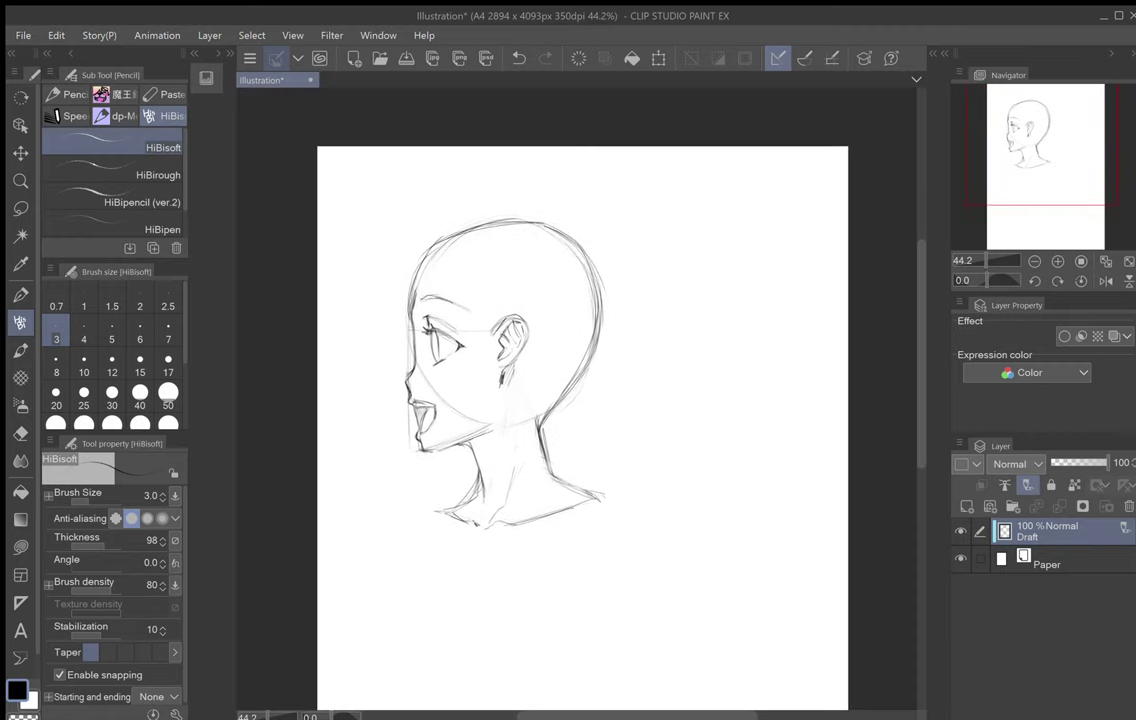
scroll(590, 400, up, 1)
scroll(670, 490, up, 1)
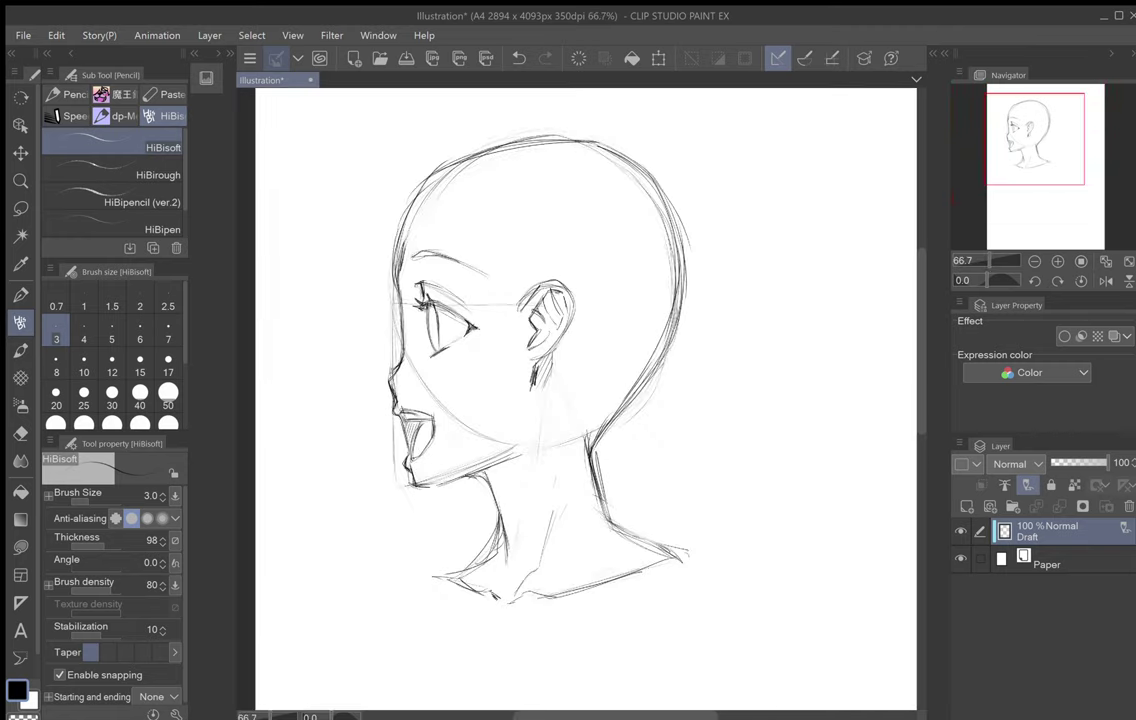
Step: Erase the nose and redraw it with a more projecting tip that joins the upper lip
click(20, 433)
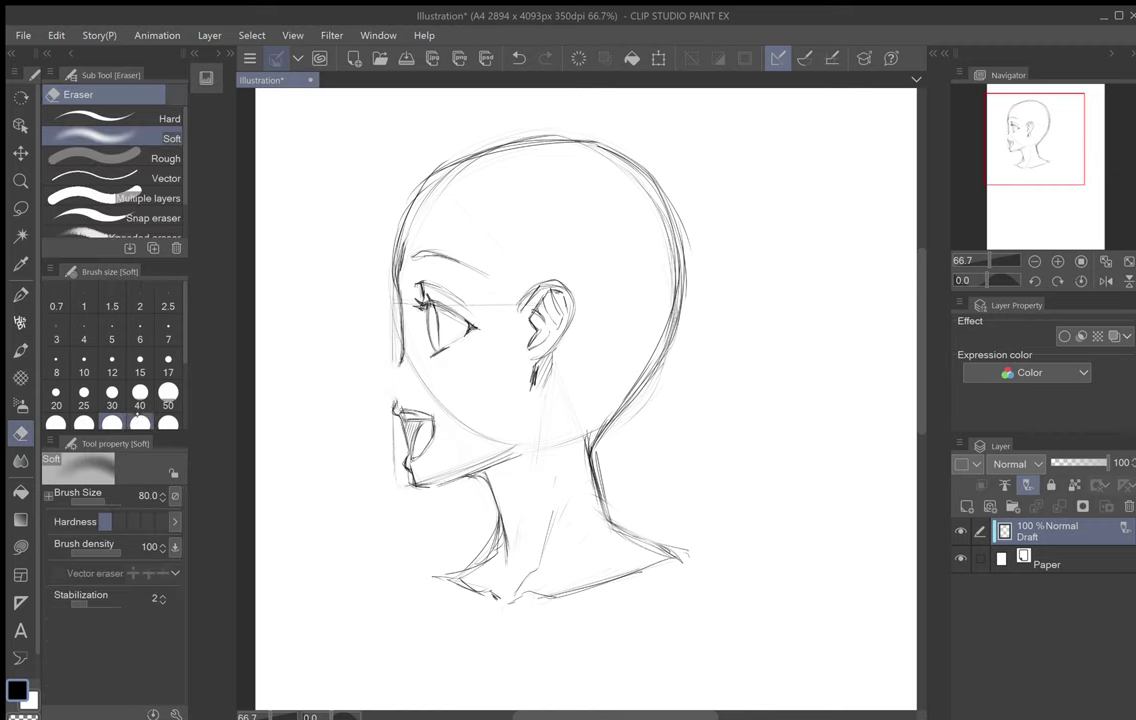
click(20, 322)
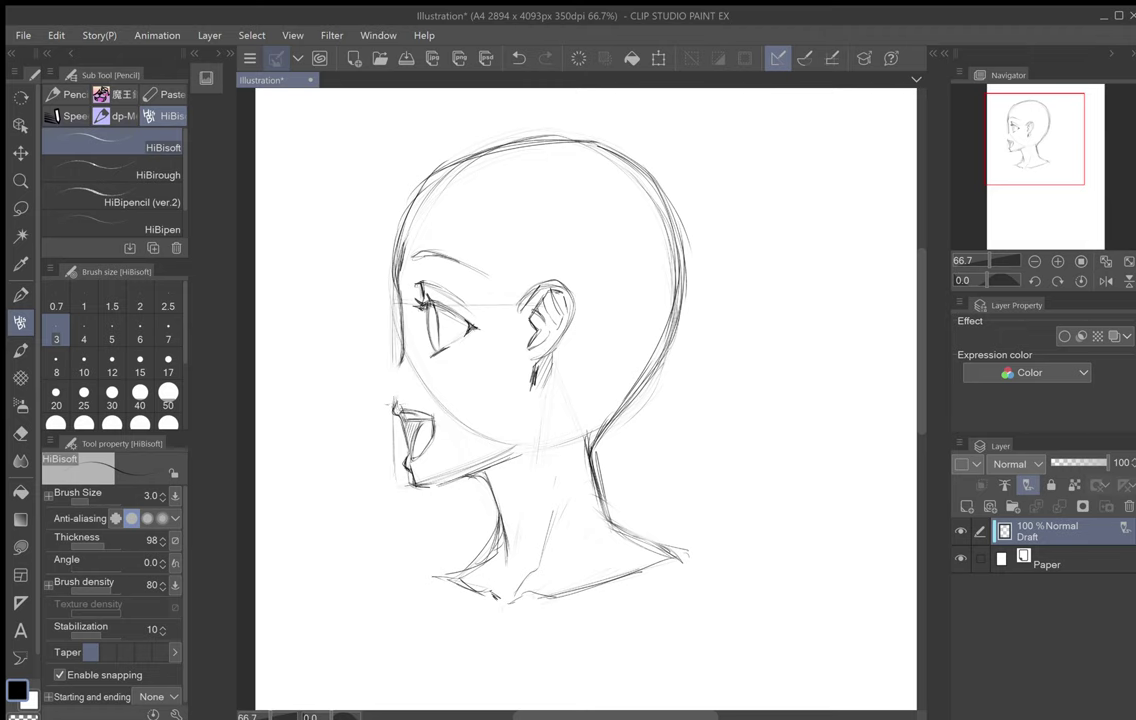
drag(381, 378, 391, 401)
mouse_move(403, 358)
mouse_down()
mouse_move(384, 378)
mouse_move(395, 412)
mouse_move(391, 398)
mouse_up()
key(e)
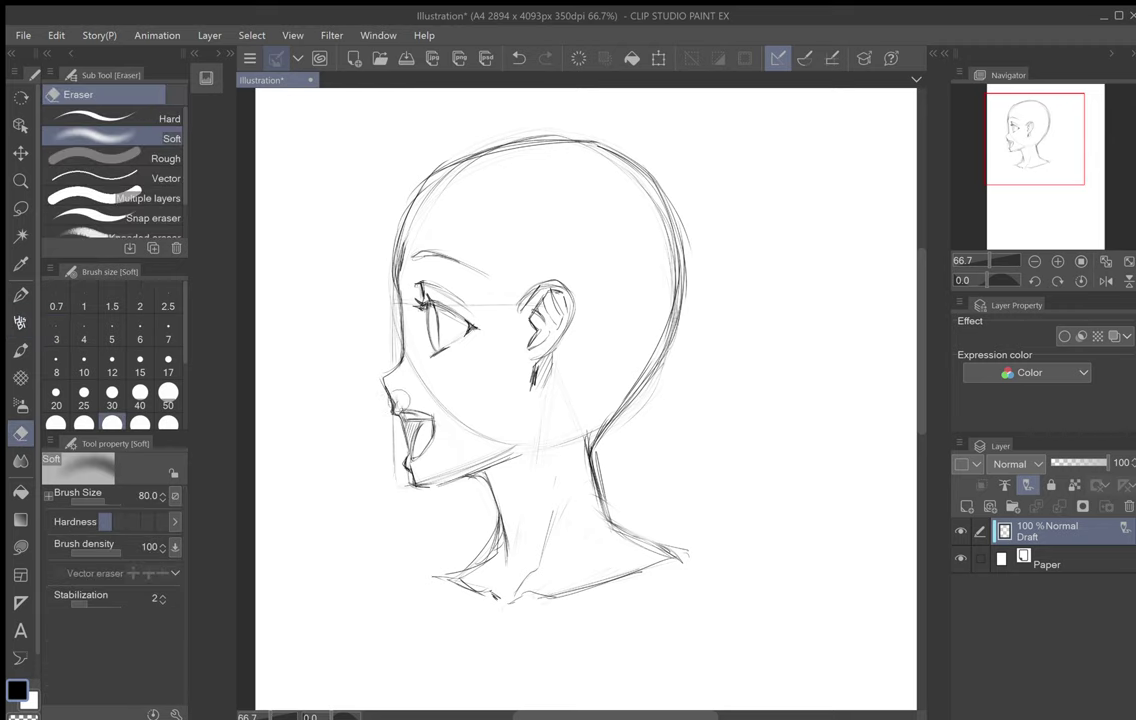
key(p)
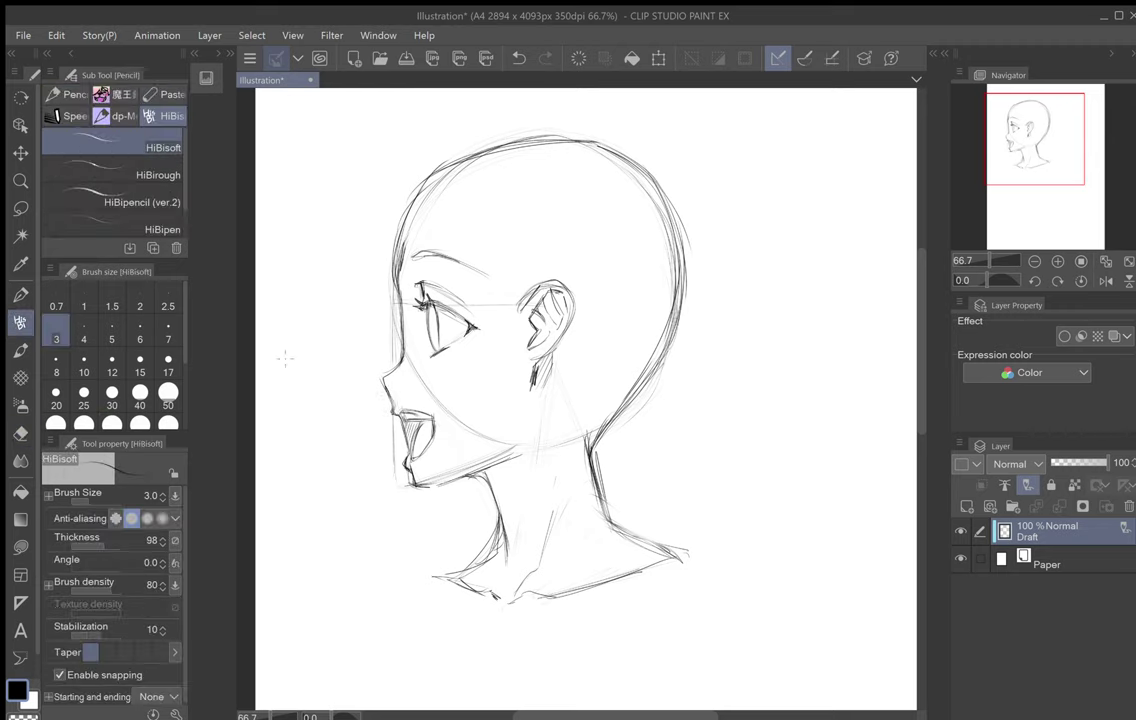
drag(392, 396, 390, 406)
Step: Sketch a faint oval for a second head in the empty area below the profile, undoing the last stroke
mouse_move(787, 525)
mouse_down()
mouse_move(793, 509)
mouse_move(750, 568)
mouse_up()
scroll(699, 450, down, 3)
drag(699, 450, 683, 304)
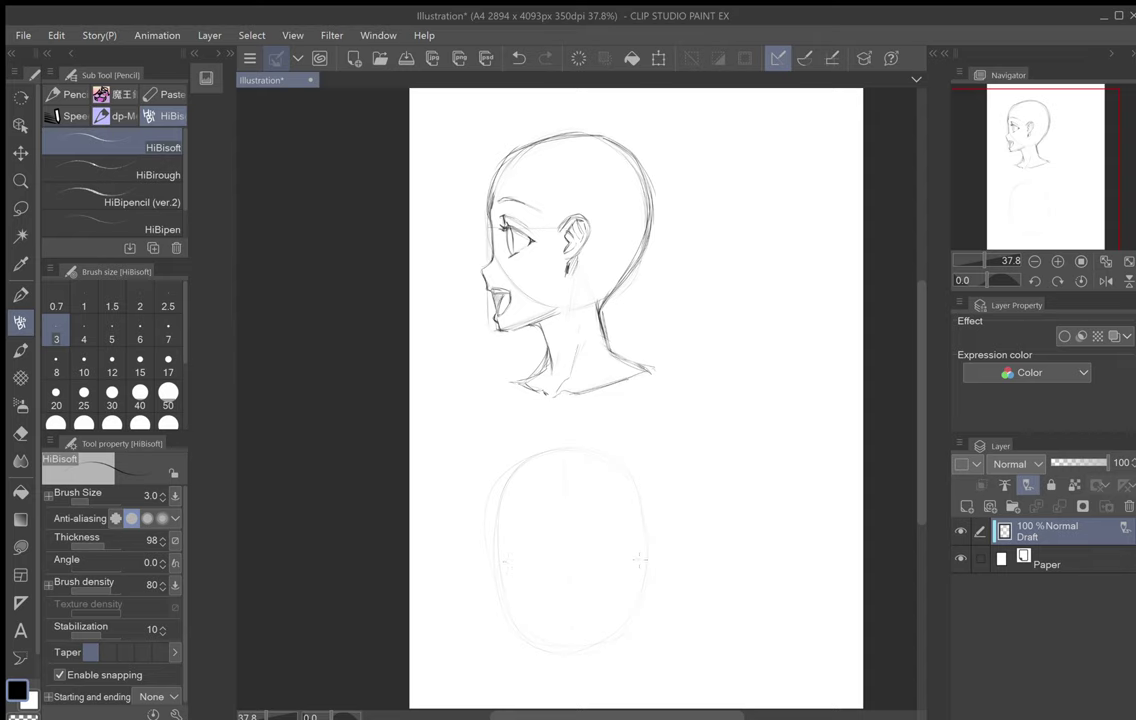
key(ctrl+z)
Step: Draw the vertical centre line and a horizontal eye line across the oval, rotating the canvas and resetting its rotation
drag(533, 458, 533, 666)
key(ctrl+z)
mouse_move(370, 524)
mouse_down()
mouse_move(559, 640)
mouse_move(582, 490)
mouse_up()
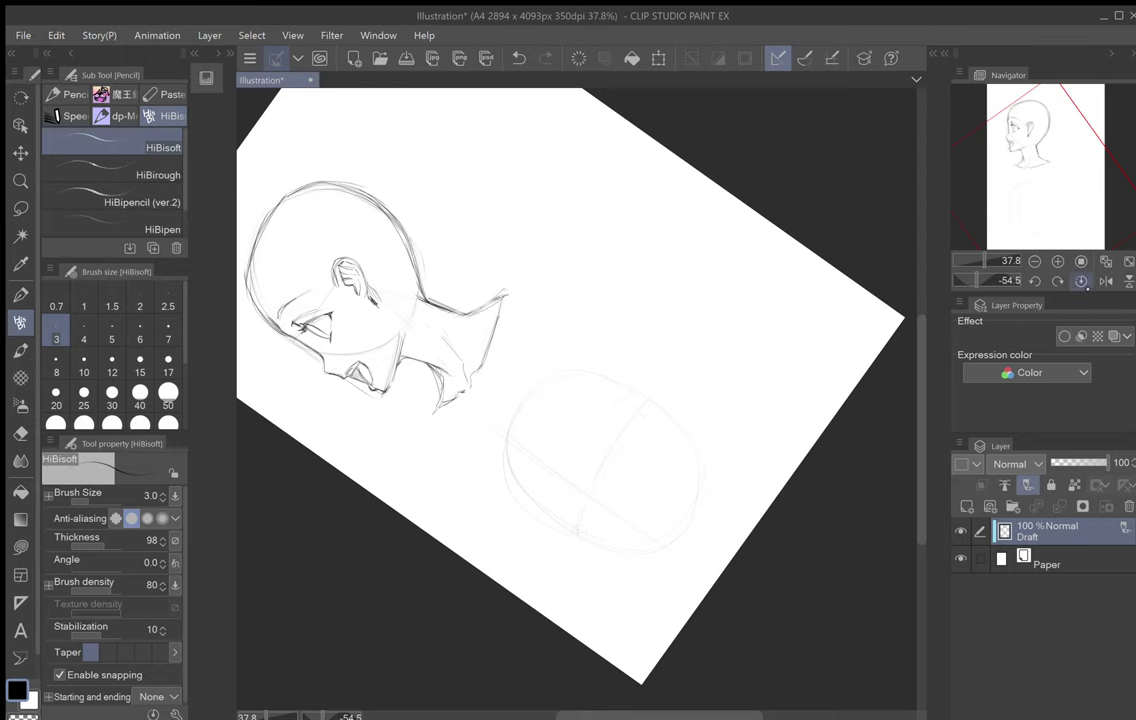
click(1081, 281)
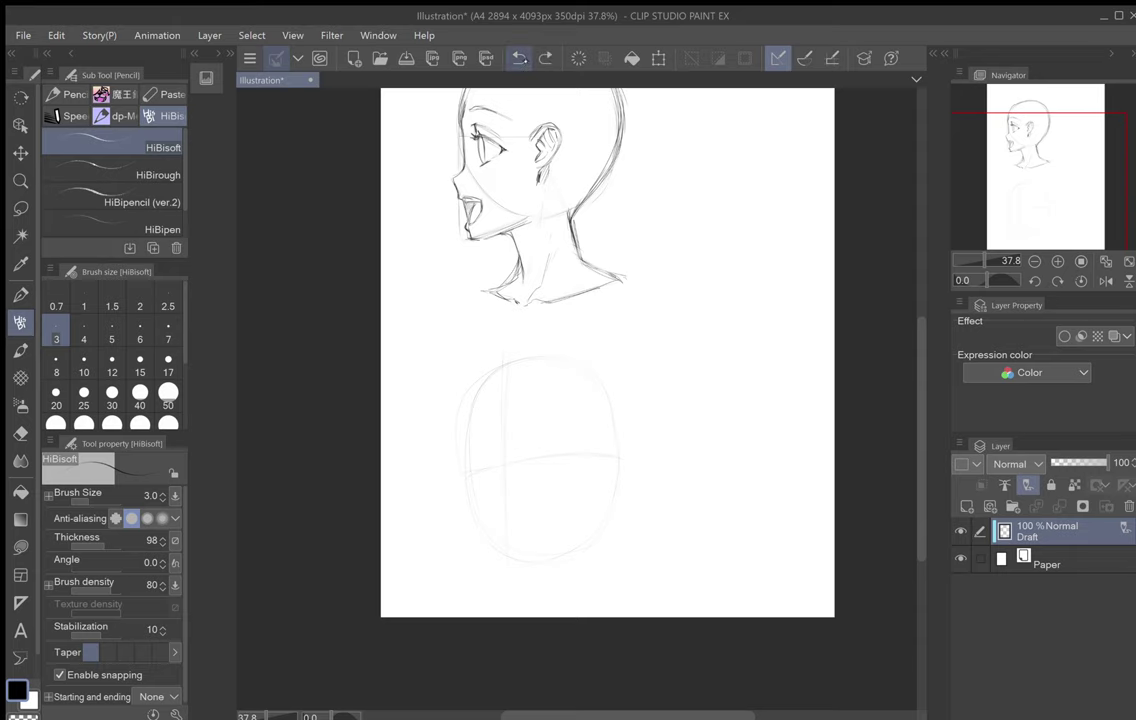
Step: Undo the eye line and redraw it across the oval with the canvas rotated, then reset the rotation
click(519, 57)
mouse_move(583, 131)
mouse_down()
mouse_move(776, 170)
mouse_move(855, 249)
mouse_up()
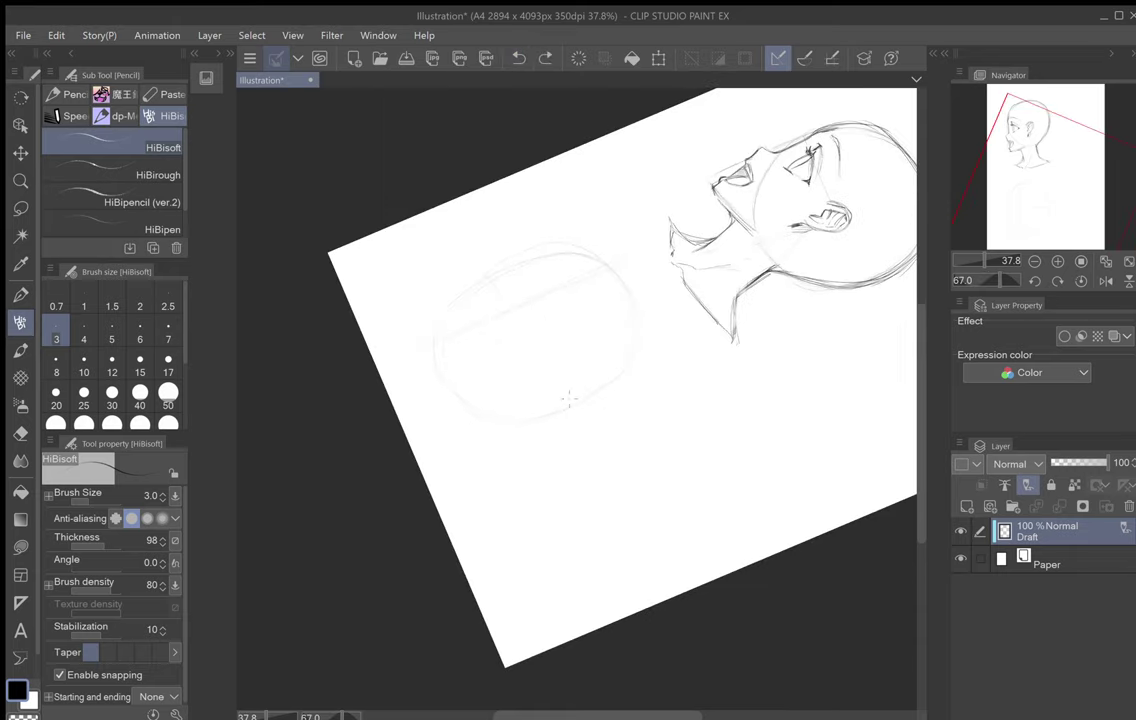
key(ctrl+y)
click(1081, 281)
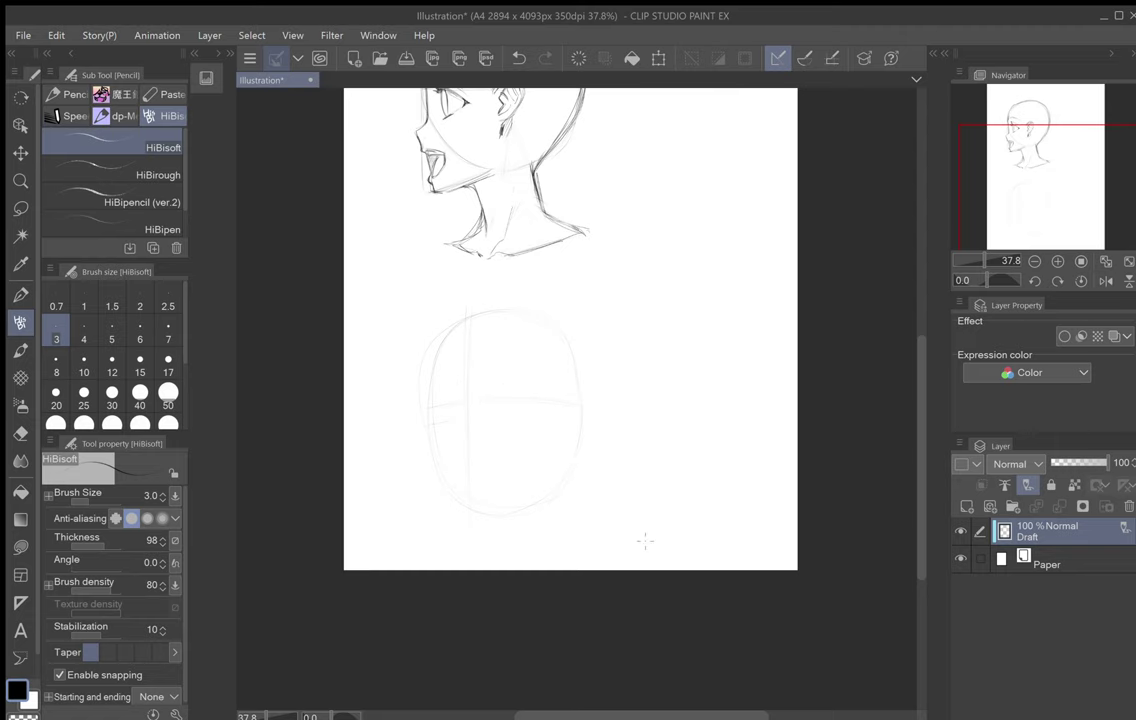
Step: Draw a faint vertical guide line through the near side of the second head's oval, crossing the eye line
scroll(515, 414, up, 3)
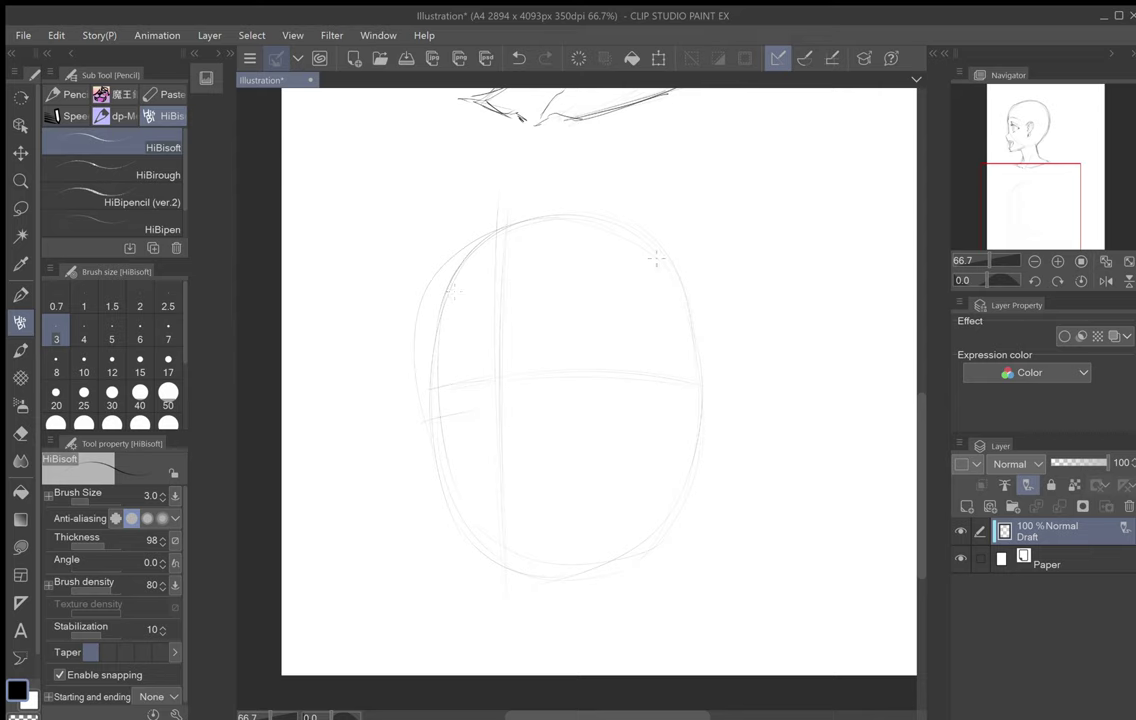
mouse_move(666, 466)
mouse_down()
mouse_move(666, 405)
mouse_move(661, 511)
mouse_move(667, 385)
mouse_move(665, 558)
mouse_up()
drag(666, 462, 668, 489)
Step: Sketch the second head's far cheek and jaw down to a short chin and up the near jaw, rotating the canvas as needed
drag(443, 398, 443, 477)
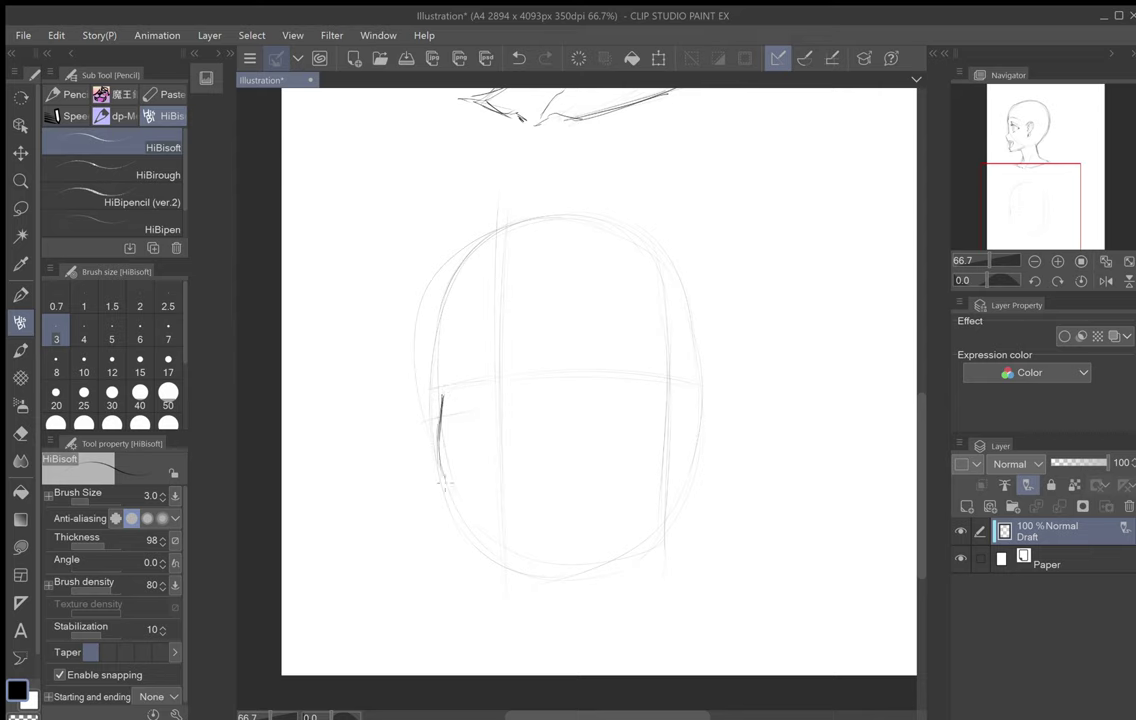
mouse_move(452, 498)
mouse_down()
mouse_move(506, 560)
mouse_move(442, 470)
mouse_move(436, 423)
mouse_up()
mouse_move(451, 490)
mouse_down()
mouse_move(505, 560)
mouse_move(450, 488)
mouse_move(460, 502)
mouse_move(440, 443)
mouse_up()
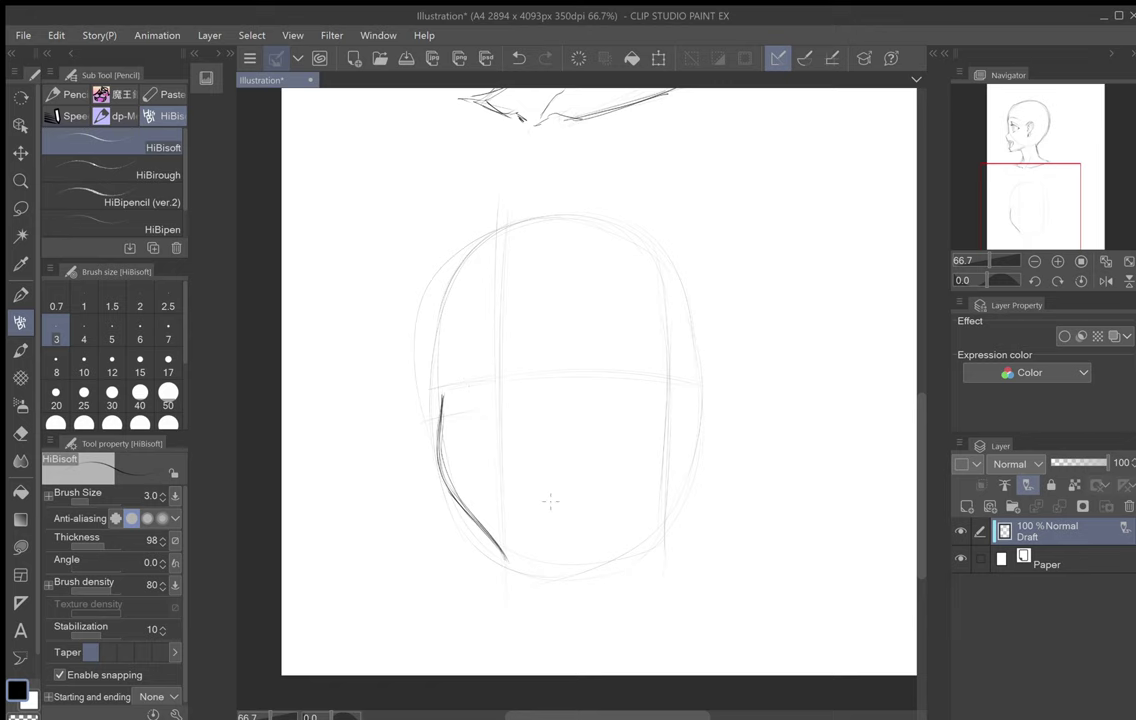
mouse_move(550, 501)
mouse_down()
mouse_move(574, 568)
mouse_move(560, 485)
mouse_up()
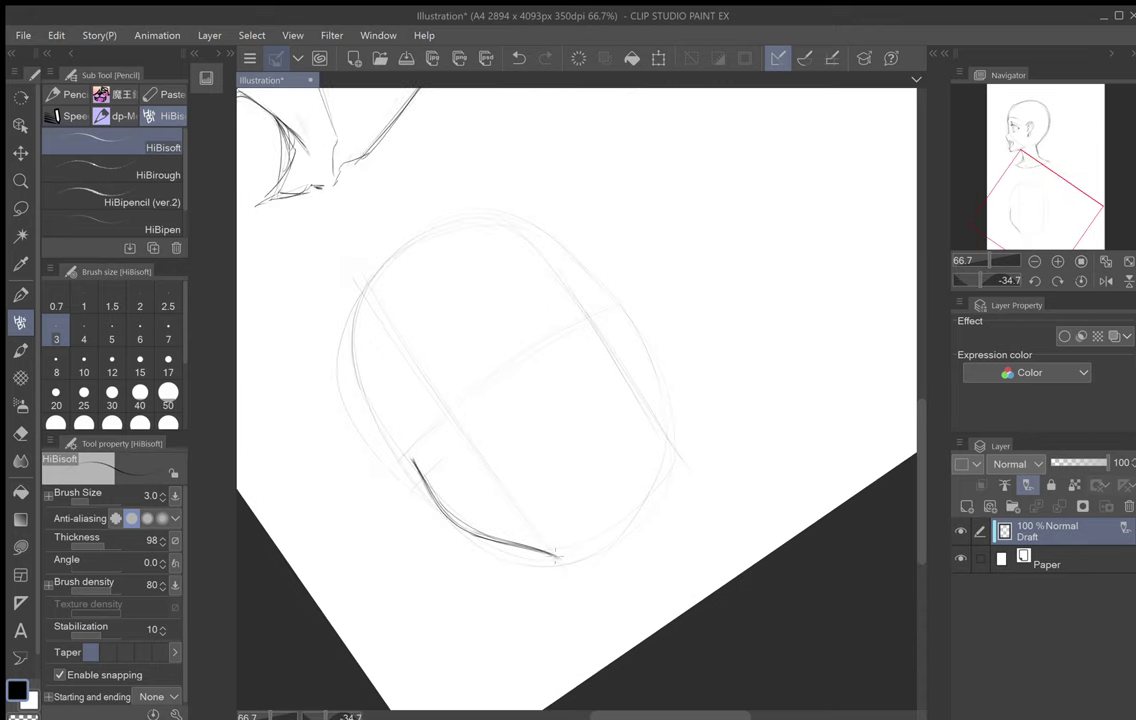
drag(564, 557, 578, 547)
drag(626, 414, 601, 524)
drag(628, 416, 603, 520)
mouse_move(510, 400)
mouse_down()
mouse_move(602, 391)
mouse_move(632, 338)
mouse_move(543, 378)
mouse_up()
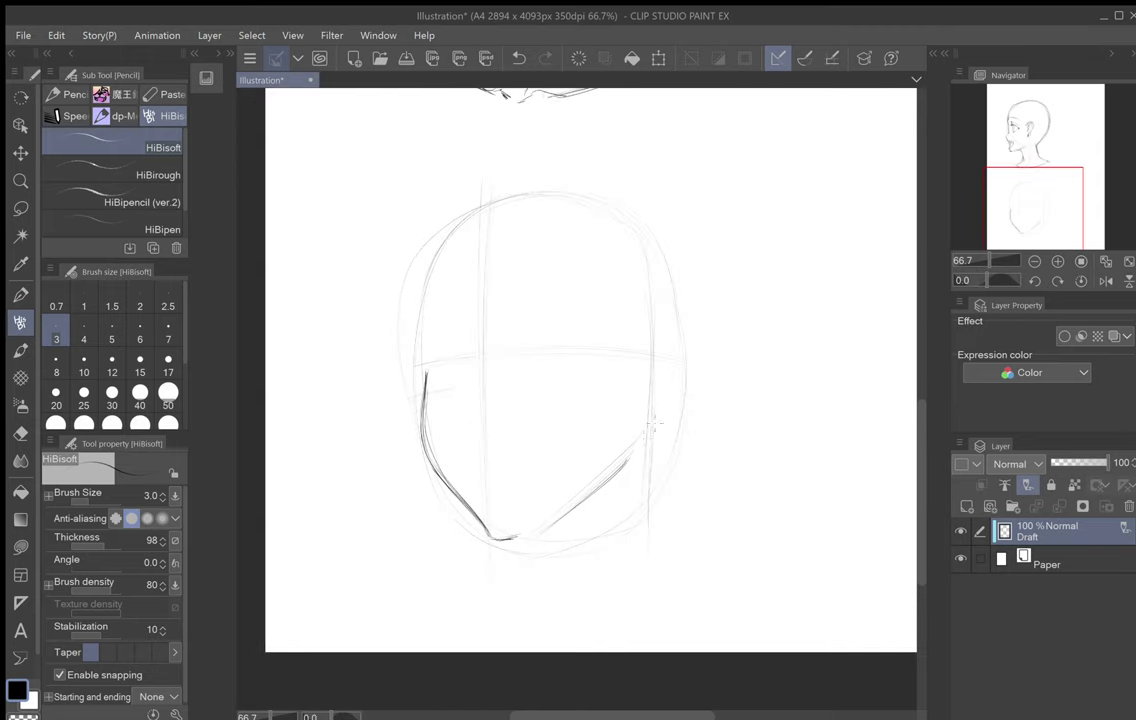
Step: Draw an angular ear over the side guide line, connect it to the near jaw, and reinforce both jaw lines
drag(638, 444, 646, 408)
mouse_move(635, 351)
mouse_down()
mouse_move(647, 336)
mouse_move(676, 368)
mouse_move(655, 411)
mouse_move(680, 377)
mouse_move(670, 347)
mouse_move(647, 343)
mouse_move(638, 355)
mouse_up()
drag(645, 412, 640, 438)
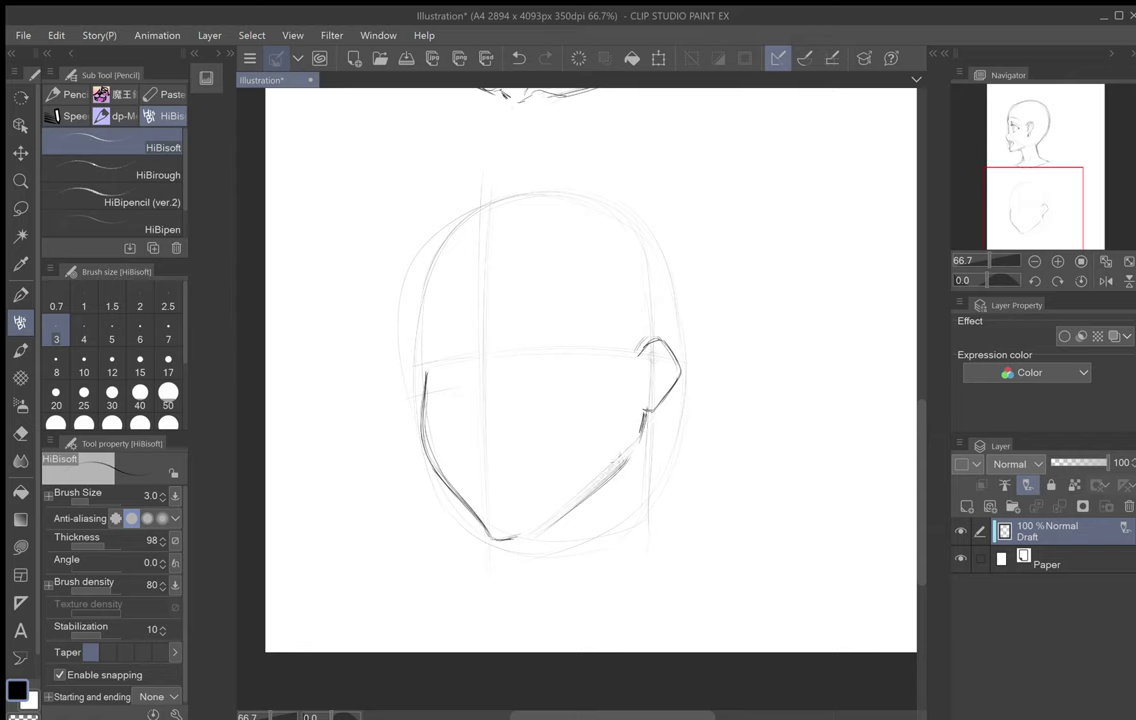
drag(608, 467, 532, 532)
mouse_move(457, 494)
mouse_down()
mouse_move(421, 412)
mouse_move(421, 368)
mouse_up()
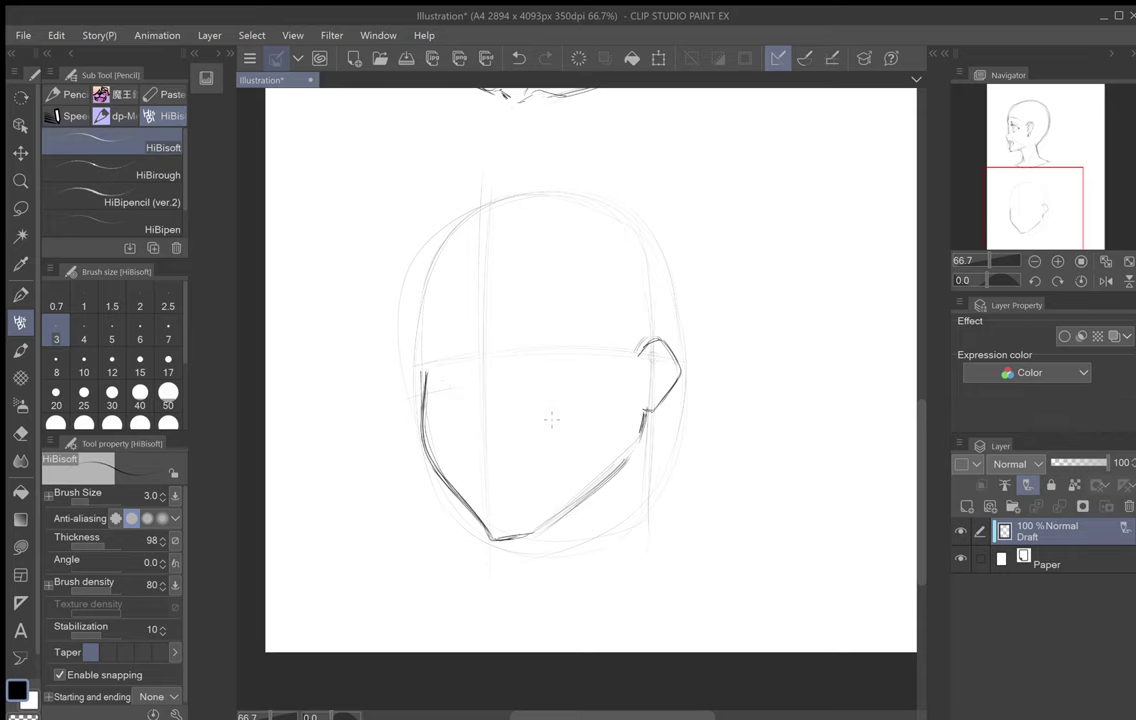
Step: Erase the near jaw line and chin with the Soft eraser, leaving the ear and the far jaw in place
key(e)
scroll(720, 352, down, 3)
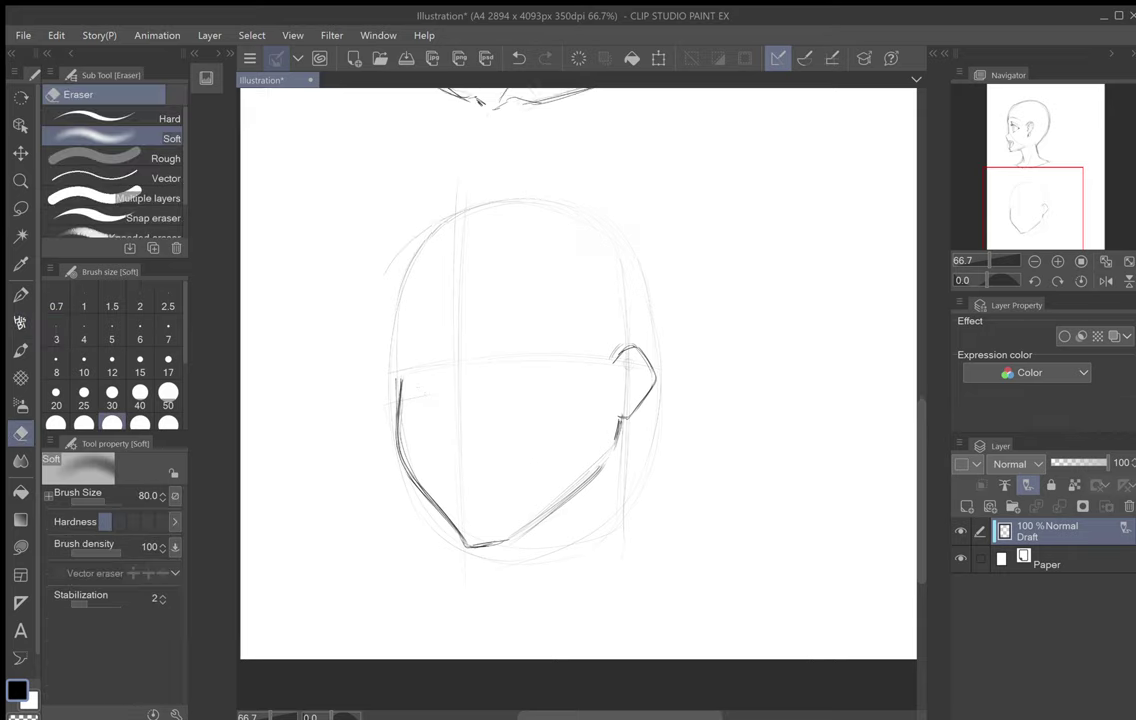
drag(720, 352, 683, 300)
scroll(690, 435, up, 3)
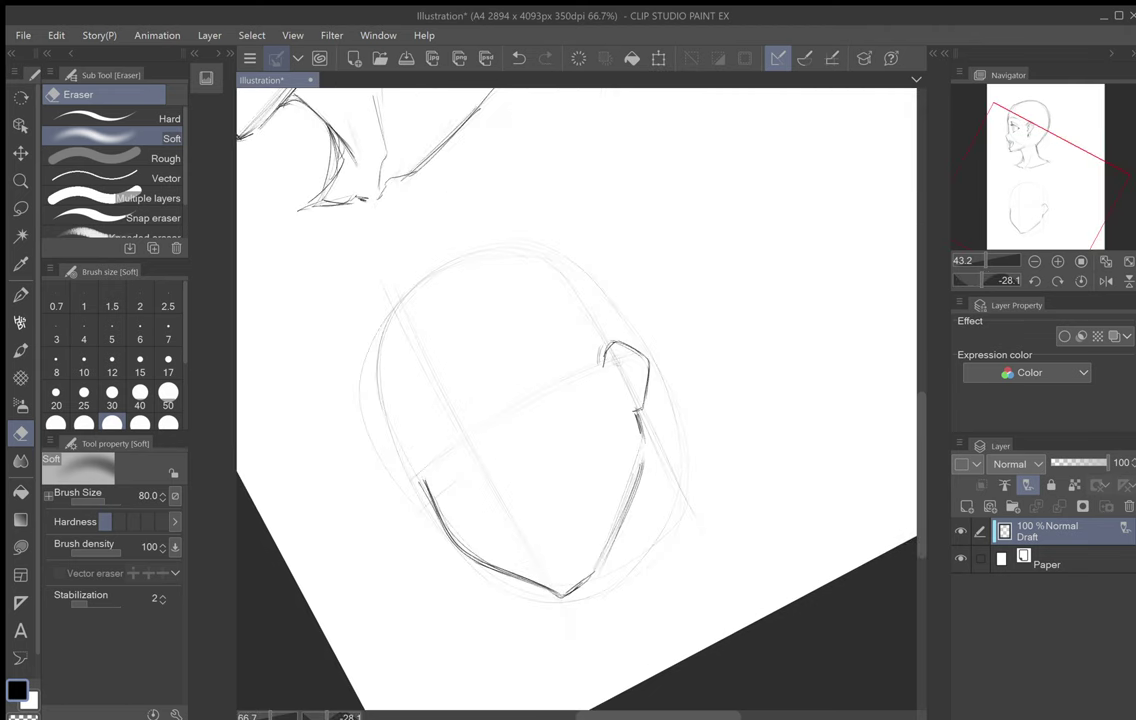
drag(641, 464, 571, 596)
drag(639, 456, 636, 446)
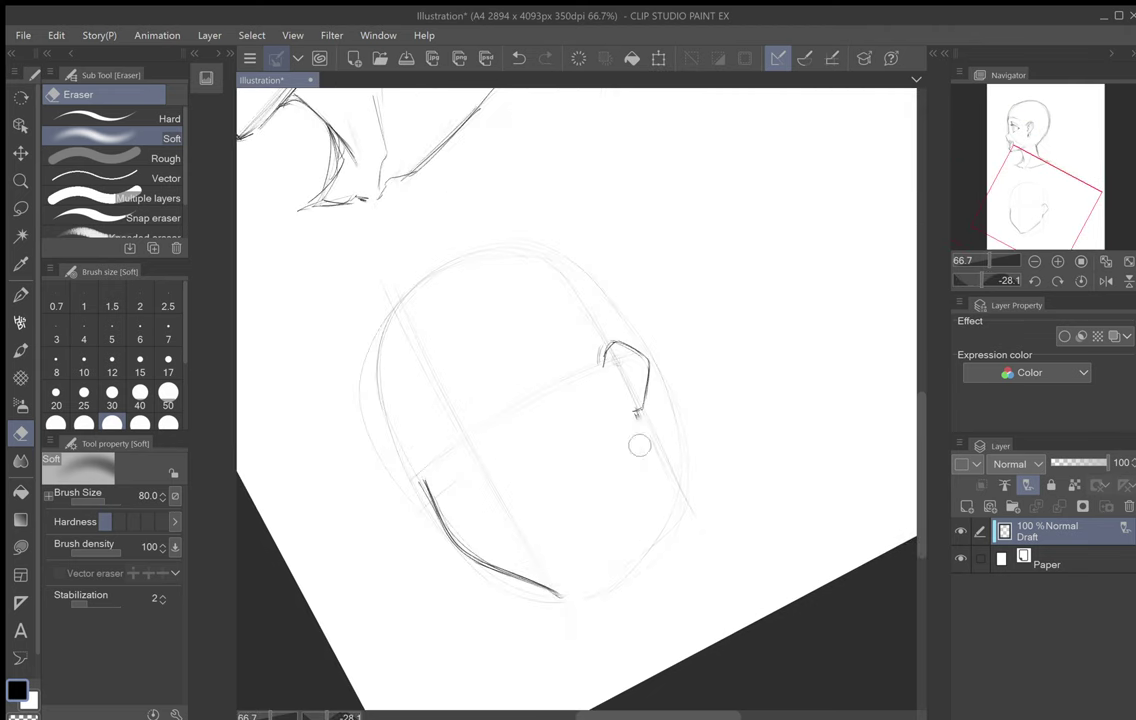
Step: Redraw the chin and the near jaw up to the ear with the HiBisoft pencil on a rotated canvas, then reset the rotation
click(20, 322)
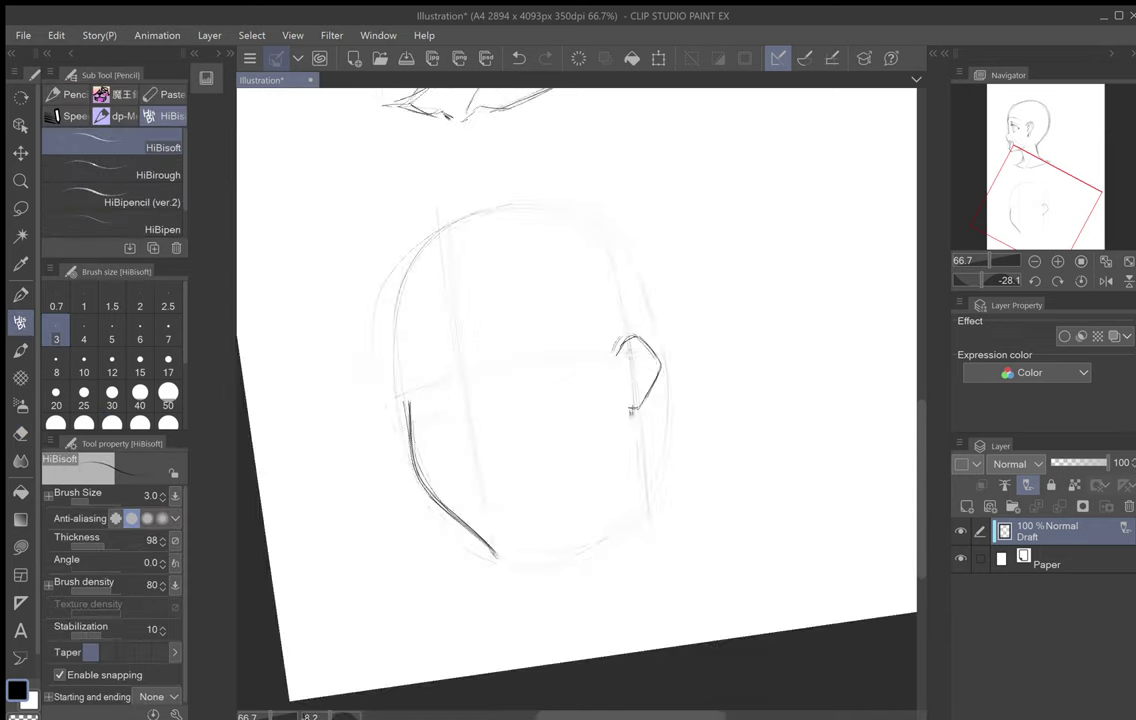
mouse_move(440, 390)
mouse_down()
mouse_move(440, 435)
mouse_move(462, 445)
mouse_up()
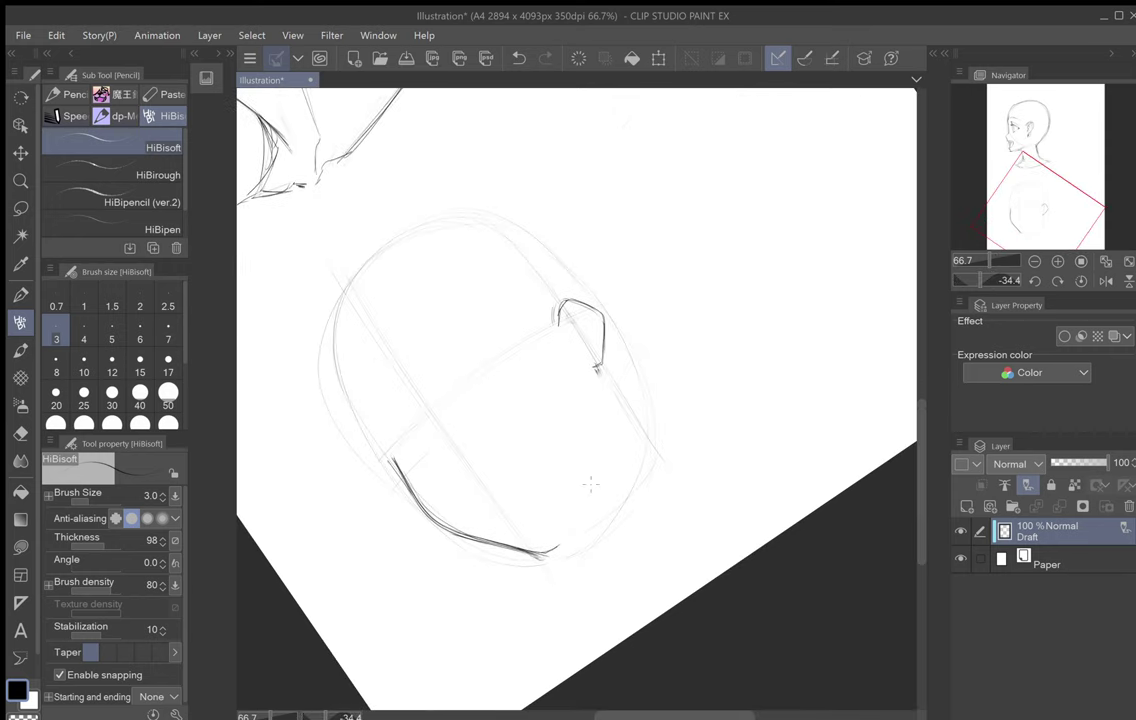
drag(566, 538, 603, 438)
mouse_move(576, 508)
mouse_down()
mouse_move(607, 400)
mouse_move(561, 543)
mouse_up()
drag(597, 459, 566, 534)
mouse_move(608, 427)
mouse_down()
mouse_move(576, 522)
mouse_move(598, 466)
mouse_up()
drag(601, 385, 609, 418)
key(ctrl+at)
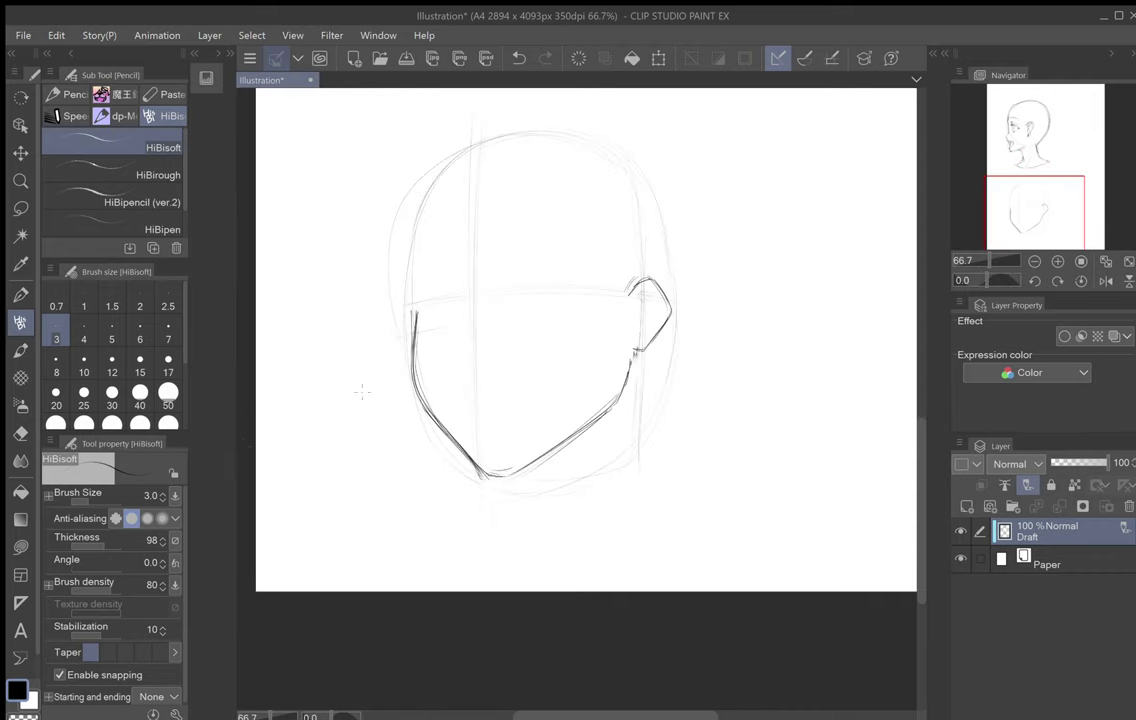
Step: Erase the lower part of the far jaw and chin, and redraw the far jaw slightly further inward
key(e)
mouse_move(474, 474)
mouse_down()
mouse_move(477, 430)
mouse_move(447, 430)
mouse_move(475, 457)
mouse_move(442, 420)
mouse_move(469, 450)
mouse_up()
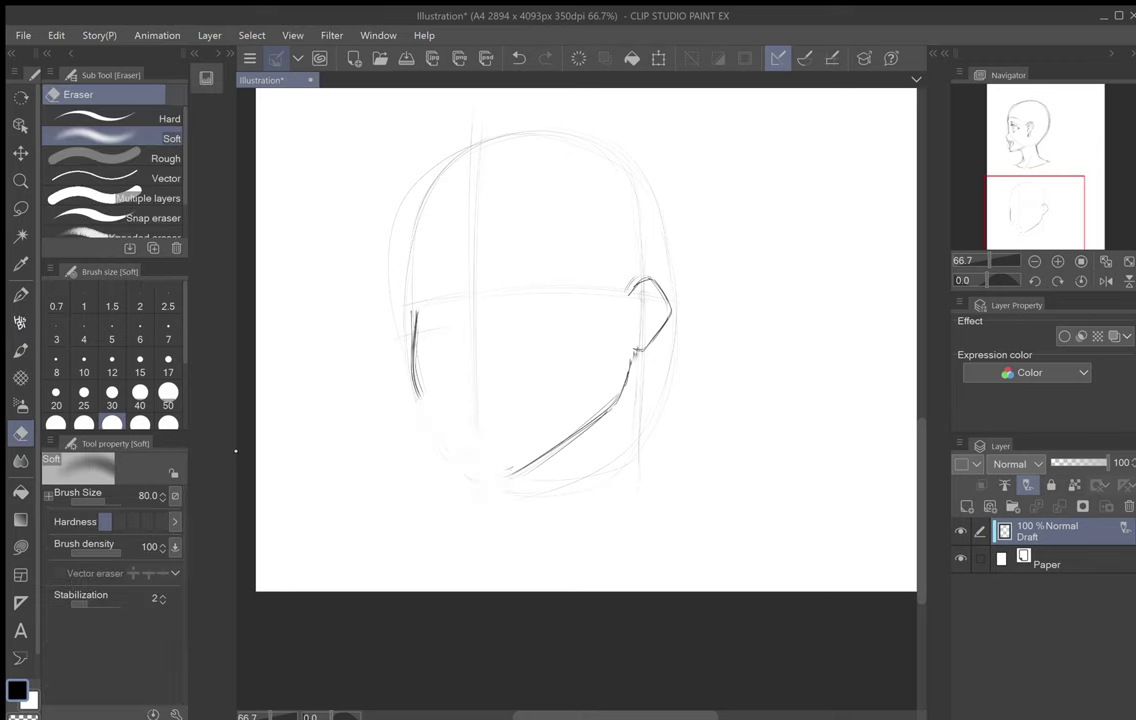
key(p)
mouse_move(418, 312)
mouse_down()
mouse_move(418, 390)
mouse_move(492, 472)
mouse_move(428, 410)
mouse_move(412, 332)
mouse_move(420, 295)
mouse_up()
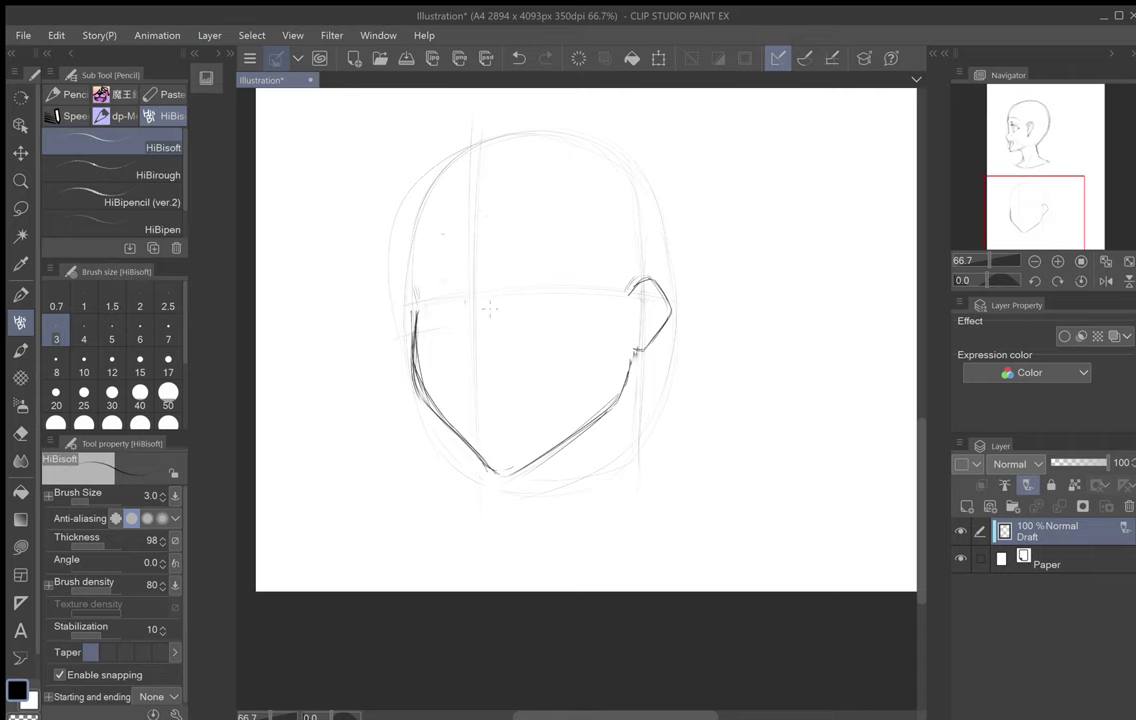
Step: Sketch faint eyeball circles along the eye line and join the far jaw to the chin
drag(461, 293, 468, 312)
drag(462, 434, 514, 473)
mouse_move(413, 301)
mouse_down()
mouse_move(410, 272)
mouse_move(419, 304)
mouse_up()
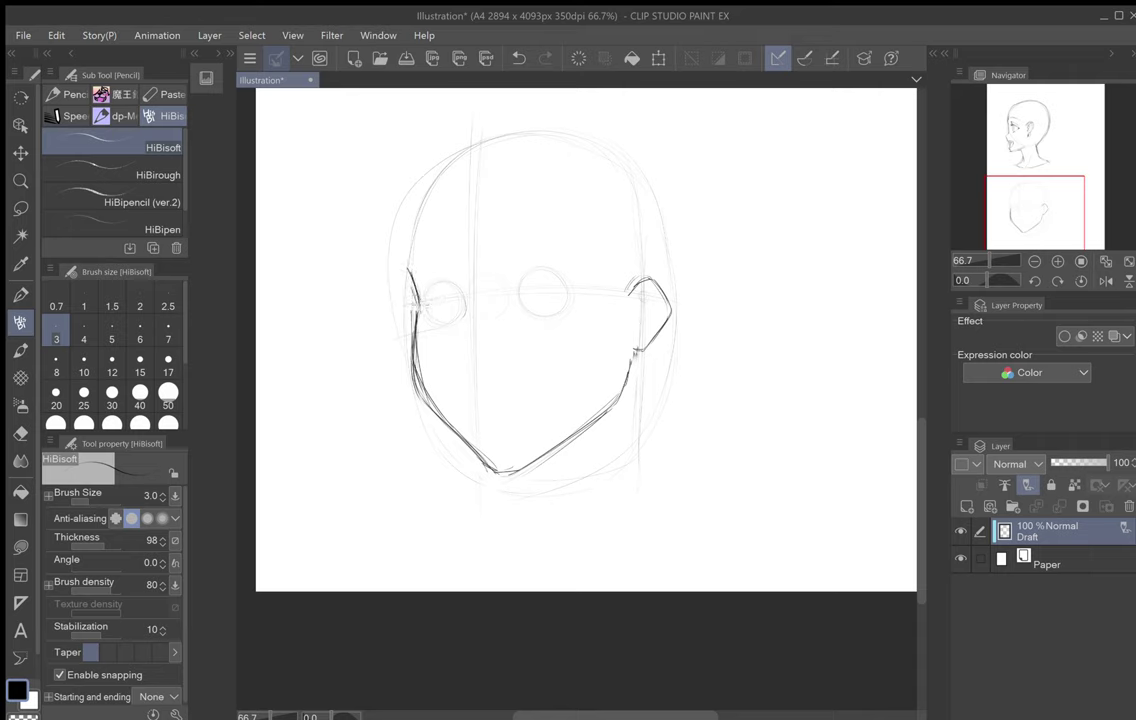
Step: Outline the skull from the far temple over the crown and down behind the ear, reinforcing the back with repeated strokes
mouse_move(408, 262)
mouse_down()
mouse_move(435, 158)
mouse_move(484, 135)
mouse_move(369, 237)
mouse_move(316, 450)
mouse_move(435, 457)
mouse_move(420, 335)
mouse_move(455, 297)
mouse_move(617, 231)
mouse_move(466, 324)
mouse_up()
key(ctrl+@)
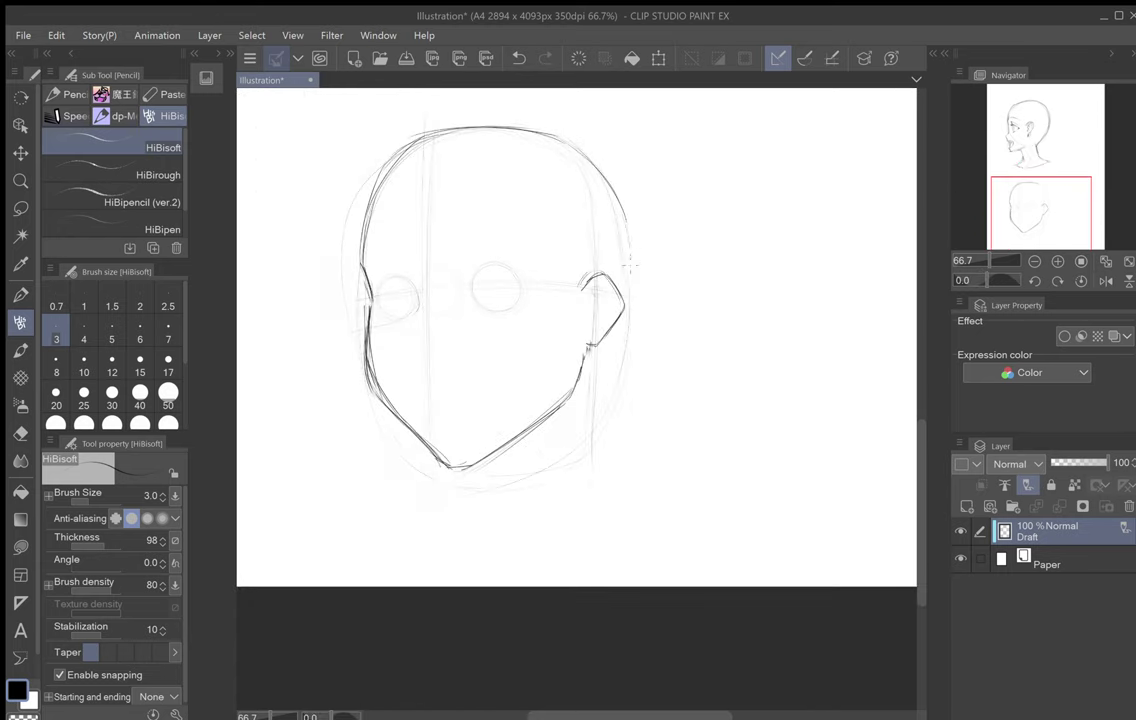
drag(565, 142, 634, 265)
drag(590, 168, 629, 284)
mouse_move(631, 228)
mouse_down()
mouse_move(626, 320)
mouse_move(632, 297)
mouse_move(614, 338)
mouse_move(594, 361)
mouse_up()
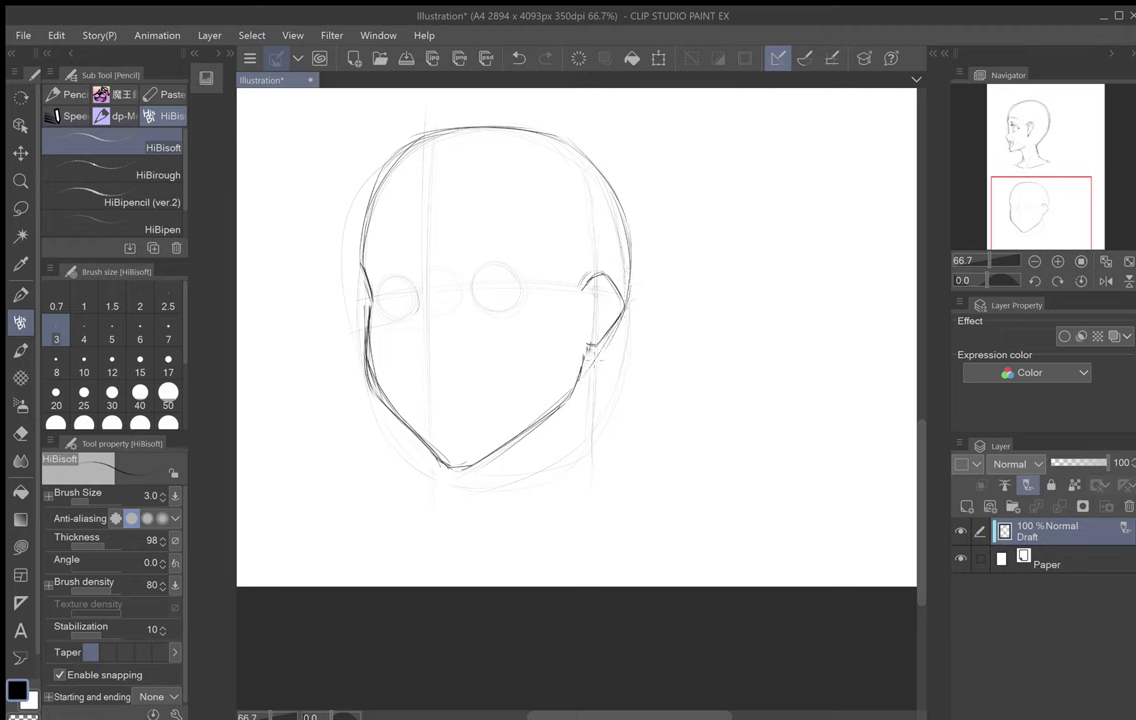
drag(637, 285, 579, 384)
drag(616, 197, 630, 289)
drag(597, 170, 629, 250)
Step: Sketch a faint socket arc above the far eye, and undo the dark stroke drawn along the nose bridge
mouse_move(363, 252)
mouse_down()
mouse_move(373, 300)
mouse_move(369, 277)
mouse_up()
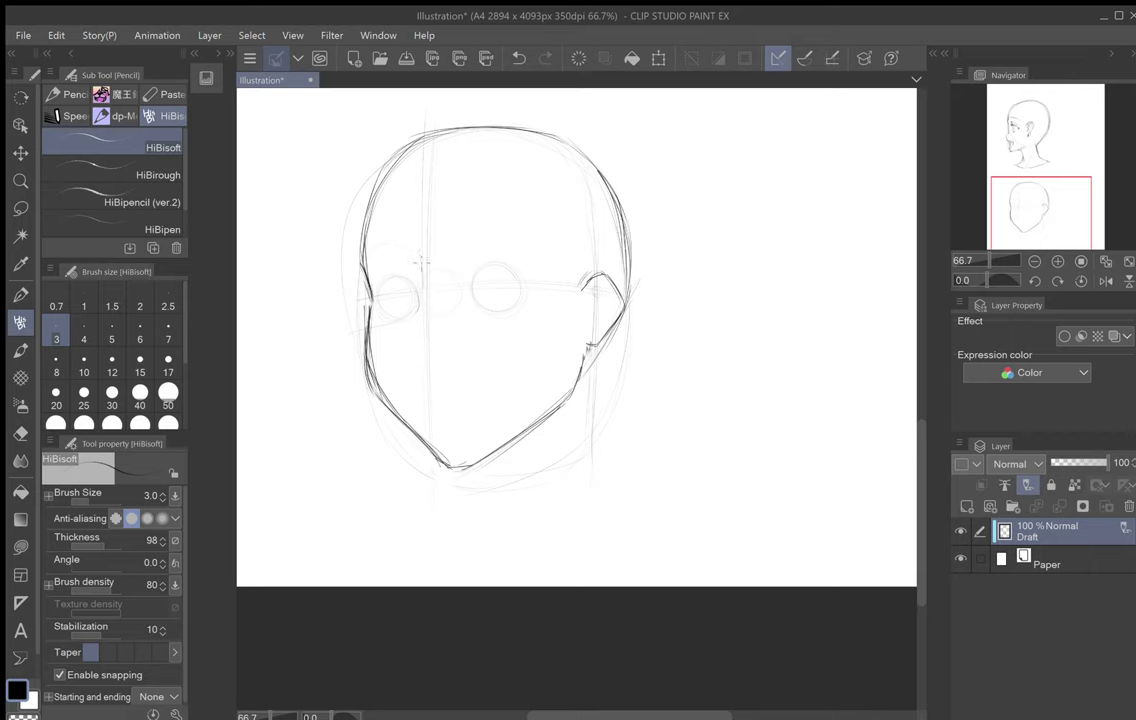
drag(424, 273, 424, 320)
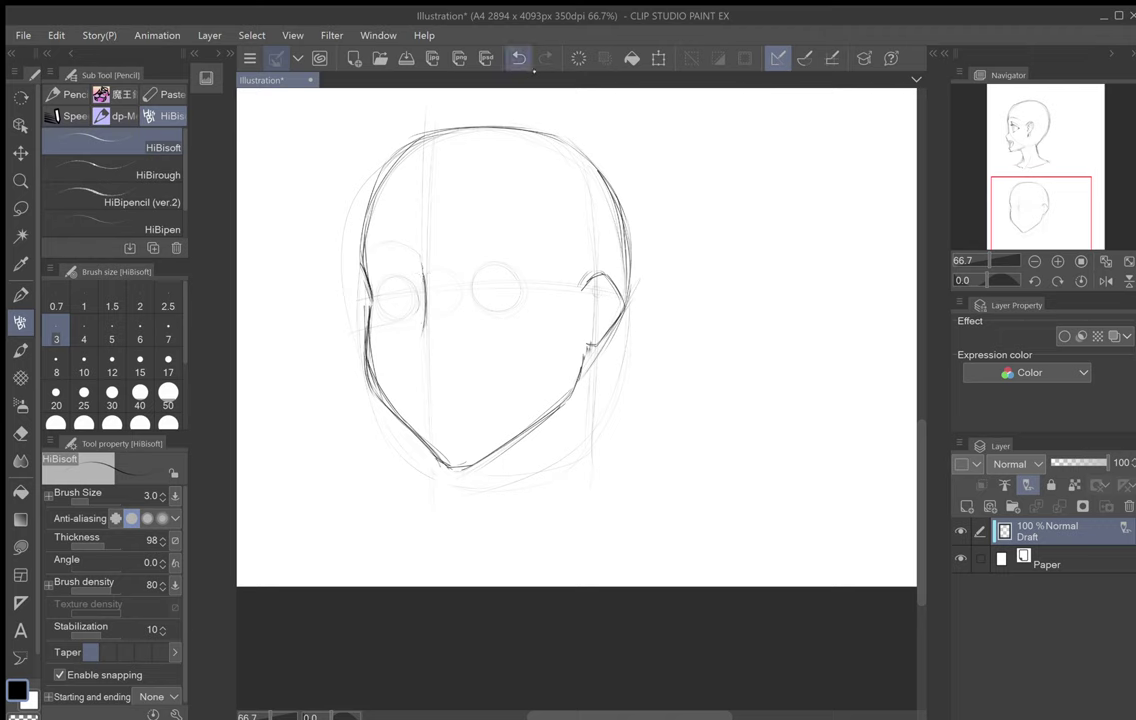
key(ctrl+z)
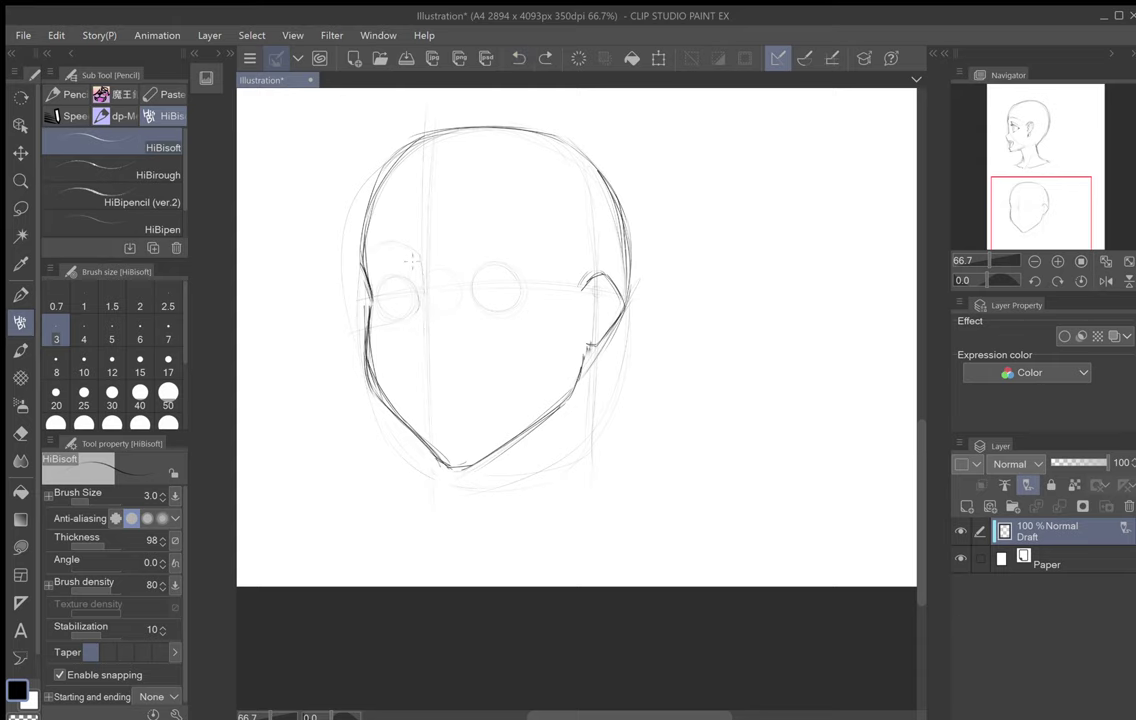
Step: Draw the far eye's upper lid curve and a narrow oval iris over its eyeball circle
scroll(409, 296, up, 3)
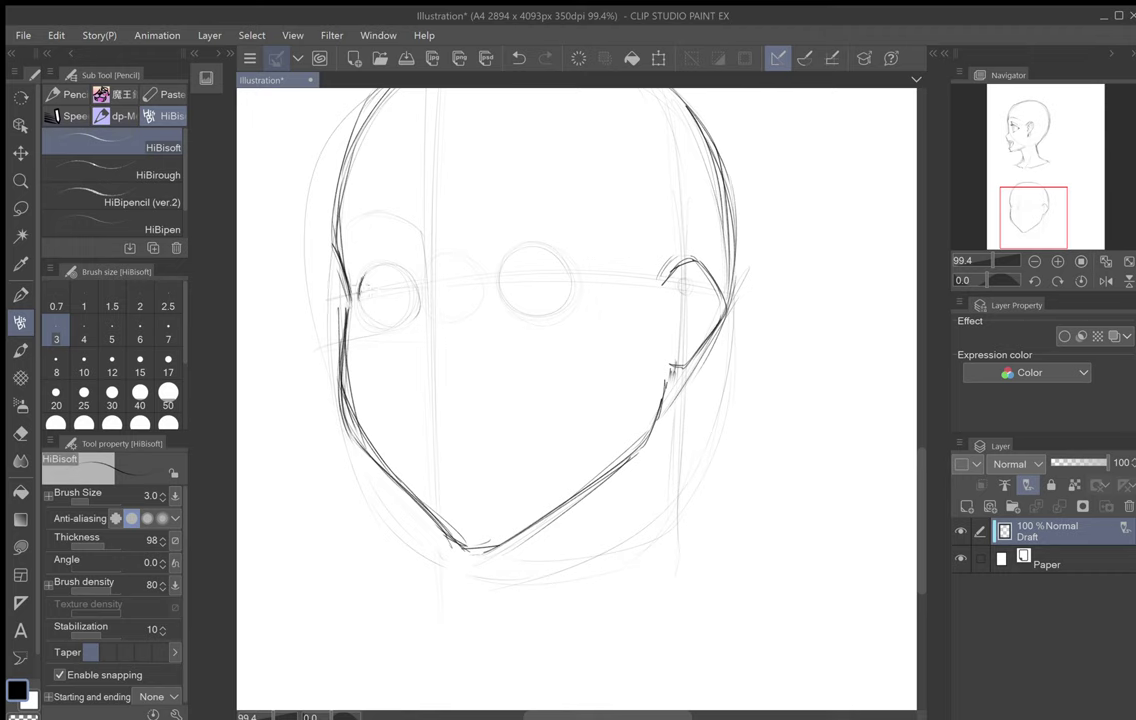
mouse_move(361, 293)
mouse_down()
mouse_move(396, 261)
mouse_move(384, 270)
mouse_move(417, 272)
mouse_move(390, 267)
mouse_move(425, 298)
mouse_move(415, 320)
mouse_move(384, 272)
mouse_move(406, 324)
mouse_move(396, 328)
mouse_move(419, 318)
mouse_move(427, 297)
mouse_move(402, 326)
mouse_up()
drag(394, 265, 396, 325)
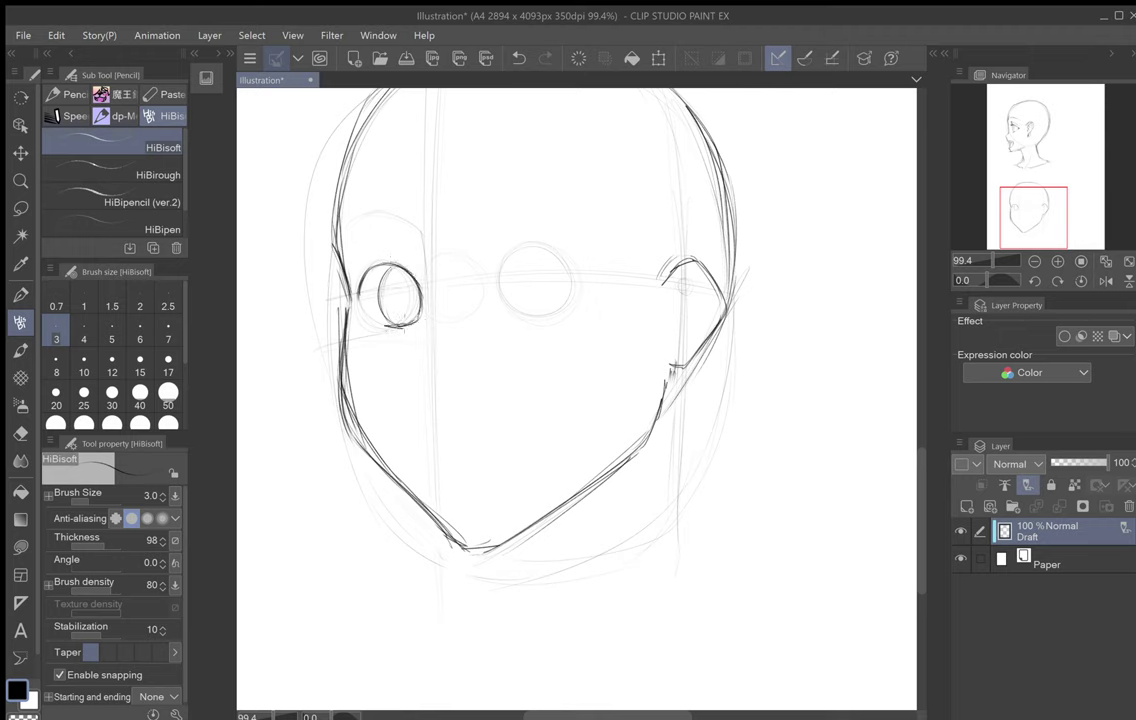
drag(386, 269, 380, 299)
Step: Sketch a faint nose bridge line beside the far eye and mark the nose tip with short dark strokes
drag(415, 365, 422, 392)
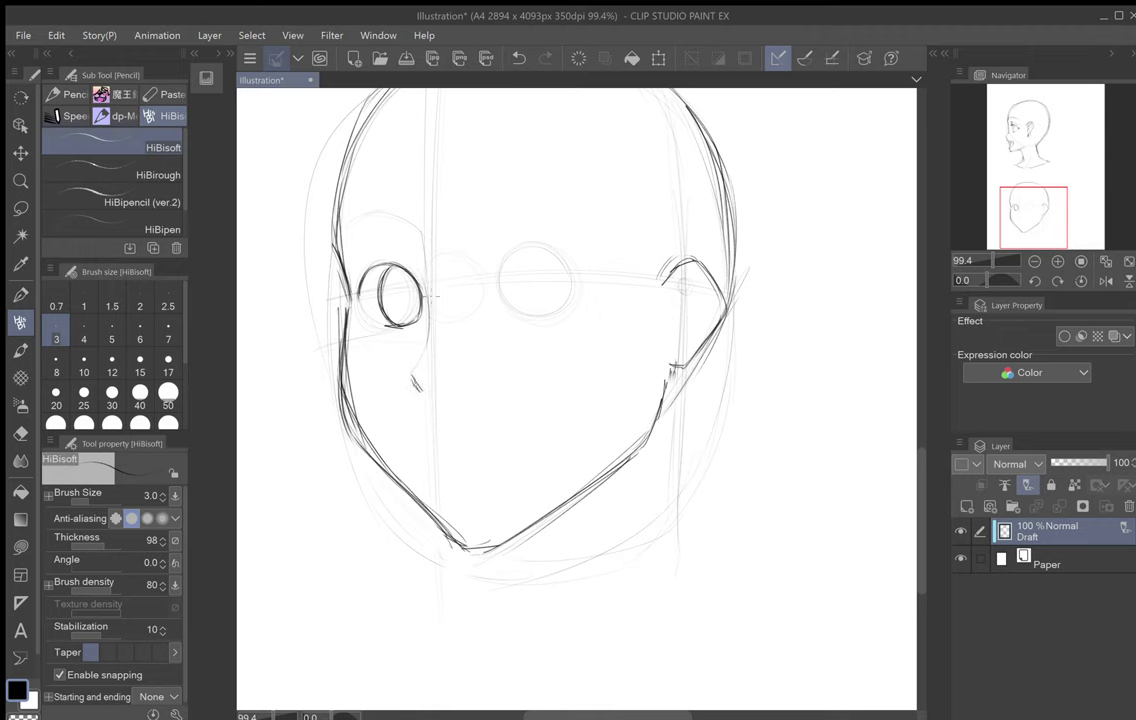
mouse_move(412, 376)
mouse_down()
mouse_move(423, 400)
mouse_move(421, 391)
mouse_up()
mouse_move(408, 254)
mouse_down()
mouse_move(304, 462)
mouse_move(372, 449)
mouse_move(415, 374)
mouse_up()
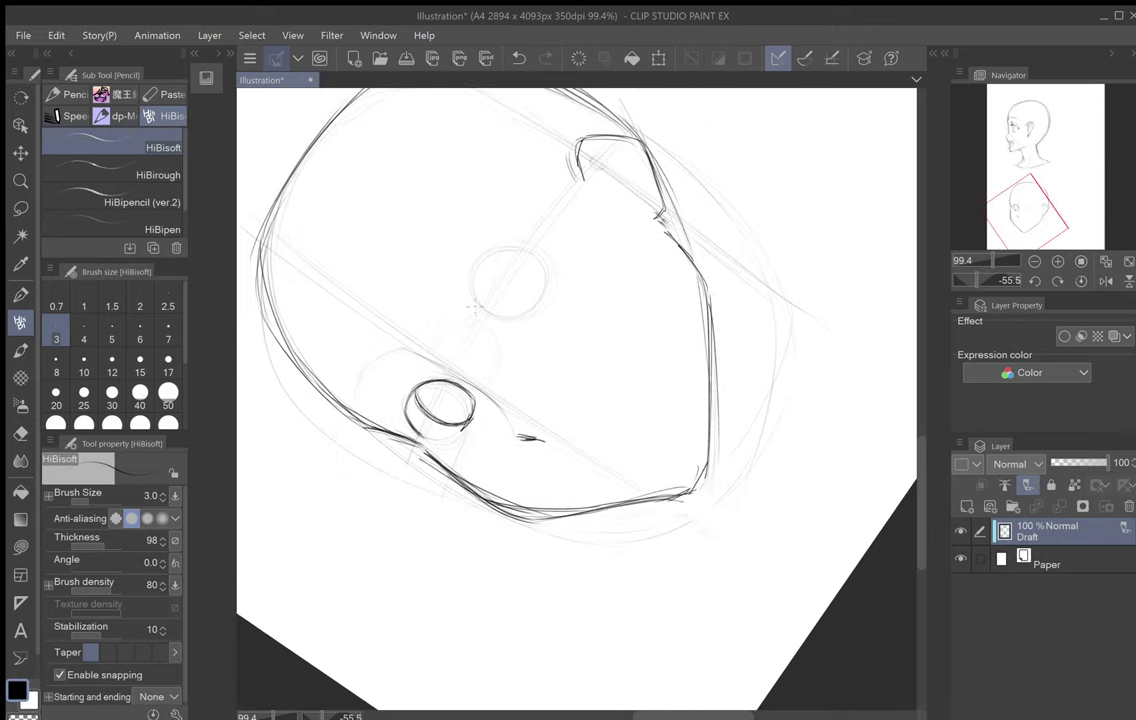
Step: Draw the near eye's upper lid arc over its circle with the canvas rotated, then reset the rotation
mouse_move(476, 320)
mouse_down()
mouse_move(504, 241)
mouse_move(474, 272)
mouse_move(530, 245)
mouse_up()
drag(490, 254, 533, 243)
key(ctrl+@)
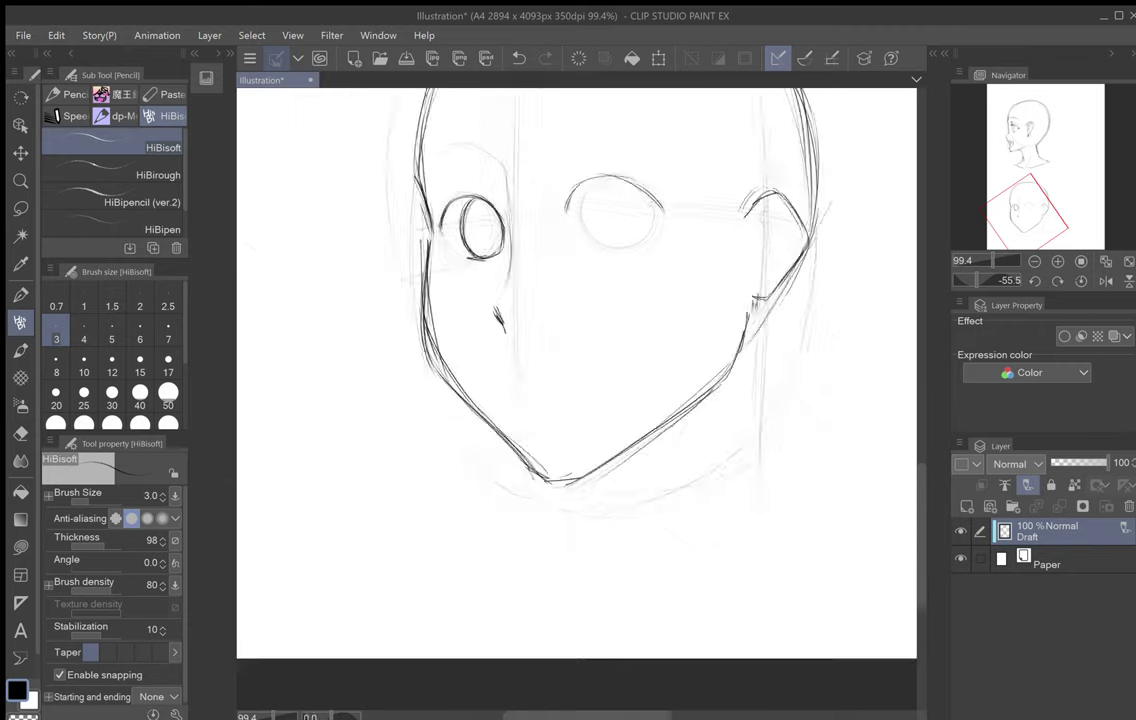
Step: Draw an oval iris in the near eye and extend and thicken its upper lid toward the outer corner
drag(470, 260, 496, 244)
mouse_move(661, 183)
mouse_down()
mouse_move(687, 221)
mouse_move(670, 254)
mouse_up()
drag(660, 259, 647, 260)
drag(630, 207, 627, 248)
mouse_move(654, 185)
mouse_down()
mouse_move(626, 228)
mouse_move(637, 192)
mouse_move(634, 257)
mouse_up()
drag(631, 203, 624, 240)
mouse_move(654, 185)
mouse_down()
mouse_move(634, 257)
mouse_move(675, 251)
mouse_move(683, 215)
mouse_move(663, 261)
mouse_move(688, 214)
mouse_up()
drag(680, 199, 693, 232)
mouse_move(593, 207)
mouse_down()
mouse_move(639, 177)
mouse_move(681, 199)
mouse_up()
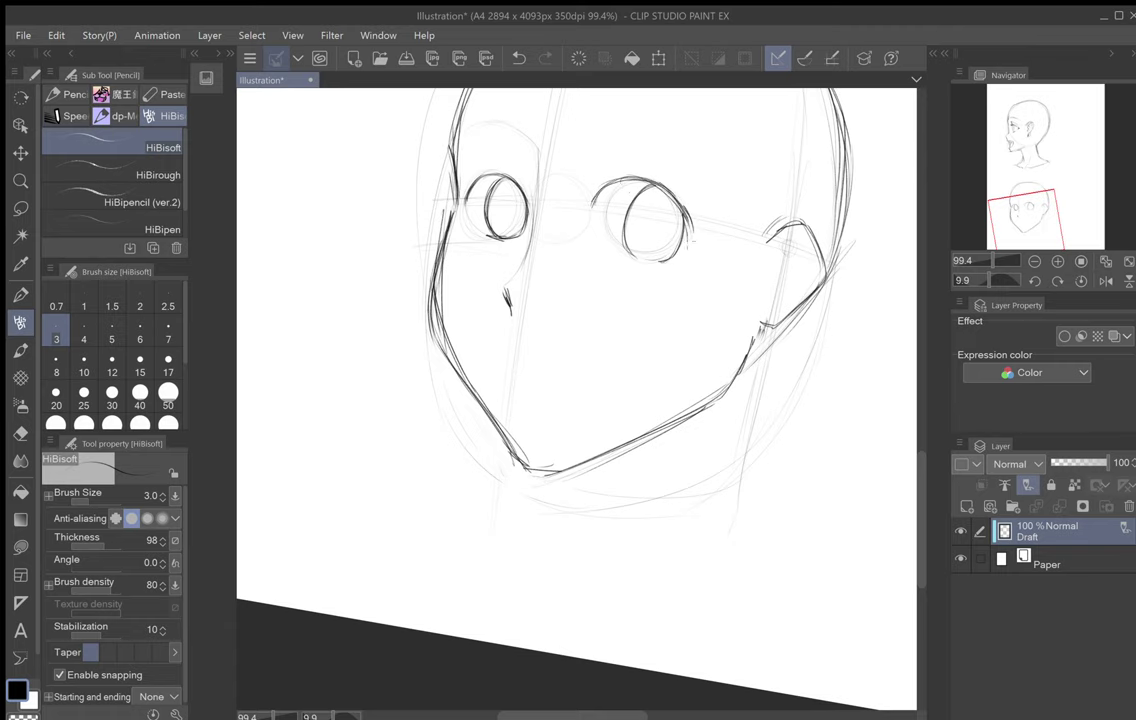
Step: Lasso the near eye, scale it down slightly, clear the selection and return to the HiBisoft pencil
key(minus)
key(minus)
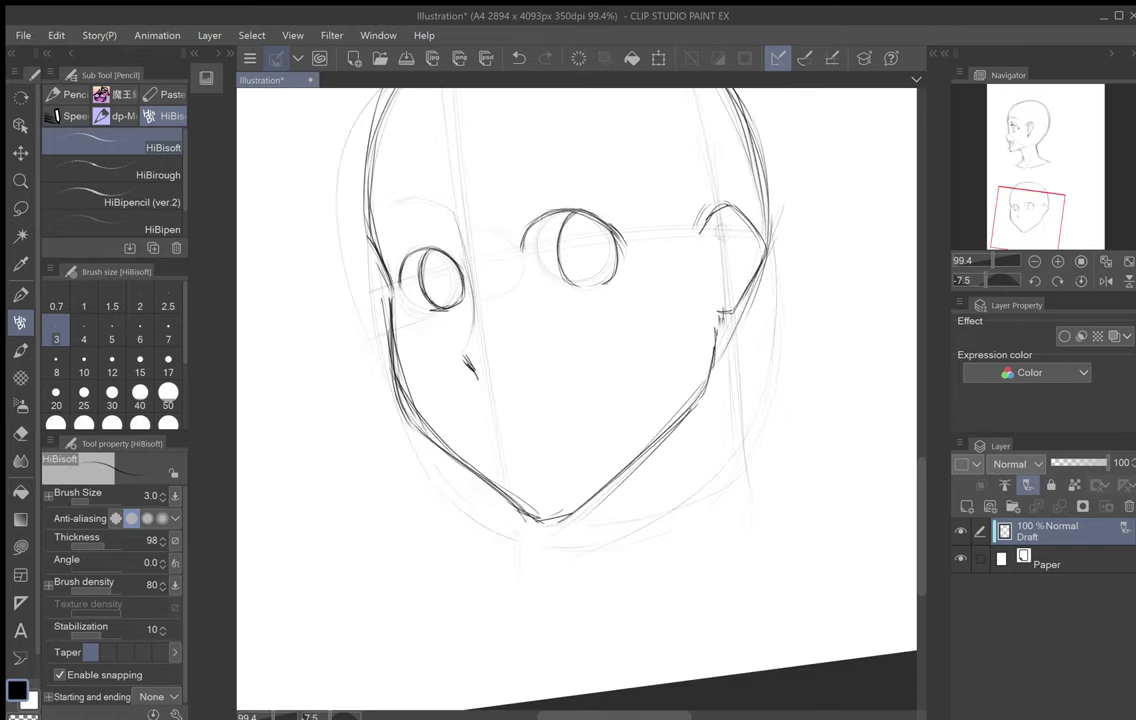
scroll(683, 391, down, 3)
key(asciicircum)
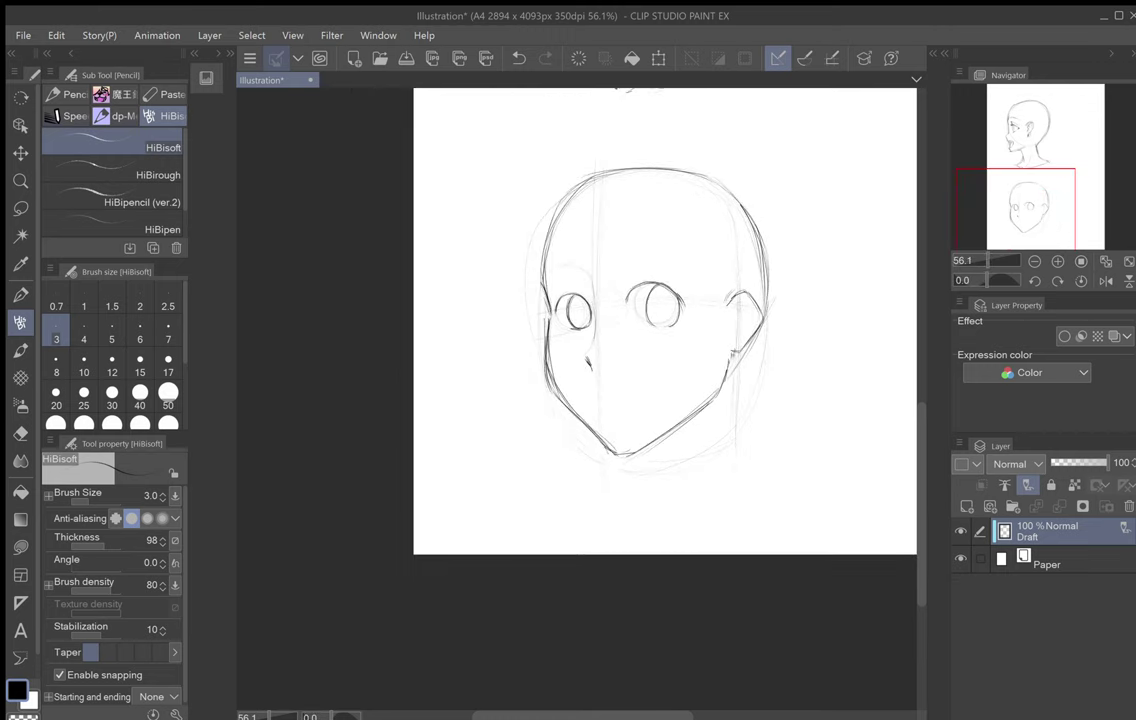
scroll(689, 332, up, 1)
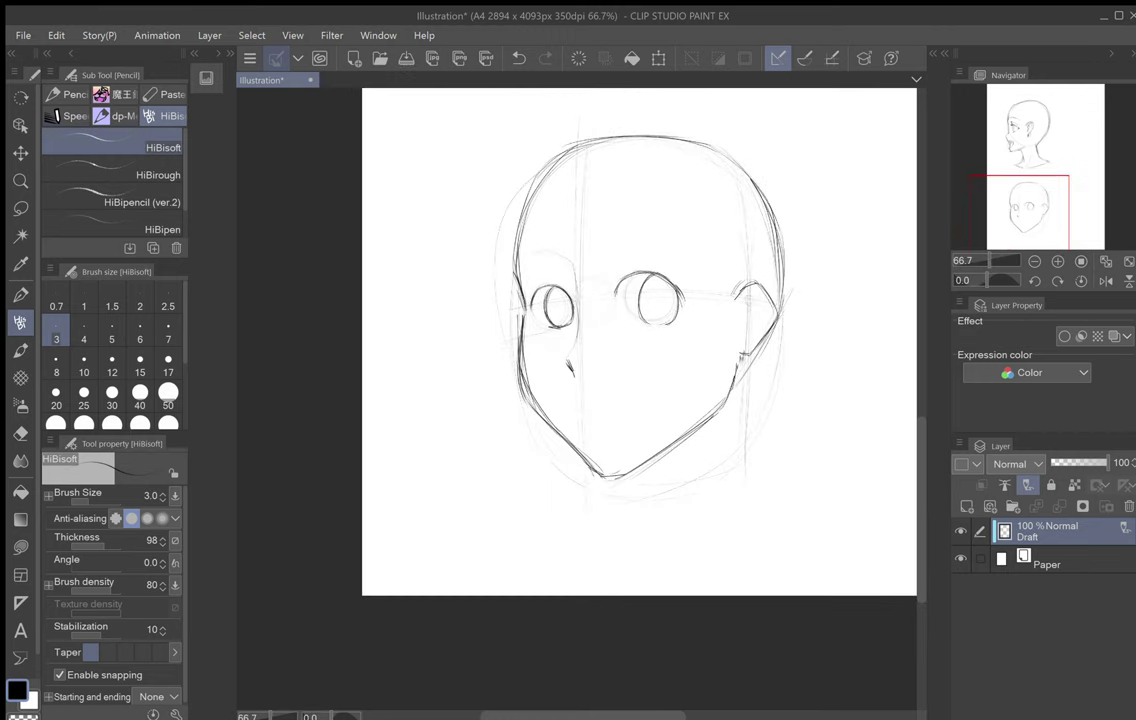
click(20, 208)
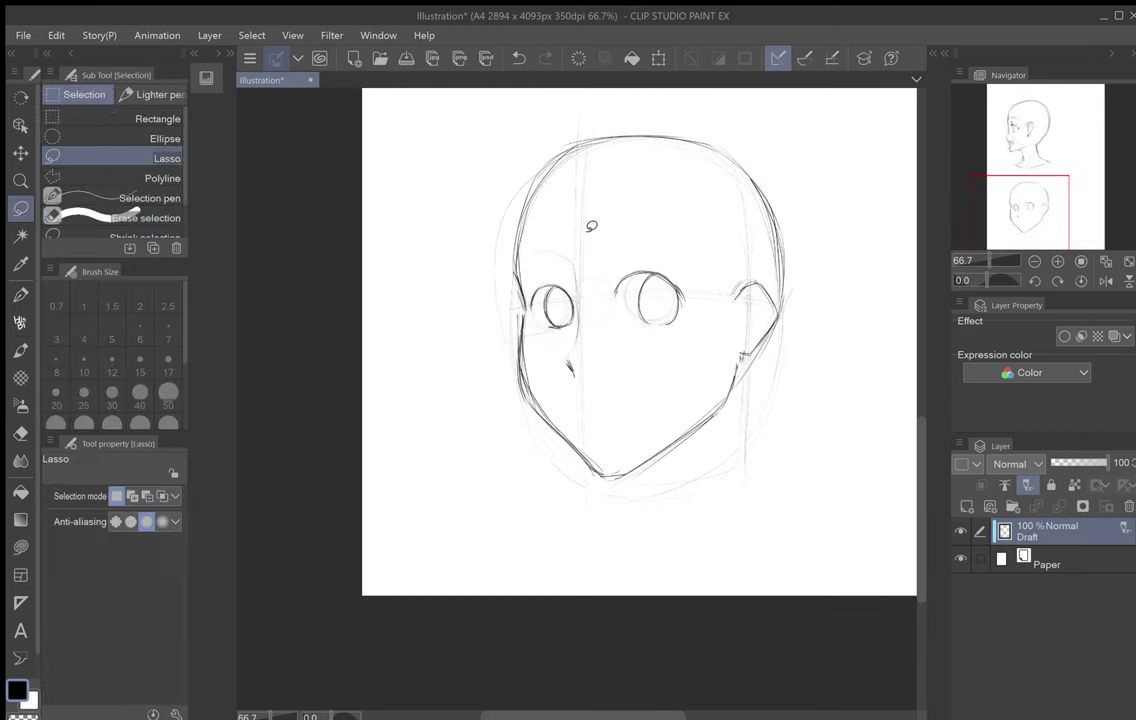
mouse_move(653, 298)
mouse_down()
mouse_move(680, 333)
mouse_move(612, 311)
mouse_move(620, 270)
mouse_move(685, 270)
mouse_move(695, 325)
mouse_up()
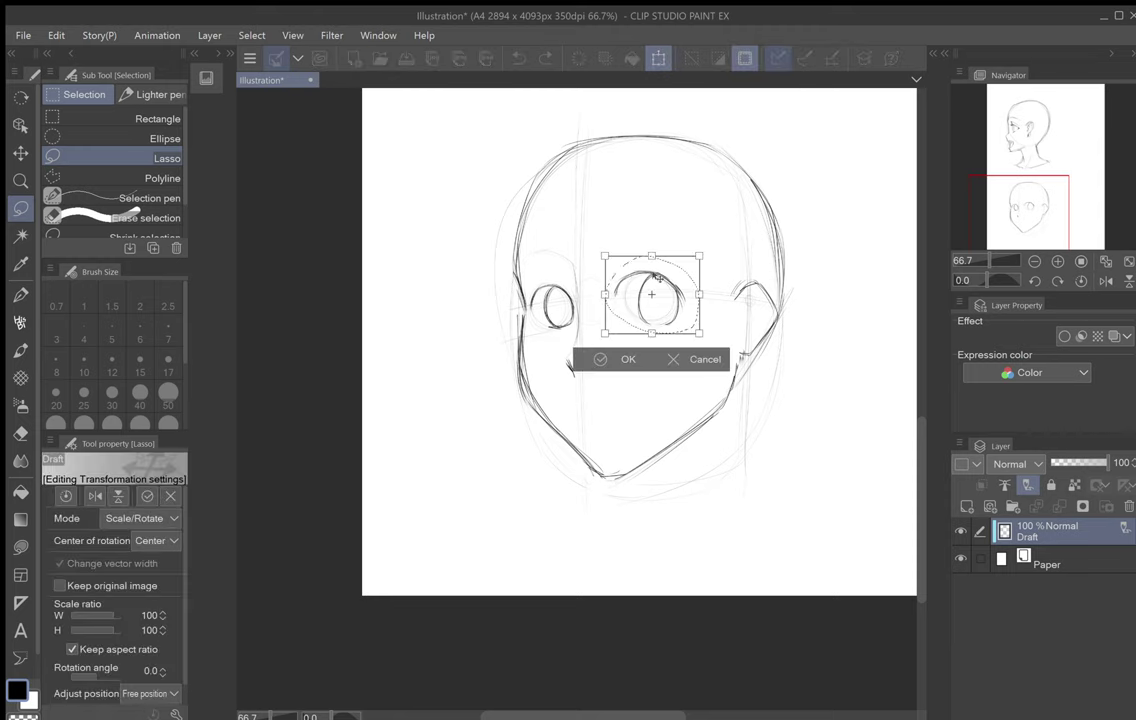
key(ctrl+t)
drag(605, 256, 614, 263)
click(613, 362)
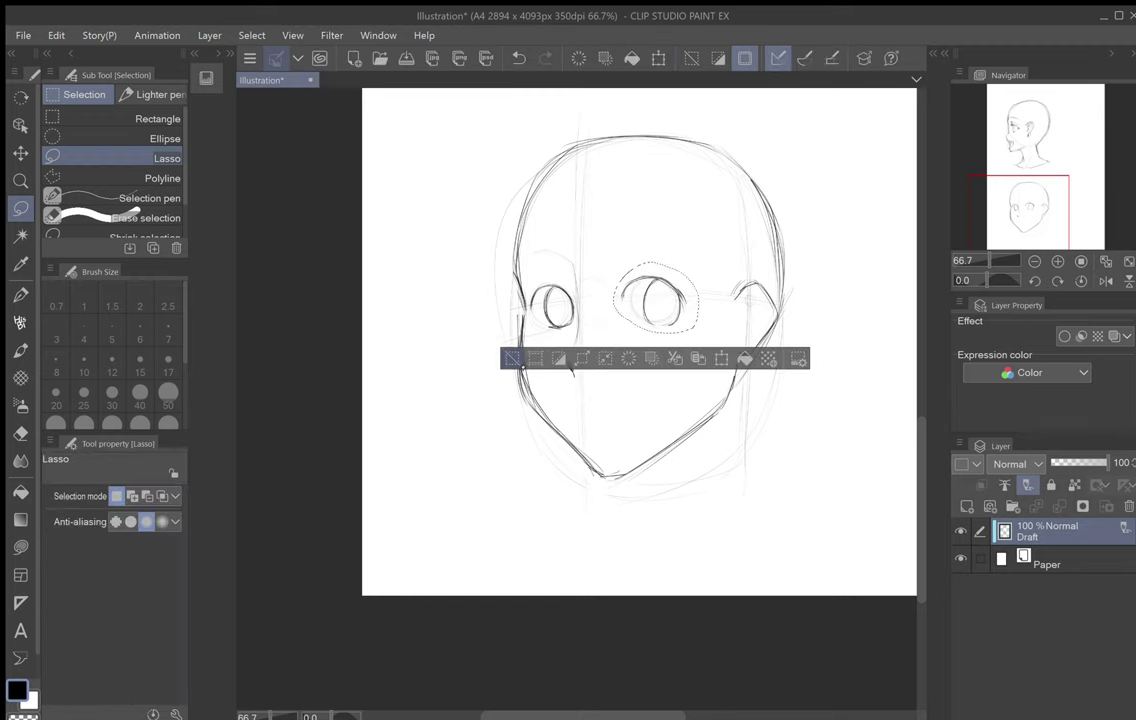
click(452, 319)
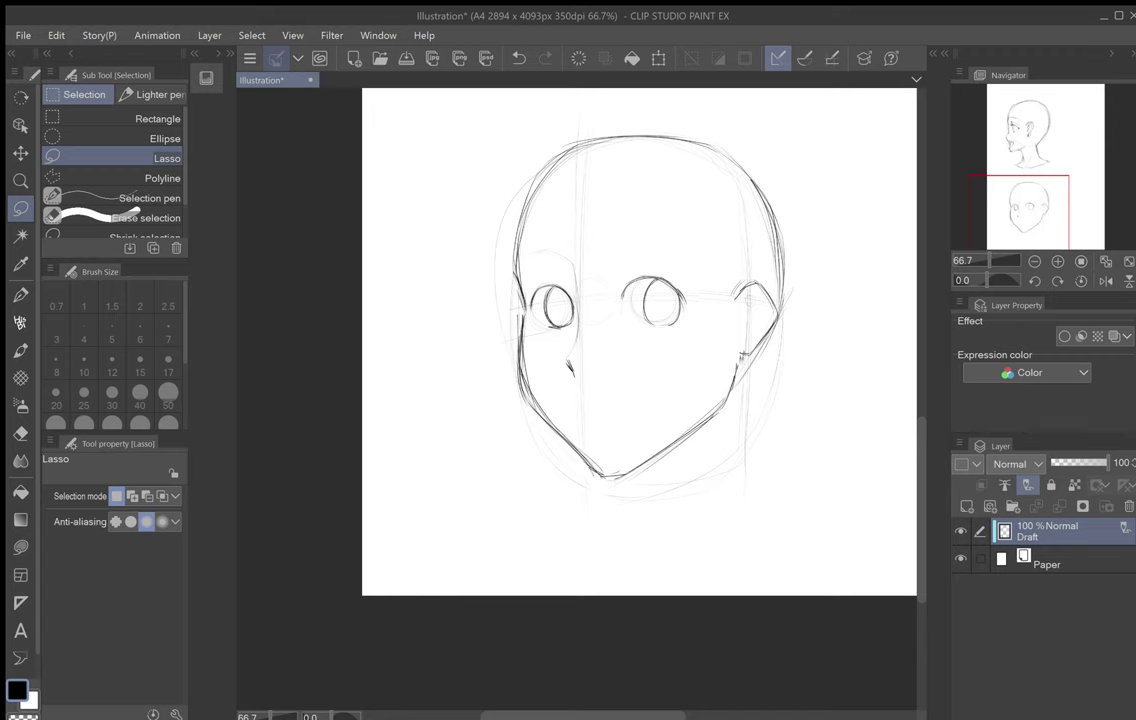
click(21, 323)
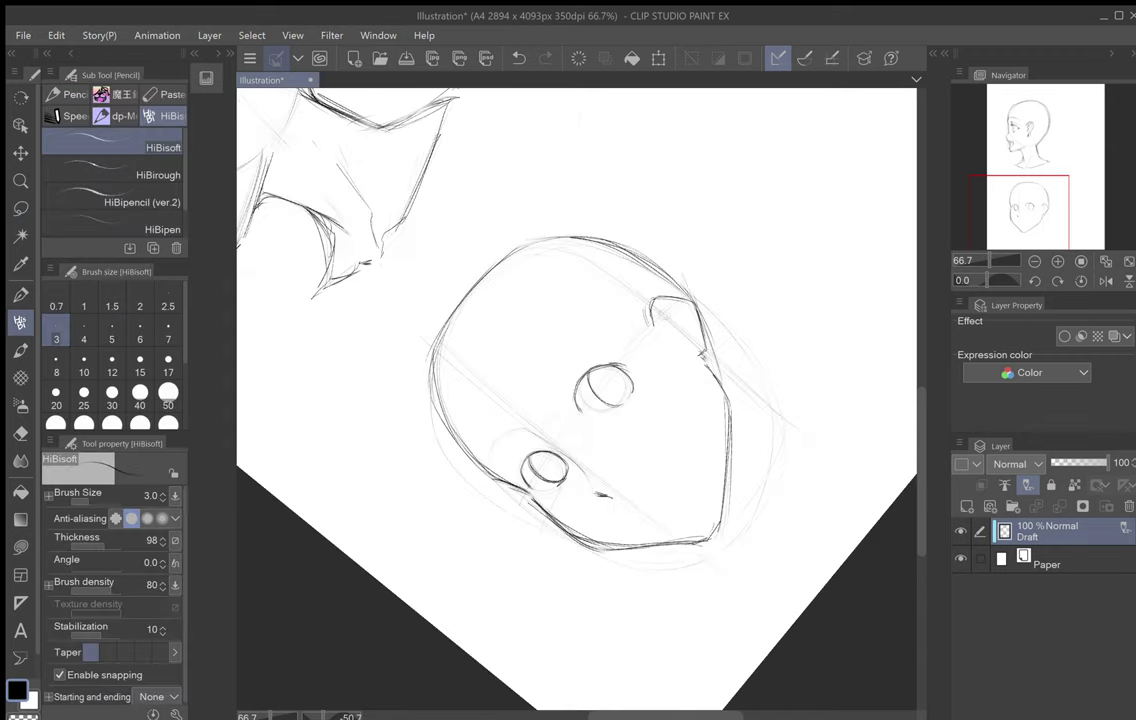
Step: Touch up the lower edge of the near iris and draw thin arched eyebrows above both eyes
drag(619, 412, 630, 401)
drag(620, 300, 685, 394)
drag(620, 370, 581, 412)
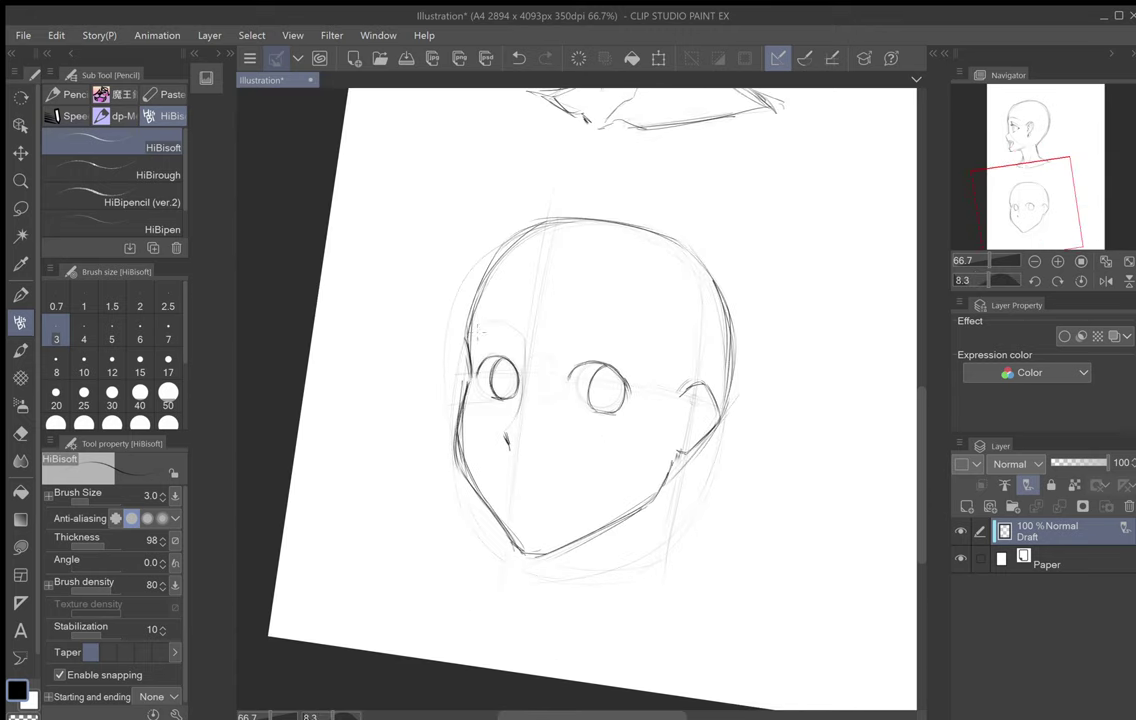
mouse_move(481, 327)
mouse_down()
mouse_move(519, 348)
mouse_move(638, 357)
mouse_up()
drag(565, 339, 640, 354)
drag(600, 390, 571, 411)
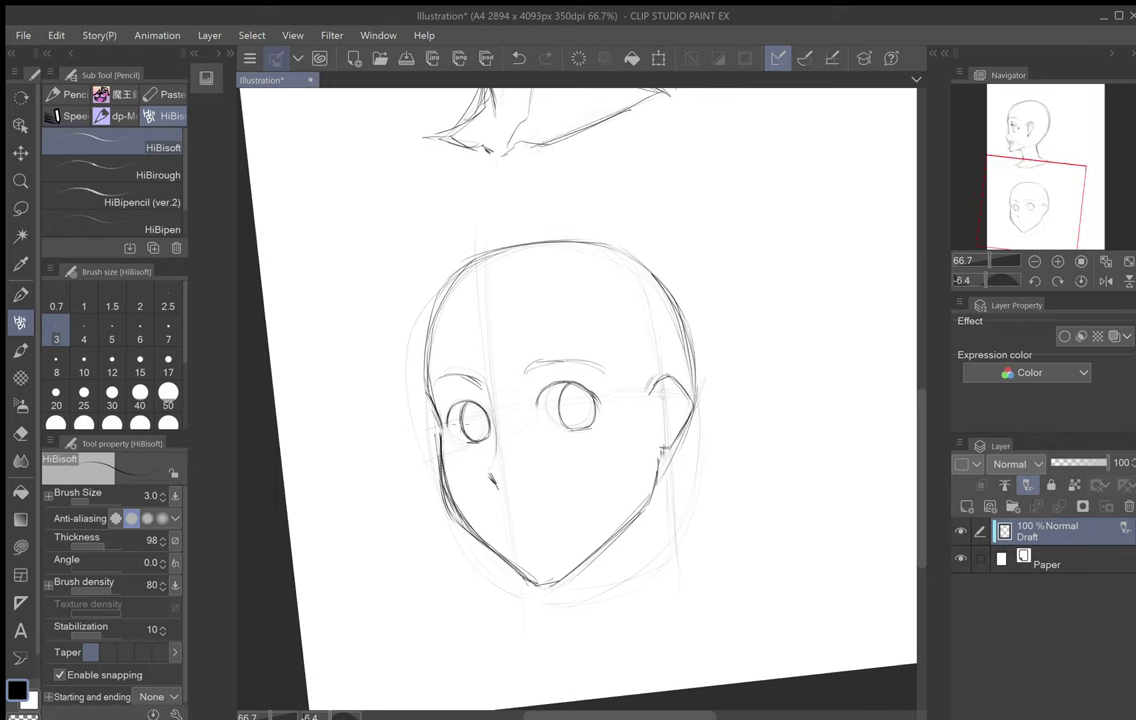
Step: Erase the three-quarter head's lower cheek, chin and jaw outline with the Soft eraser
scroll(730, 450, down, 2)
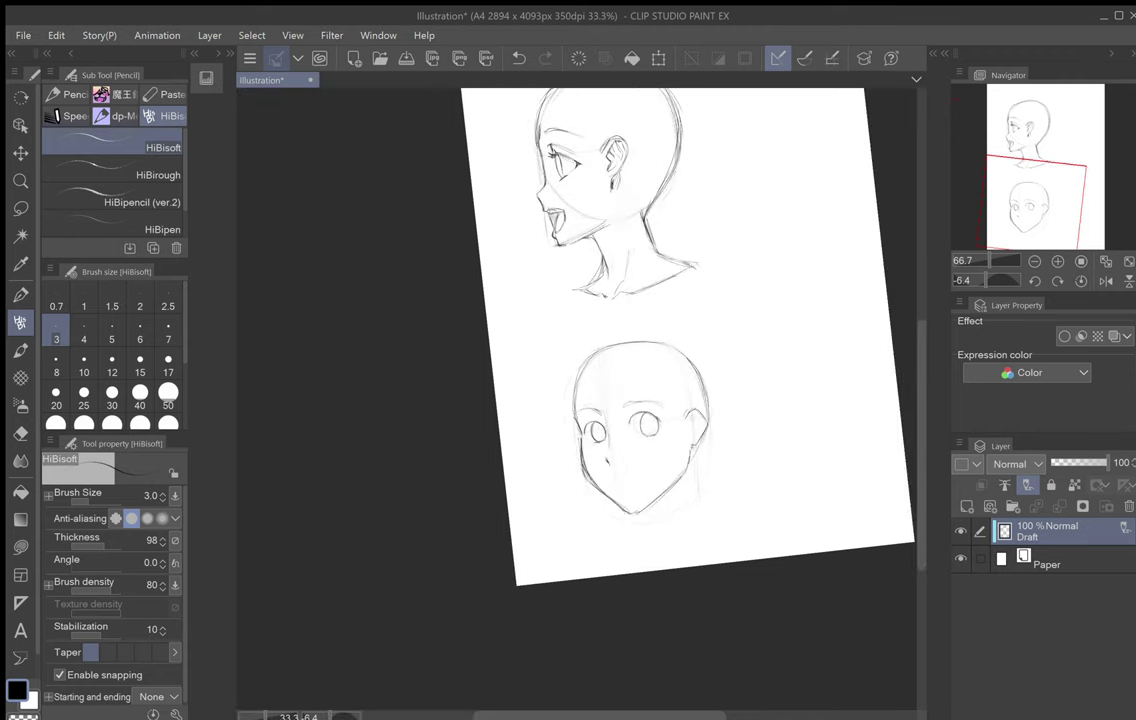
key(ctrl+@)
scroll(711, 457, up, 3)
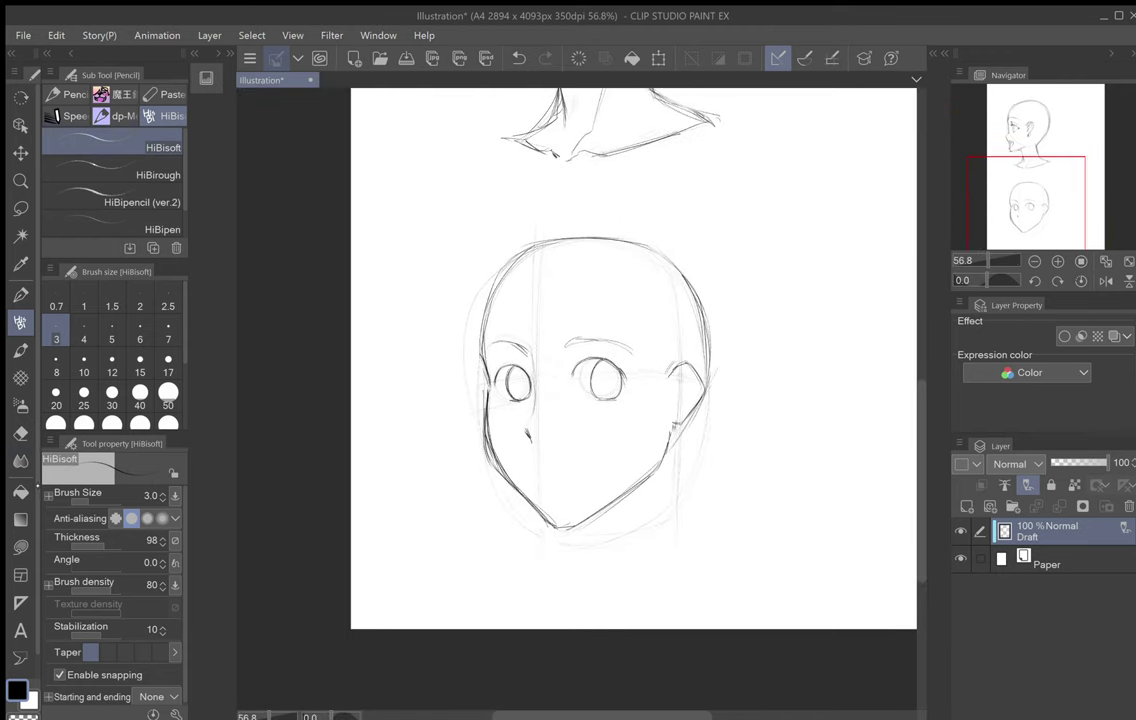
key(e)
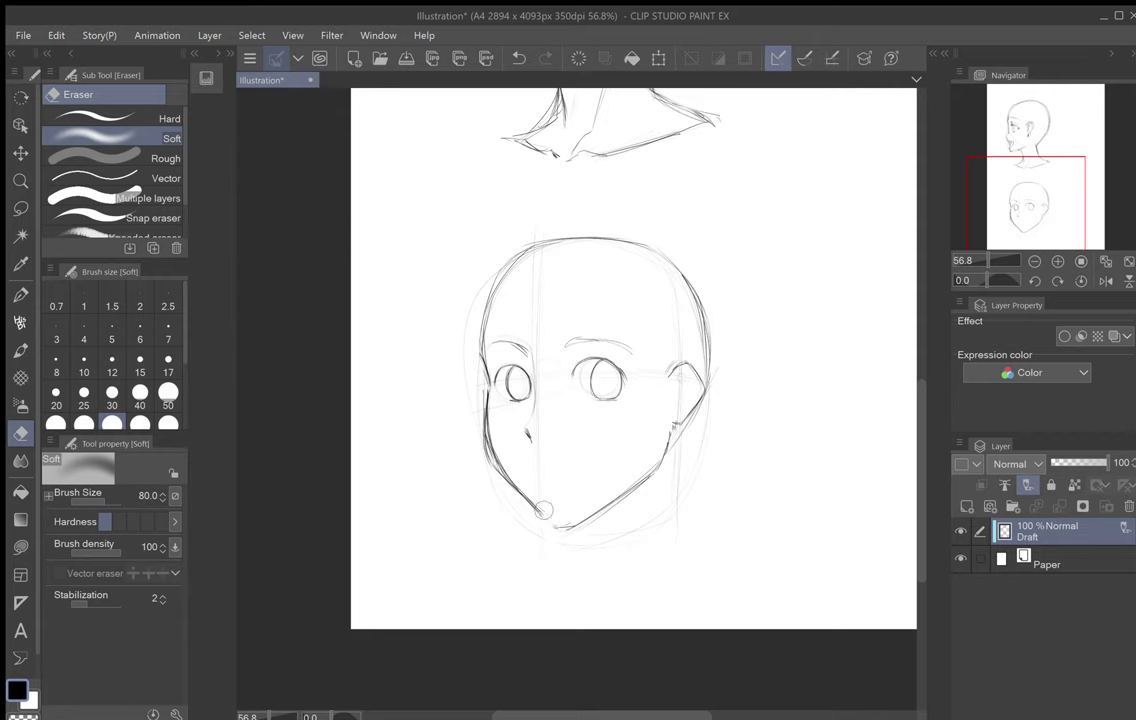
mouse_move(542, 510)
mouse_down()
mouse_move(593, 514)
mouse_move(657, 480)
mouse_move(669, 426)
mouse_move(550, 503)
mouse_move(524, 508)
mouse_move(493, 470)
mouse_up()
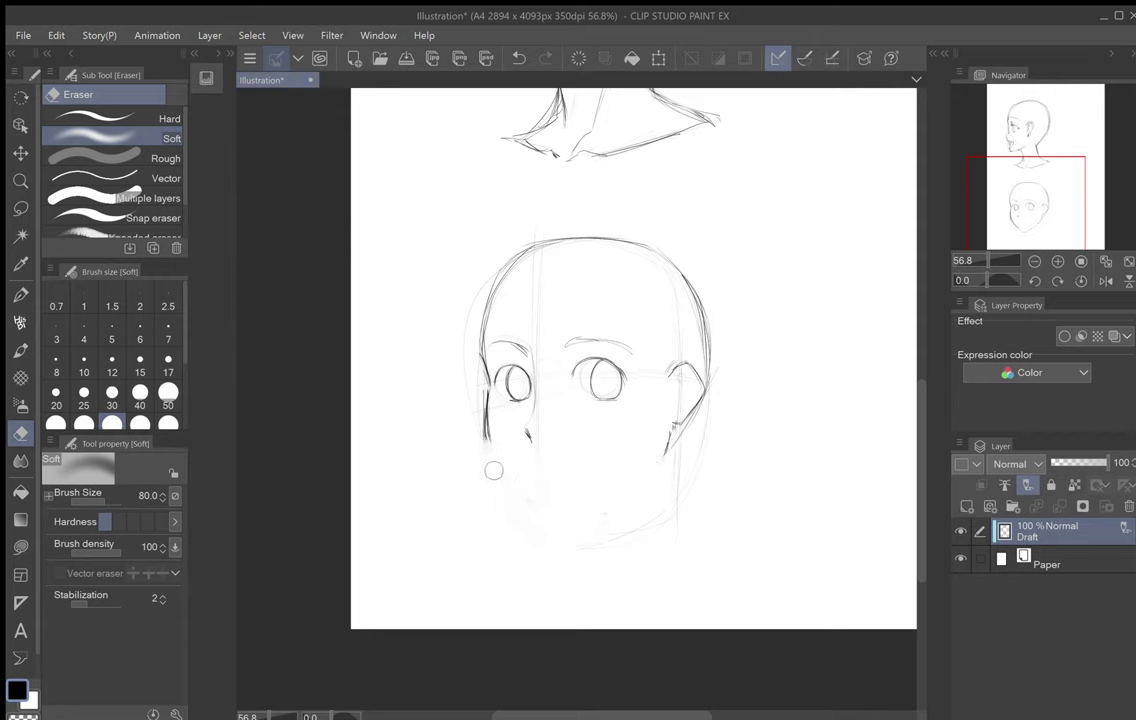
Step: Redraw the cheek, chin and jaw outline of the three-quarter head with the HiBisoft pencil, giving a small flat chin
click(20, 322)
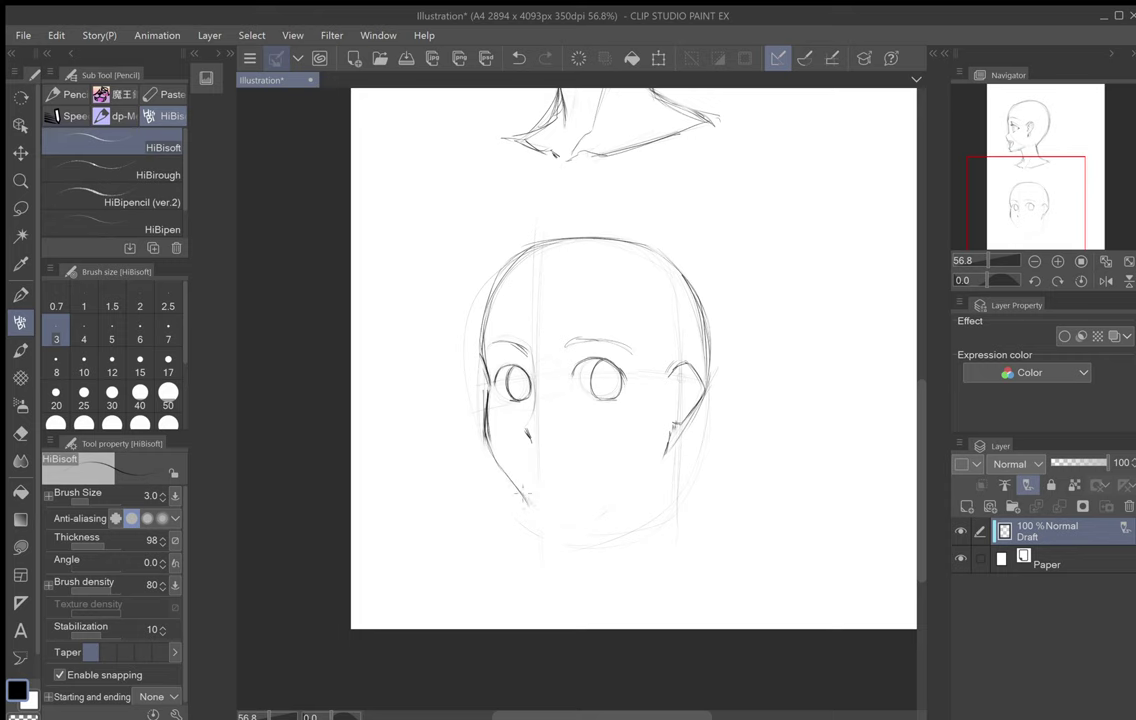
mouse_move(486, 440)
mouse_down()
mouse_move(531, 513)
mouse_move(604, 525)
mouse_up()
mouse_move(547, 567)
mouse_down()
mouse_move(573, 567)
mouse_move(638, 476)
mouse_move(640, 436)
mouse_move(640, 474)
mouse_move(603, 541)
mouse_up()
drag(630, 495, 585, 563)
mouse_move(583, 568)
mouse_down()
mouse_move(641, 450)
mouse_move(551, 477)
mouse_move(511, 447)
mouse_move(507, 418)
mouse_move(512, 452)
mouse_up()
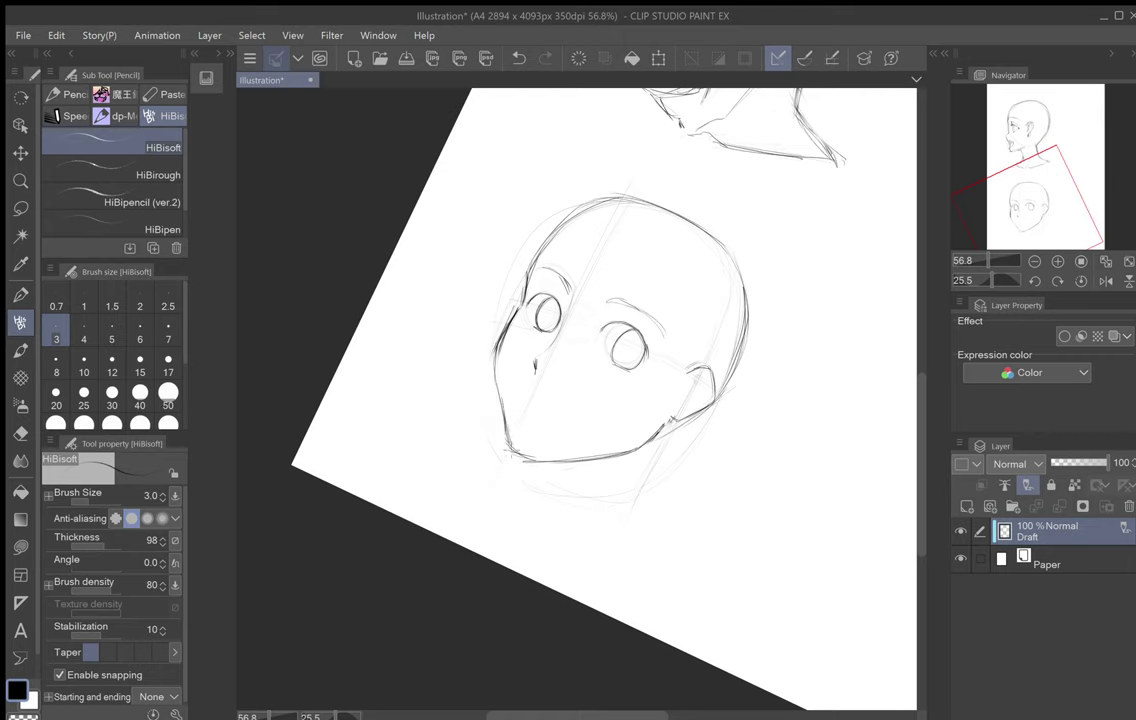
drag(444, 320, 414, 394)
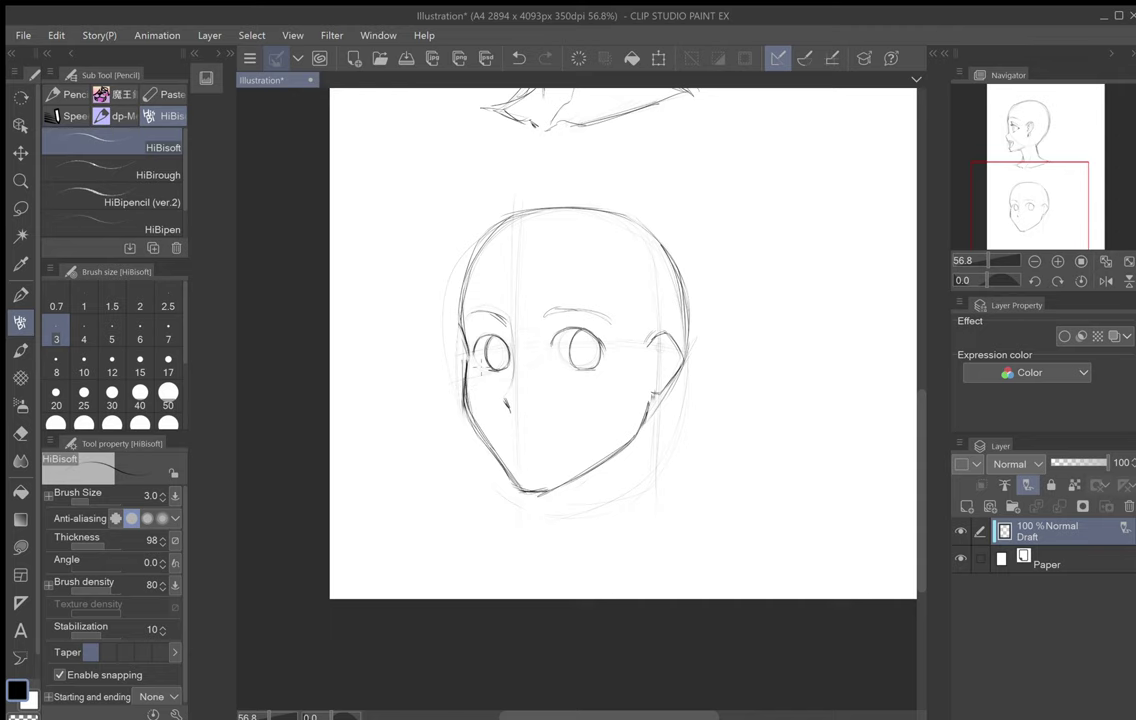
Step: Draw a curved mouth line below the nose and trim its far-side corner with the Soft eraser, then return to HiBisoft
mouse_move(481, 368)
mouse_down()
mouse_move(447, 464)
mouse_move(482, 369)
mouse_up()
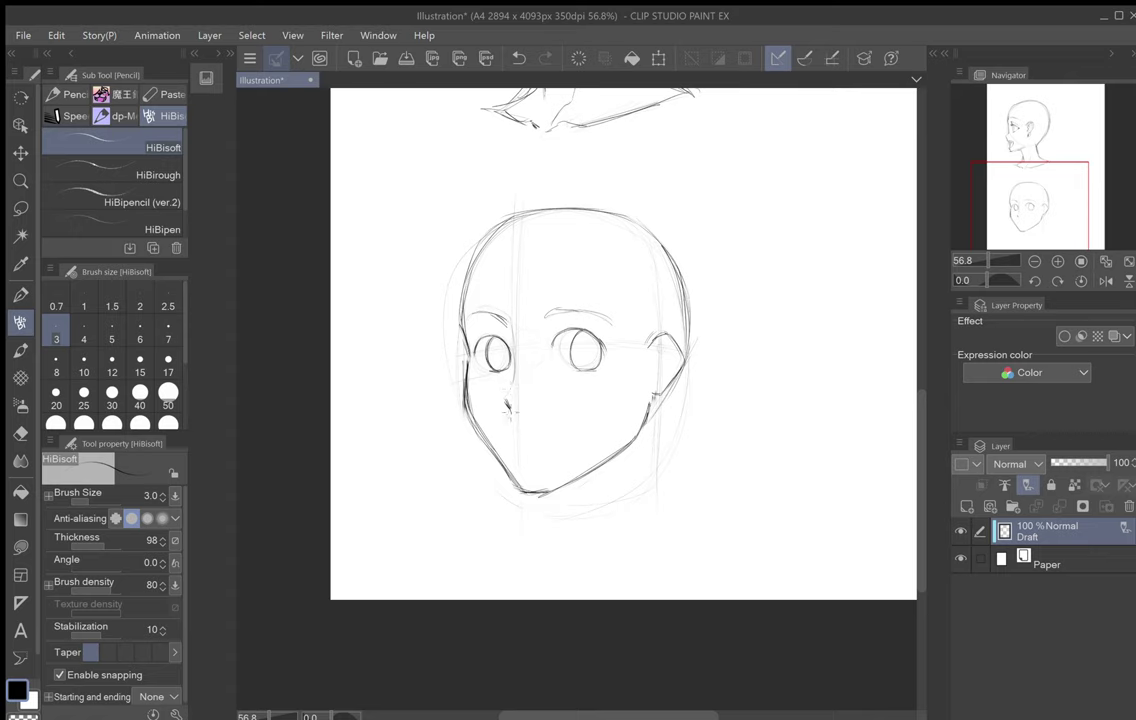
drag(510, 412, 510, 436)
drag(500, 430, 545, 438)
drag(503, 378, 532, 316)
key(e)
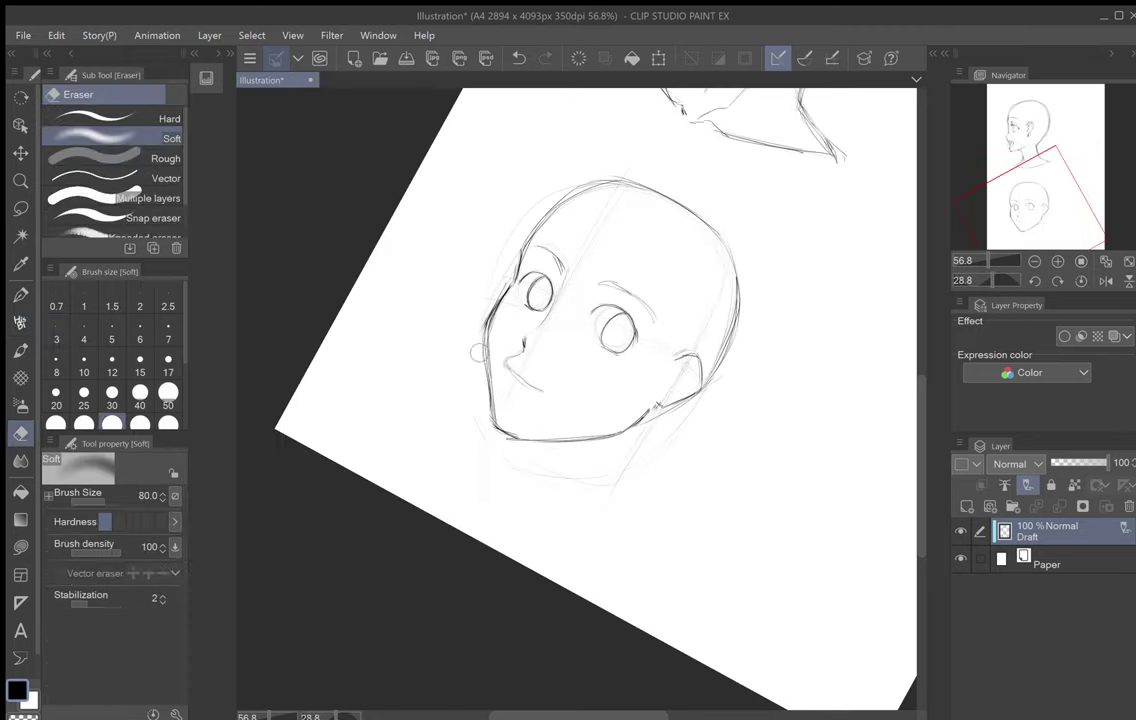
drag(508, 357, 514, 360)
click(21, 323)
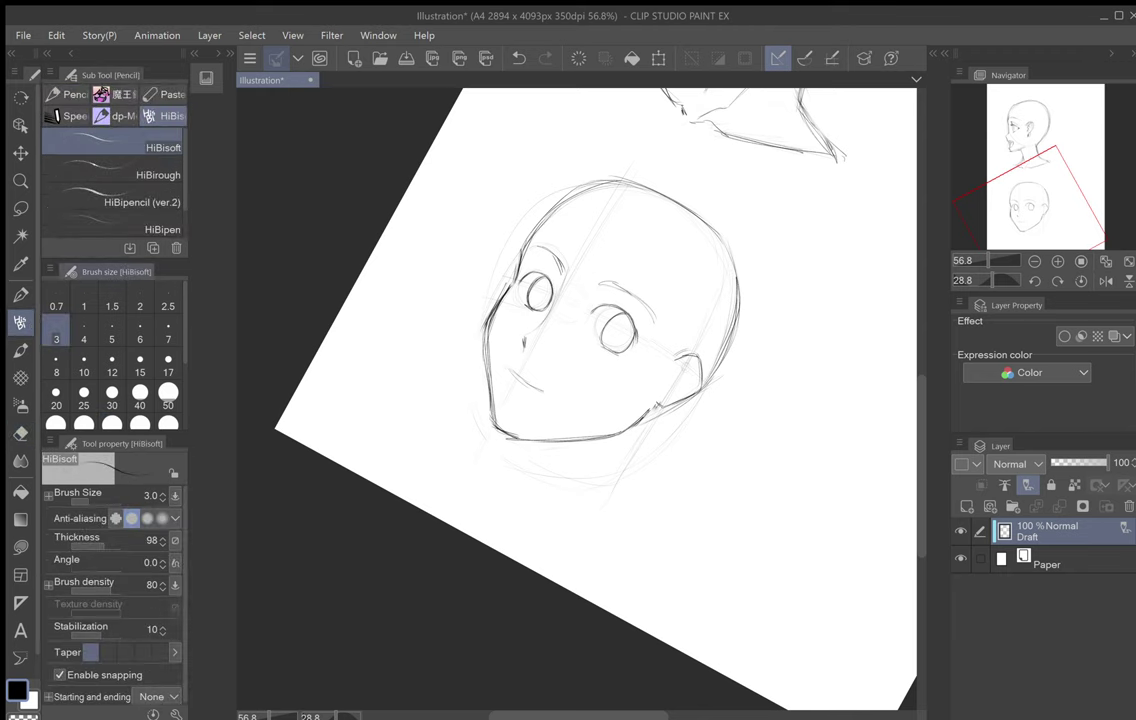
Step: Darken the mouth line, add its slightly open lower edge and mark a short lower-lip line beneath it
key(ctrl+@)
drag(521, 375, 527, 389)
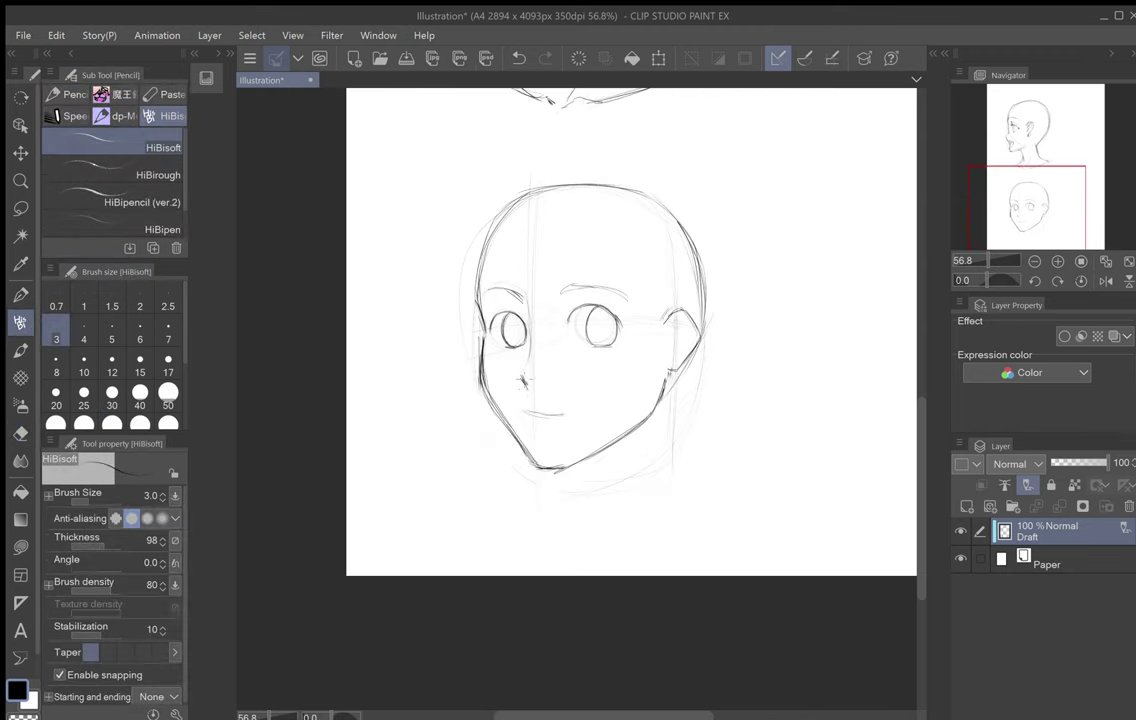
mouse_move(528, 338)
mouse_down()
mouse_move(591, 321)
mouse_move(569, 327)
mouse_move(551, 309)
mouse_up()
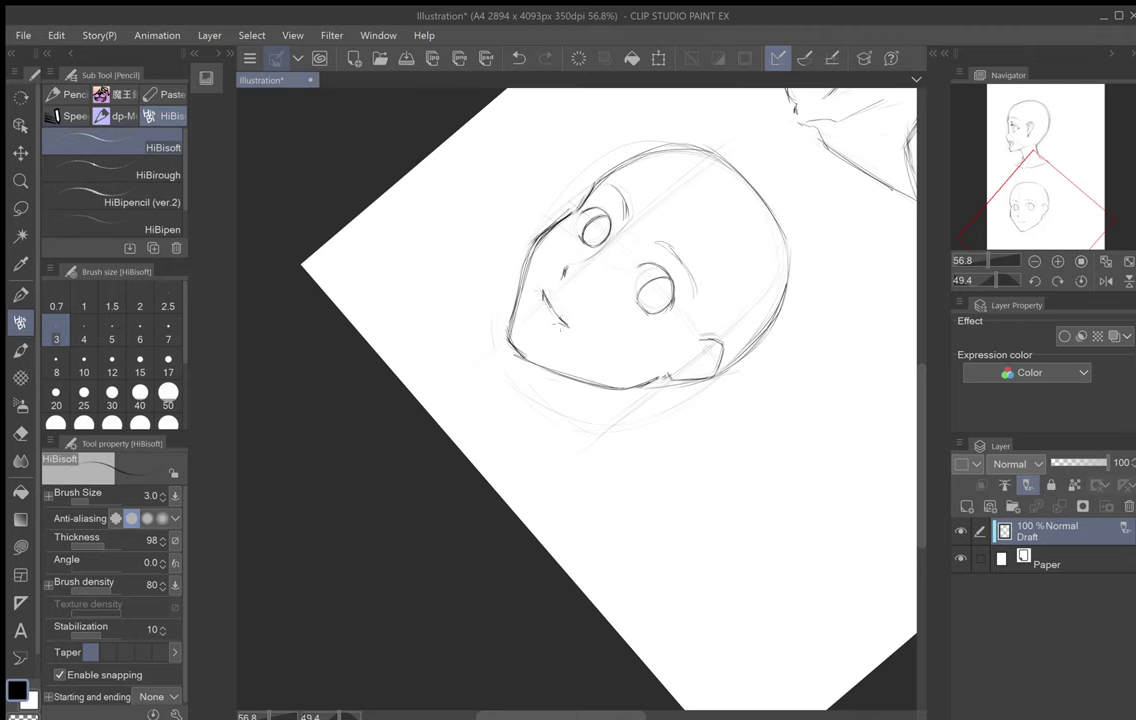
mouse_move(545, 307)
mouse_down()
mouse_move(555, 320)
mouse_move(545, 325)
mouse_up()
key(minus)
key(minus)
key(minus)
key(minus)
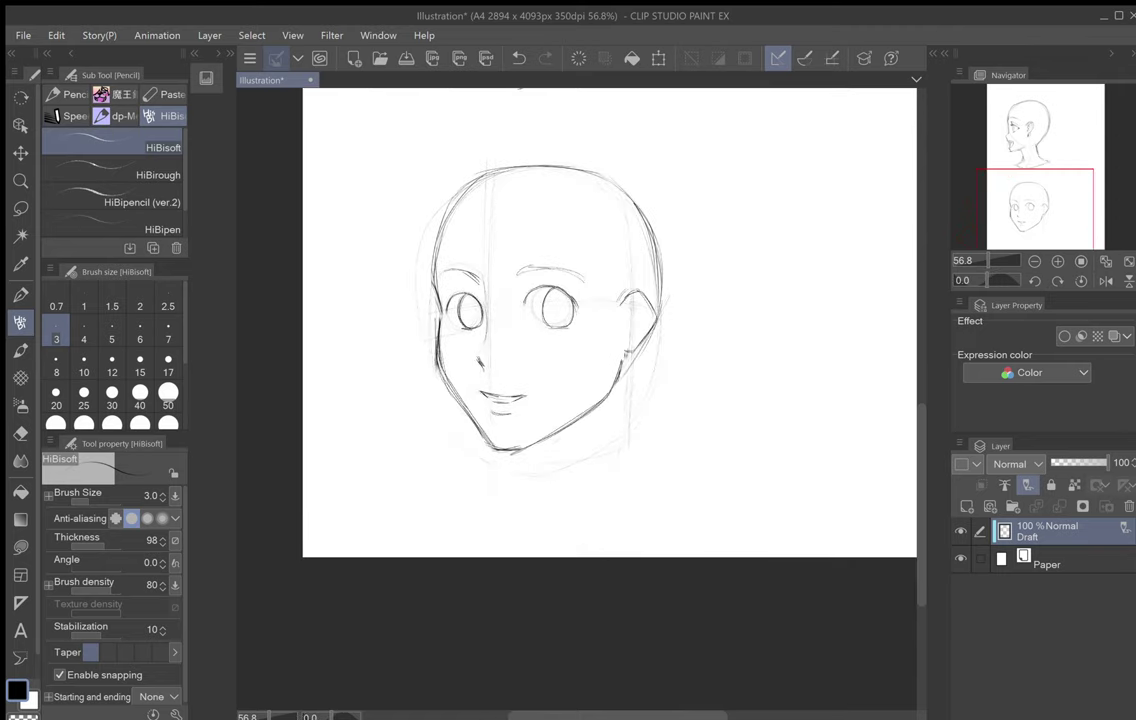
Step: Reinforce the near iris and sketch the three-quarter head's neck with front and back lines, shoulder slope and a collar line
drag(547, 290, 548, 326)
drag(536, 452, 548, 496)
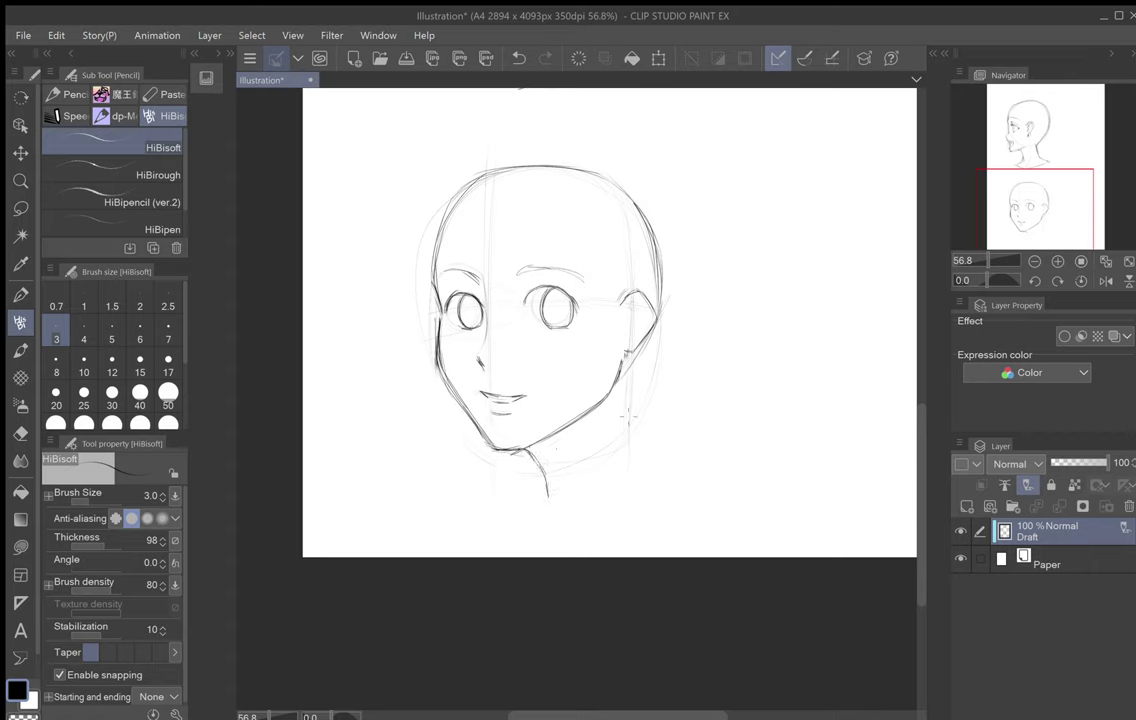
drag(627, 358, 652, 443)
mouse_move(629, 360)
mouse_down()
mouse_move(627, 391)
mouse_move(655, 457)
mouse_up()
mouse_move(643, 435)
mouse_down()
mouse_move(672, 463)
mouse_move(630, 460)
mouse_move(699, 490)
mouse_move(666, 460)
mouse_move(701, 489)
mouse_up()
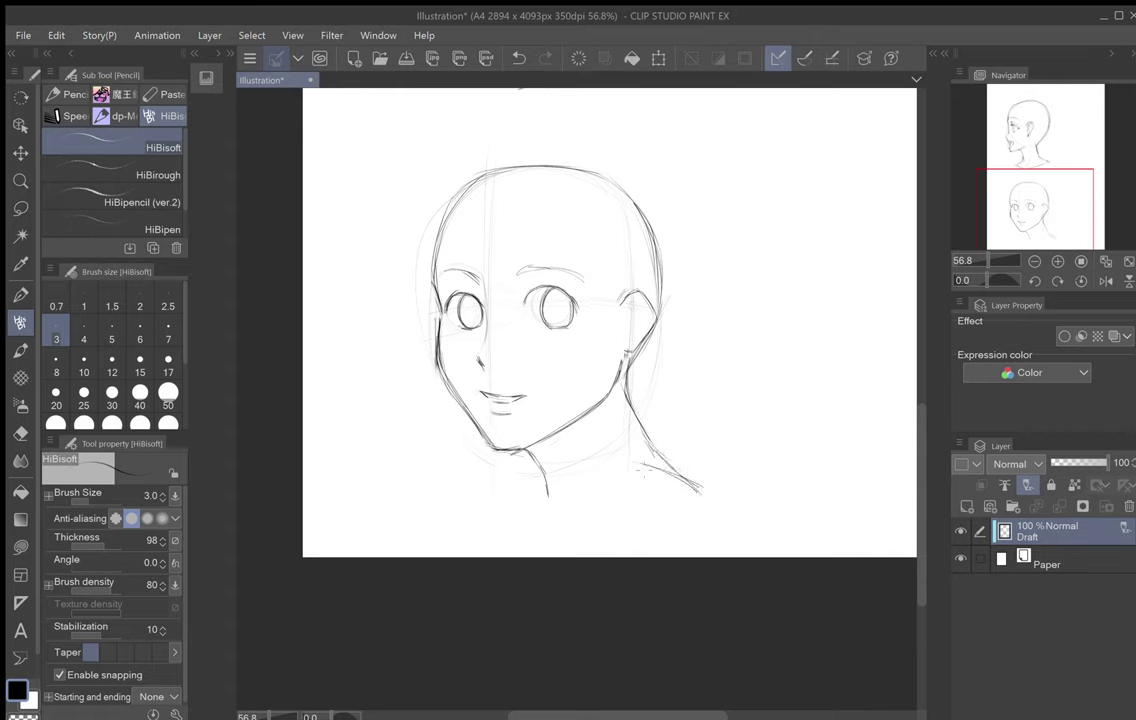
mouse_move(641, 464)
mouse_down()
mouse_move(608, 476)
mouse_move(596, 516)
mouse_up()
drag(711, 478, 721, 544)
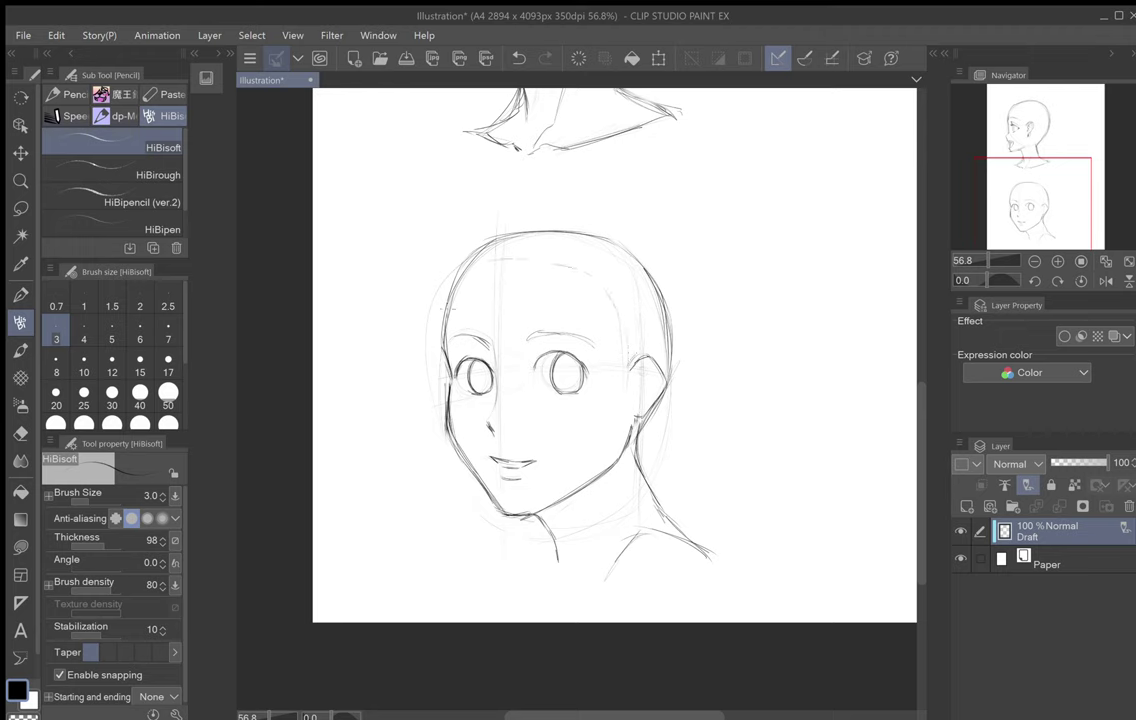
Step: Sketch faint curved hairlines across the forehead and down toward the ear on the three-quarter and profile heads
drag(571, 264, 600, 284)
mouse_move(564, 263)
mouse_down()
mouse_move(611, 322)
mouse_move(601, 281)
mouse_move(626, 395)
mouse_up()
scroll(712, 360, up, 8)
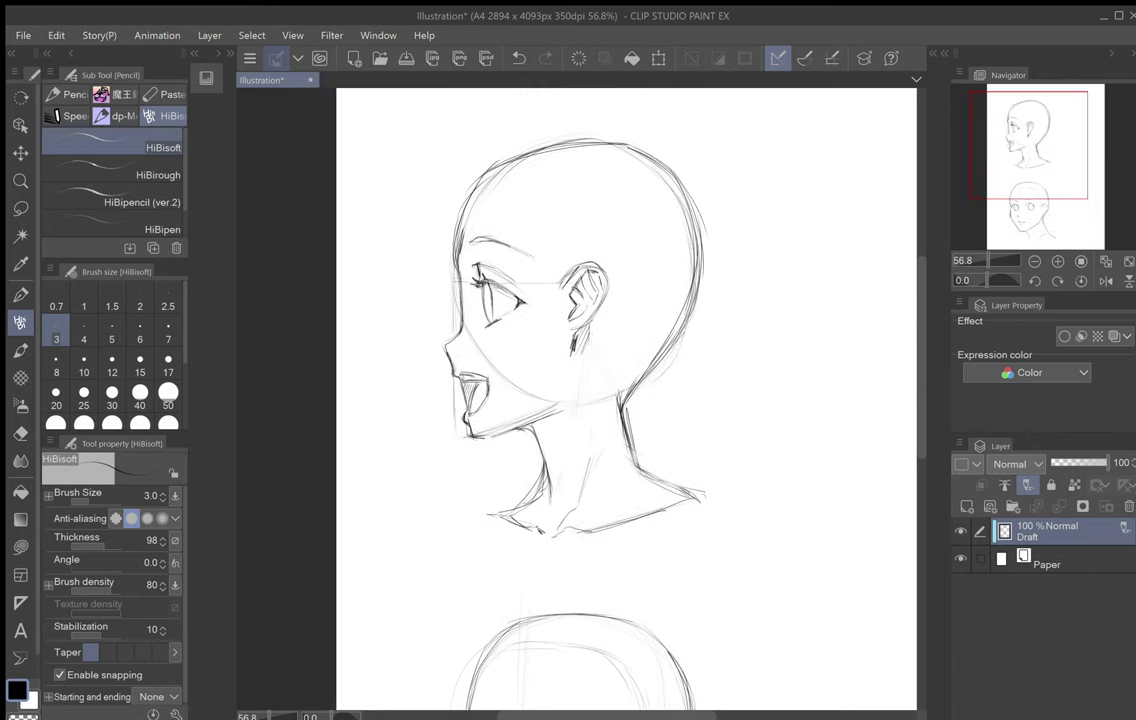
drag(556, 238, 556, 282)
drag(542, 198, 556, 242)
mouse_move(482, 179)
mouse_down()
mouse_move(522, 178)
mouse_move(553, 238)
mouse_up()
Step: Reduce the Draft layer's opacity to 50% and turn on its blue layer color effect
click(1081, 463)
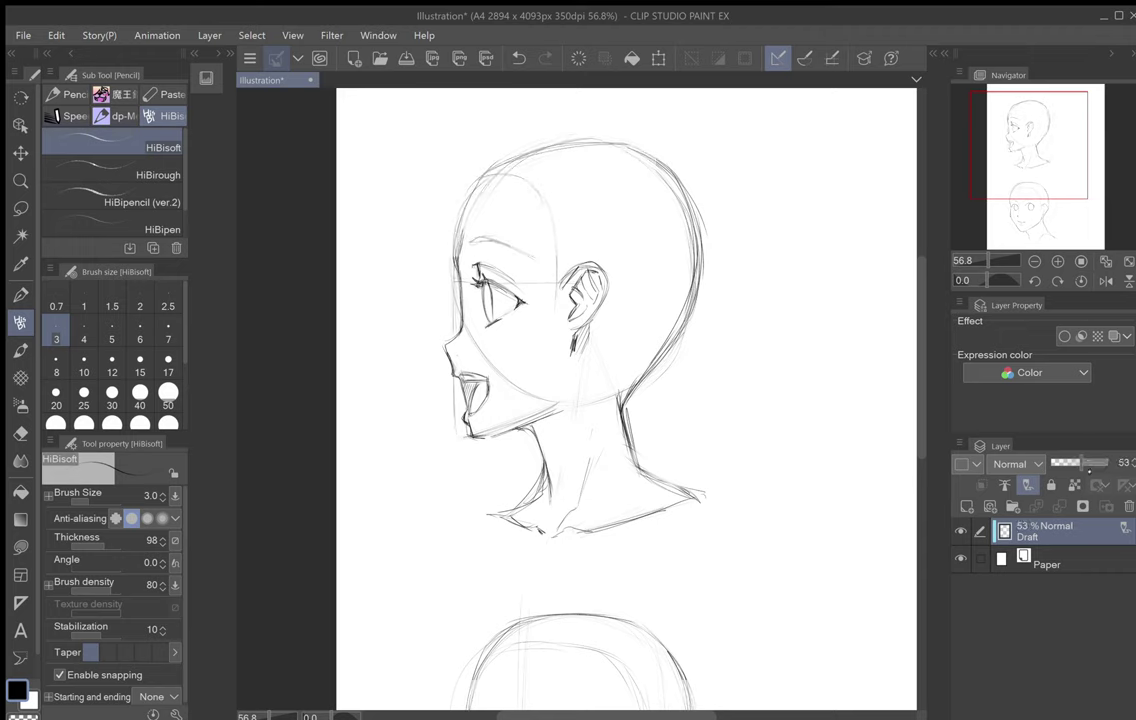
drag(1081, 463, 1079, 463)
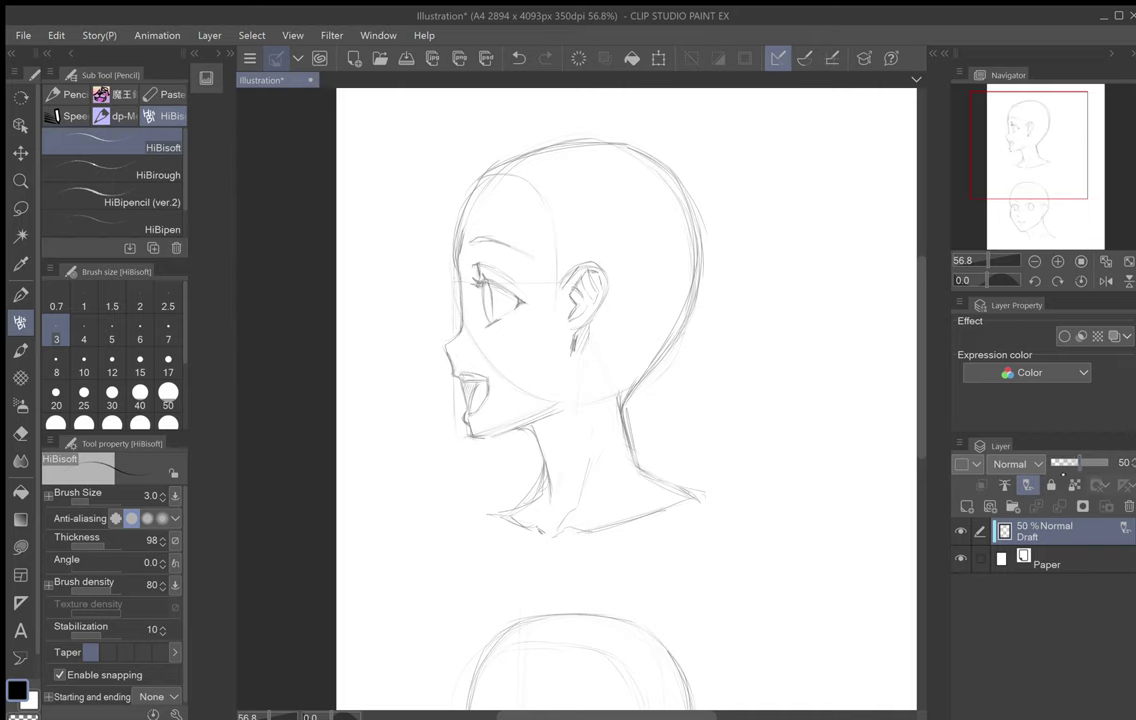
click(1114, 337)
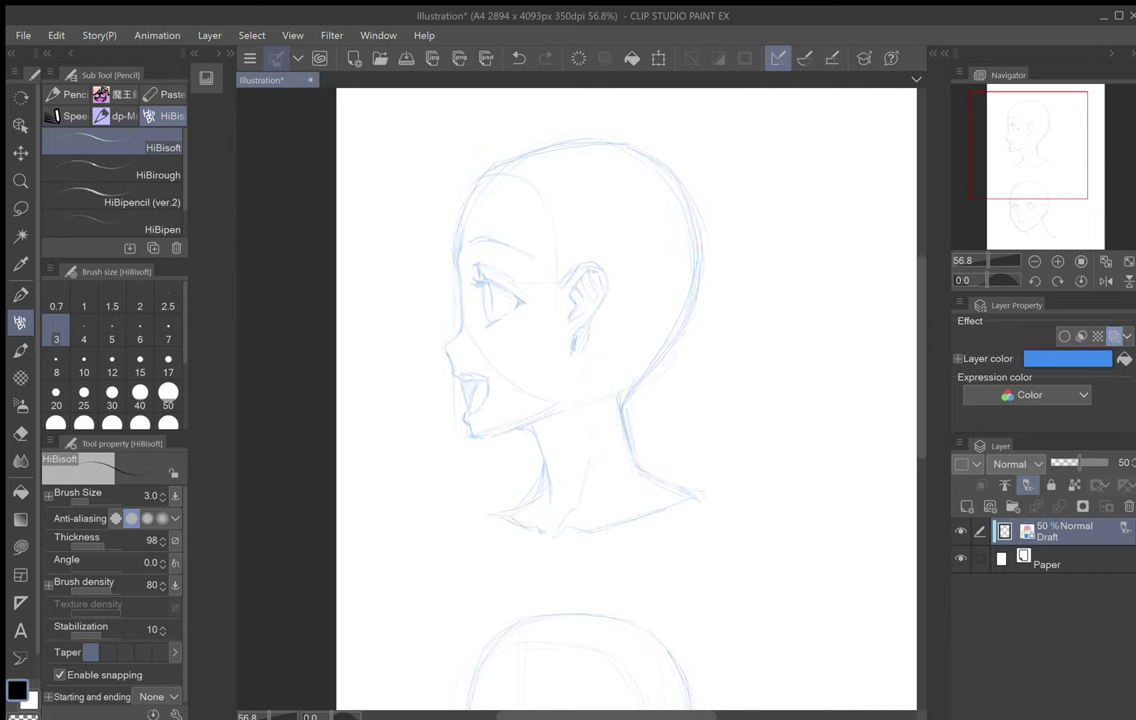
Step: Add a new raster layer above Draft and sketch long hair strands over the profile's forehead, temple and ear
key(ctrl+shift+n)
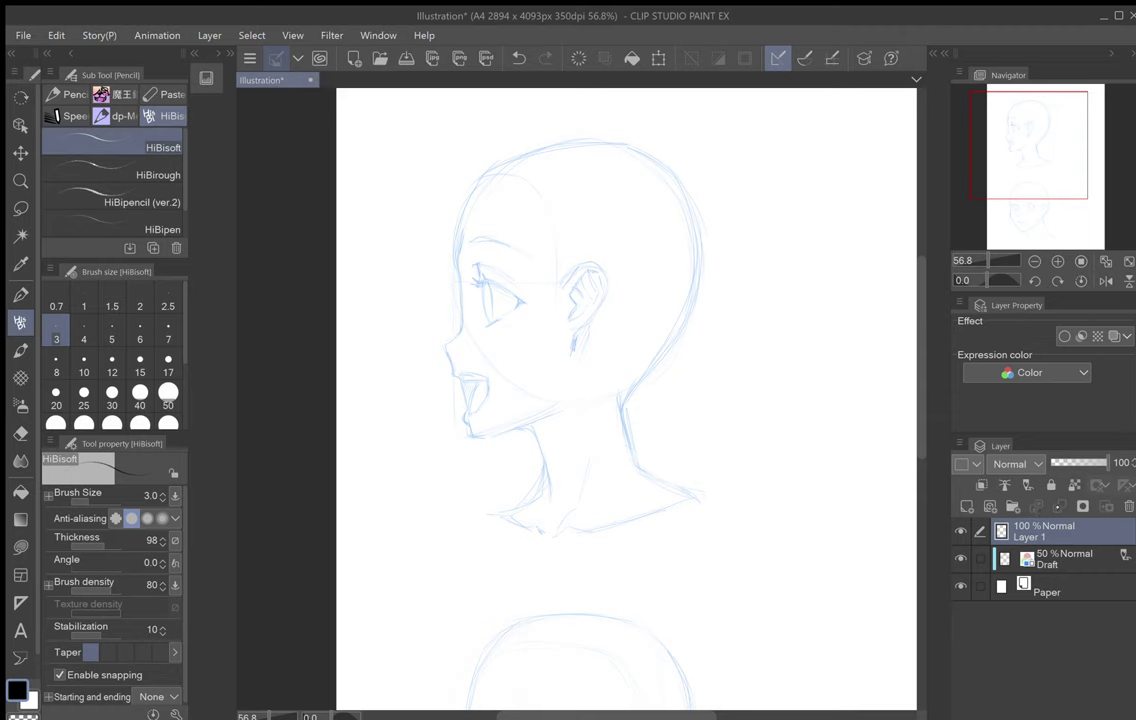
scroll(626, 400, down, 6)
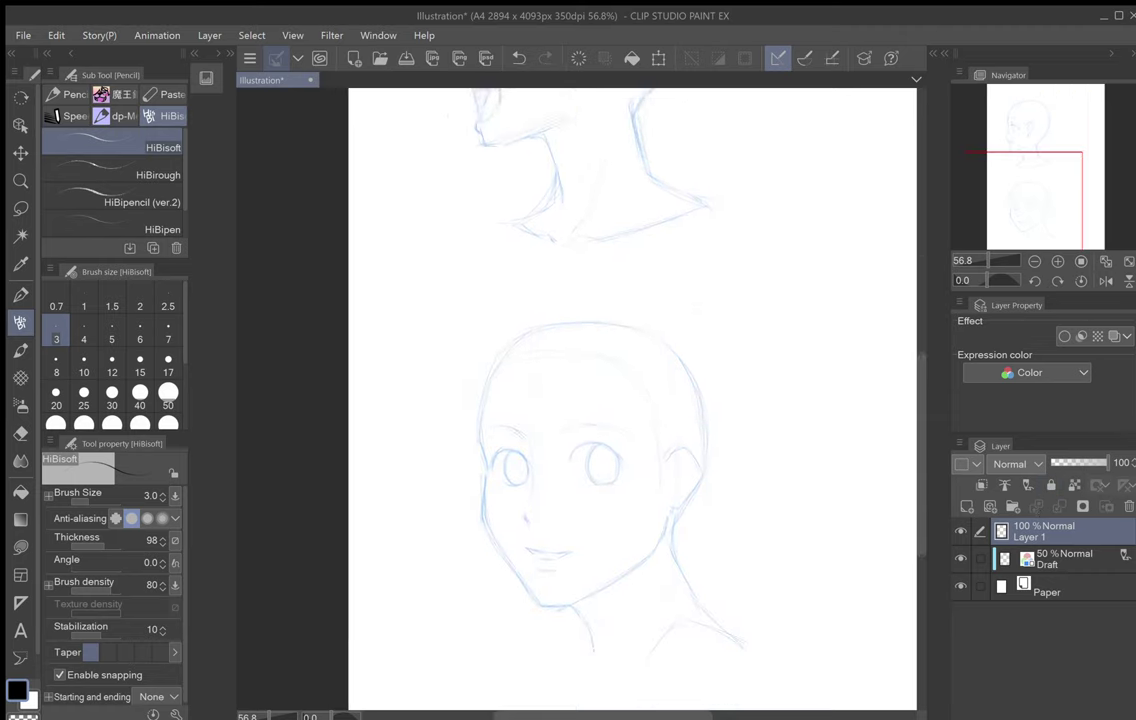
drag(630, 260, 572, 572)
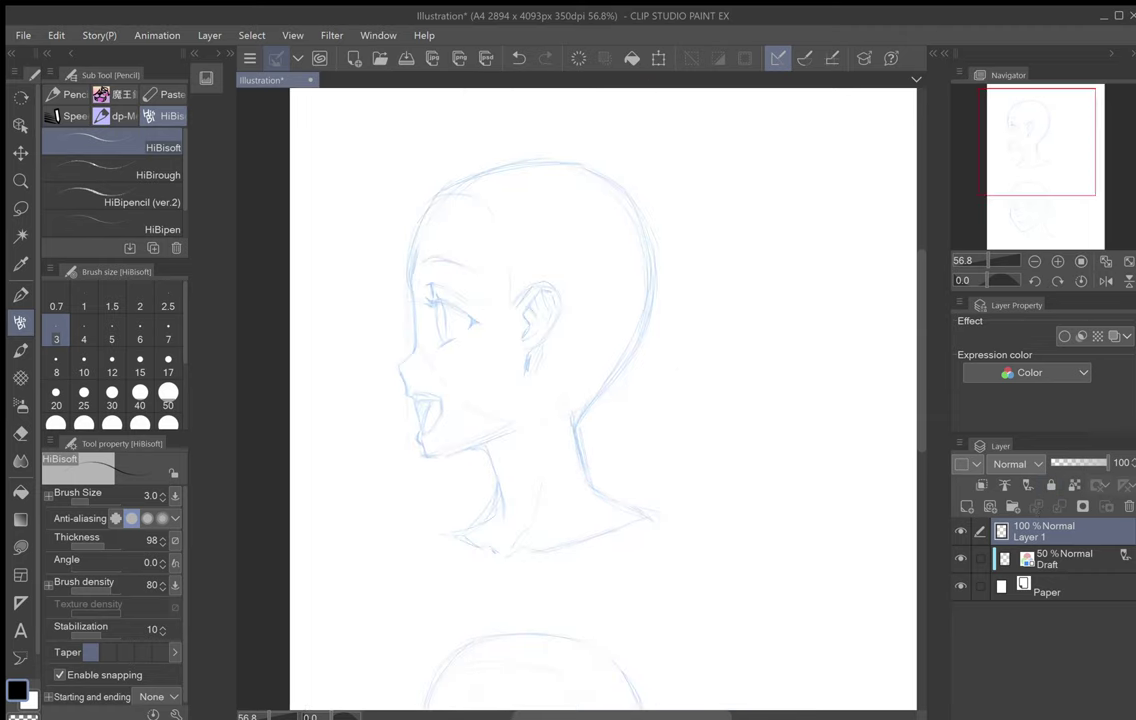
drag(577, 399, 601, 470)
scroll(560, 408, up, 4)
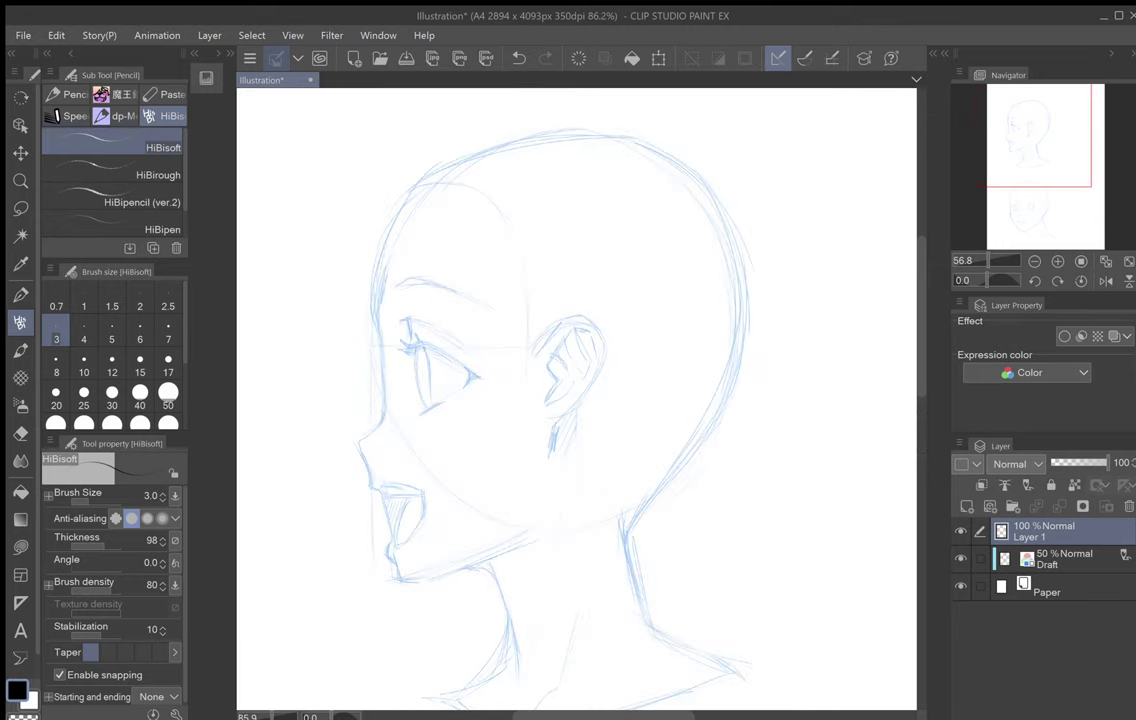
drag(576, 400, 578, 403)
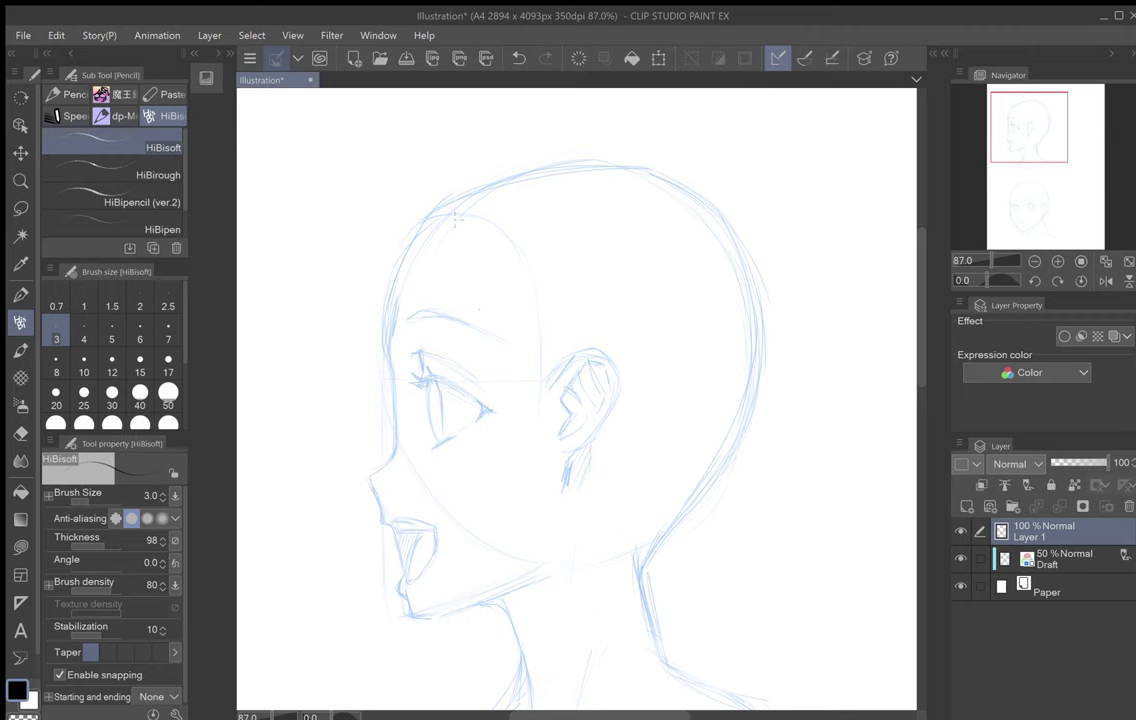
drag(440, 218, 488, 397)
drag(499, 230, 518, 425)
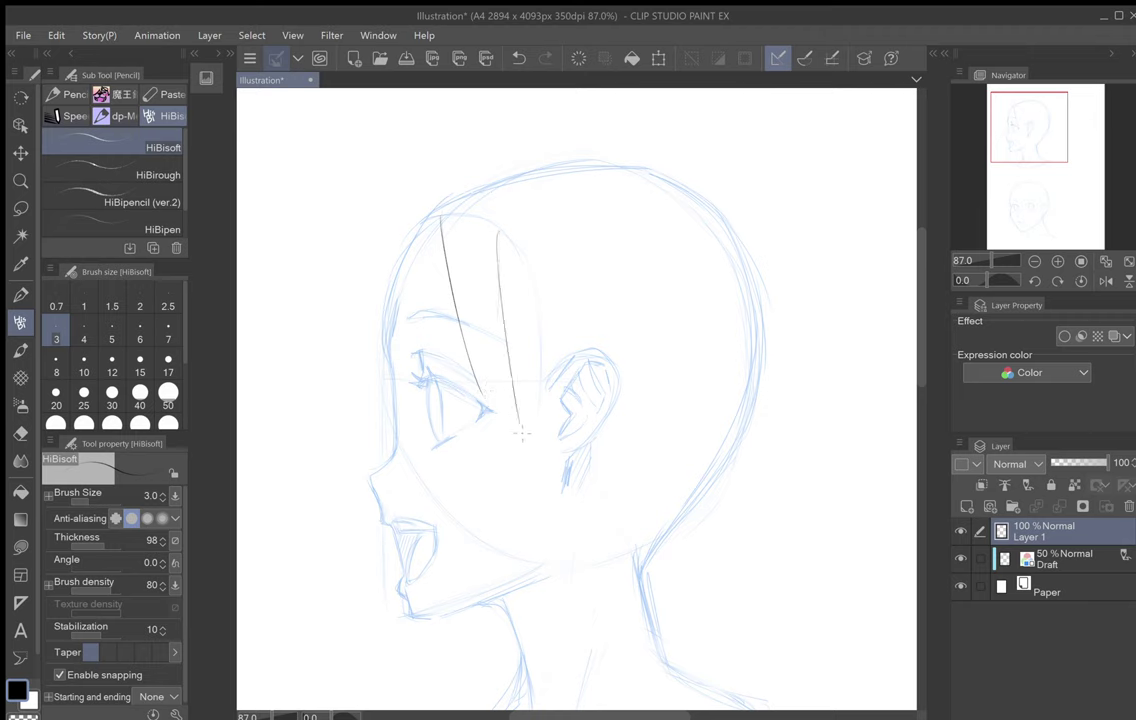
drag(540, 314, 542, 540)
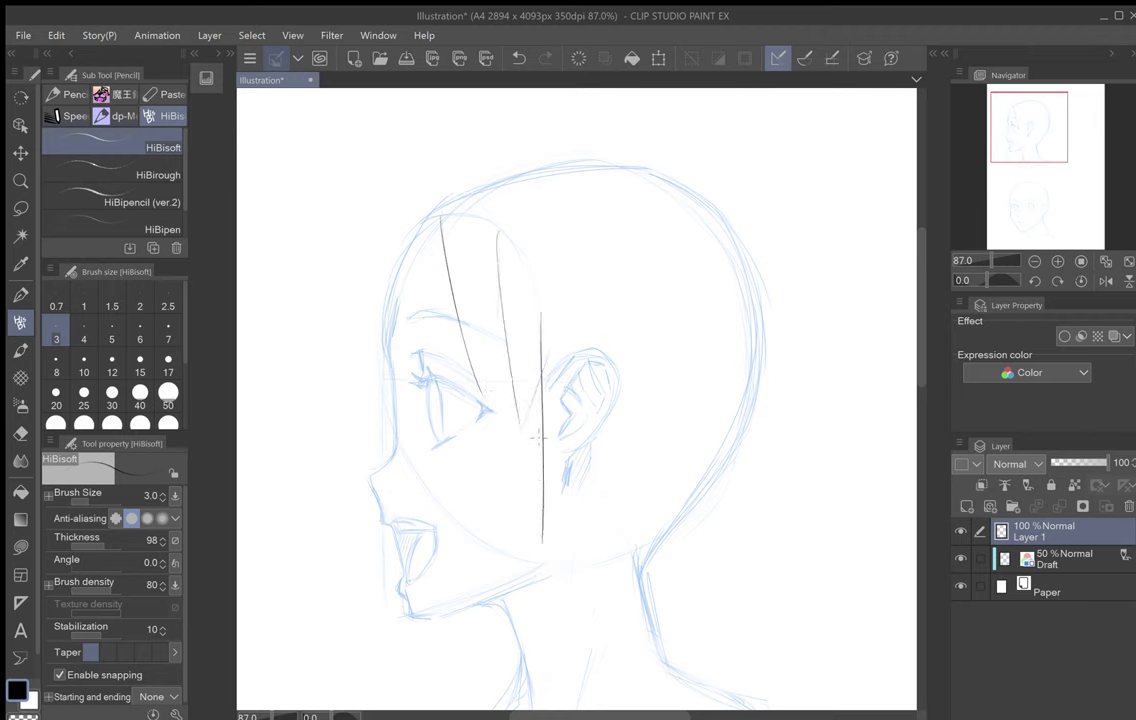
mouse_move(548, 476)
mouse_down()
mouse_move(502, 568)
mouse_move(562, 588)
mouse_move(585, 240)
mouse_up()
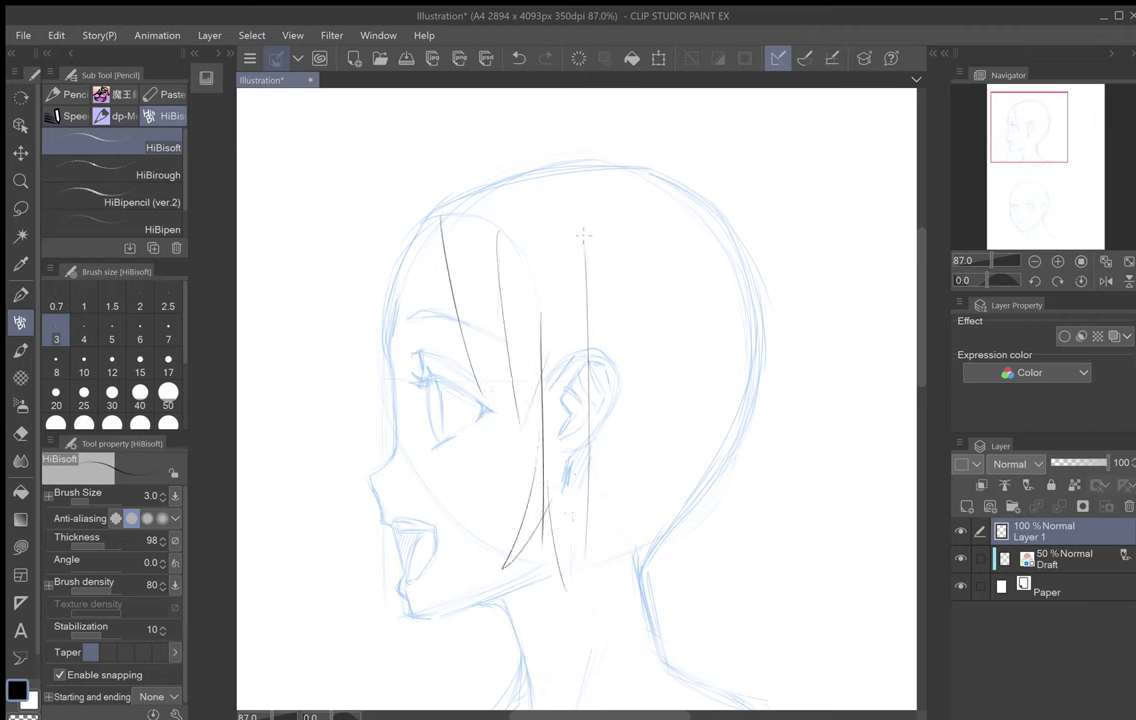
Step: Add finer fringe strands above the profile's eye and pointed tips to the side lock below the ear
mouse_move(494, 258)
mouse_down()
mouse_move(494, 391)
mouse_move(450, 277)
mouse_up()
drag(421, 356, 431, 228)
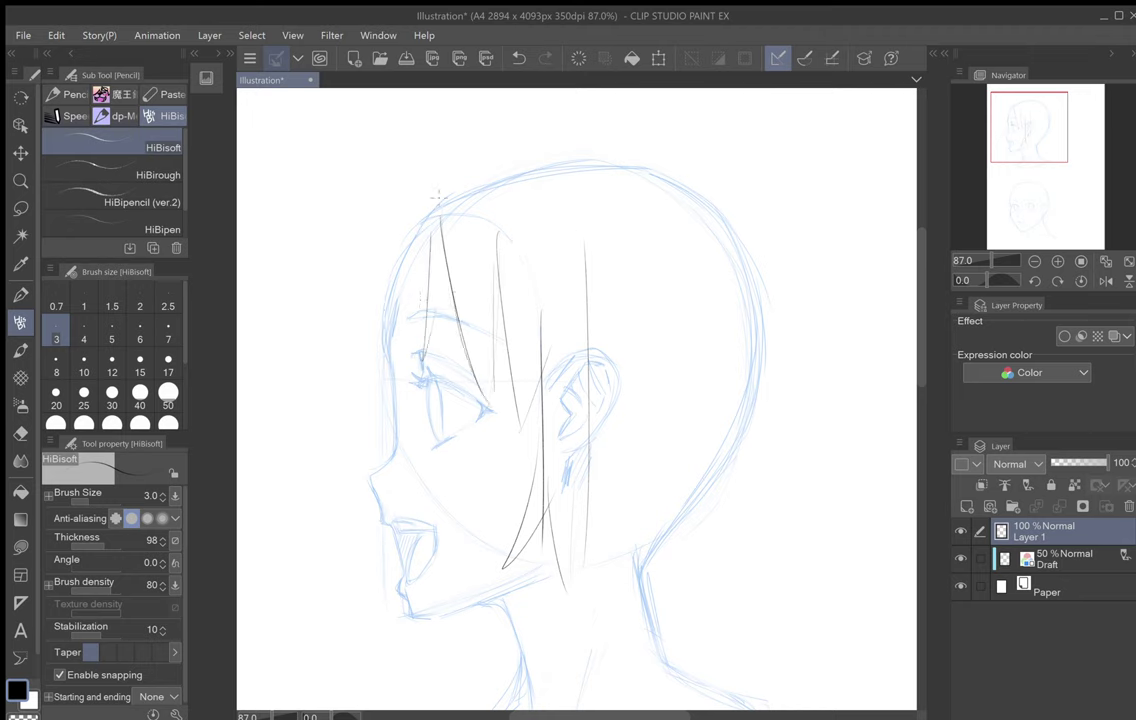
mouse_move(574, 511)
mouse_down()
mouse_move(578, 233)
mouse_move(587, 525)
mouse_move(602, 589)
mouse_move(565, 524)
mouse_move(561, 588)
mouse_up()
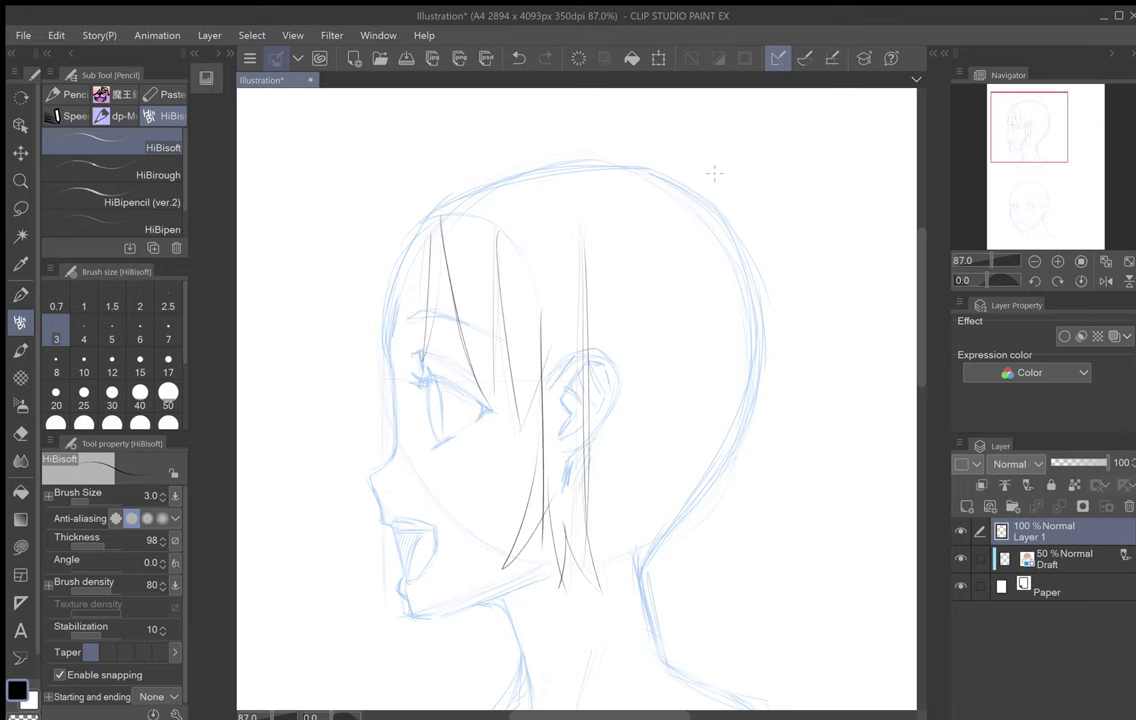
Step: Sketch loose fringe strands in front of the profile's forehead and the outer hair contour over the crown and down the back
drag(714, 173, 751, 179)
drag(382, 254, 352, 350)
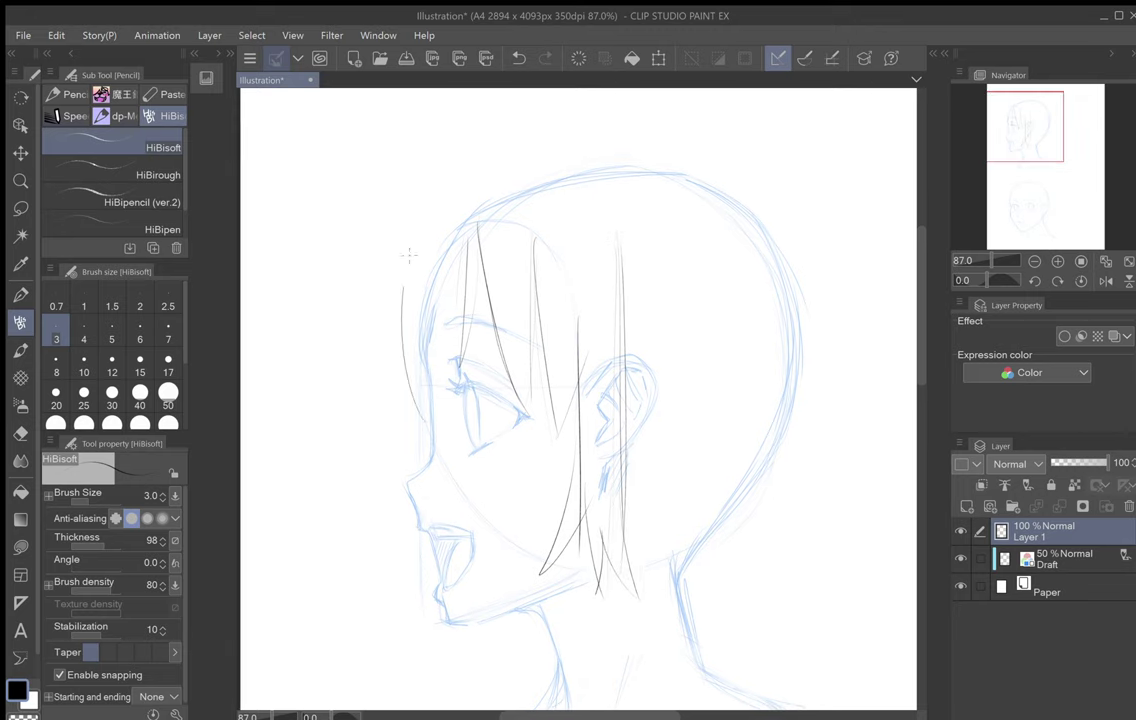
mouse_move(392, 268)
mouse_down()
mouse_move(334, 404)
mouse_move(370, 274)
mouse_up()
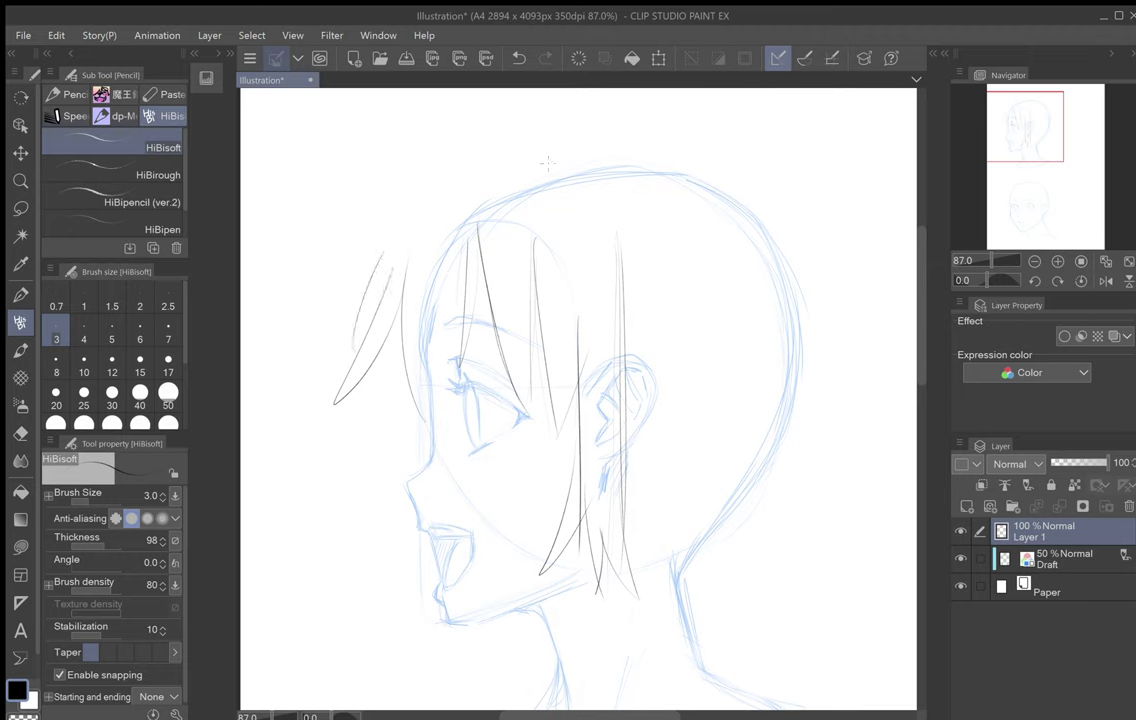
mouse_move(685, 140)
mouse_down()
mouse_move(731, 167)
mouse_move(656, 130)
mouse_move(803, 224)
mouse_move(743, 171)
mouse_move(770, 172)
mouse_move(829, 298)
mouse_move(803, 189)
mouse_move(835, 278)
mouse_move(829, 235)
mouse_move(811, 207)
mouse_move(838, 407)
mouse_move(820, 252)
mouse_move(827, 477)
mouse_move(810, 565)
mouse_up()
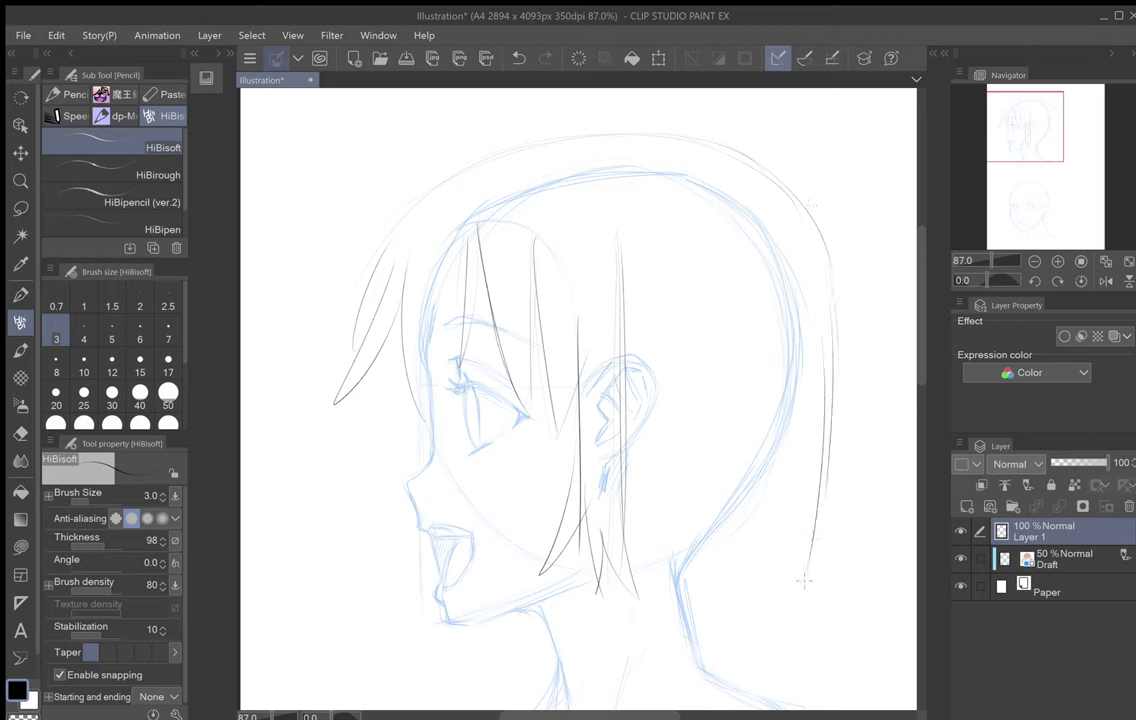
Step: Sketch the tapering ends of the profile's back hair, adding pointed tips that curve inward toward the nape
drag(823, 346, 791, 562)
mouse_move(825, 405)
mouse_down()
mouse_move(791, 594)
mouse_move(818, 596)
mouse_up()
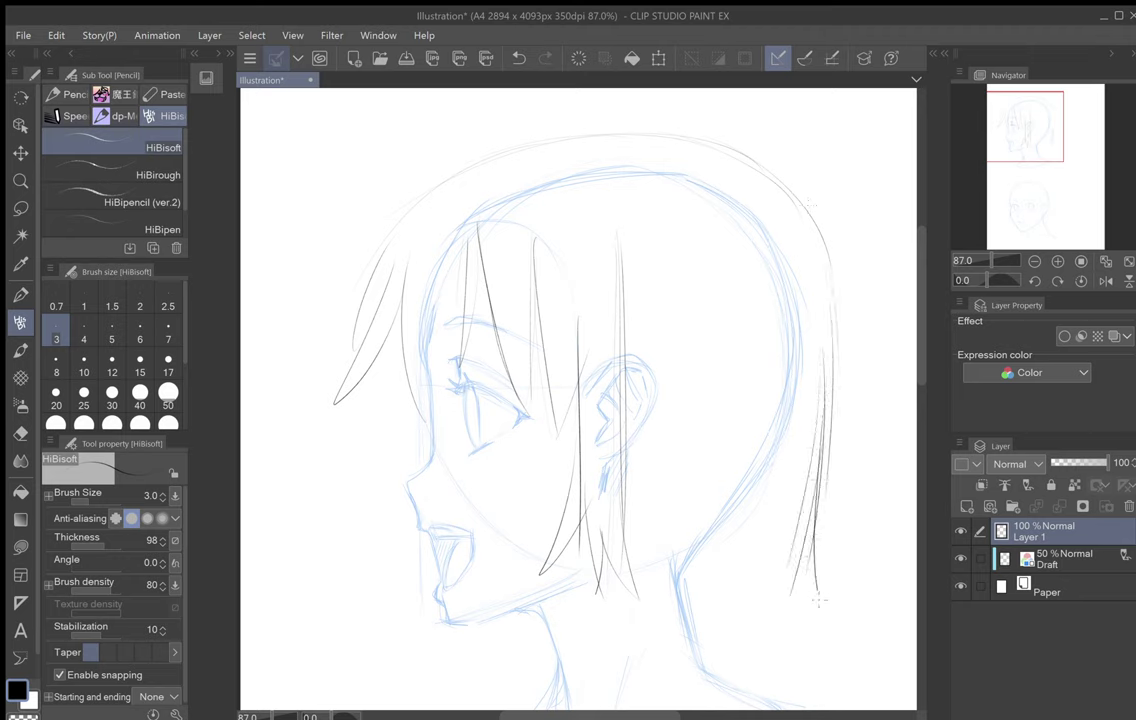
drag(790, 548, 819, 621)
mouse_move(784, 514)
mouse_down()
mouse_move(767, 606)
mouse_move(731, 650)
mouse_up()
drag(764, 545, 735, 646)
drag(735, 571, 740, 637)
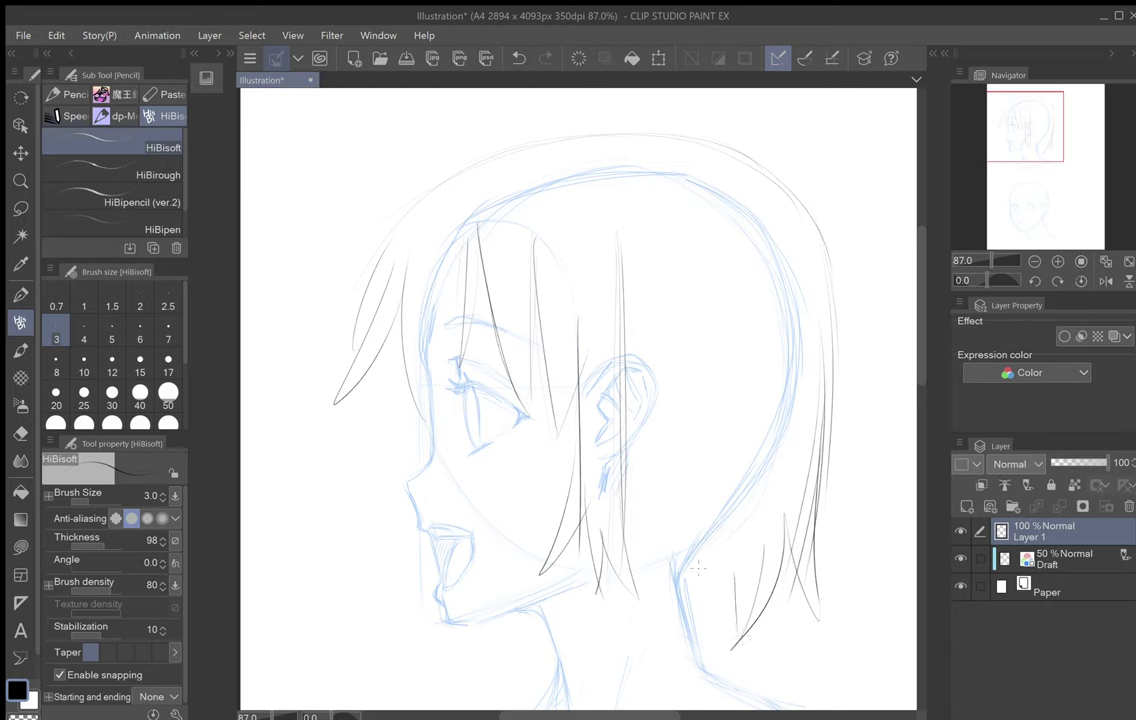
Step: Sketch strands behind the profile's ear, the lower hair edge across the nape, and a long strand down the back of the head
mouse_move(625, 438)
mouse_down()
mouse_move(624, 550)
mouse_move(636, 462)
mouse_move(628, 600)
mouse_up()
mouse_move(657, 560)
mouse_down()
mouse_move(638, 624)
mouse_move(655, 603)
mouse_move(704, 619)
mouse_up()
mouse_move(713, 636)
mouse_down()
mouse_move(745, 641)
mouse_move(738, 626)
mouse_up()
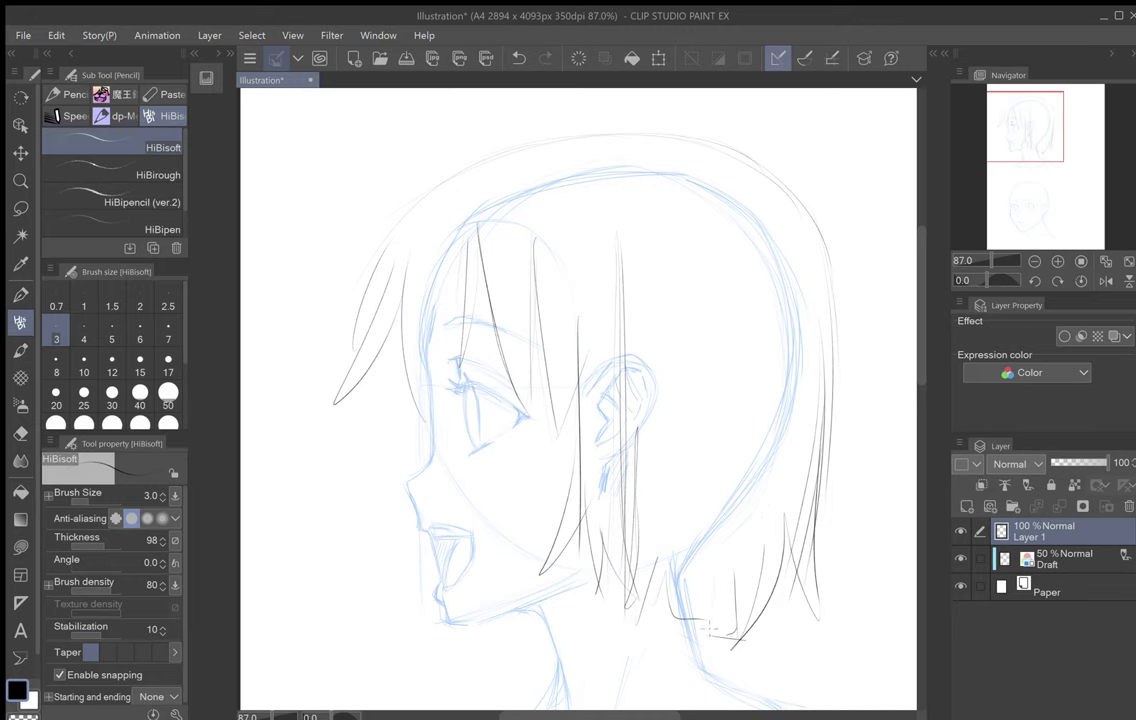
drag(715, 492, 697, 203)
drag(660, 163, 710, 332)
drag(705, 437, 693, 263)
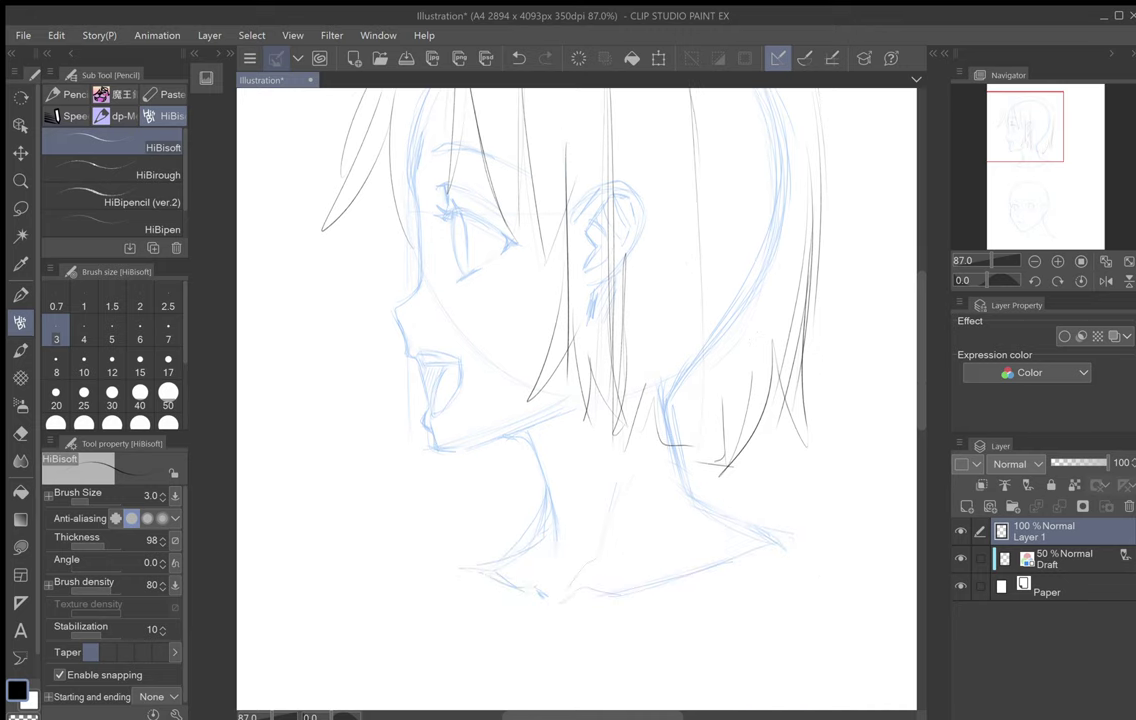
Step: Add thin fringe strands in front of the profile's forehead and over the brow toward the eye
drag(388, 148, 379, 264)
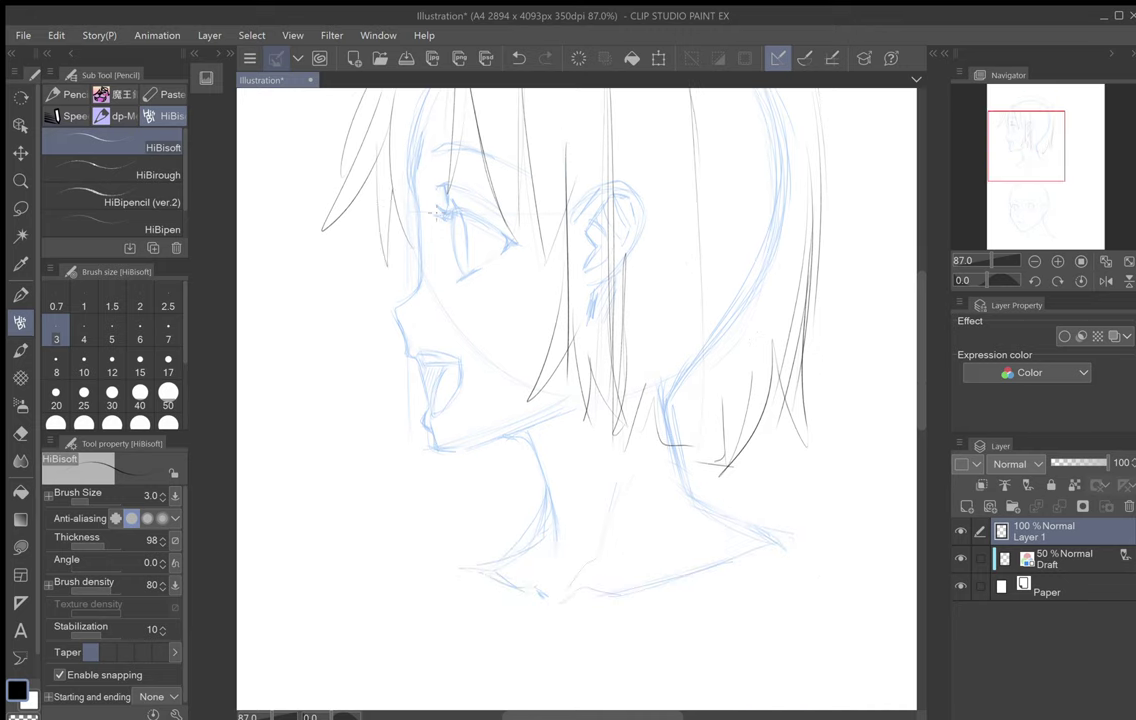
mouse_move(650, 300)
mouse_down()
mouse_move(658, 620)
mouse_move(678, 416)
mouse_move(712, 437)
mouse_up()
drag(464, 349, 499, 212)
drag(464, 338, 524, 203)
drag(480, 272, 512, 201)
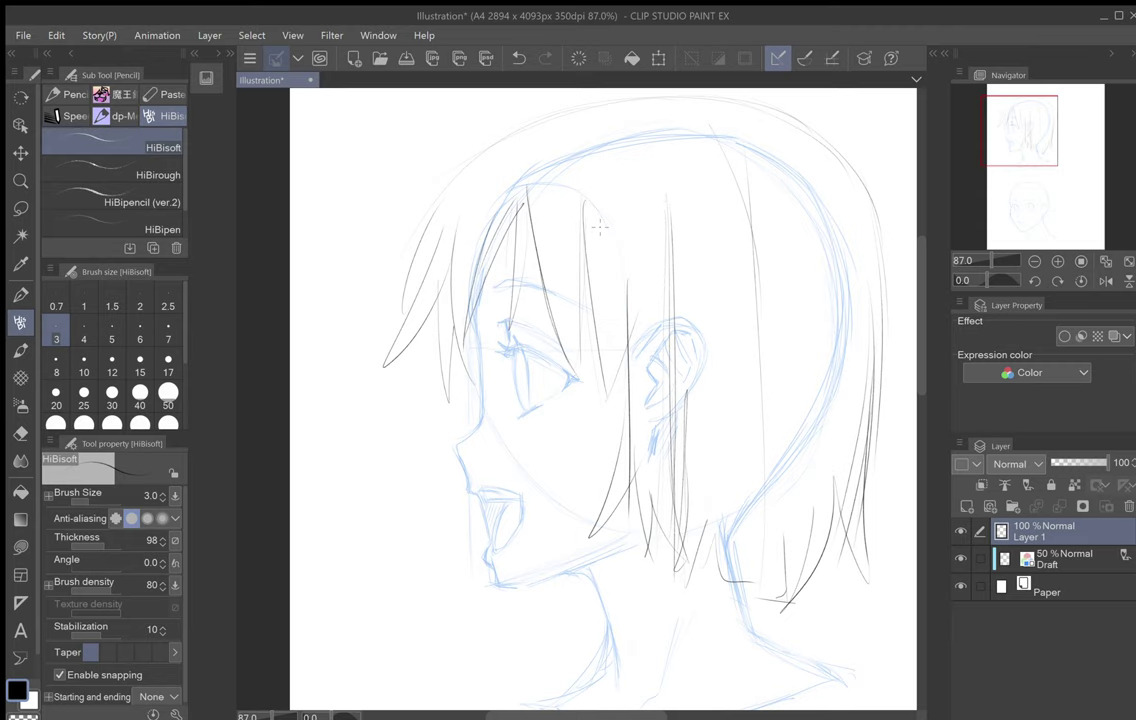
Step: Sketch the hair parting on the three-quarter head, with fringe locks over the near eye and a long strand beside the temple
scroll(600, 228, down, 10)
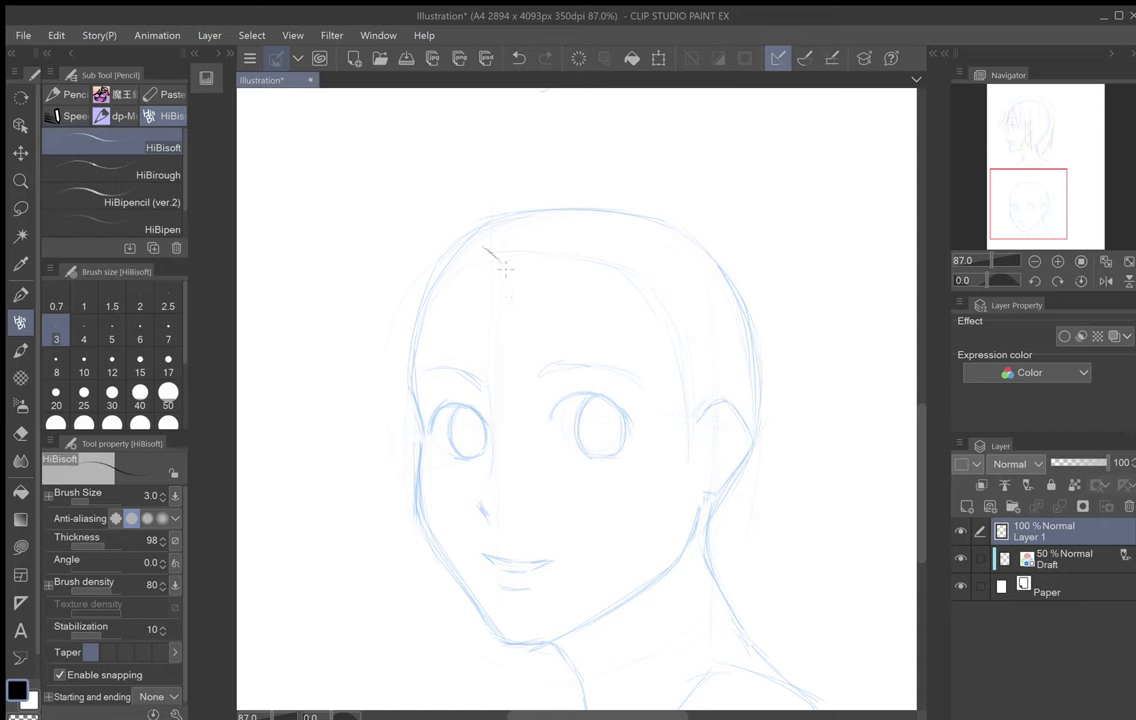
mouse_move(478, 243)
mouse_down()
mouse_move(511, 258)
mouse_move(531, 240)
mouse_move(523, 262)
mouse_move(539, 255)
mouse_move(533, 244)
mouse_move(506, 237)
mouse_move(549, 241)
mouse_move(516, 231)
mouse_move(532, 237)
mouse_move(550, 279)
mouse_move(509, 250)
mouse_move(514, 241)
mouse_move(566, 377)
mouse_up()
mouse_move(571, 318)
mouse_down()
mouse_move(574, 390)
mouse_move(637, 403)
mouse_up()
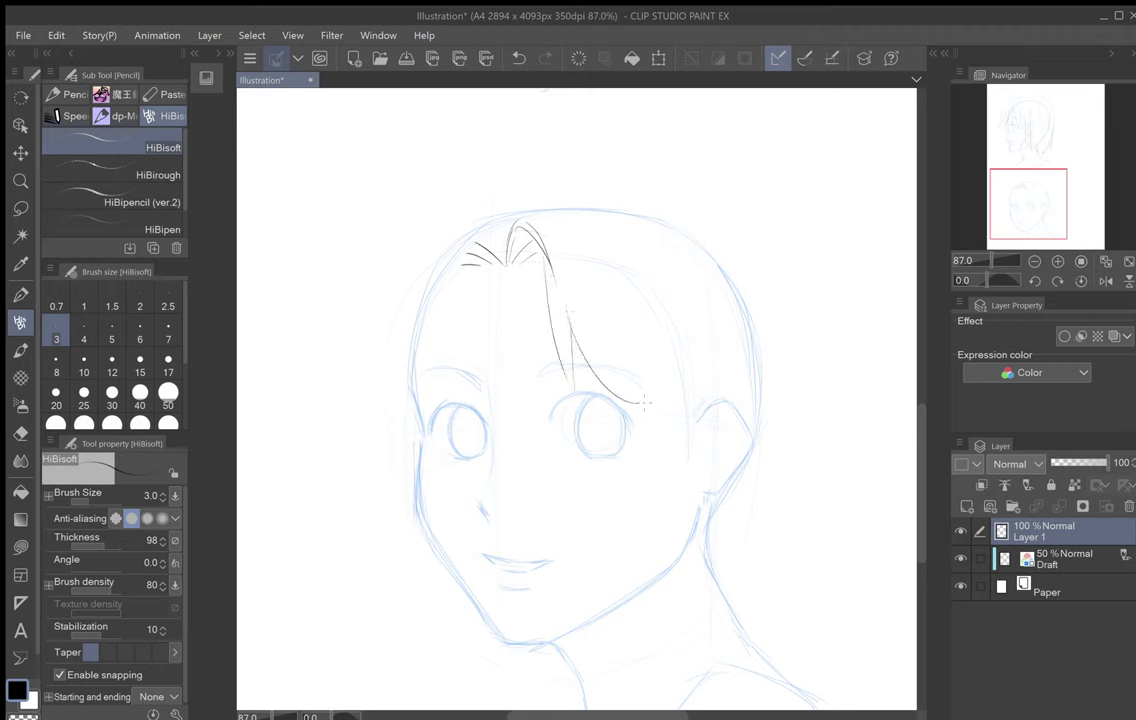
mouse_move(623, 341)
mouse_down()
mouse_move(629, 379)
mouse_move(689, 428)
mouse_up()
drag(625, 222, 690, 428)
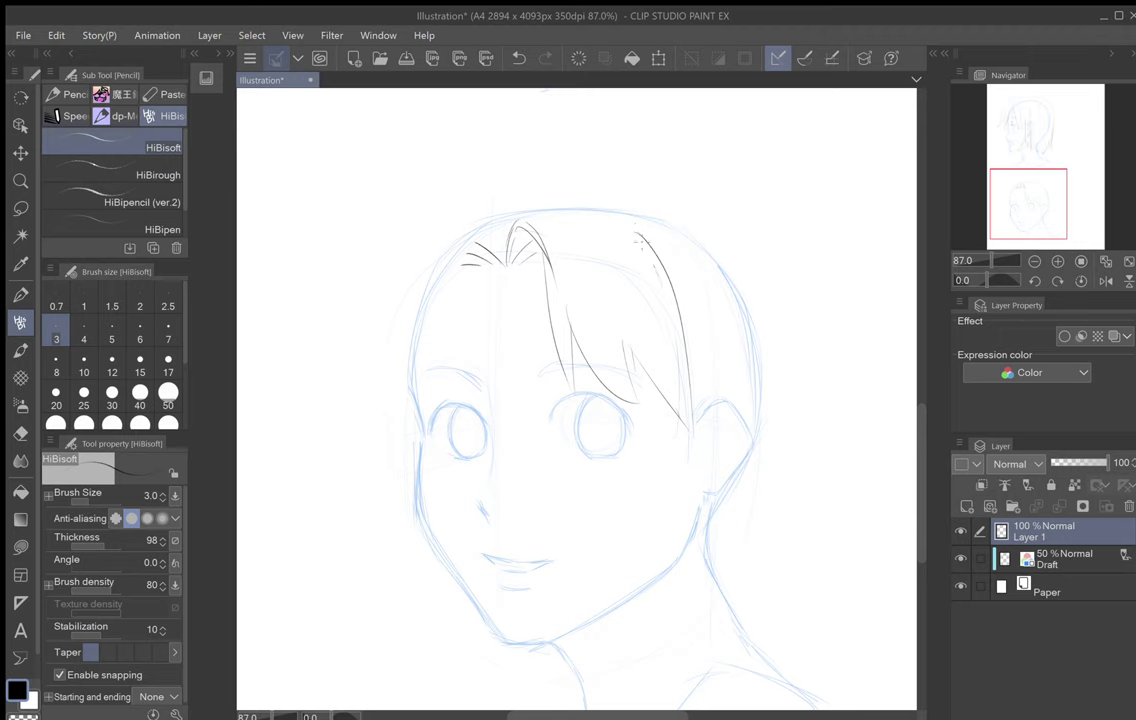
Step: Sketch fringe locks from the parting over the three-quarter head's far eye and out past the far temple
mouse_move(476, 243)
mouse_down()
mouse_move(503, 262)
mouse_move(472, 262)
mouse_move(457, 356)
mouse_up()
drag(460, 280, 471, 412)
mouse_move(470, 410)
mouse_down()
mouse_move(443, 347)
mouse_move(411, 449)
mouse_move(389, 468)
mouse_up()
drag(390, 466, 408, 361)
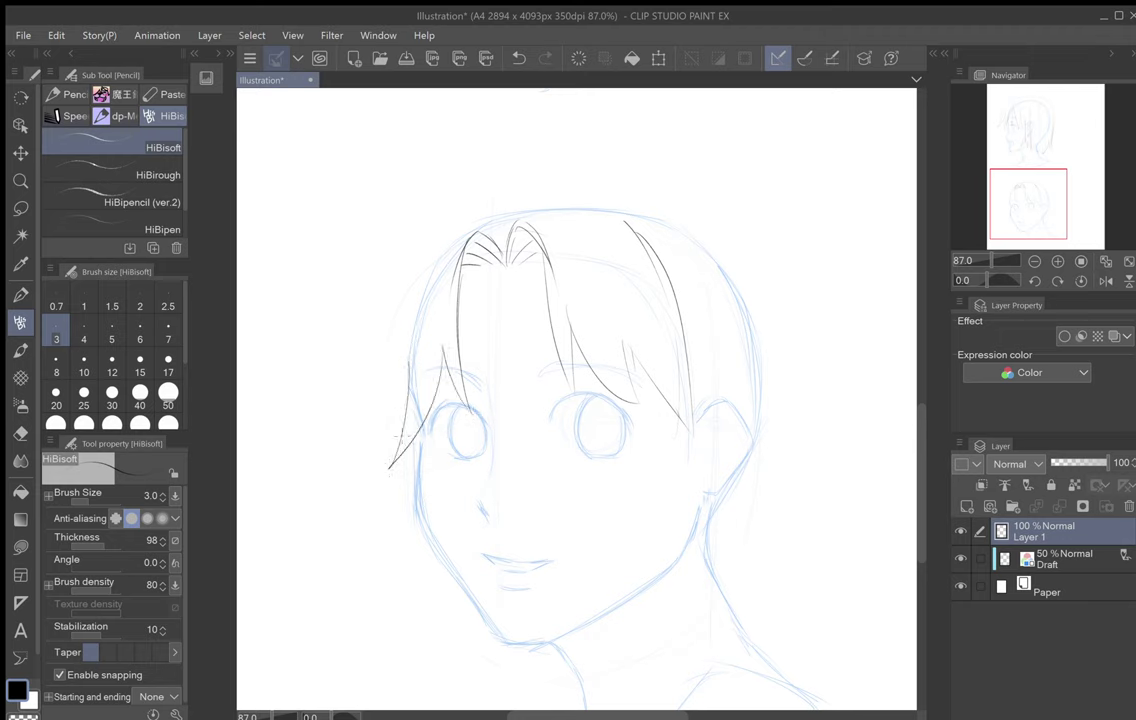
drag(393, 434, 392, 287)
Step: Sketch short pointed hair tips below and behind the three-quarter head's ear, along the side of the neck
mouse_move(713, 503)
mouse_down()
mouse_move(691, 566)
mouse_move(714, 525)
mouse_up()
drag(712, 527, 722, 604)
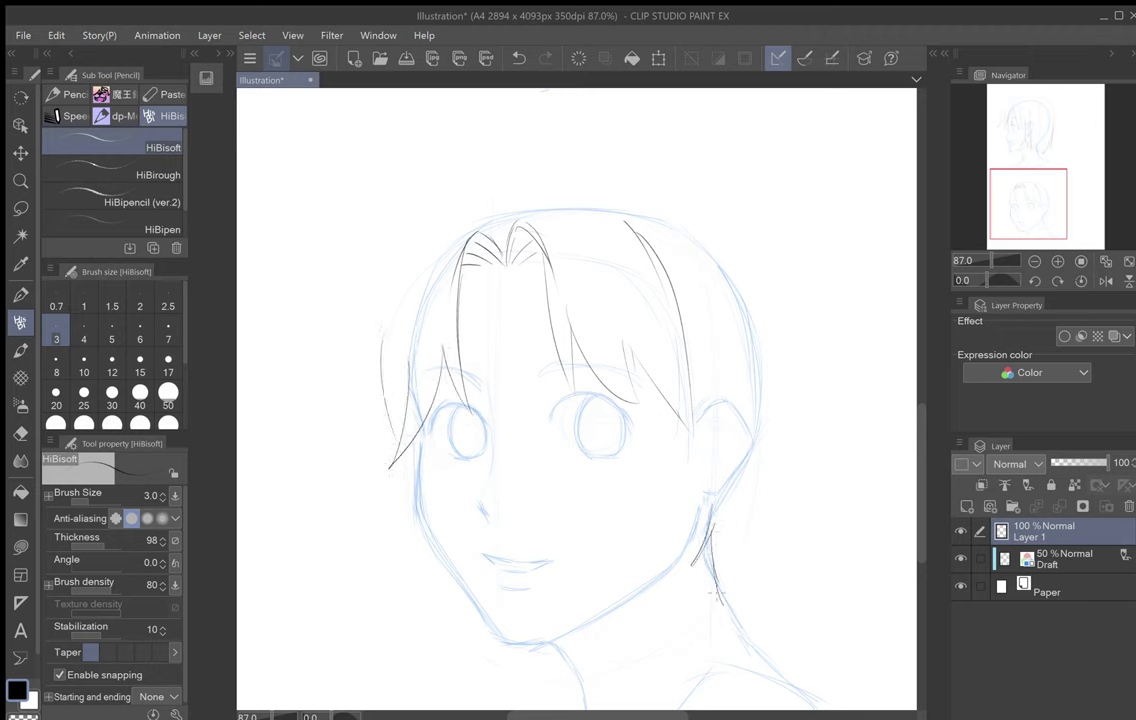
mouse_move(712, 530)
mouse_down()
mouse_move(700, 590)
mouse_move(718, 595)
mouse_move(732, 590)
mouse_move(757, 512)
mouse_up()
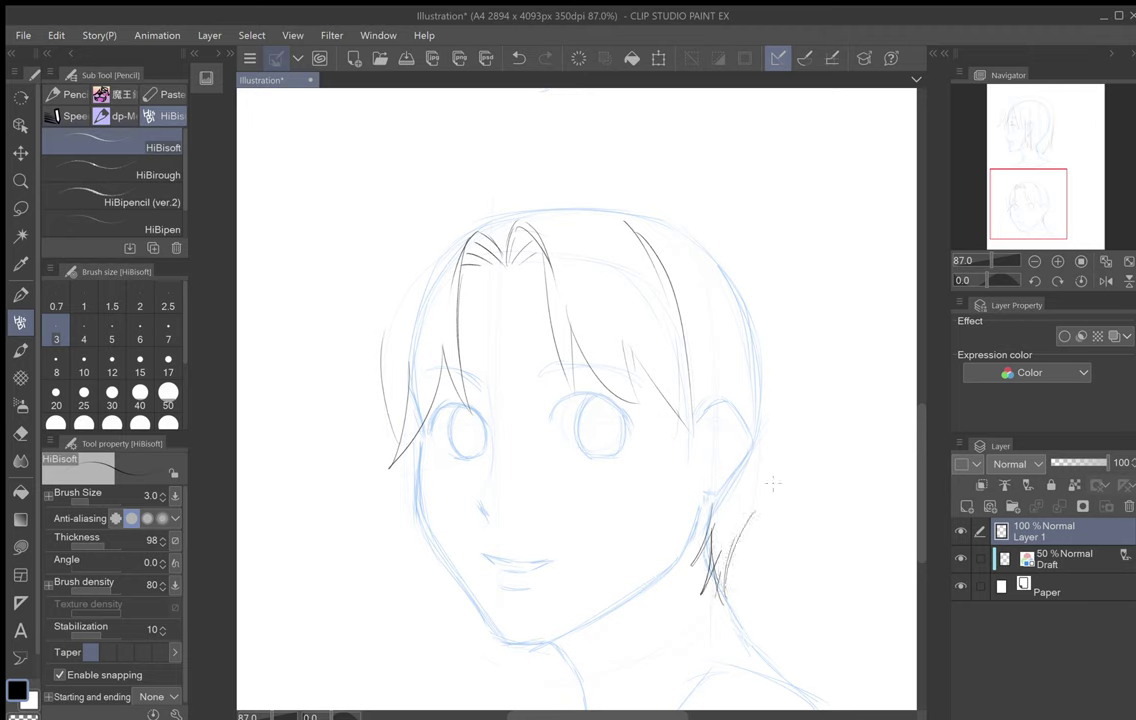
mouse_move(782, 448)
mouse_down()
mouse_move(738, 545)
mouse_move(795, 508)
mouse_up()
drag(764, 402, 814, 500)
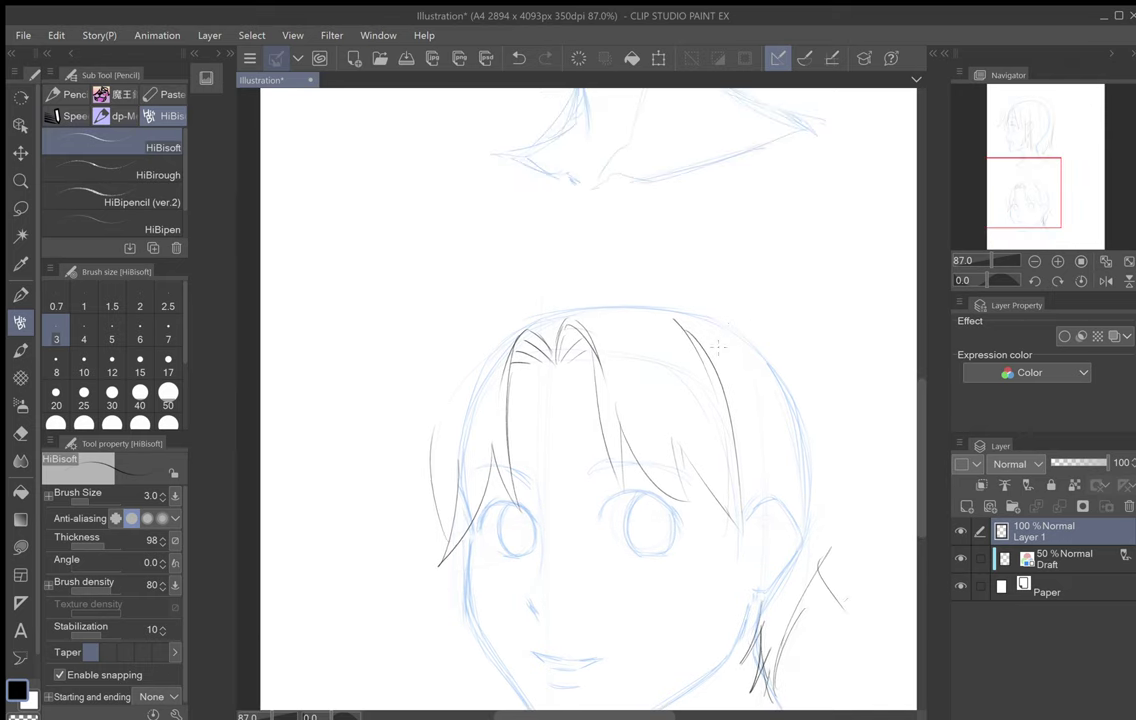
Step: Mark the hair's origin with a small cross at the back of the three-quarter head's crown on the Draft layer, and reactivate Layer 1
click(1063, 567)
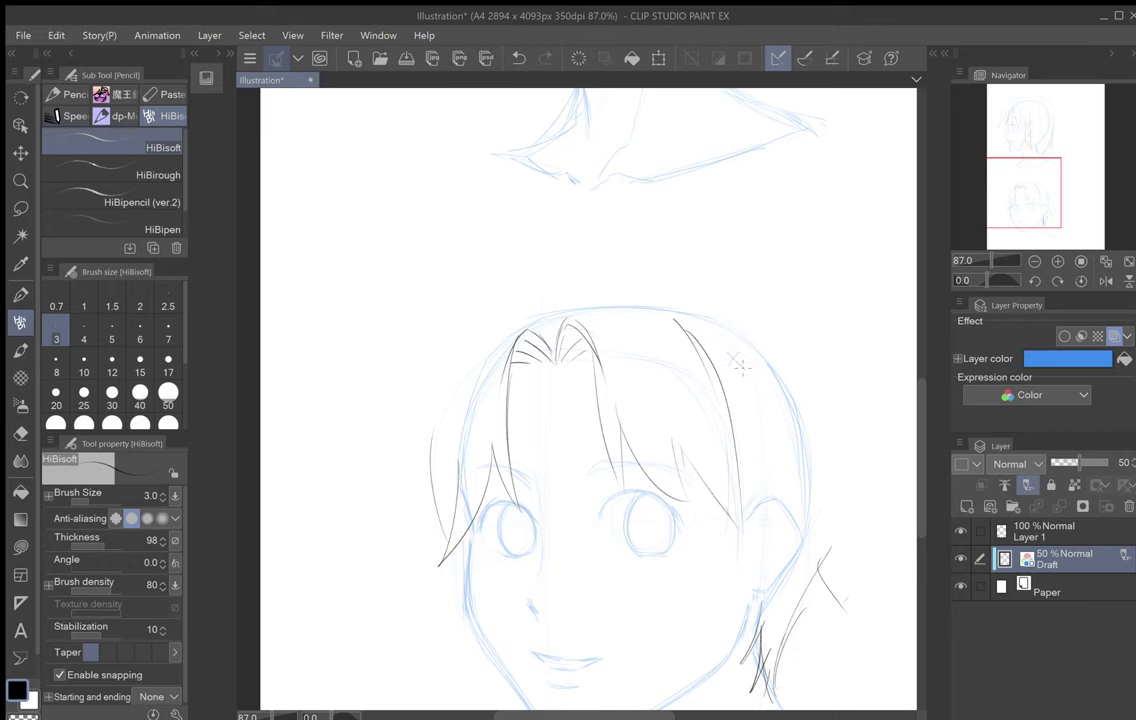
scroll(720, 300, up, 10)
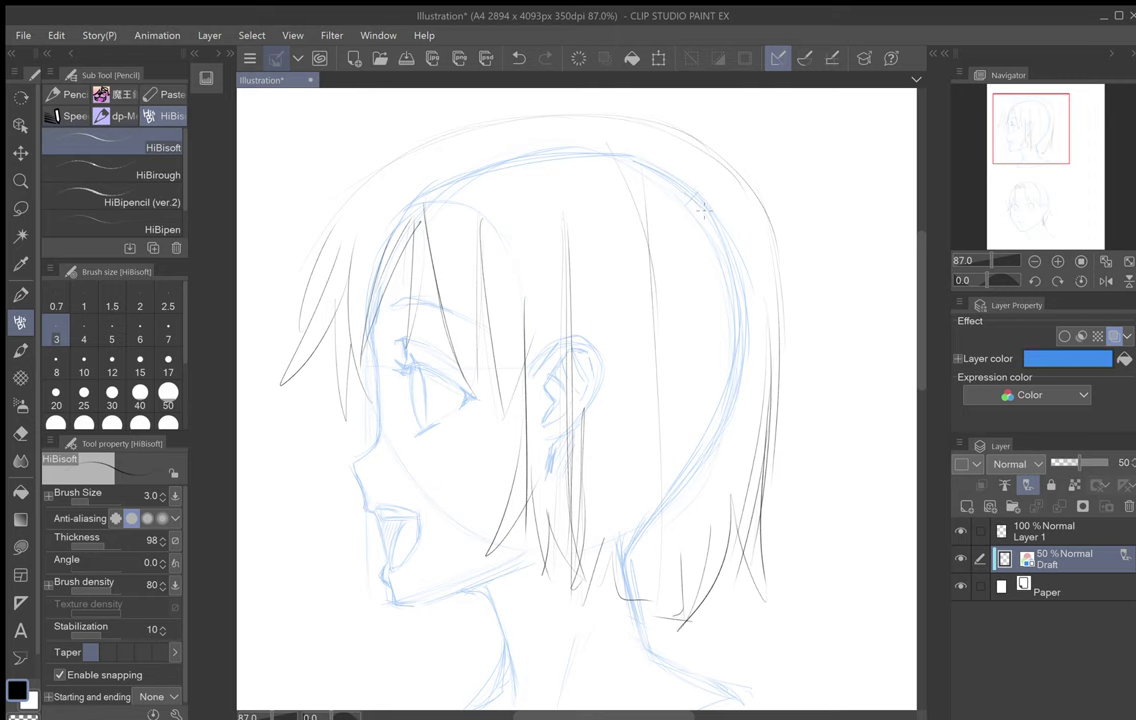
scroll(697, 203, down, 10)
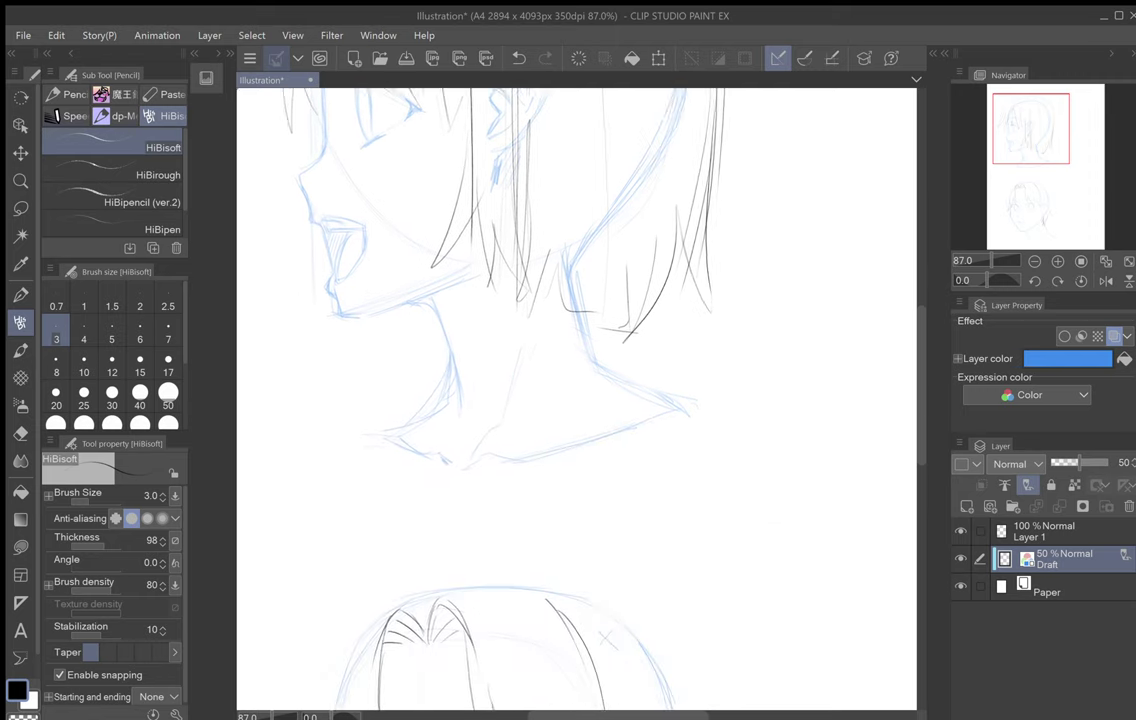
click(1050, 531)
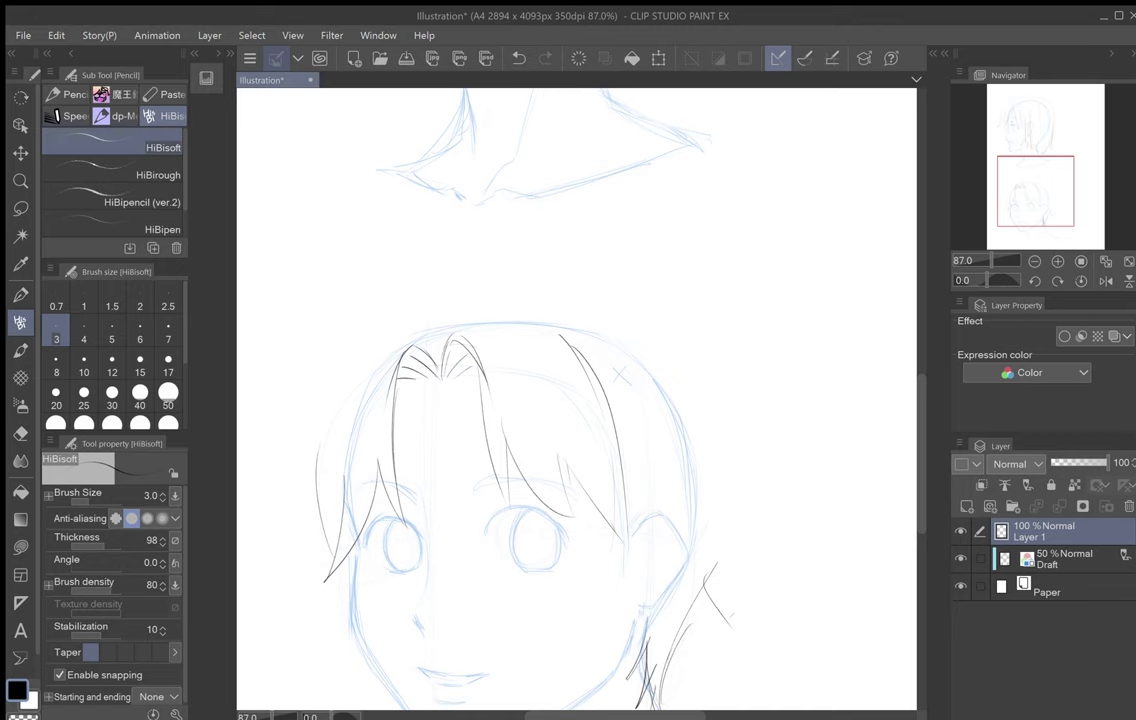
Step: Sketch a spiky hair outline above the three-quarter head's crown, and undo the strokes in front of the rear spike
drag(577, 400, 642, 407)
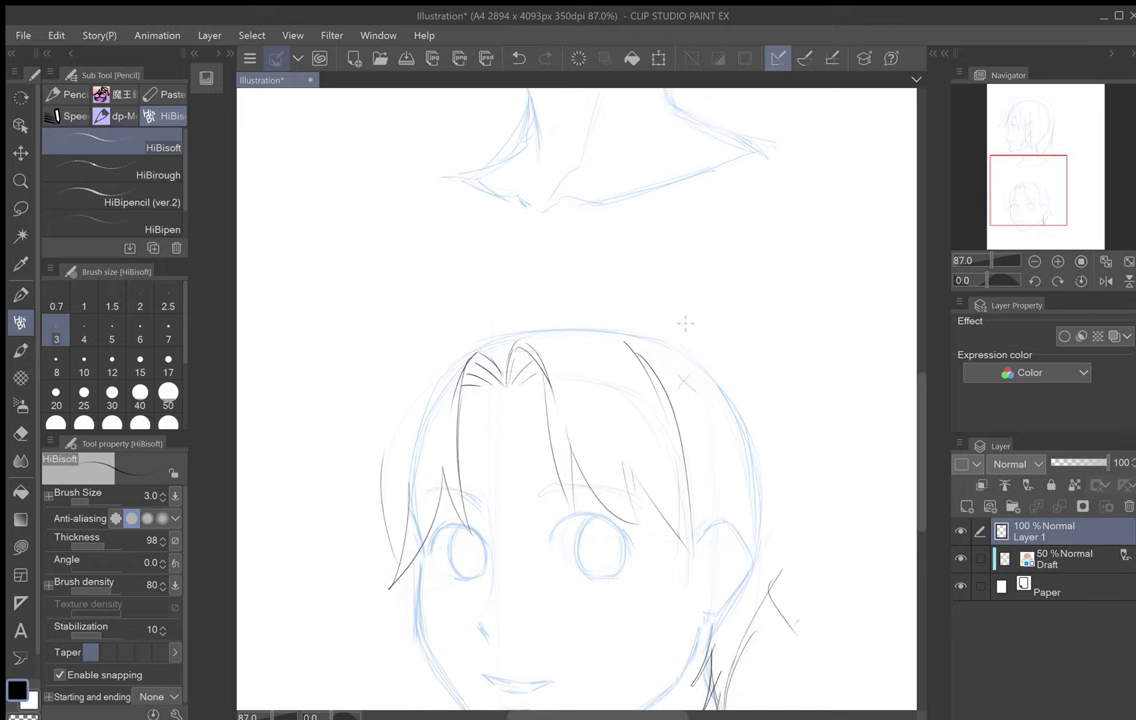
mouse_move(658, 310)
mouse_down()
mouse_move(694, 314)
mouse_move(668, 316)
mouse_move(659, 301)
mouse_up()
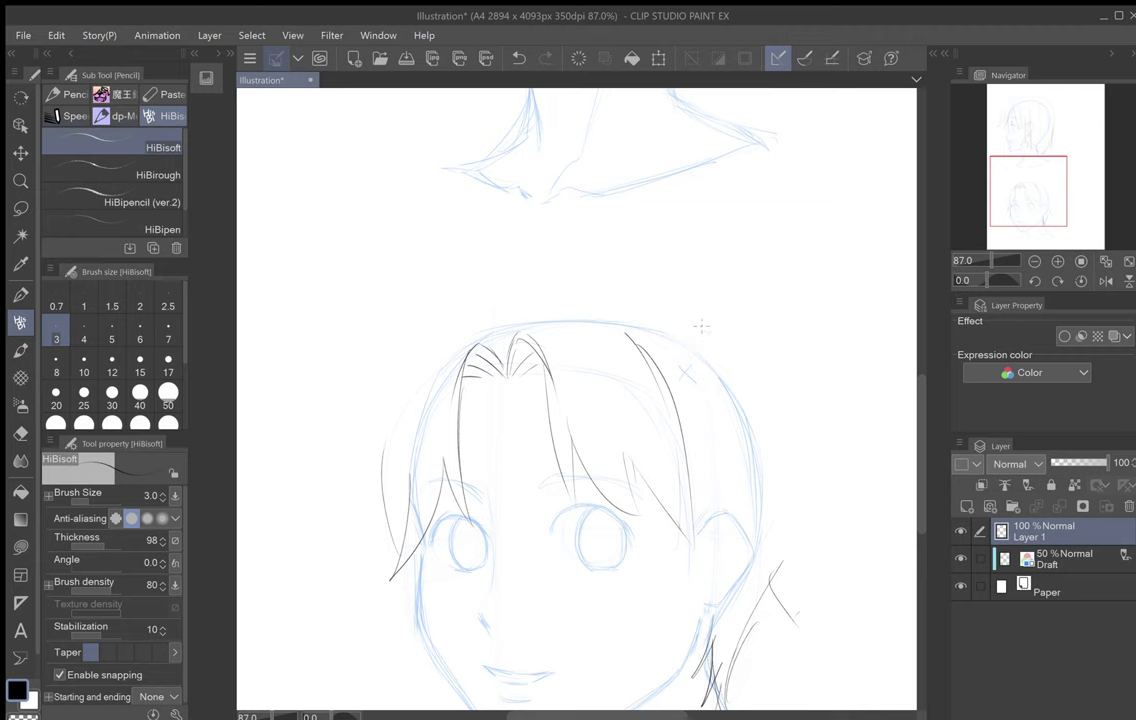
mouse_move(700, 316)
mouse_down()
mouse_move(610, 215)
mouse_move(612, 268)
mouse_move(603, 251)
mouse_move(615, 256)
mouse_move(560, 237)
mouse_move(413, 237)
mouse_move(449, 264)
mouse_move(293, 353)
mouse_up()
drag(293, 353, 407, 288)
drag(349, 357, 367, 333)
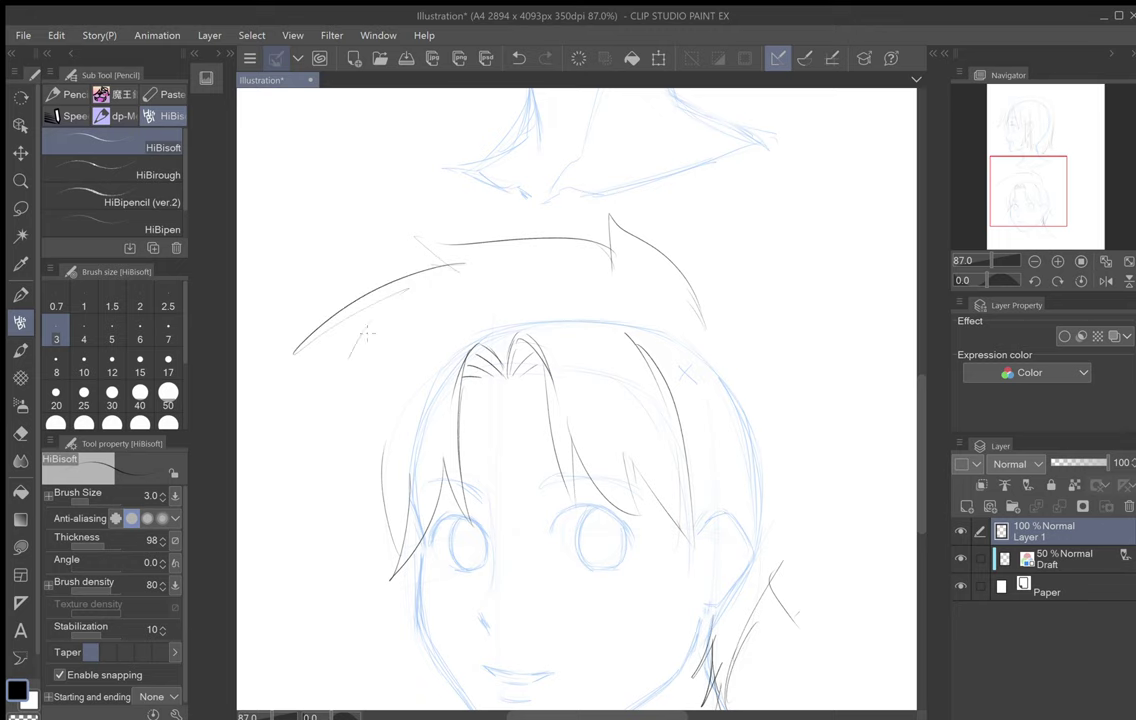
key(ctrl+z)
key(ctrl+z)
key(ctrl+z)
key(ctrl+z)
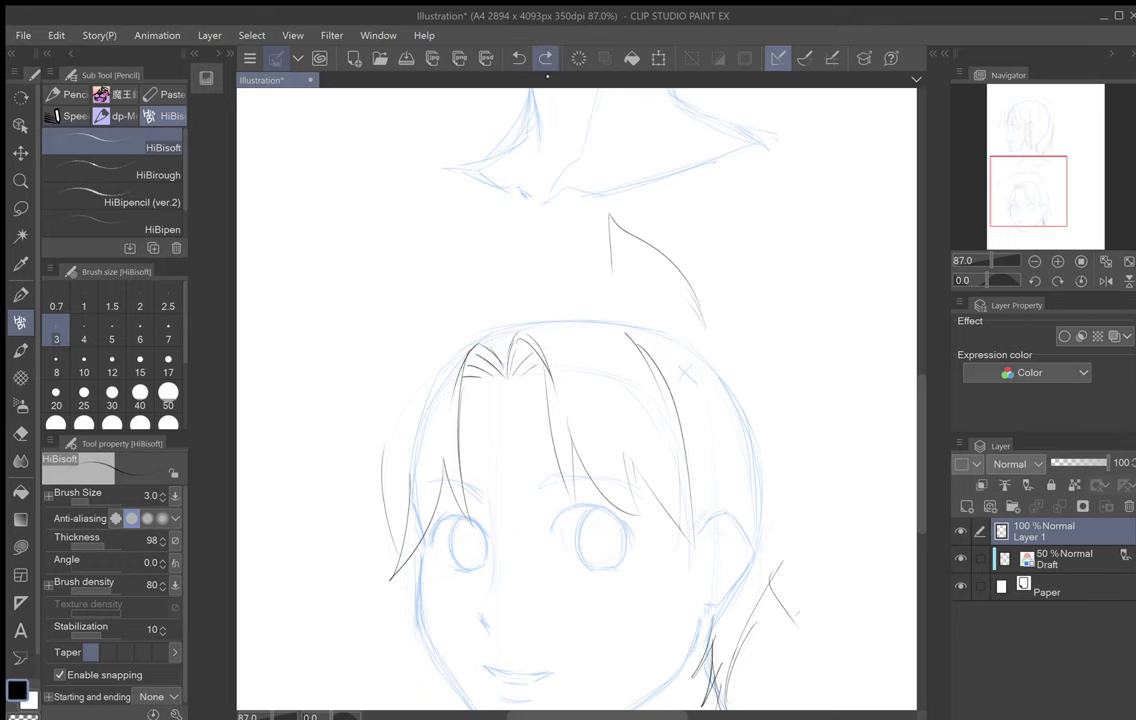
Step: Sketch the three-quarter head's spiky hair outline across the crown, down past the far side of the face and down the back
mouse_move(700, 500)
mouse_down()
mouse_move(735, 418)
mouse_move(682, 317)
mouse_up()
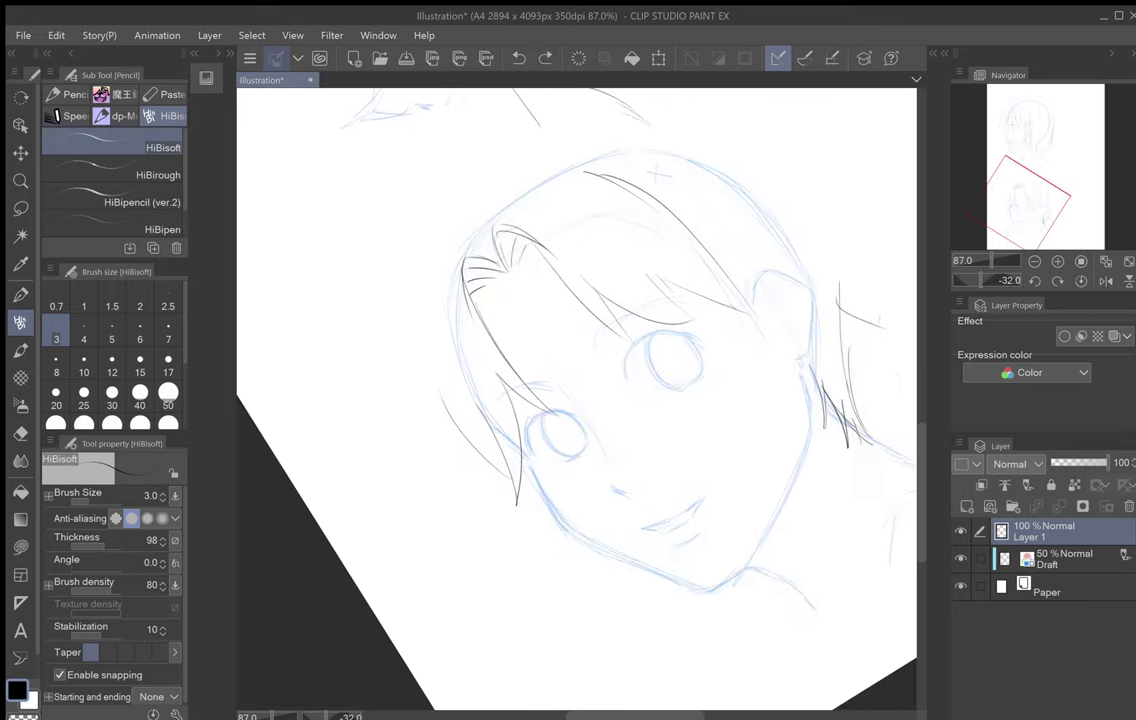
mouse_move(548, 500)
mouse_down()
mouse_move(535, 573)
mouse_move(510, 510)
mouse_up()
mouse_move(517, 547)
mouse_down()
mouse_move(496, 493)
mouse_move(398, 542)
mouse_move(419, 432)
mouse_up()
mouse_move(413, 485)
mouse_down()
mouse_move(414, 431)
mouse_move(360, 436)
mouse_move(378, 300)
mouse_move(363, 420)
mouse_move(397, 335)
mouse_up()
drag(397, 335, 424, 511)
mouse_move(699, 458)
mouse_down()
mouse_move(500, 300)
mouse_move(464, 292)
mouse_move(325, 297)
mouse_move(400, 313)
mouse_move(377, 405)
mouse_move(334, 151)
mouse_move(336, 178)
mouse_move(294, 206)
mouse_up()
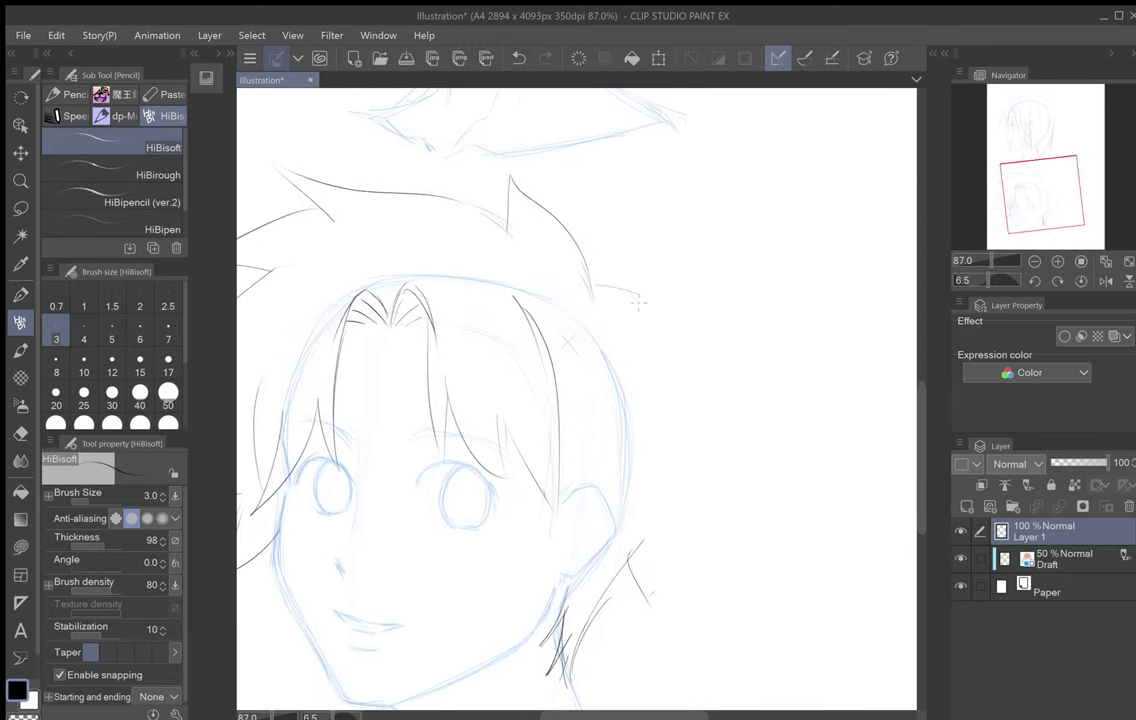
mouse_move(592, 290)
mouse_down()
mouse_move(703, 333)
mouse_move(646, 355)
mouse_move(709, 510)
mouse_move(659, 490)
mouse_move(673, 590)
mouse_move(634, 566)
mouse_up()
drag(619, 360, 707, 389)
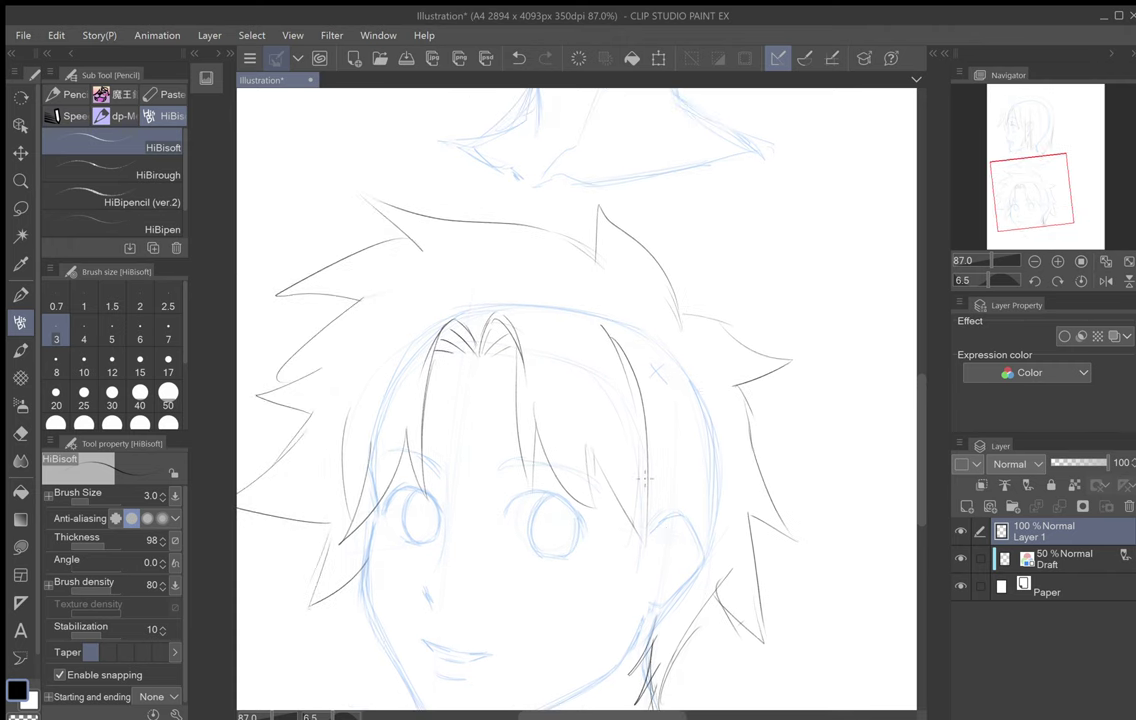
Step: Sketch pointed locks over the three-quarter head's ear, a strand down behind them, and a curved strand above the front hairline
drag(645, 479, 678, 569)
mouse_move(667, 504)
mouse_down()
mouse_move(713, 557)
mouse_move(714, 481)
mouse_up()
mouse_move(714, 528)
mouse_down()
mouse_move(712, 453)
mouse_move(688, 348)
mouse_up()
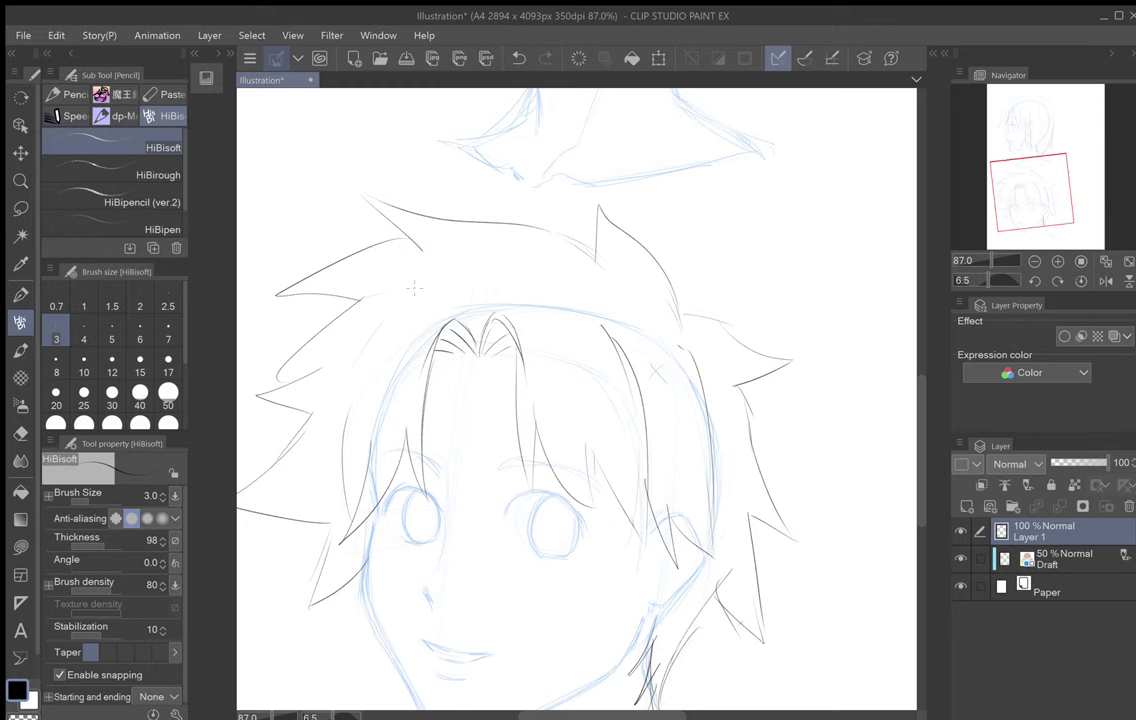
mouse_move(407, 284)
mouse_down()
mouse_move(432, 263)
mouse_move(468, 280)
mouse_up()
drag(543, 296, 570, 214)
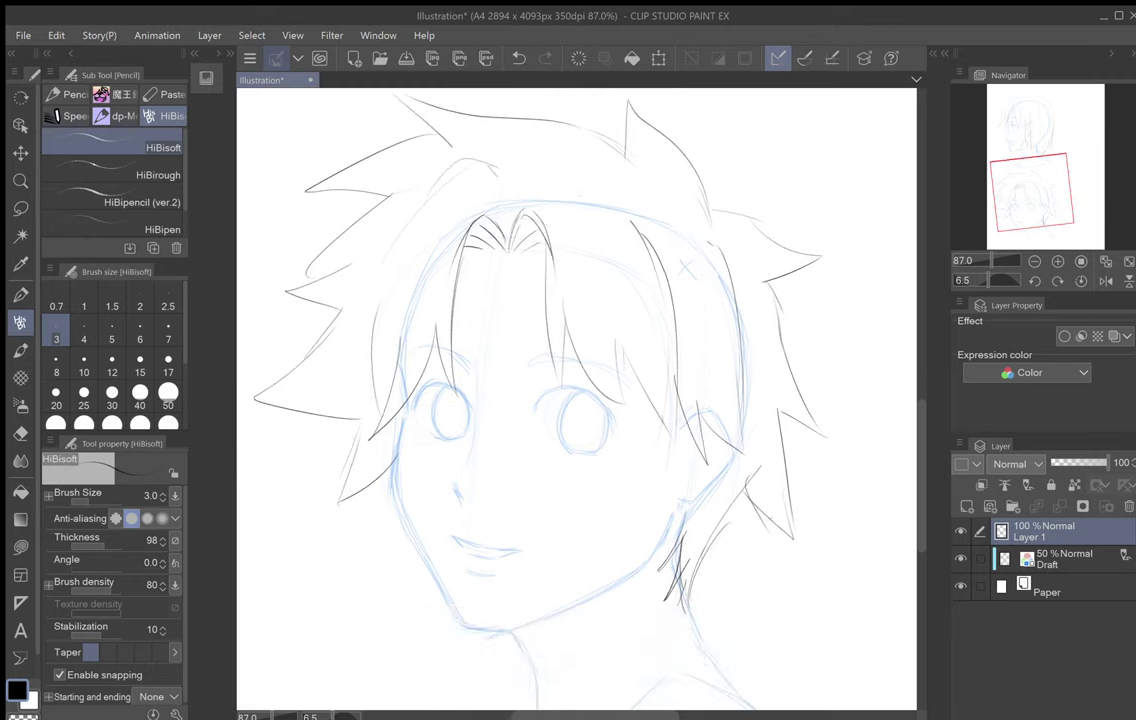
Step: Reset the canvas rotation and erase the hair spikes above and behind the three-quarter head's crown with the Soft eraser
key(ctrl+at)
key(ctrl+minus)
drag(577, 399, 577, 455)
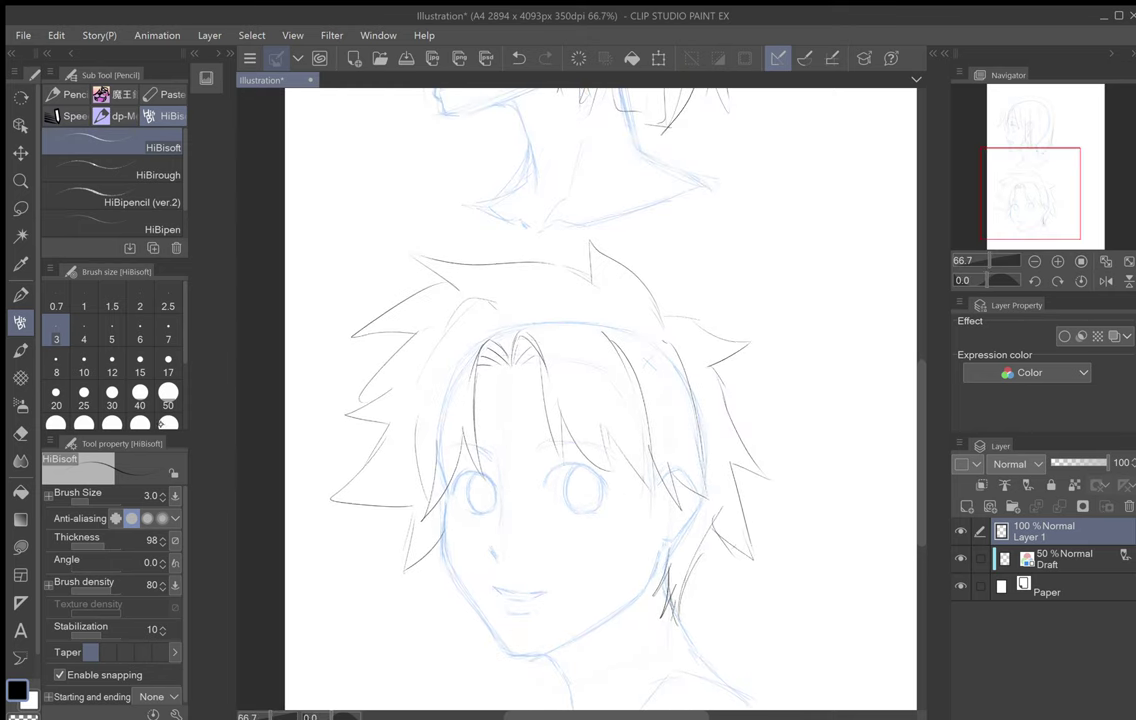
key(e)
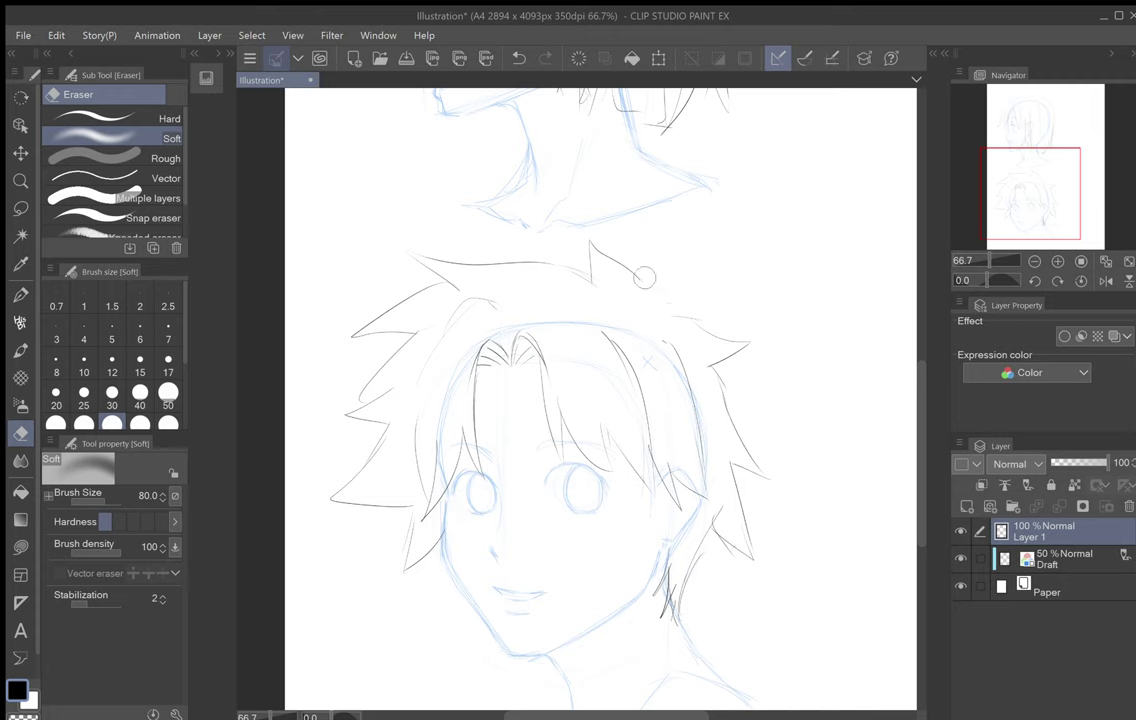
mouse_move(645, 278)
mouse_down()
mouse_move(591, 241)
mouse_move(563, 257)
mouse_move(568, 268)
mouse_up()
mouse_move(669, 300)
mouse_down()
mouse_move(694, 329)
mouse_move(730, 332)
mouse_up()
Step: Redraw taller, sharper hair spikes above and behind the three-quarter head's crown with the HiBisoft pencil
click(20, 322)
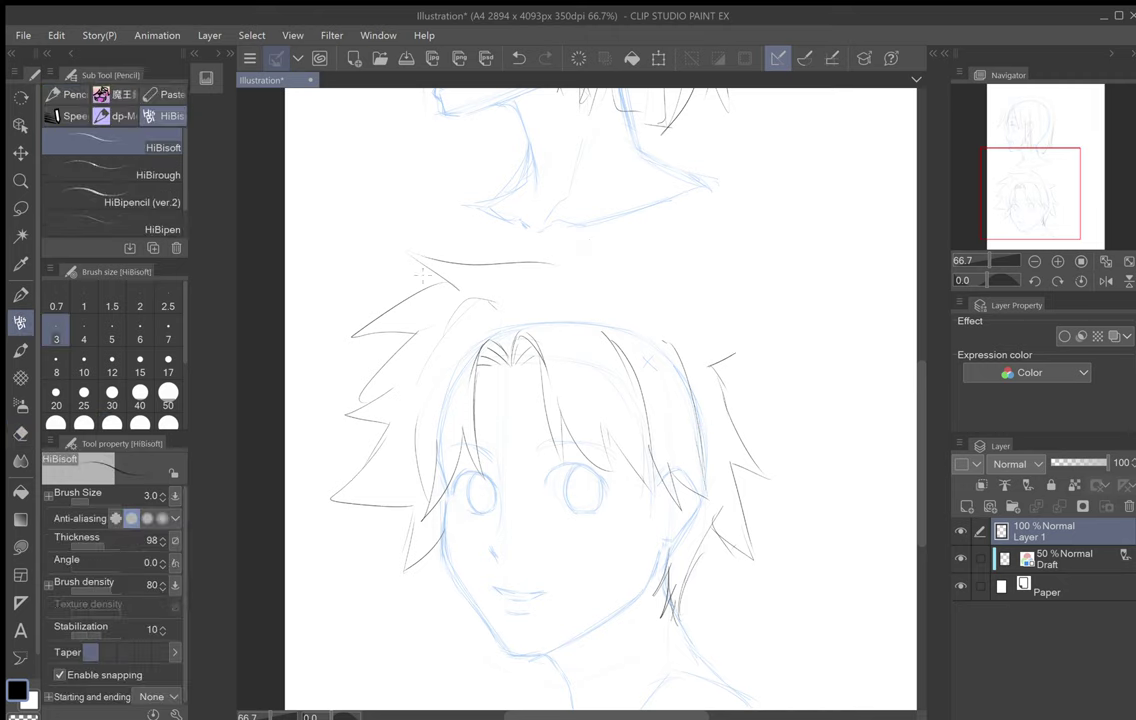
mouse_move(677, 281)
mouse_down()
mouse_move(641, 210)
mouse_move(638, 262)
mouse_up()
drag(638, 262, 519, 229)
drag(519, 229, 559, 272)
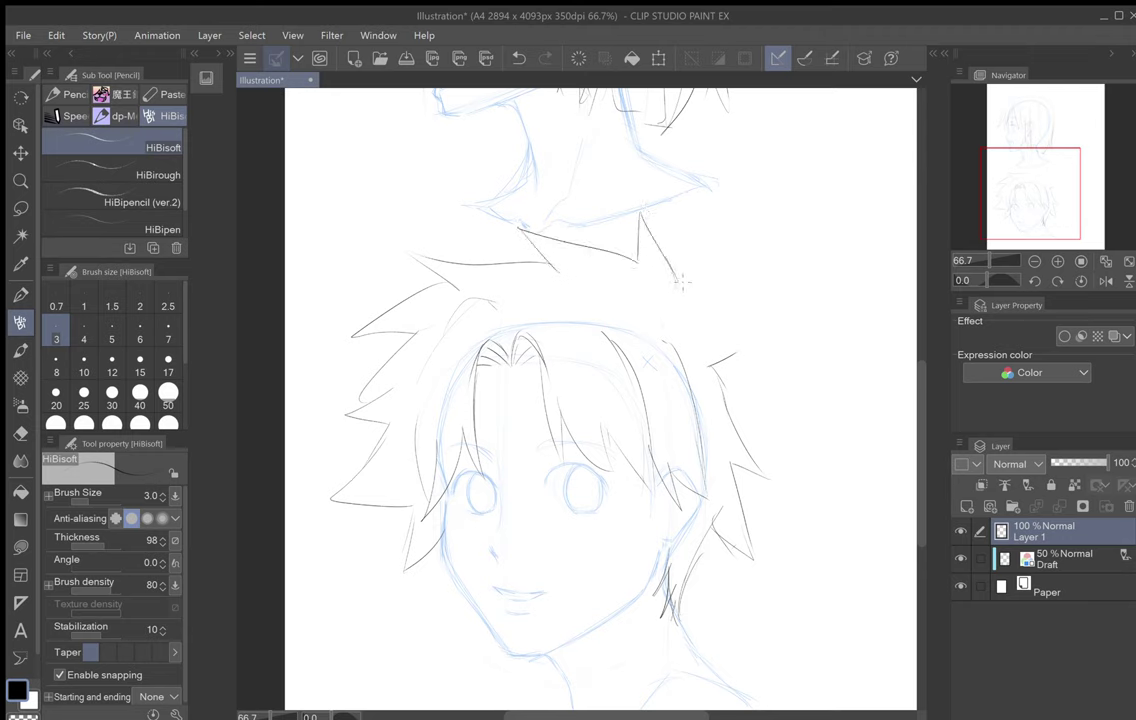
mouse_move(681, 283)
mouse_down()
mouse_move(780, 300)
mouse_move(741, 348)
mouse_move(694, 320)
mouse_up()
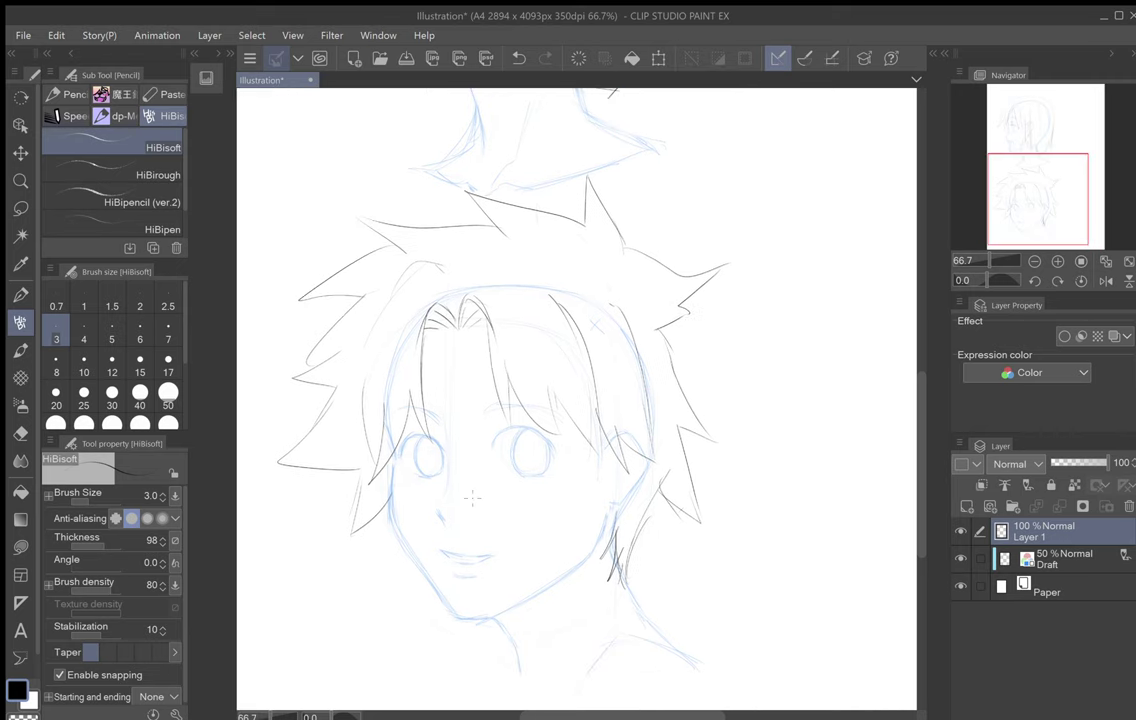
Step: Erase the outline between the back spikes of the three-quarter head's hair and redraw it farther out with the HiBisoft pencil
click(20, 433)
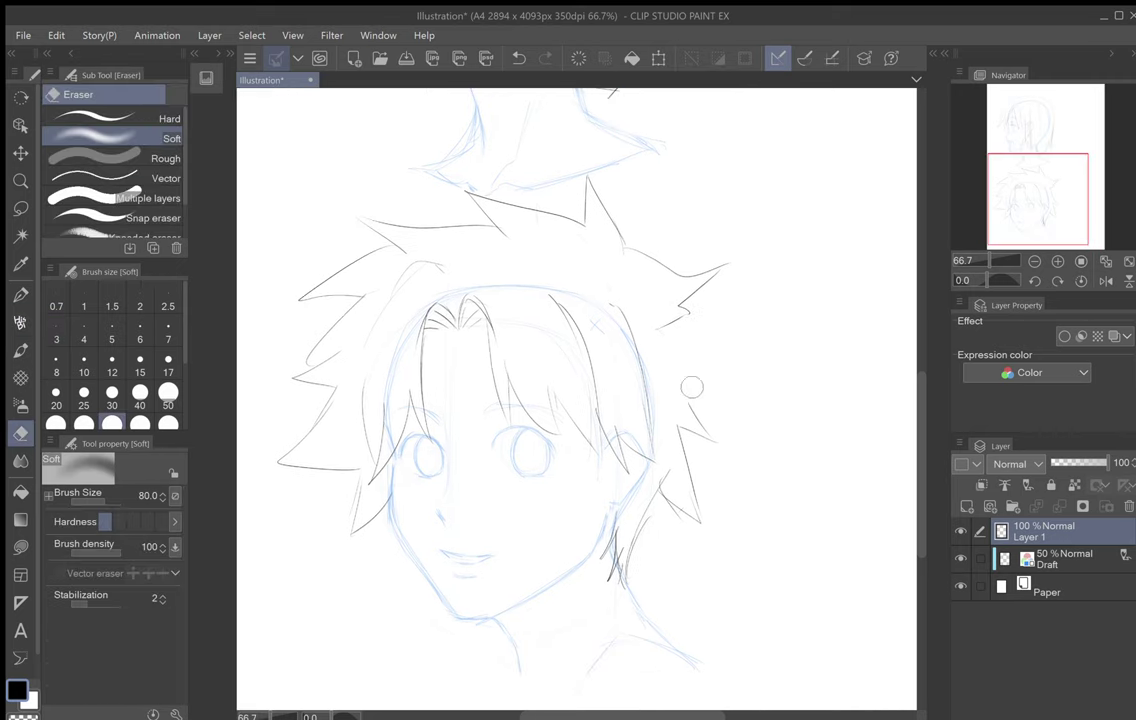
click(20, 322)
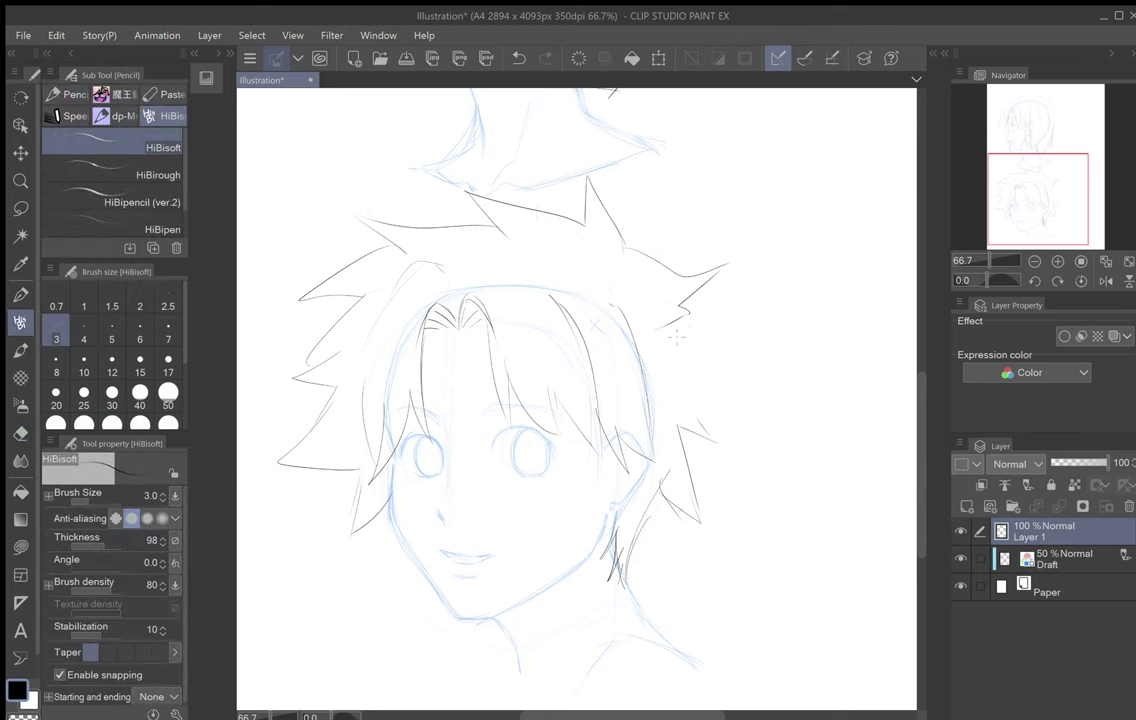
mouse_move(700, 347)
mouse_down()
mouse_move(739, 428)
mouse_move(698, 418)
mouse_up()
scroll(711, 293, down, 3)
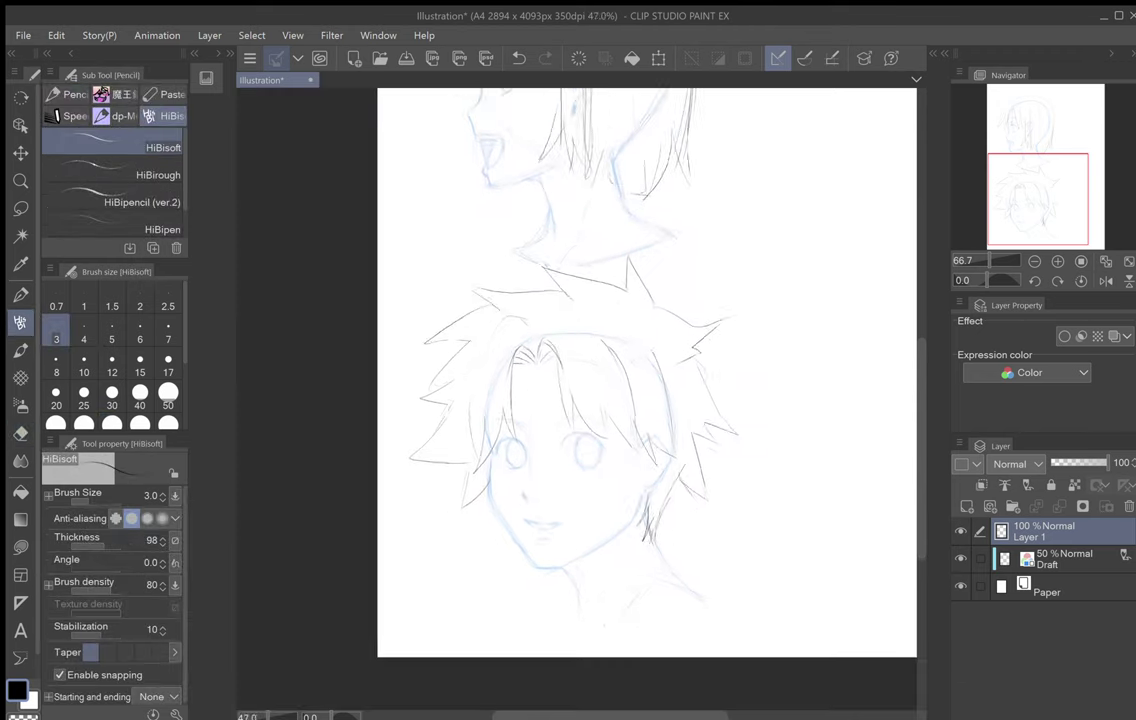
drag(600, 400, 594, 360)
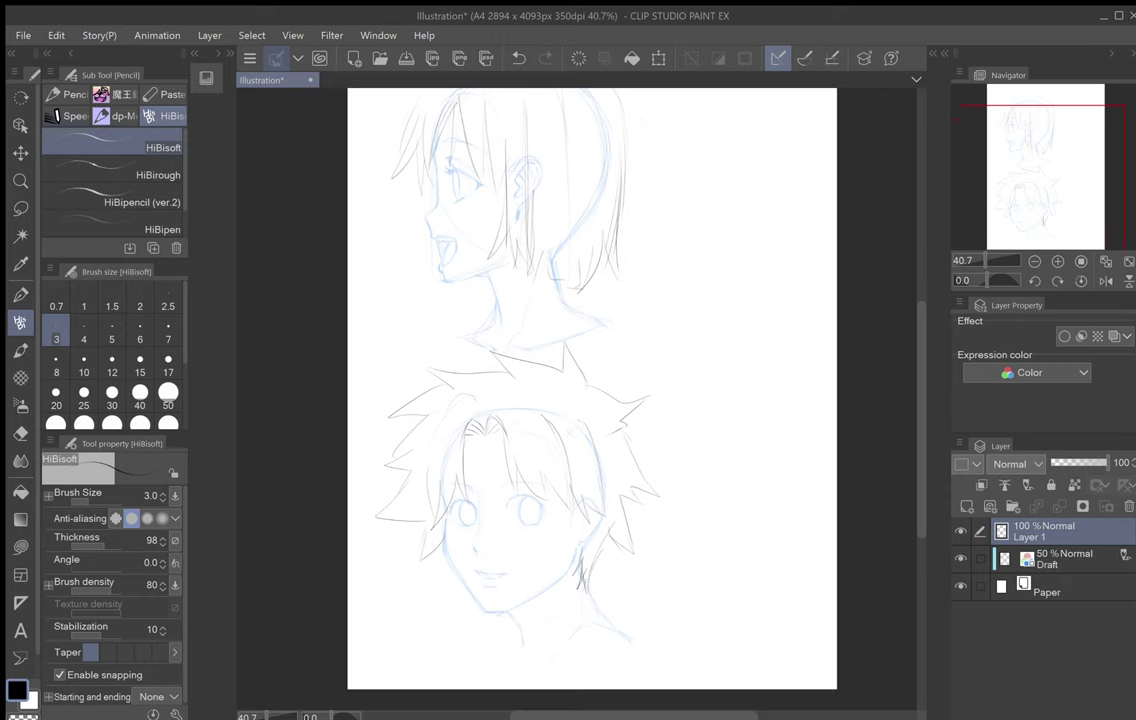
Step: Turn on the layer color effect for the hair sketch layer and set its color to purple
click(1115, 337)
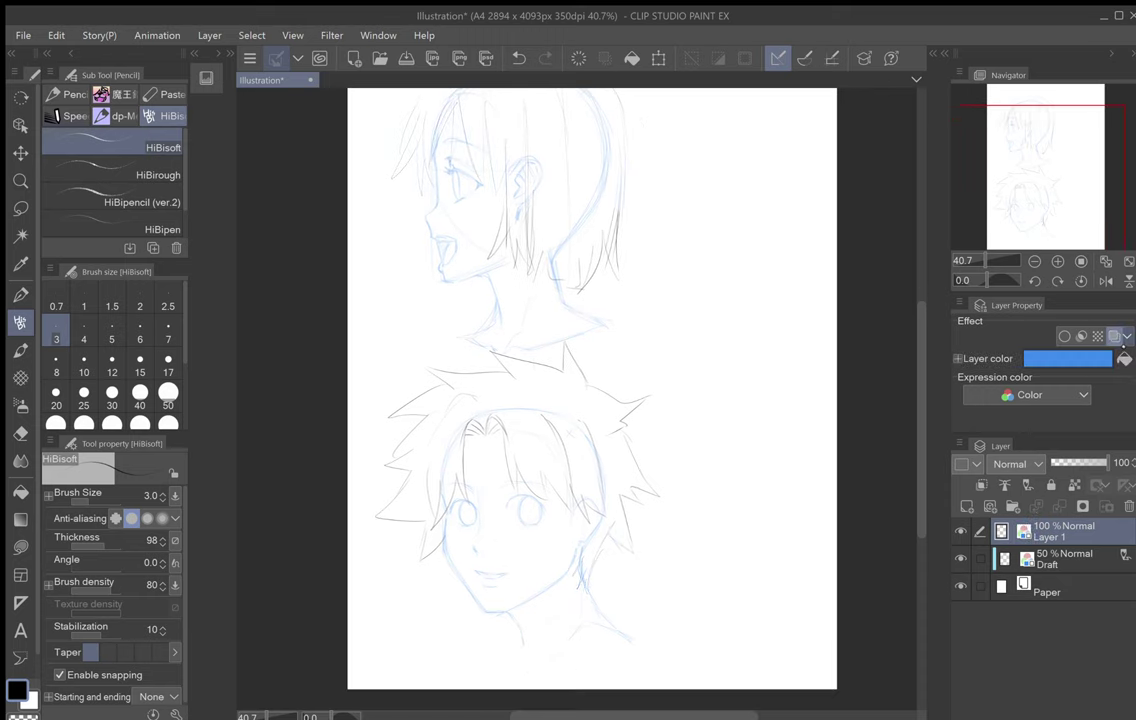
click(1091, 366)
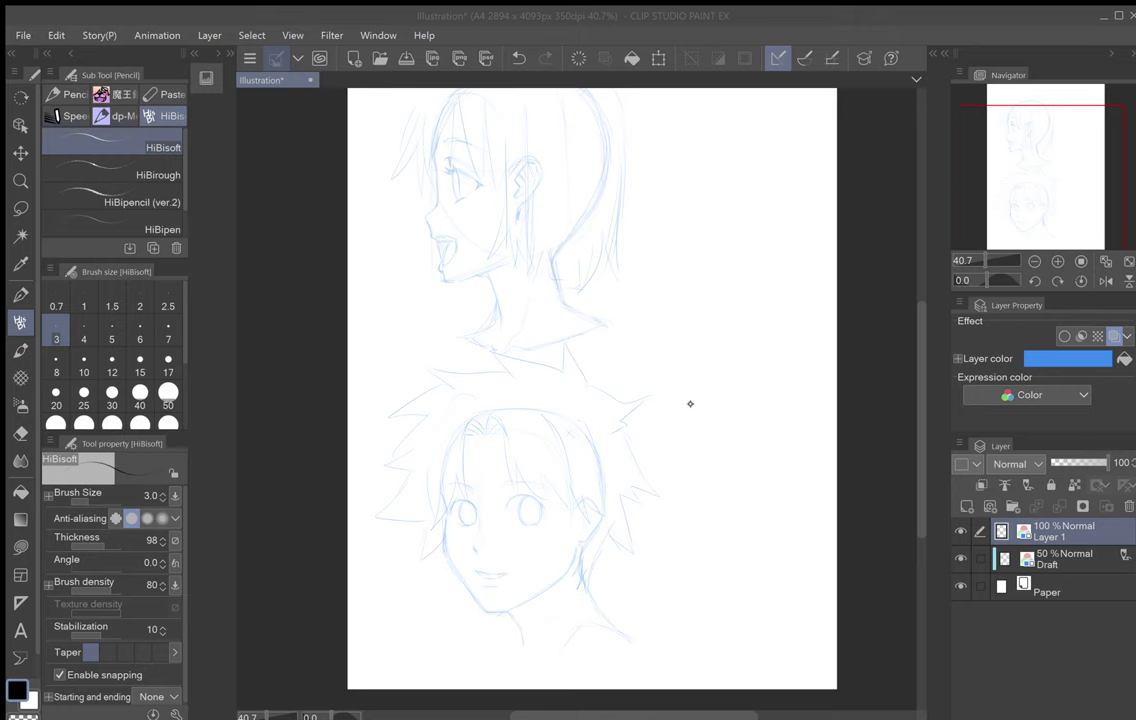
click(833, 277)
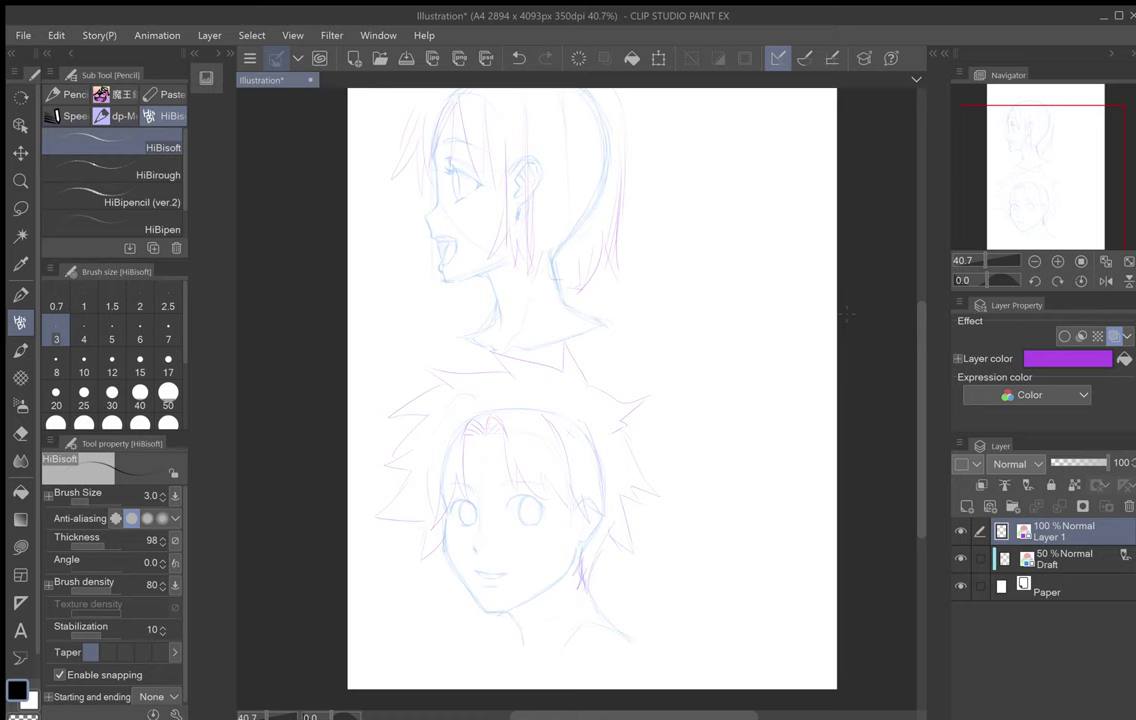
Step: Lower the hair sketch layer's opacity to 50% and add a new layer above it
click(1076, 463)
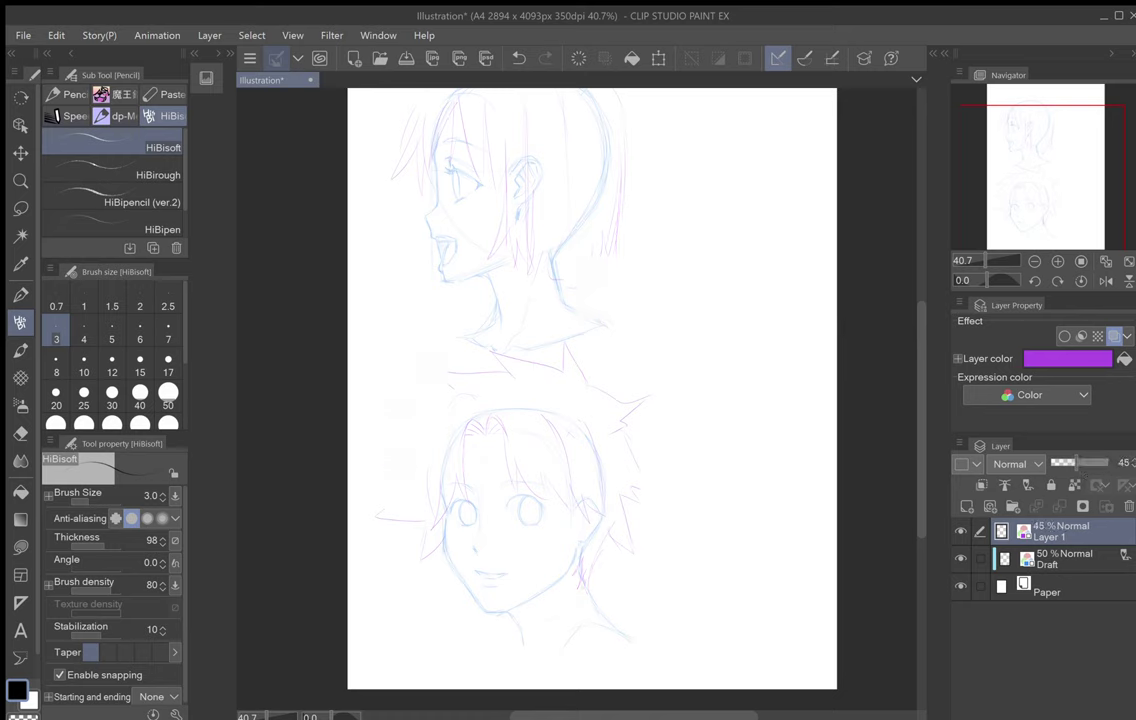
drag(1076, 462, 1081, 462)
click(967, 507)
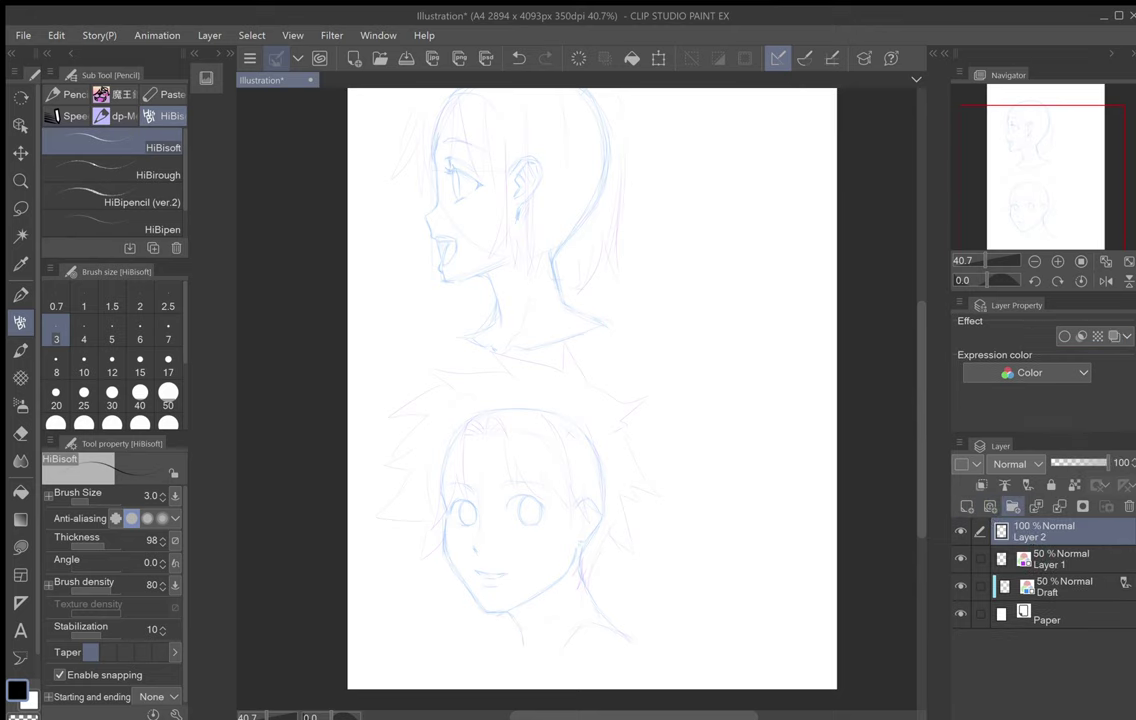
Step: Draw dark pointed bangs over the profile head's eye on the new layer with the HiBisoft pencil
drag(580, 380, 638, 447)
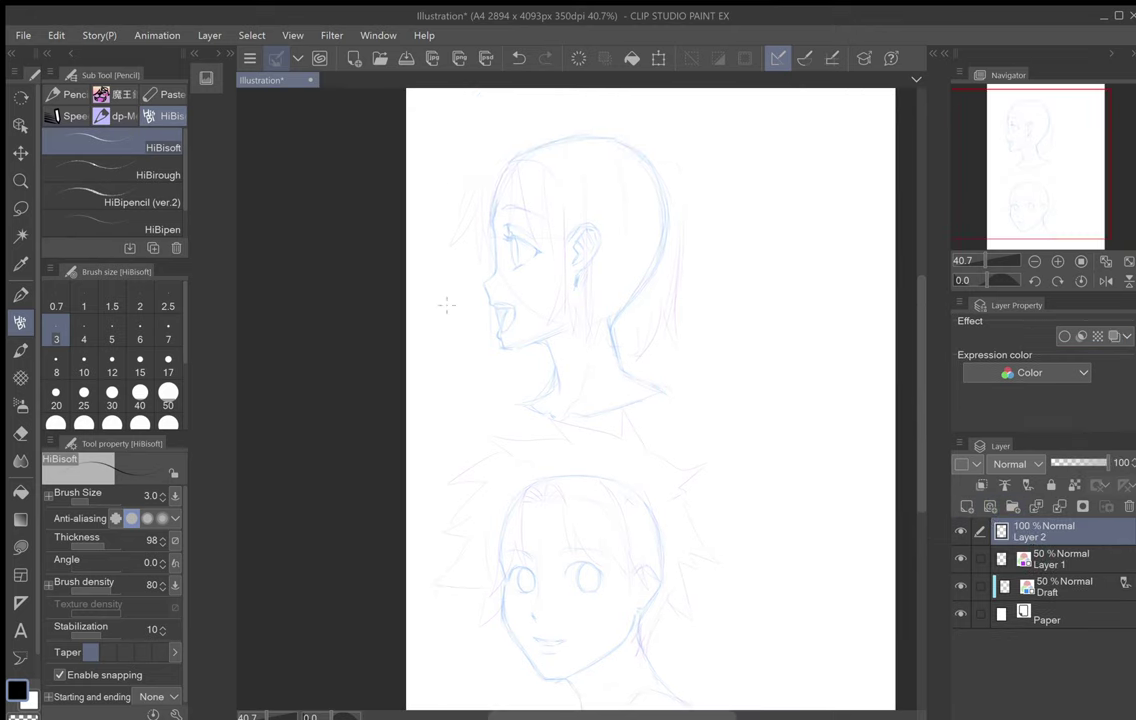
drag(446, 305, 476, 482)
ctrl+drag(611, 450, 715, 450)
drag(577, 380, 579, 463)
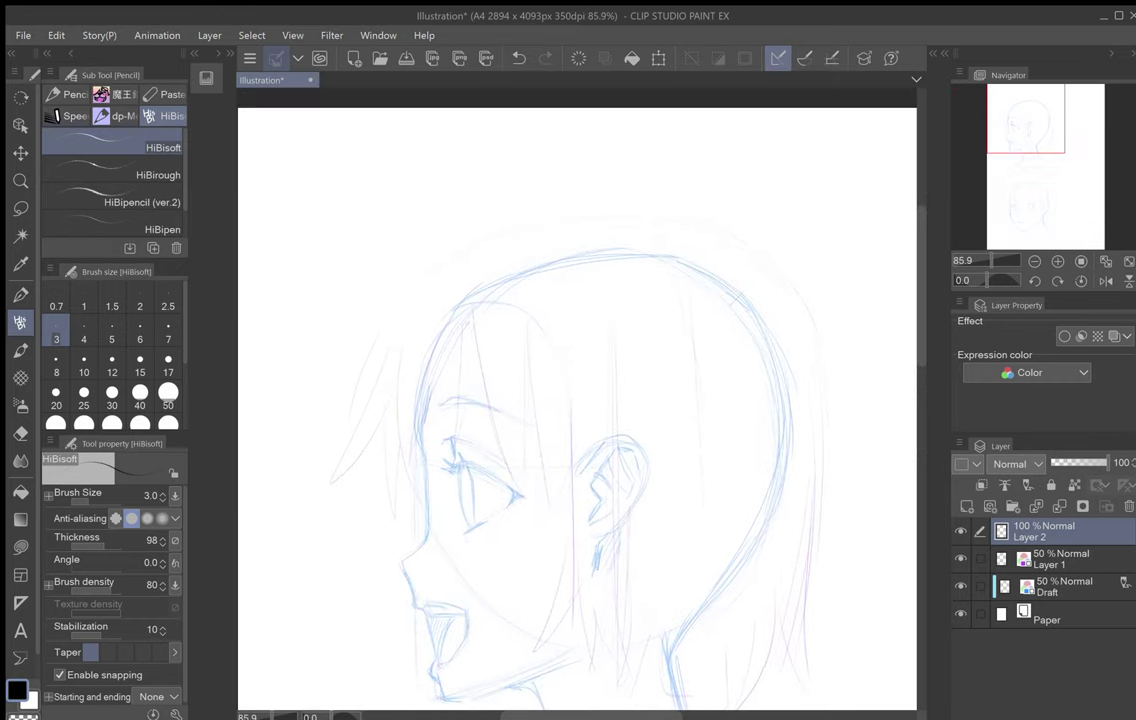
key(ctrl+plus)
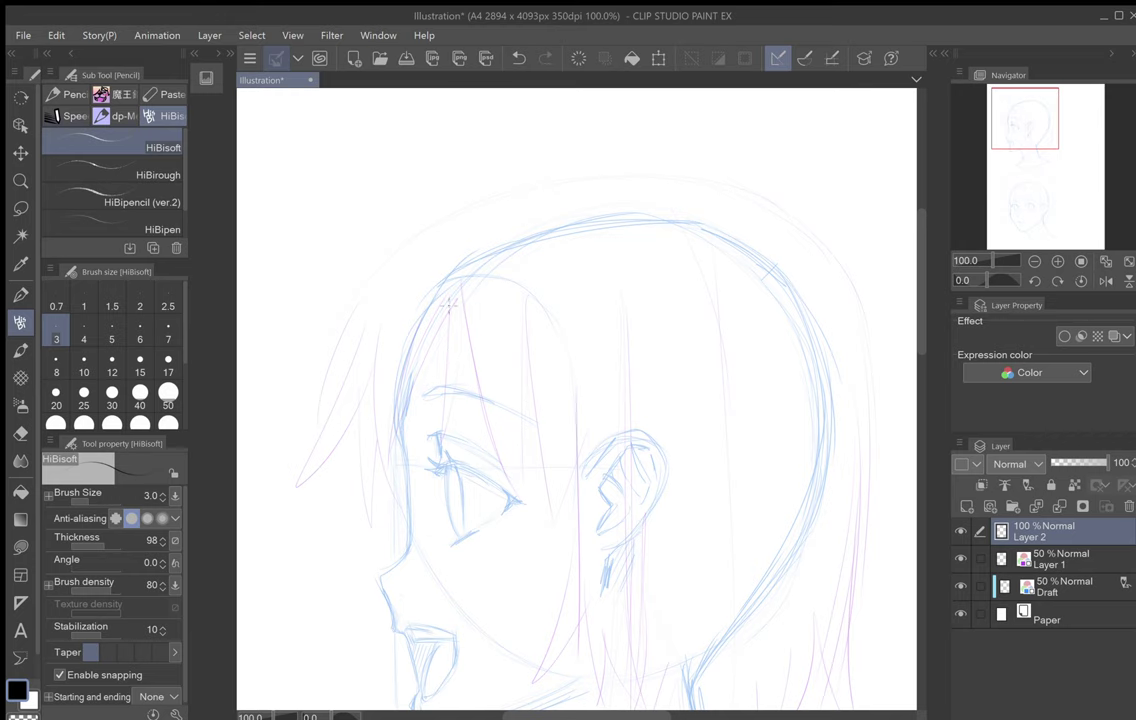
mouse_move(446, 288)
mouse_down()
mouse_move(454, 468)
mouse_move(457, 346)
mouse_move(487, 440)
mouse_up()
drag(457, 333, 507, 470)
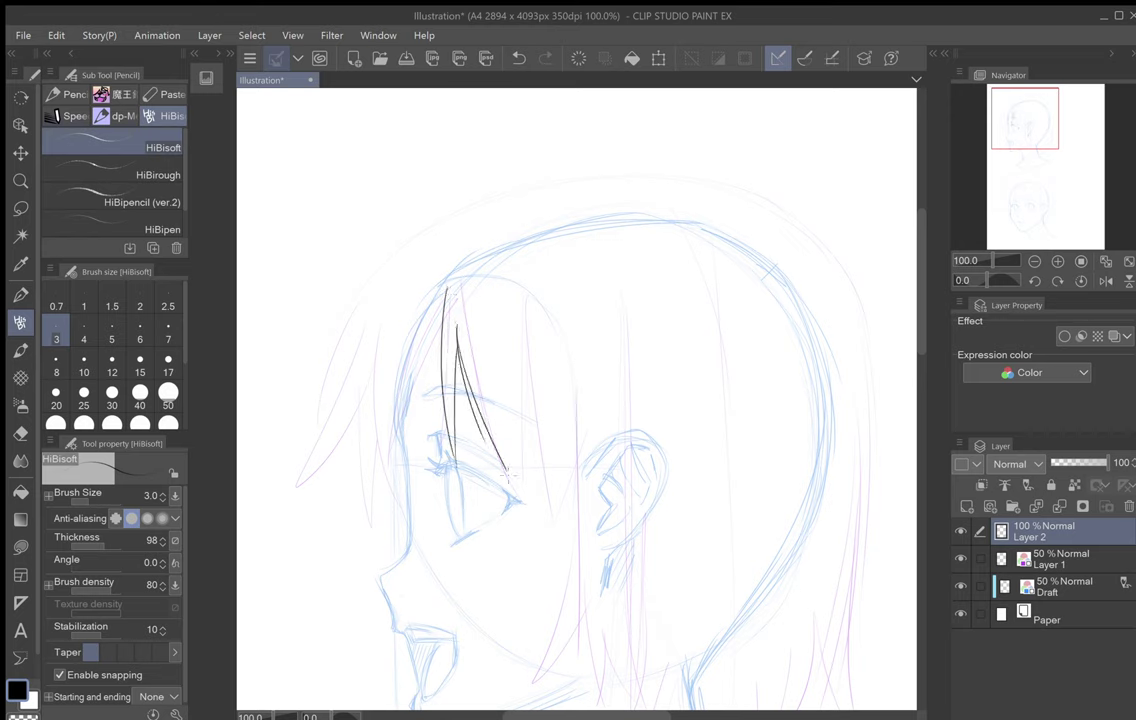
mouse_move(477, 425)
mouse_down()
mouse_move(509, 491)
mouse_move(506, 527)
mouse_up()
mouse_move(505, 458)
mouse_down()
mouse_move(506, 527)
mouse_move(525, 495)
mouse_move(553, 530)
mouse_up()
mouse_move(552, 527)
mouse_down()
mouse_move(529, 470)
mouse_move(537, 492)
mouse_up()
Step: Draw long strands from the front hairline down toward the bang tips beside the profile head's eye
drag(527, 326, 533, 421)
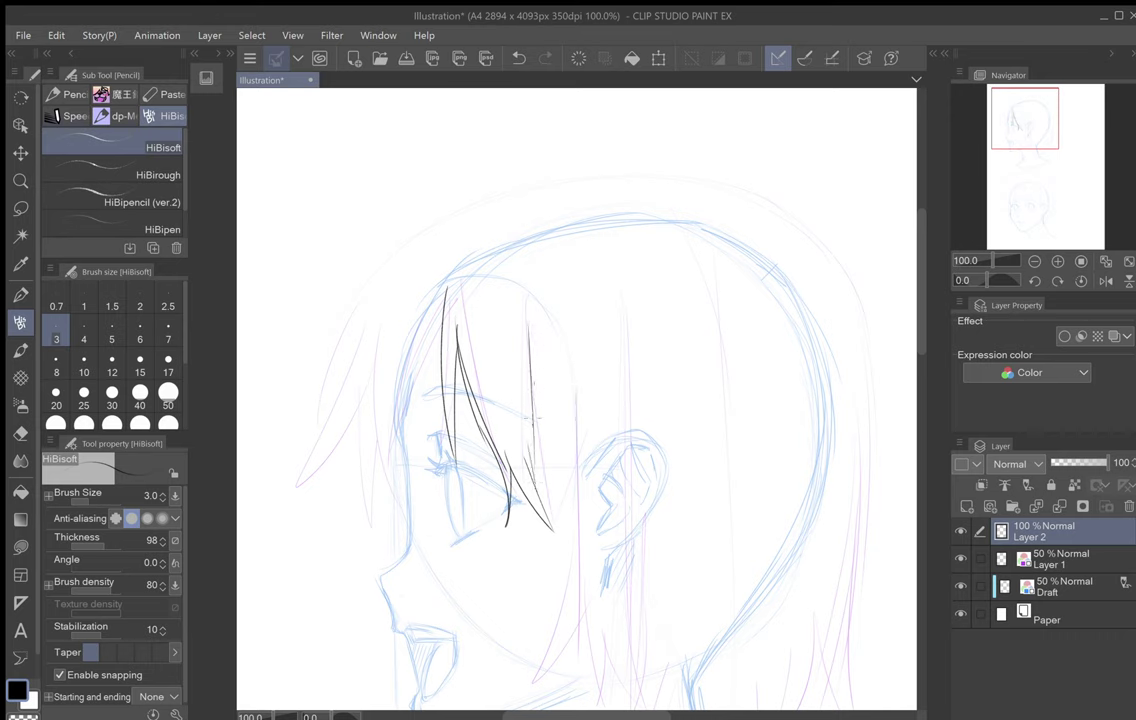
mouse_move(492, 282)
mouse_down()
mouse_move(509, 417)
mouse_move(497, 402)
mouse_move(490, 257)
mouse_up()
drag(487, 361, 485, 236)
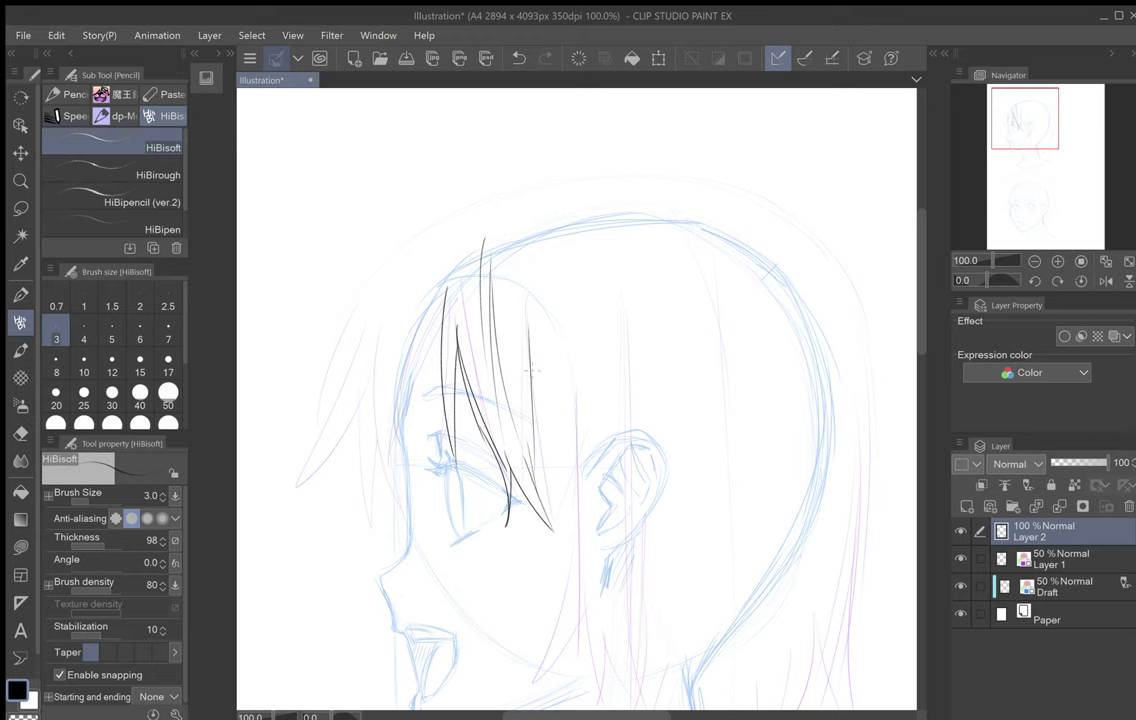
drag(530, 376, 542, 438)
Step: Draw the pointed side lock in front of the profile head's ear, curving down across the cheek to the jaw
mouse_move(518, 267)
mouse_down()
mouse_move(561, 535)
mouse_move(603, 350)
mouse_move(557, 534)
mouse_move(612, 449)
mouse_move(625, 541)
mouse_up()
drag(625, 536, 623, 453)
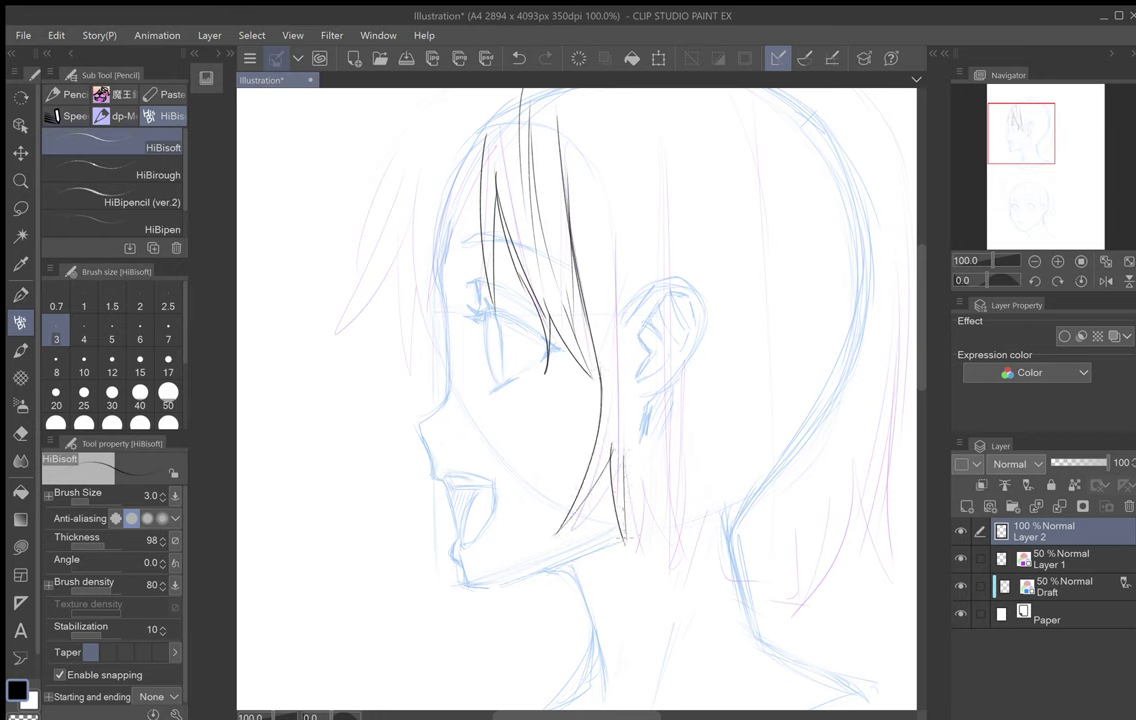
mouse_move(619, 512)
mouse_down()
mouse_move(613, 438)
mouse_move(566, 525)
mouse_up()
drag(612, 447, 555, 534)
mouse_move(607, 375)
mouse_down()
mouse_move(604, 437)
mouse_move(593, 441)
mouse_move(624, 590)
mouse_up()
mouse_move(607, 500)
mouse_down()
mouse_move(629, 585)
mouse_move(625, 415)
mouse_up()
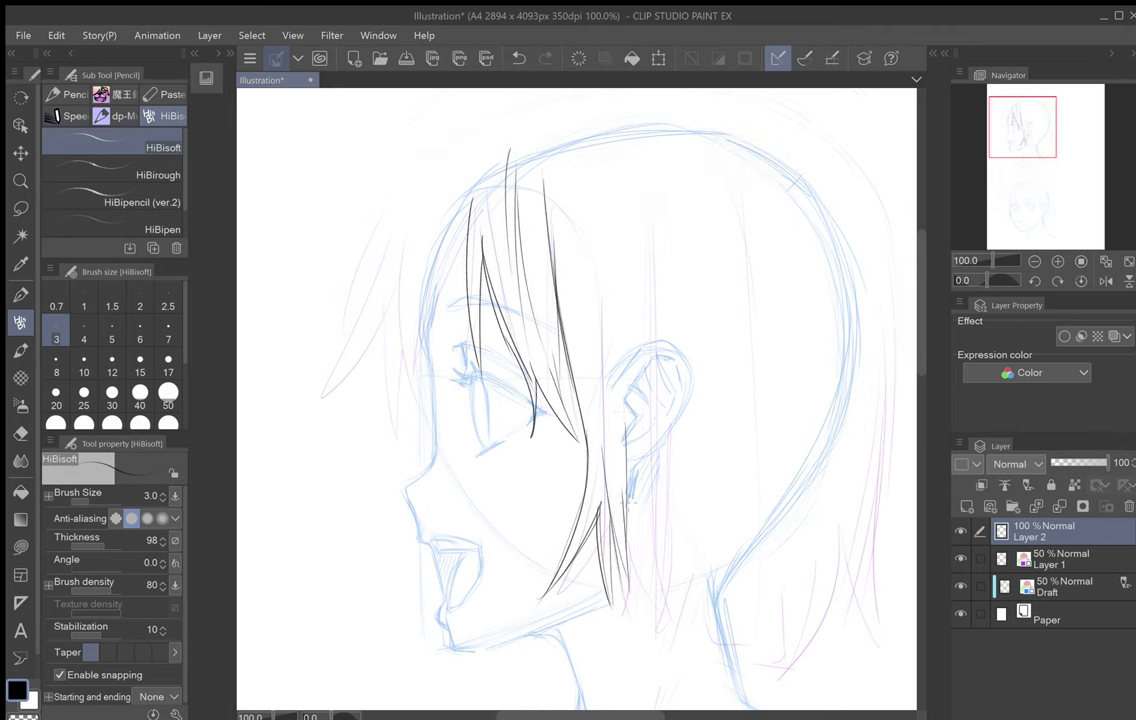
Step: Draw long vertical strands from the top of the profile head down to the front of the ear
drag(624, 282, 629, 495)
drag(592, 379, 580, 198)
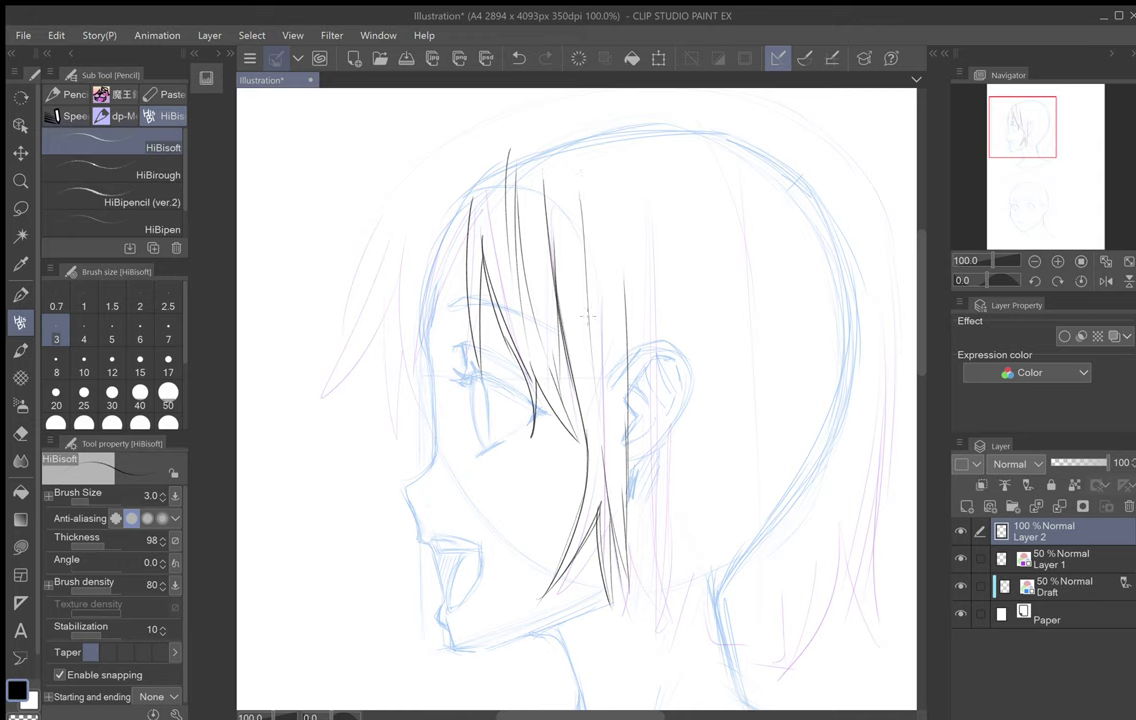
drag(591, 303, 588, 157)
drag(624, 265, 616, 142)
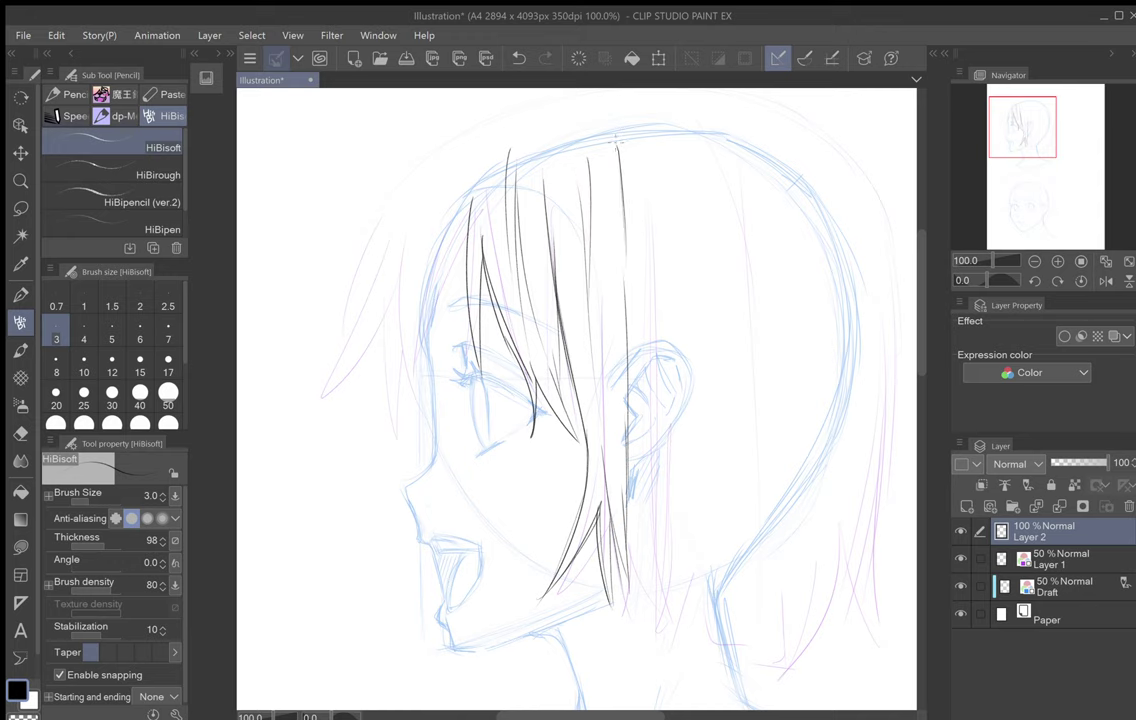
drag(624, 253, 605, 128)
Step: Draw the strand along the profile head's forehead and a pointed forelock hanging in front of it
drag(600, 211, 667, 286)
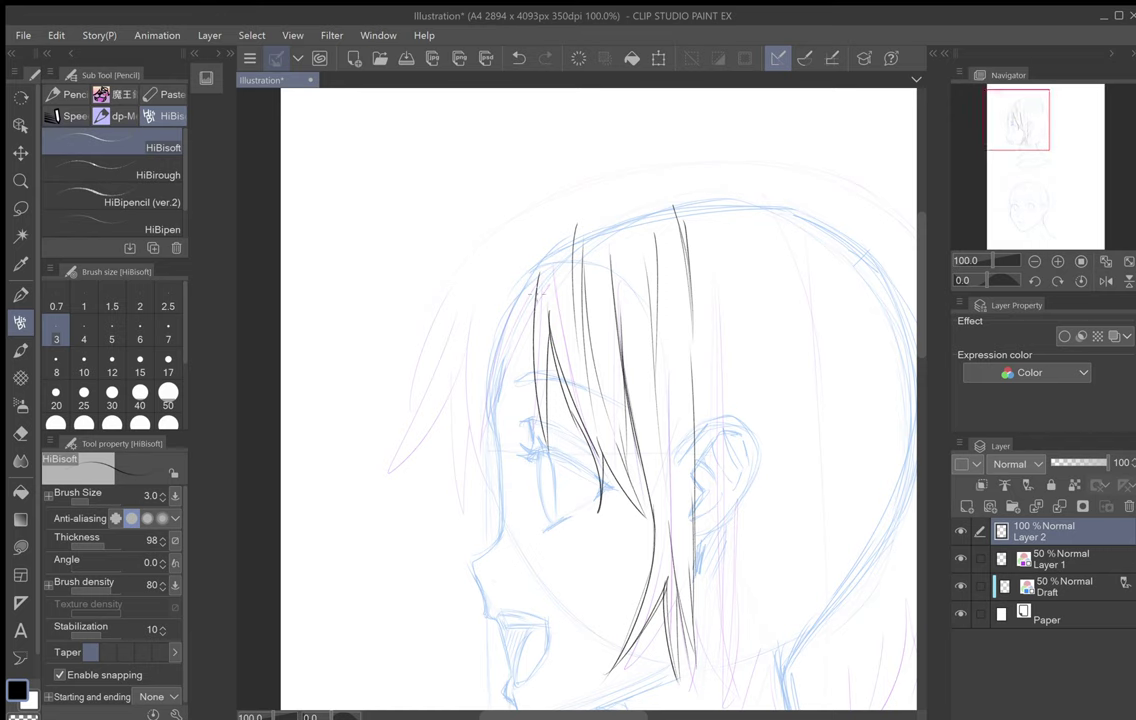
drag(523, 324, 493, 424)
drag(535, 308, 493, 432)
drag(533, 292, 513, 345)
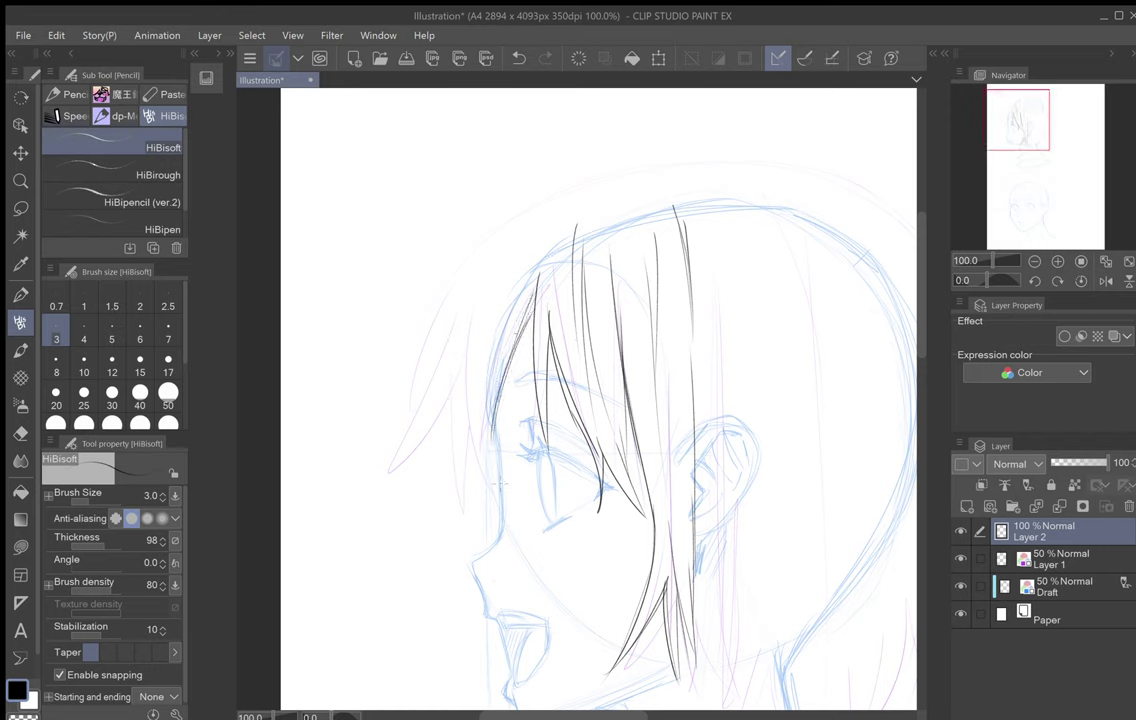
mouse_move(477, 424)
mouse_down()
mouse_move(500, 507)
mouse_move(445, 513)
mouse_up()
drag(461, 388, 446, 510)
drag(455, 459, 492, 290)
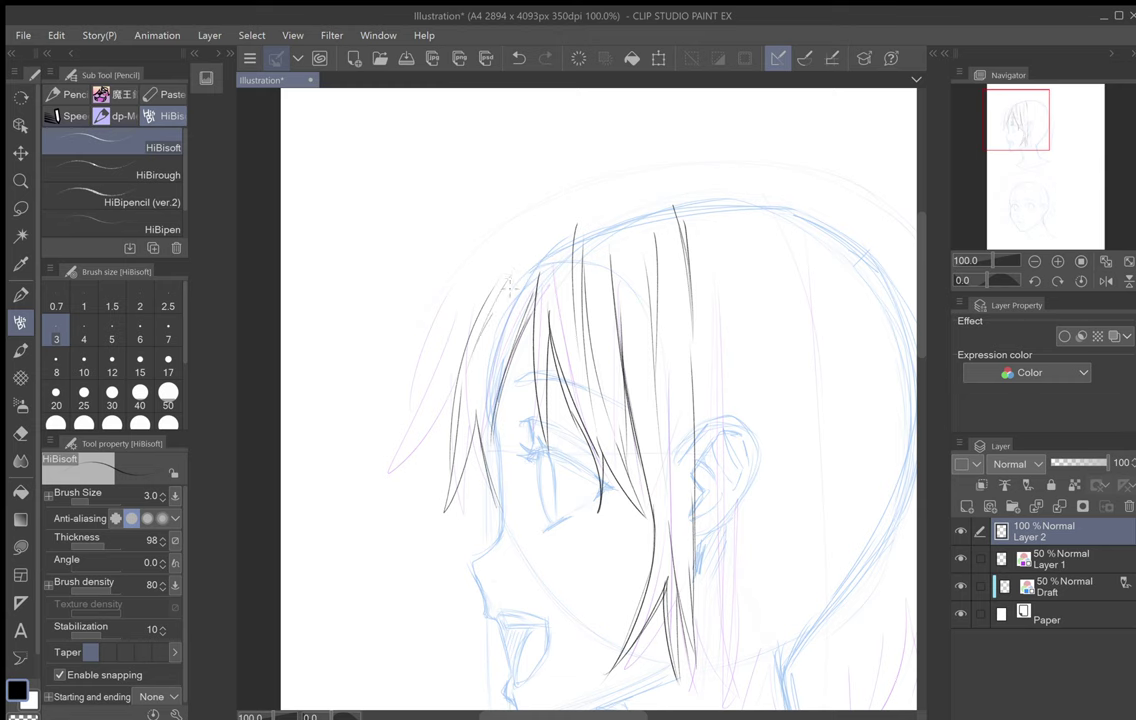
drag(458, 450, 533, 263)
Step: Mirror the canvas view and draw the jagged hair tips below the profile head's ear and over the neck
drag(606, 195, 563, 134)
click(1106, 282)
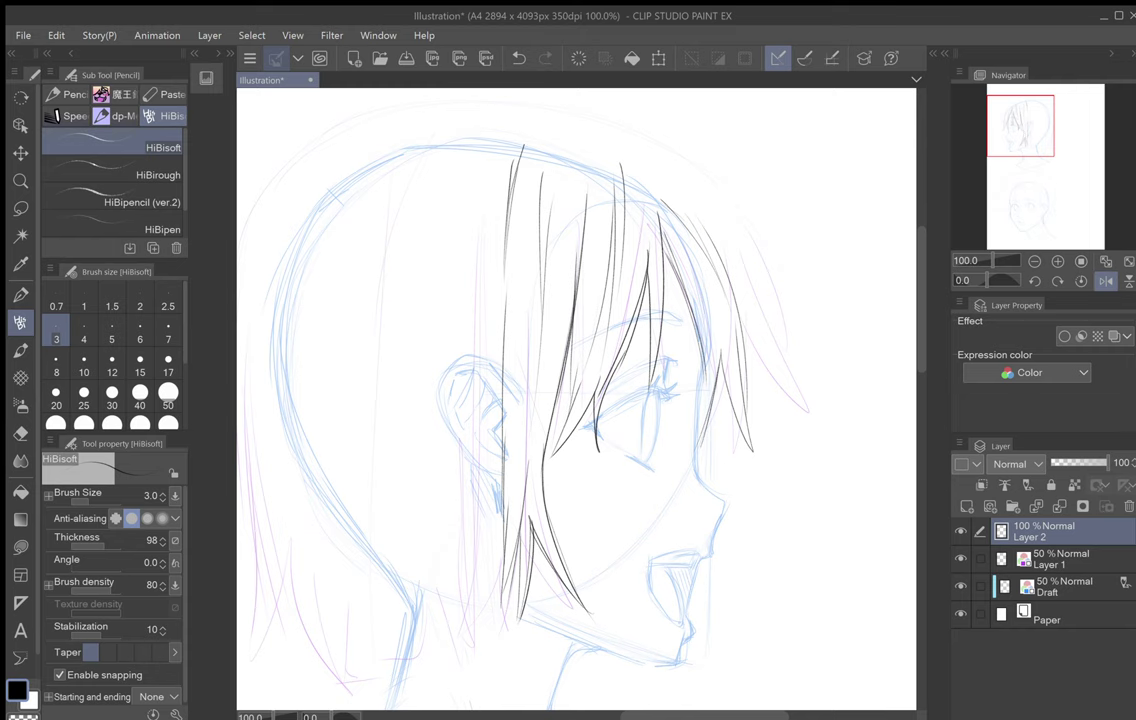
drag(590, 400, 637, 338)
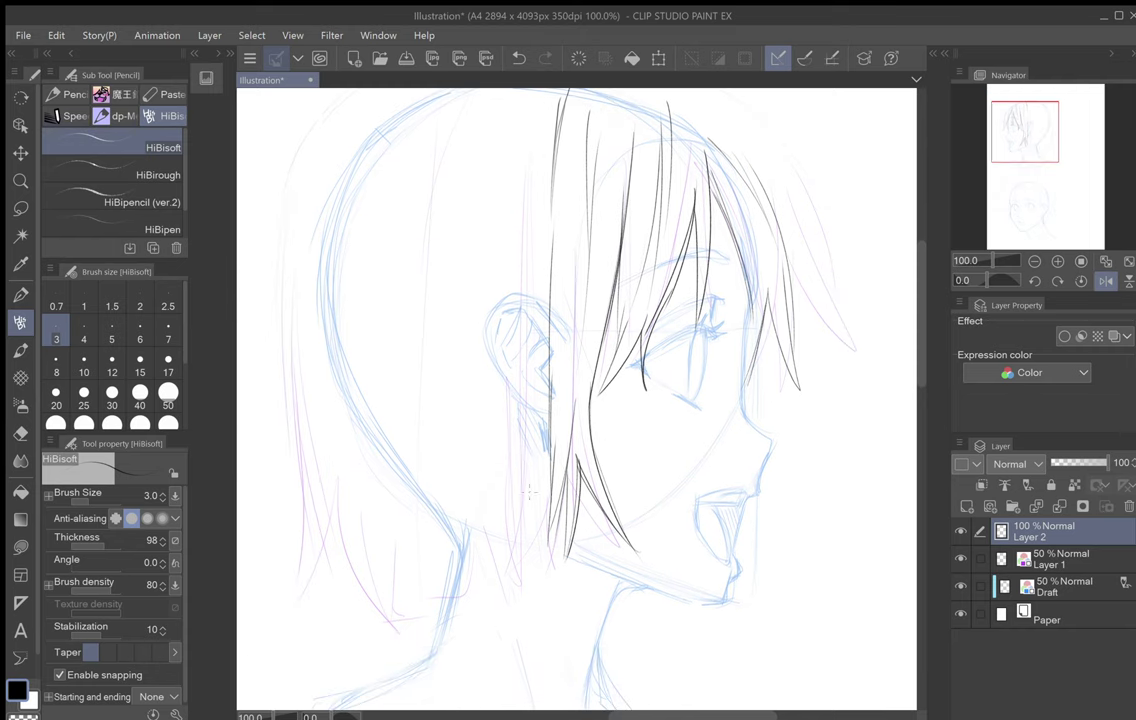
mouse_move(521, 401)
mouse_down()
mouse_move(541, 560)
mouse_move(520, 424)
mouse_up()
mouse_move(545, 580)
mouse_down()
mouse_move(501, 509)
mouse_move(494, 612)
mouse_up()
mouse_move(487, 498)
mouse_down()
mouse_move(494, 610)
mouse_move(512, 580)
mouse_up()
drag(444, 513, 440, 592)
Step: Draw a long strand from the crown down behind the profile head's ear and a lock at the nape
scroll(463, 435, up, 3)
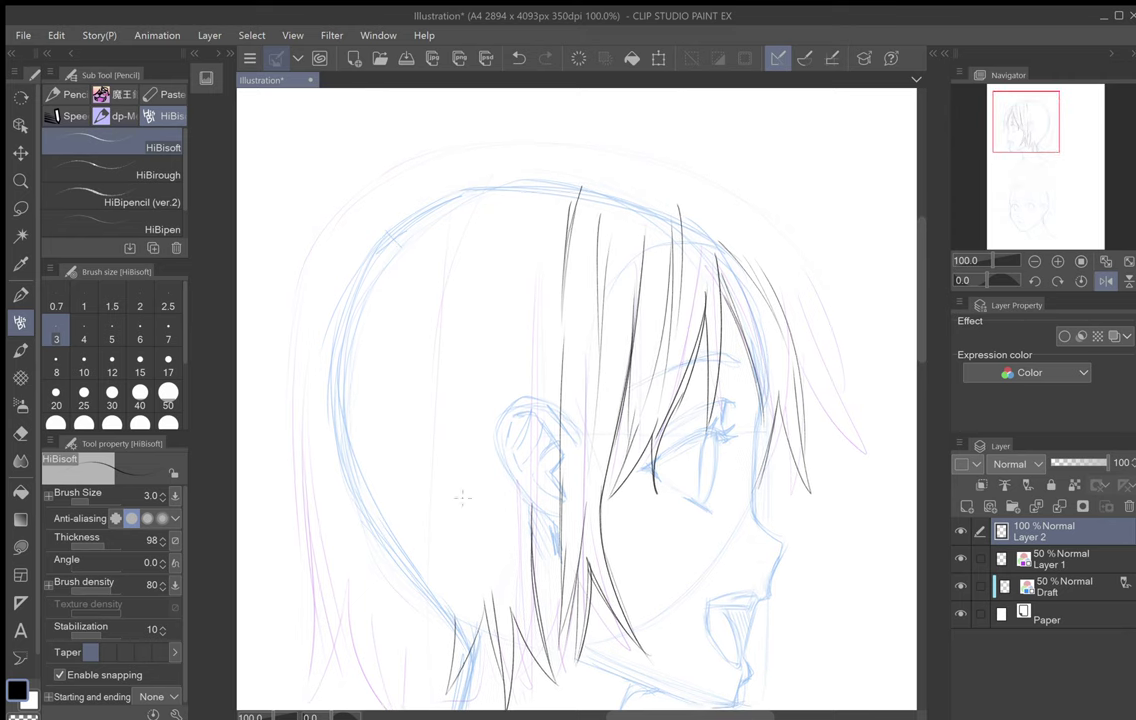
drag(504, 212, 468, 485)
drag(485, 235, 470, 410)
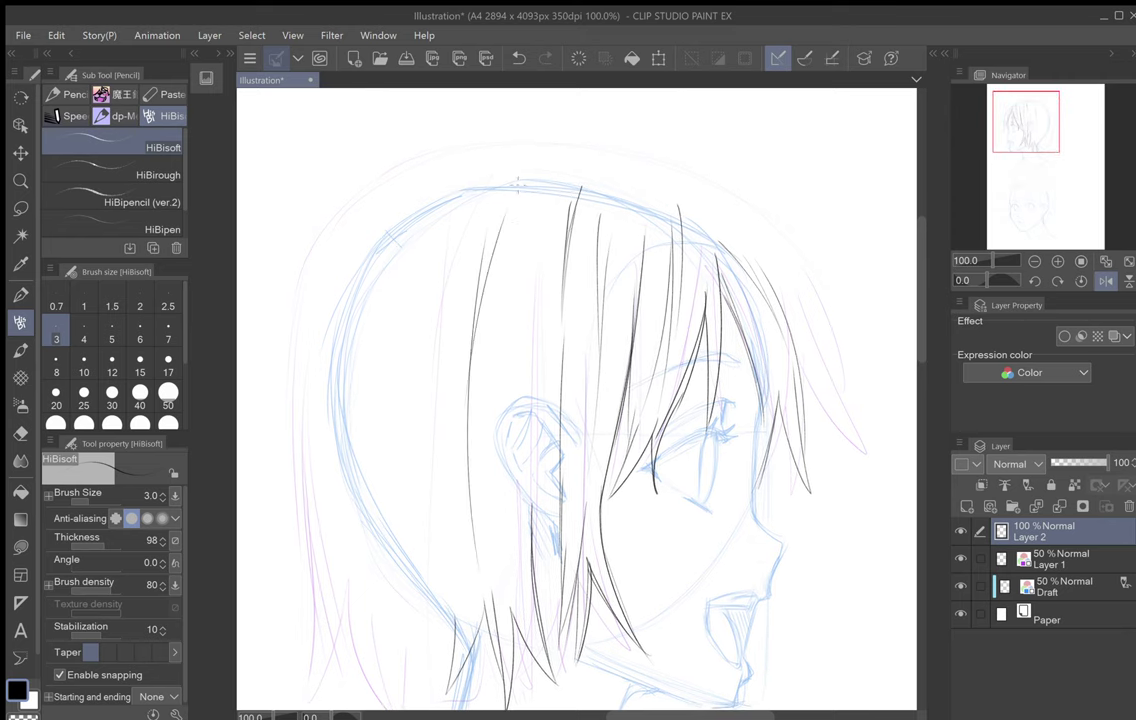
scroll(462, 500, down, 3)
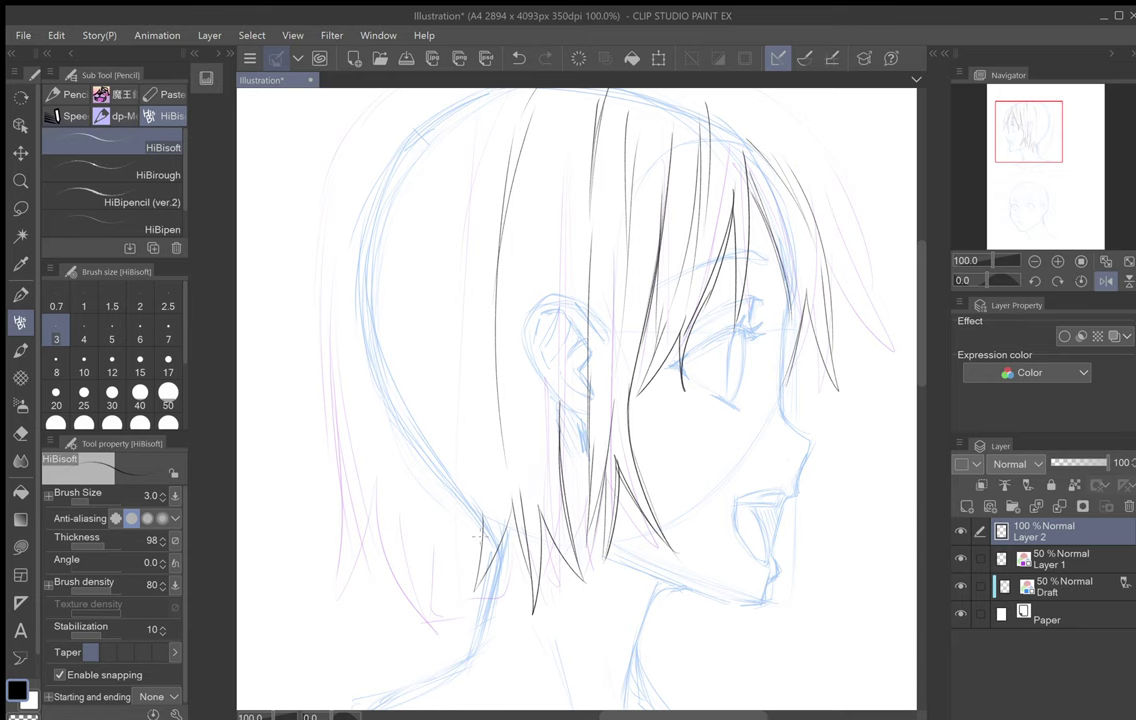
drag(480, 536, 455, 663)
Step: Unmirror the canvas and draw the outermost forelock with the hair's front outline curving up to the profile head's crown
click(1105, 281)
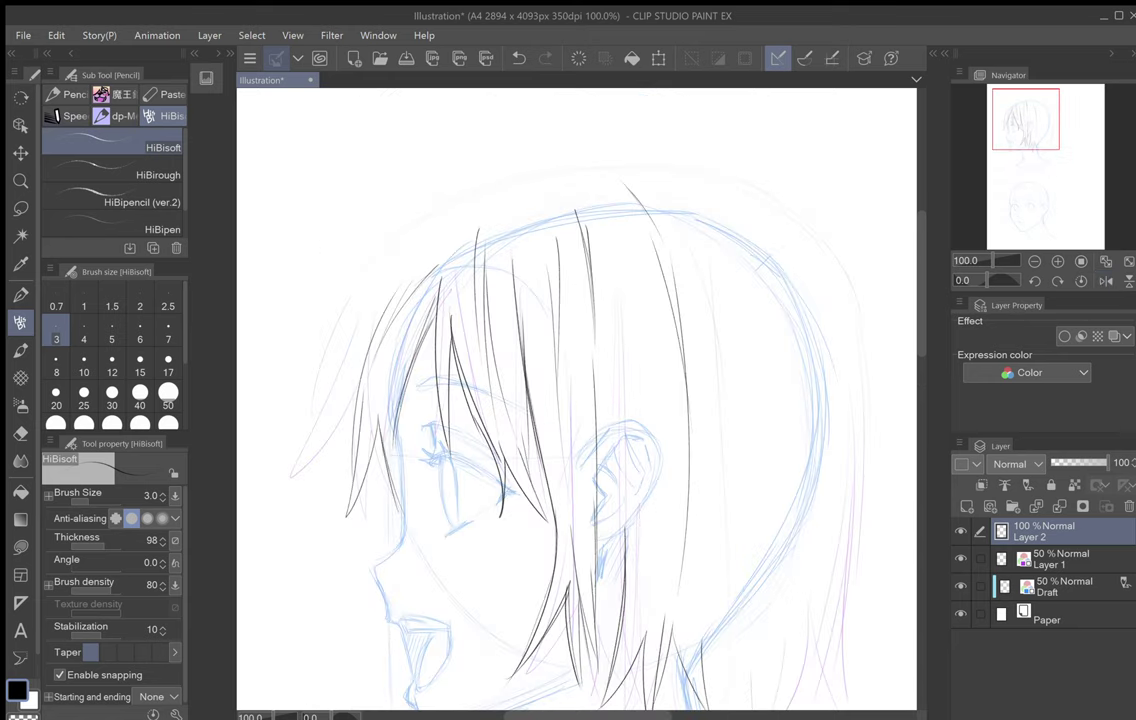
drag(577, 420, 756, 361)
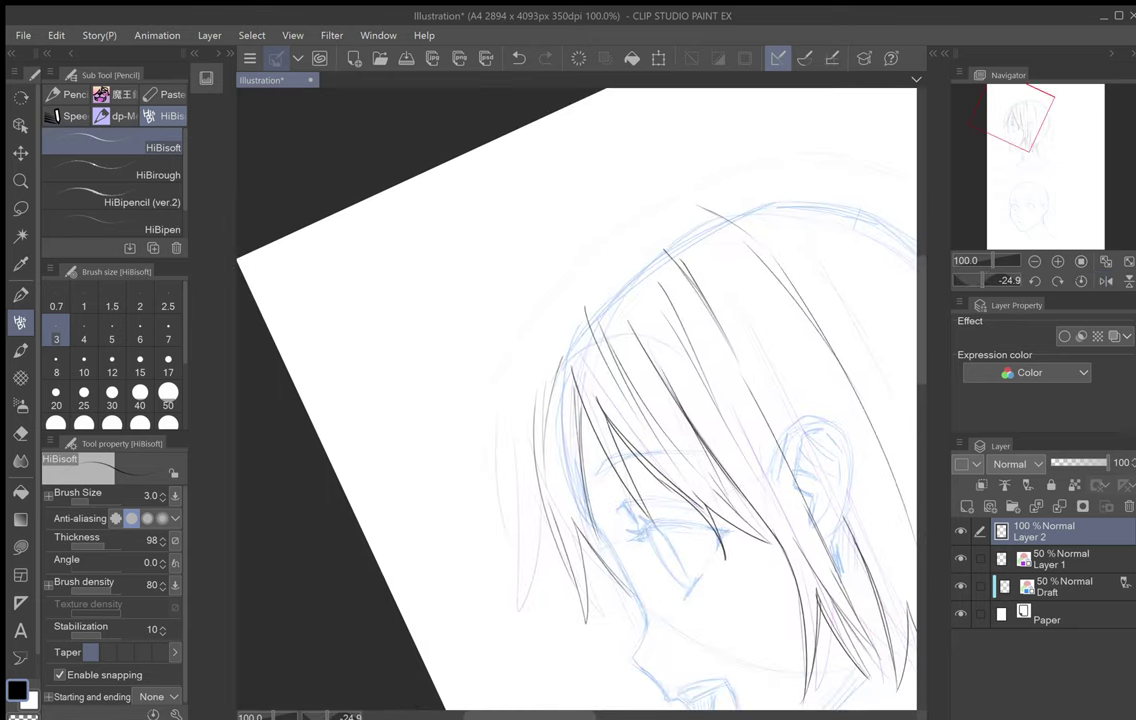
mouse_move(529, 327)
mouse_down()
mouse_move(500, 415)
mouse_move(513, 437)
mouse_up()
mouse_move(532, 492)
mouse_down()
mouse_move(518, 612)
mouse_move(583, 616)
mouse_up()
mouse_move(514, 546)
mouse_down()
mouse_move(497, 450)
mouse_move(502, 380)
mouse_move(525, 310)
mouse_move(605, 228)
mouse_up()
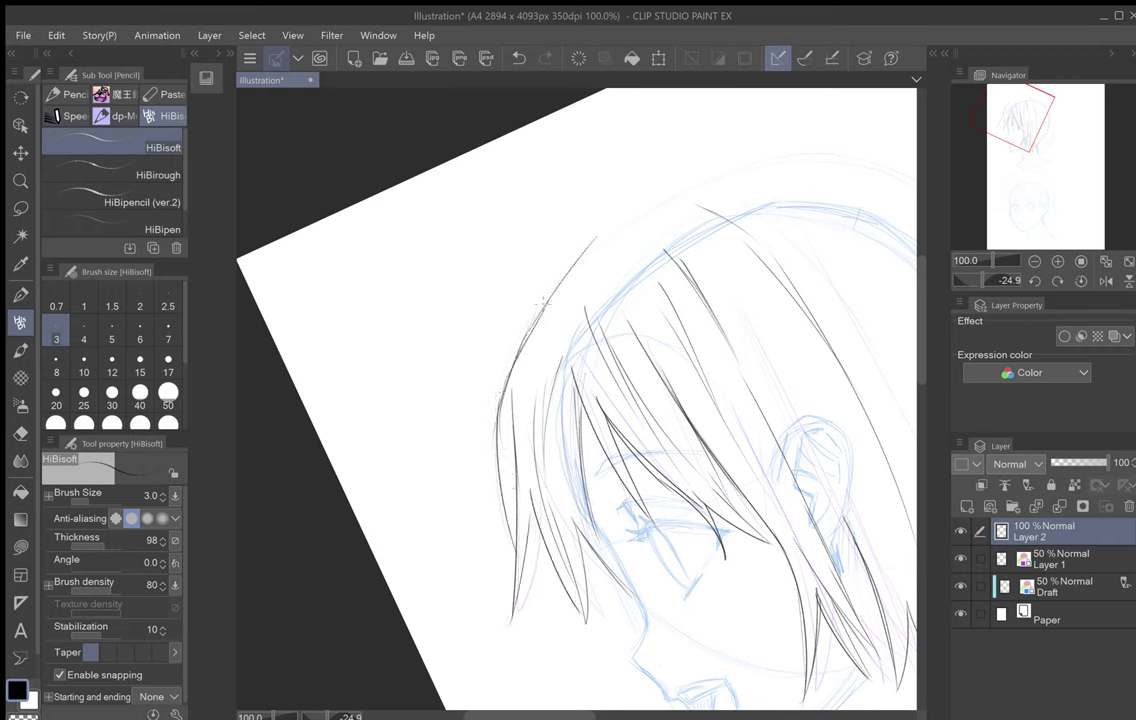
mouse_move(520, 330)
mouse_down()
mouse_move(615, 218)
mouse_move(696, 186)
mouse_up()
mouse_move(536, 364)
mouse_down()
mouse_move(551, 311)
mouse_move(611, 222)
mouse_up()
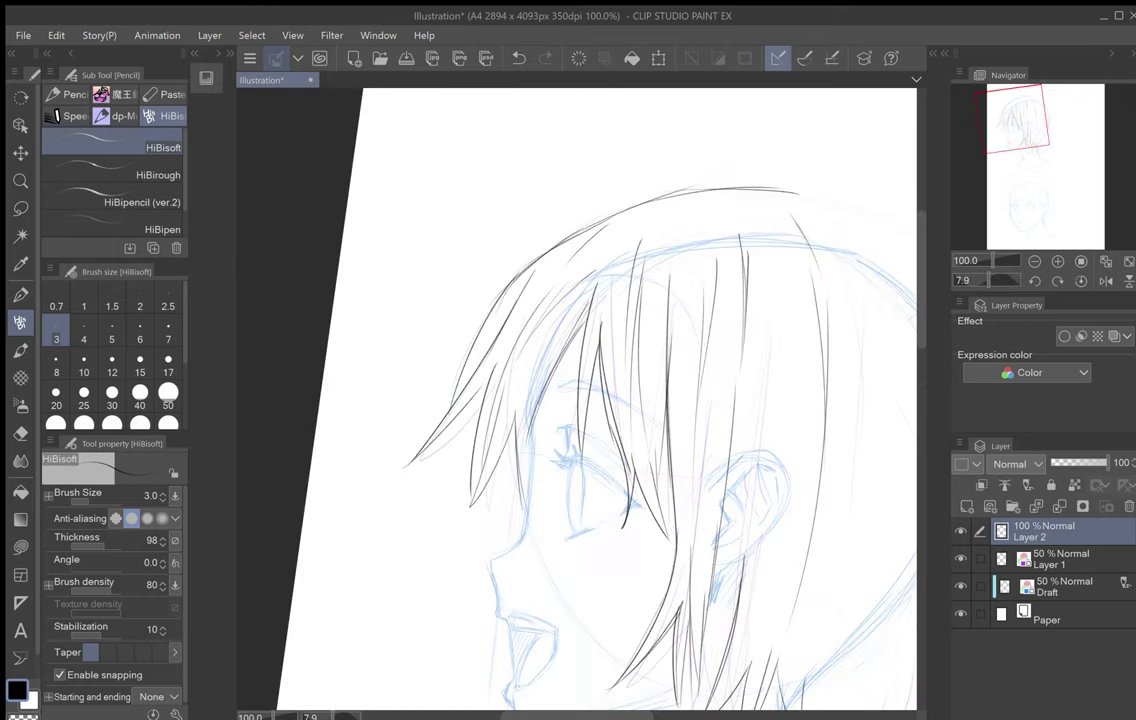
Step: Mirror the canvas again and draw the hair's outer contour around the back of the profile head
click(1106, 281)
drag(650, 454, 665, 491)
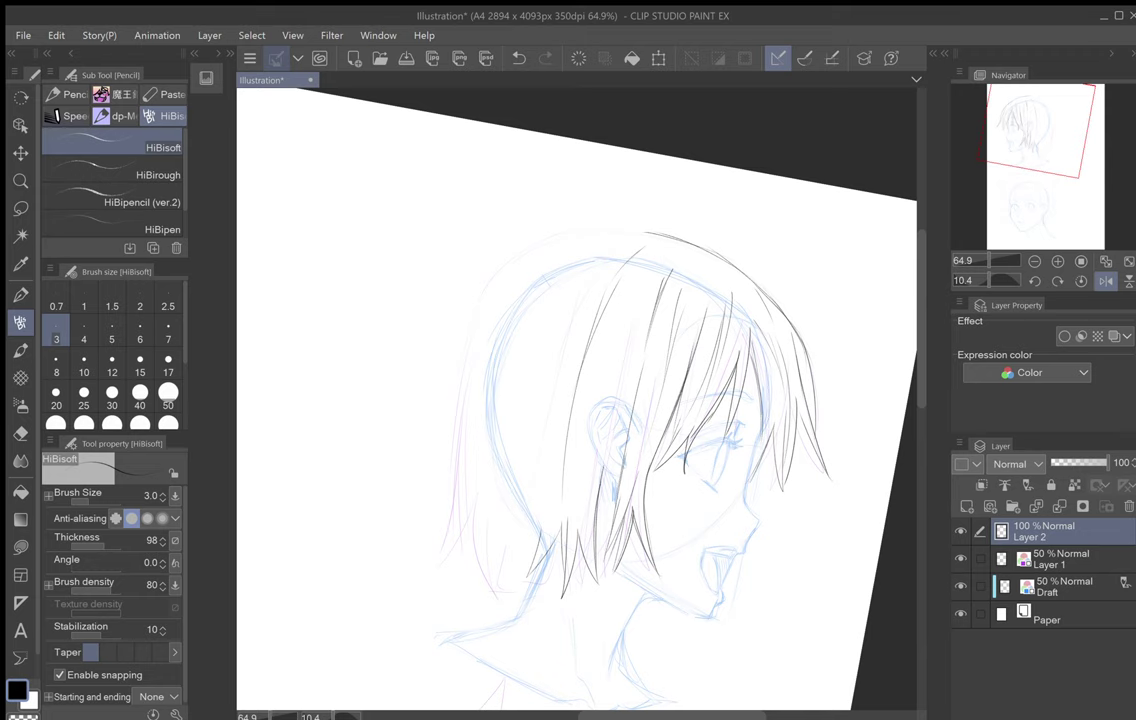
drag(620, 450, 702, 467)
mouse_move(535, 437)
mouse_down()
mouse_move(572, 335)
mouse_move(625, 258)
mouse_move(494, 274)
mouse_up()
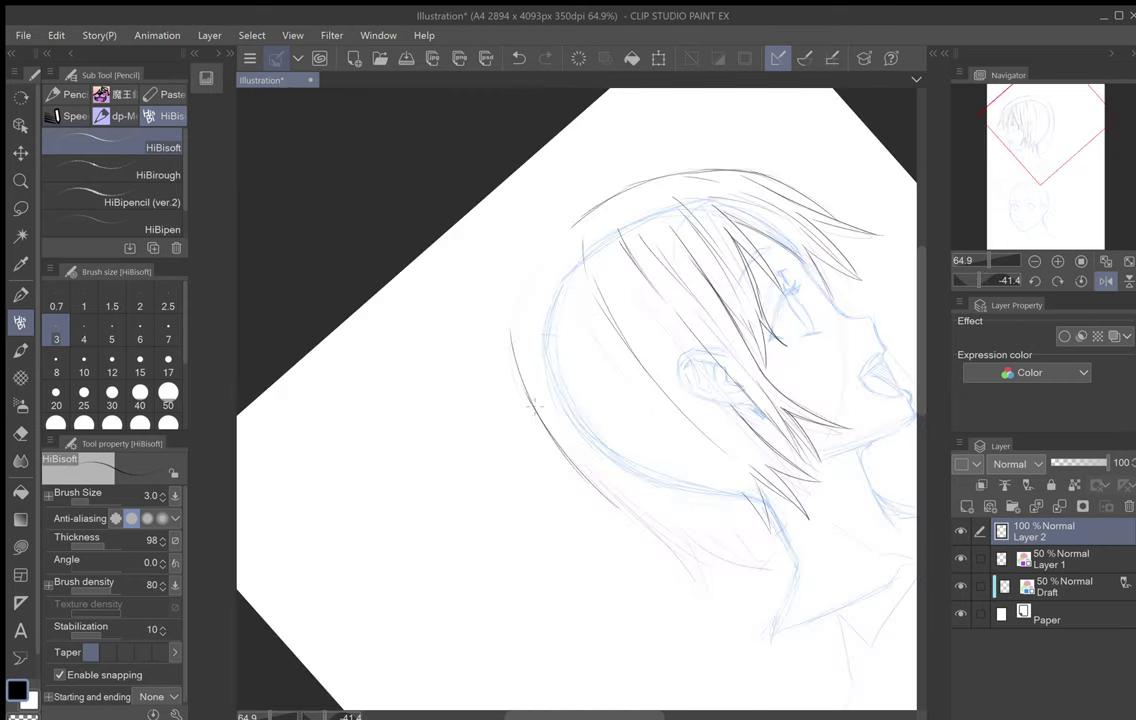
mouse_move(525, 384)
mouse_down()
mouse_move(547, 261)
mouse_move(517, 329)
mouse_move(598, 207)
mouse_move(524, 364)
mouse_move(558, 244)
mouse_up()
drag(500, 220, 613, 207)
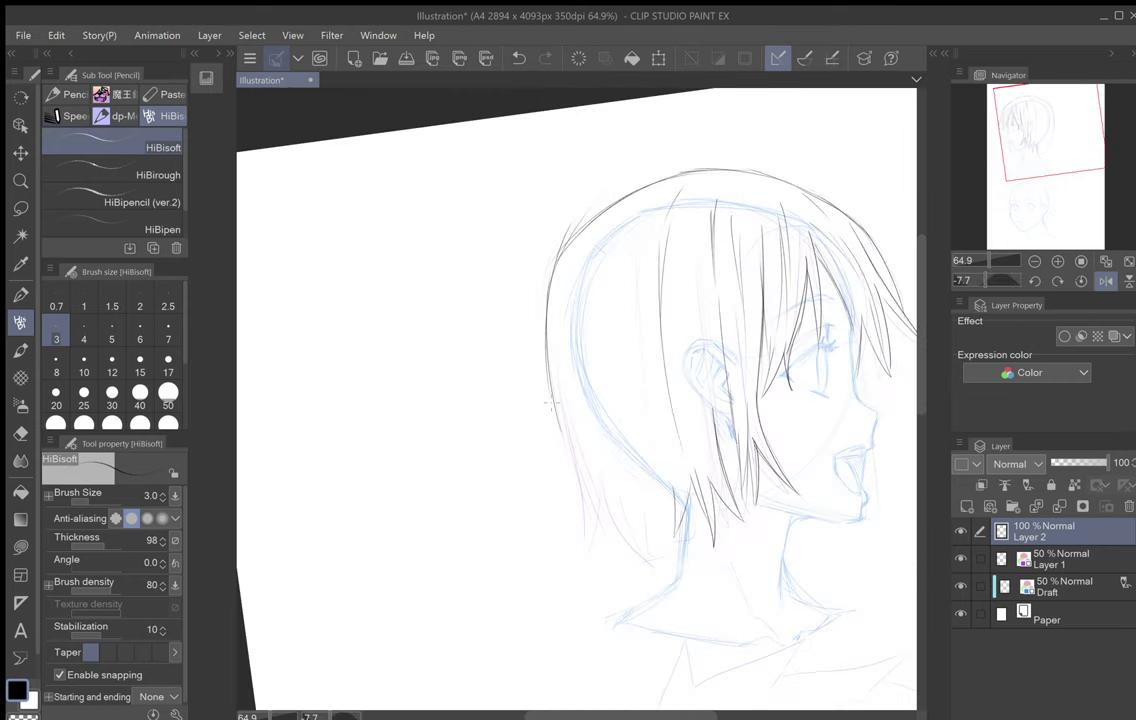
Step: Extend the back contour down and draw the pointed hair tips behind the profile head's neck
mouse_move(553, 406)
mouse_down()
mouse_move(581, 502)
mouse_move(583, 573)
mouse_move(598, 480)
mouse_move(632, 572)
mouse_move(616, 489)
mouse_up()
mouse_move(631, 546)
mouse_down()
mouse_move(628, 478)
mouse_move(669, 563)
mouse_move(667, 490)
mouse_move(672, 535)
mouse_up()
drag(630, 259, 675, 240)
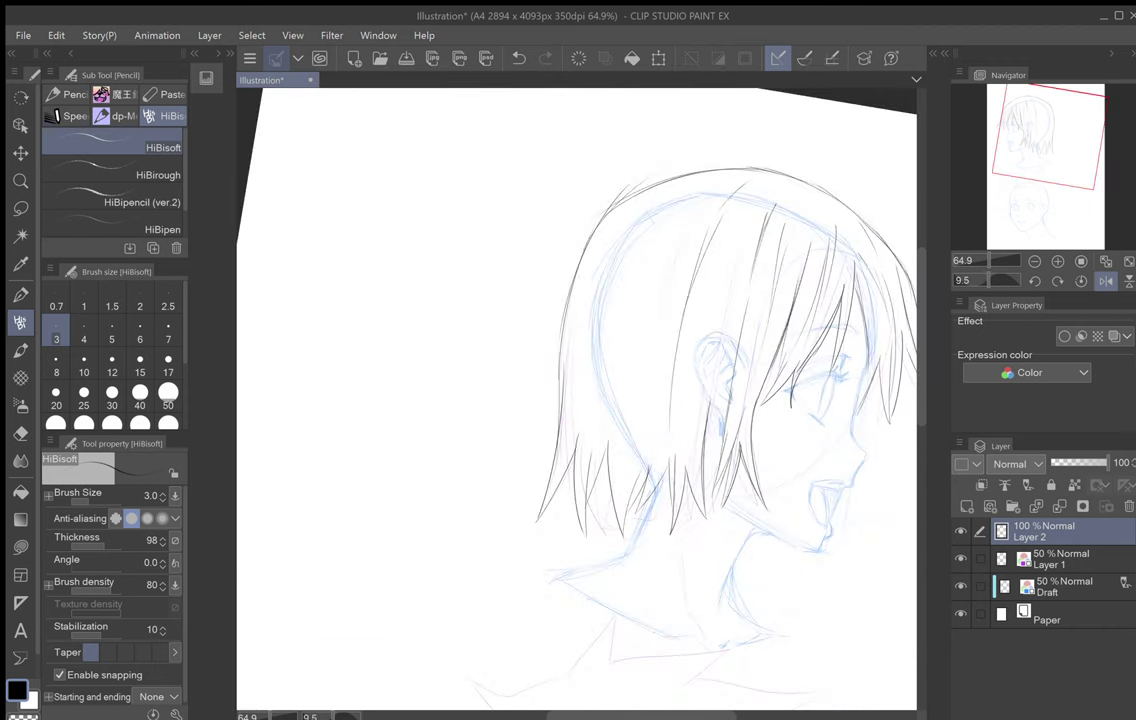
Step: Draw long inner strands down the back of the profile head's hair, and reset the canvas rotation and mirroring
mouse_move(609, 414)
mouse_down()
mouse_move(651, 229)
mouse_move(671, 192)
mouse_up()
drag(627, 296, 697, 186)
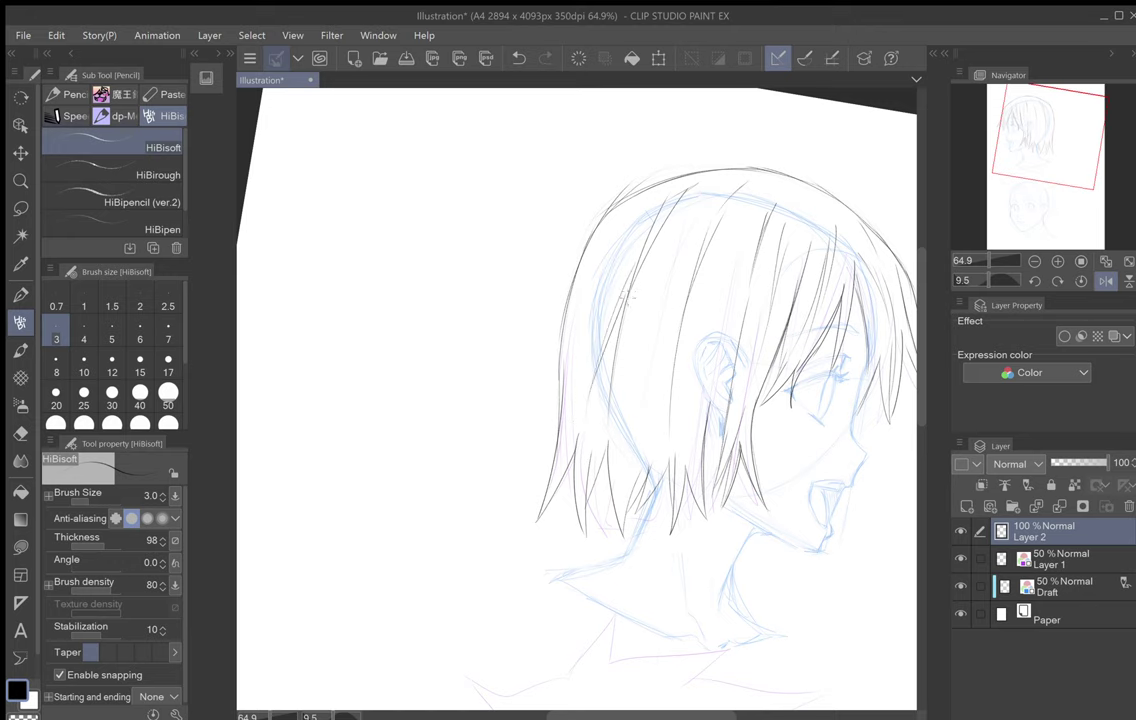
drag(638, 274, 540, 257)
key(ctrl+at)
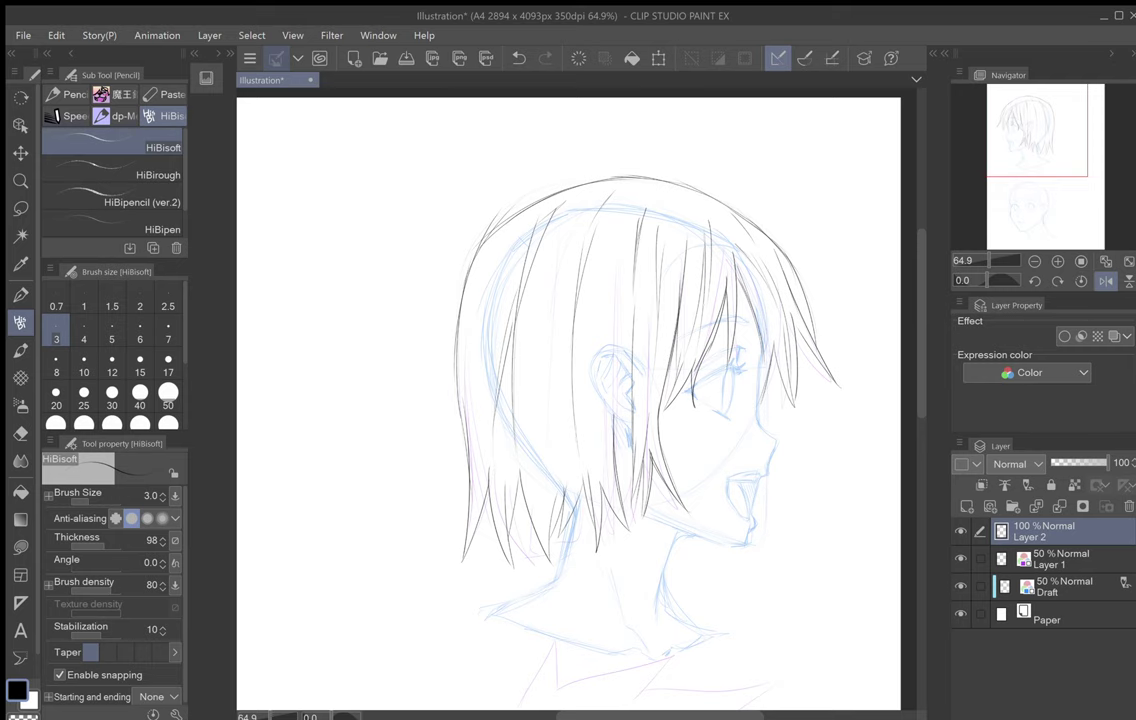
click(1106, 282)
Step: Trace the profile head's face line from the forehead over the nose to the upper lip in dark pencil
drag(560, 370, 681, 350)
scroll(554, 431, up, 5)
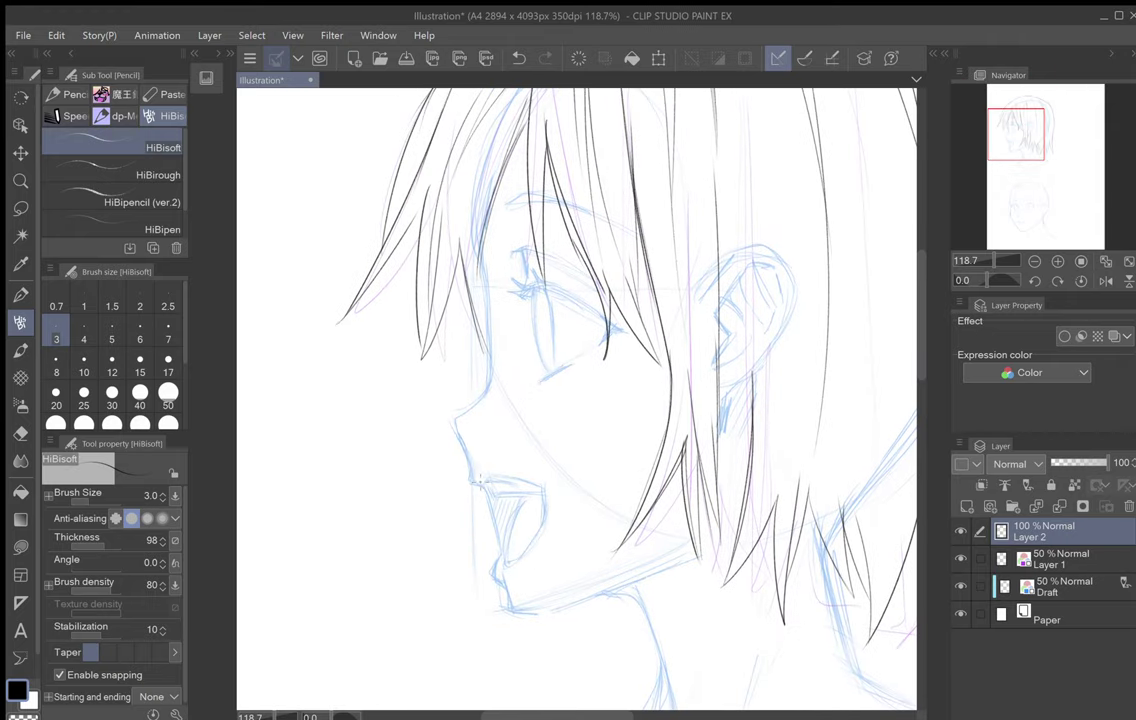
mouse_move(472, 481)
mouse_down()
mouse_move(485, 490)
mouse_move(470, 480)
mouse_move(459, 427)
mouse_move(491, 318)
mouse_move(490, 192)
mouse_up()
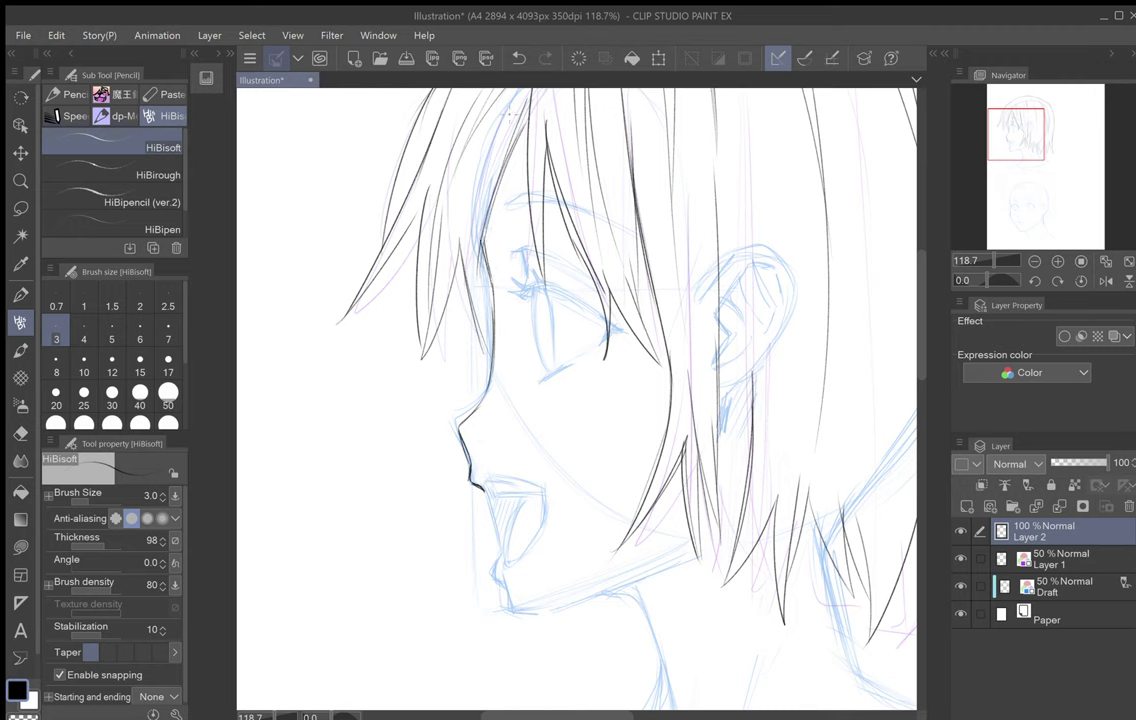
Step: Trace the profile head's lower lip, chin, jaw underside and front neck line in dark pencil
mouse_move(470, 482)
mouse_down()
mouse_move(488, 493)
mouse_move(512, 610)
mouse_up()
drag(494, 548, 500, 577)
mouse_move(506, 482)
mouse_down()
mouse_move(548, 503)
mouse_move(605, 506)
mouse_move(660, 418)
mouse_move(688, 406)
mouse_move(640, 478)
mouse_up()
mouse_move(640, 478)
mouse_down()
mouse_move(699, 333)
mouse_move(686, 358)
mouse_move(694, 481)
mouse_up()
mouse_move(686, 358)
mouse_down()
mouse_move(695, 643)
mouse_move(798, 557)
mouse_move(796, 237)
mouse_up()
drag(690, 420, 672, 336)
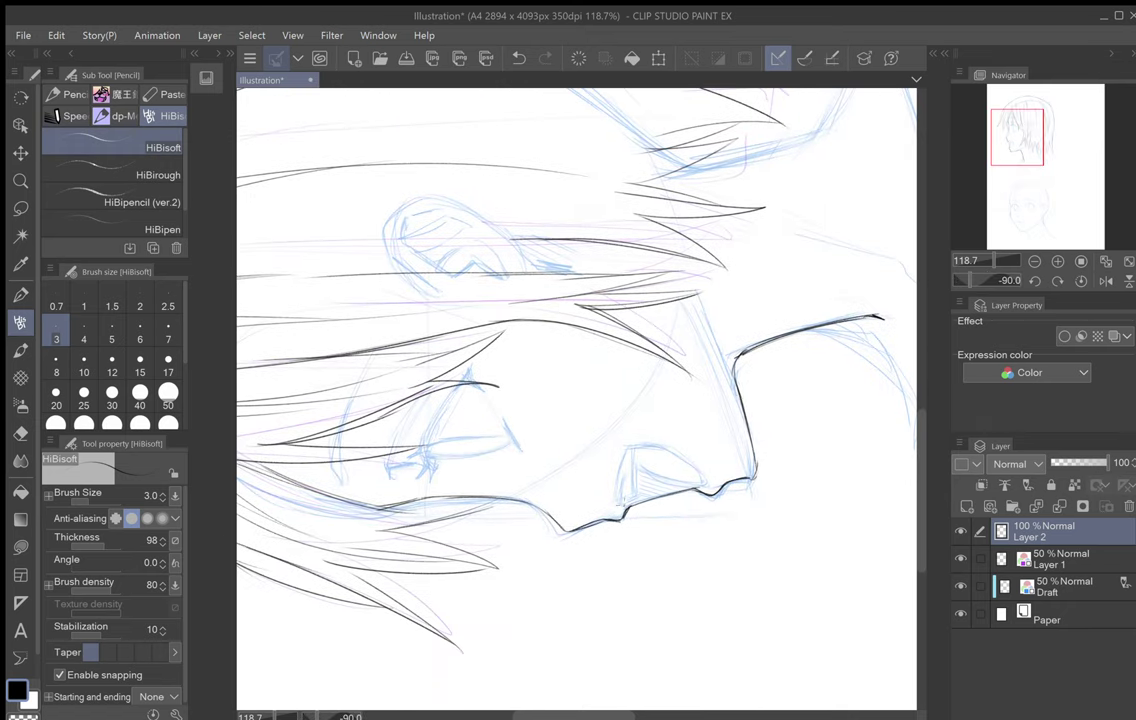
Step: Trace the profile head's open mouth, hatch its inner shadow, and reinforce the forehead line beneath the bangs
mouse_move(621, 502)
mouse_down()
mouse_move(619, 333)
mouse_move(637, 360)
mouse_move(629, 423)
mouse_up()
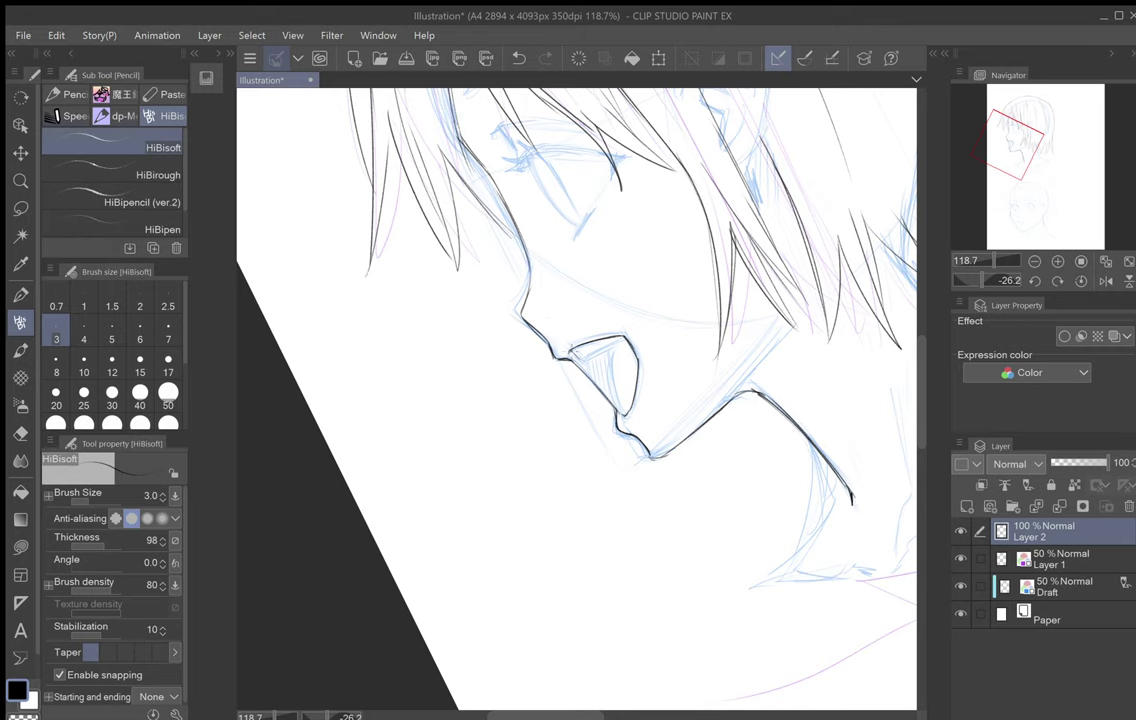
drag(880, 420, 884, 145)
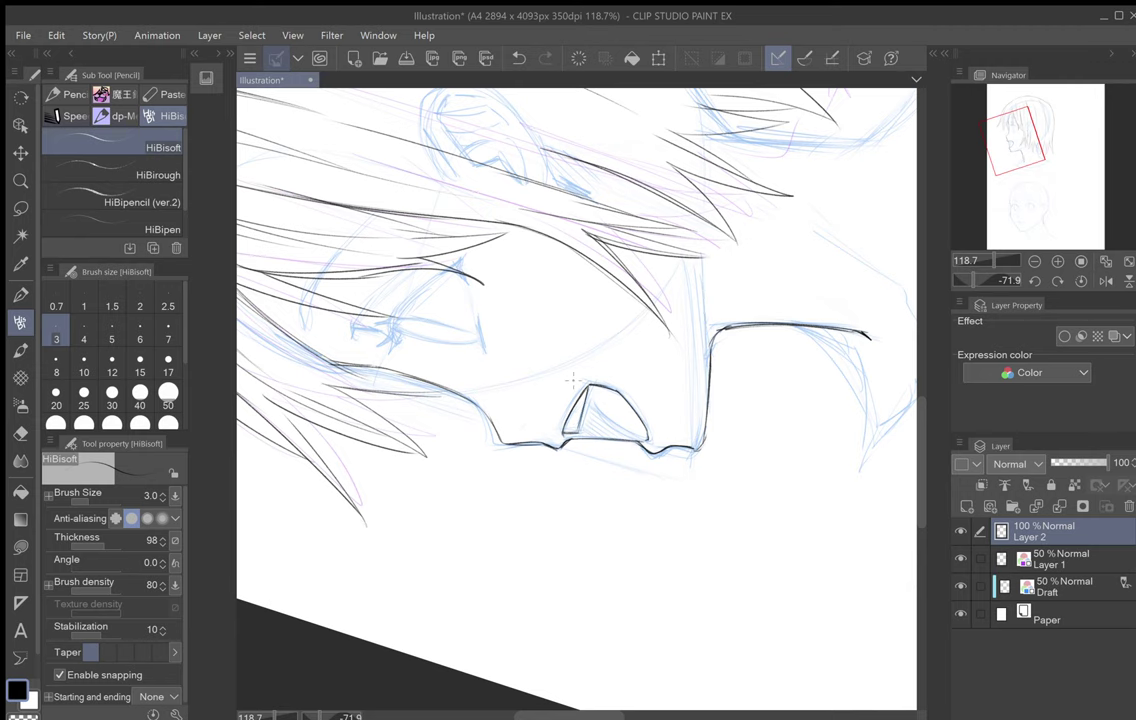
drag(573, 381, 591, 273)
mouse_move(587, 367)
mouse_down()
mouse_move(576, 322)
mouse_move(593, 290)
mouse_move(558, 324)
mouse_move(575, 335)
mouse_move(577, 322)
mouse_move(622, 390)
mouse_move(624, 550)
mouse_up()
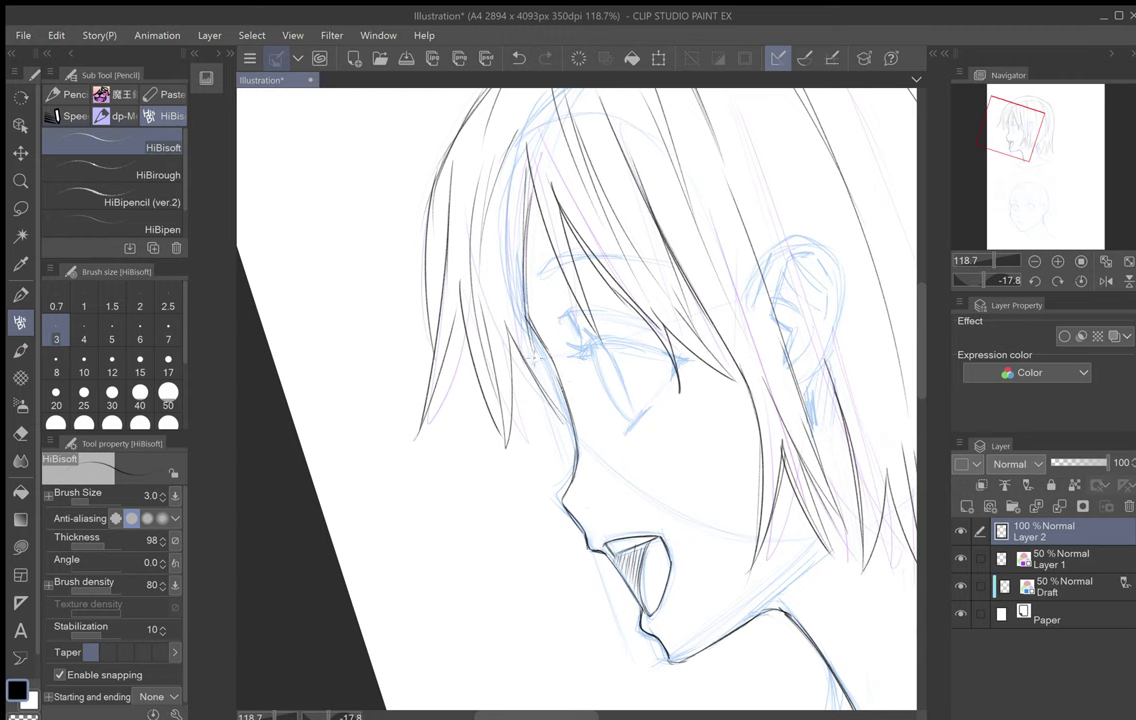
drag(527, 318, 547, 360)
drag(507, 313, 518, 133)
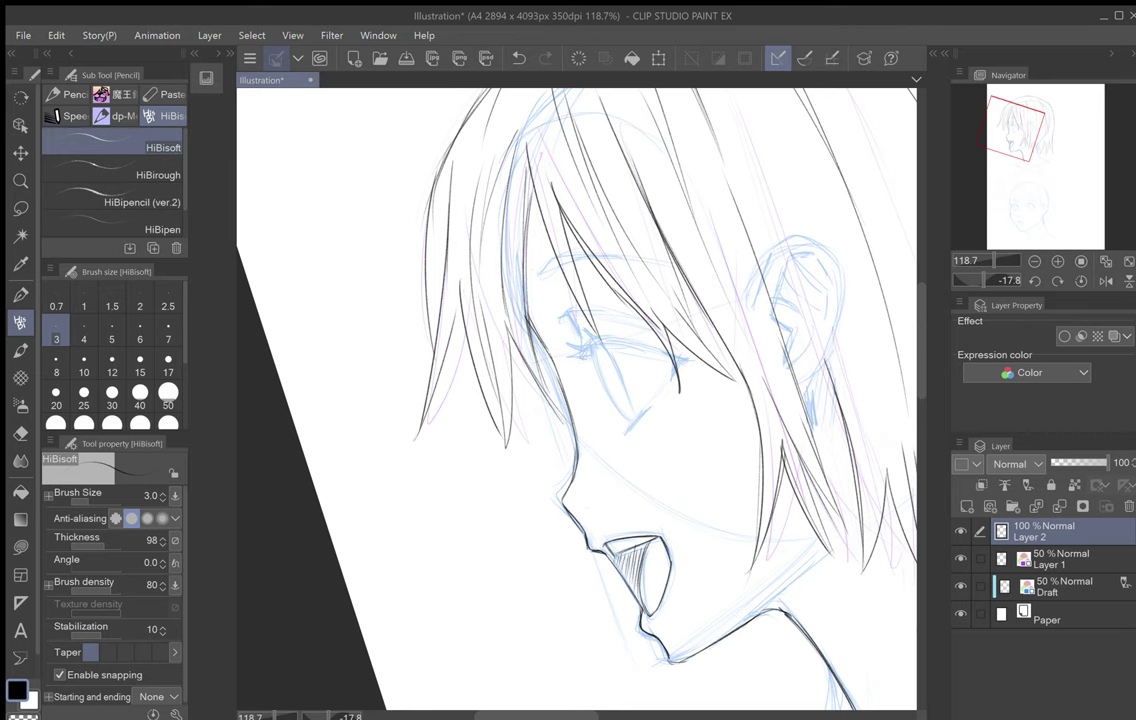
Step: Draw the thick, curved front end of the profile eye's upper lash line
scroll(576, 400, up, 2)
drag(577, 560, 729, 449)
drag(577, 400, 615, 268)
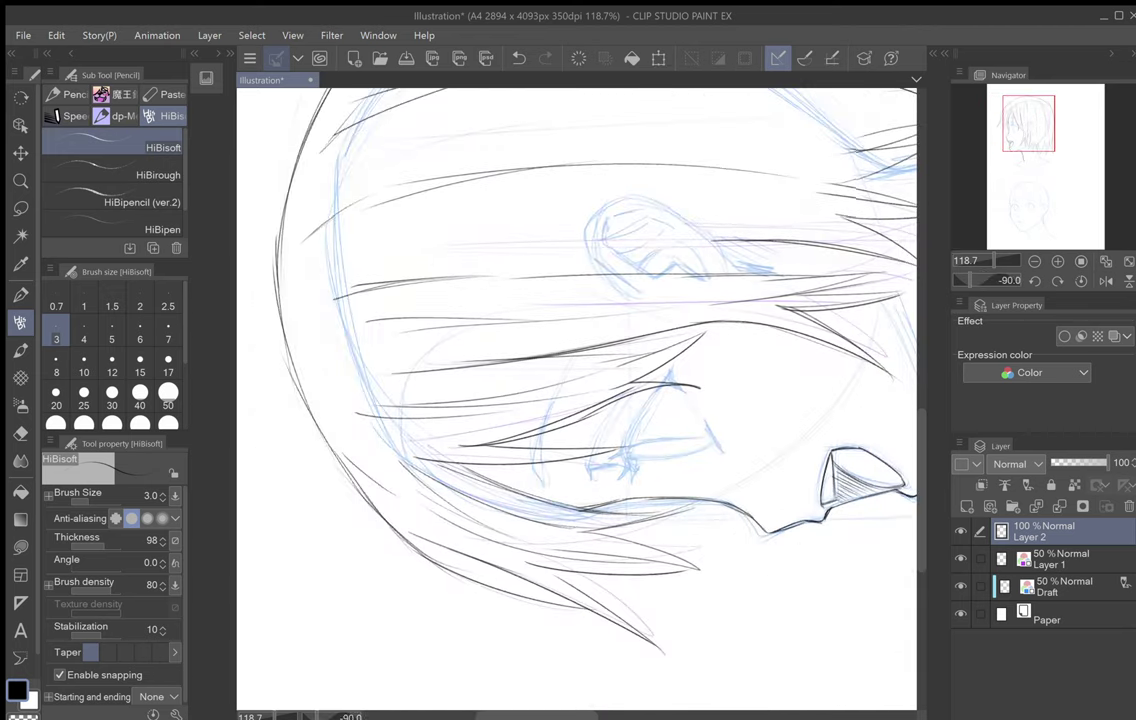
scroll(577, 400, up, 5)
drag(569, 444, 585, 481)
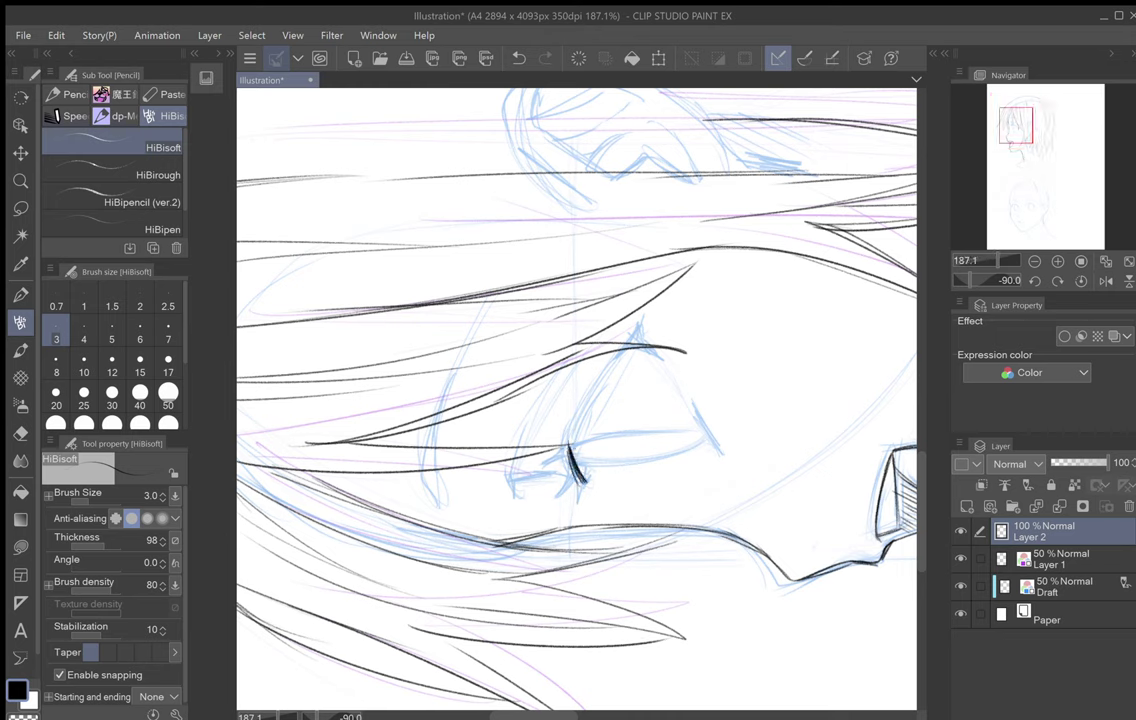
drag(566, 447, 578, 489)
mouse_move(571, 440)
mouse_down()
mouse_move(576, 466)
mouse_move(581, 421)
mouse_move(620, 354)
mouse_move(568, 457)
mouse_up()
Step: Extend the upper lash line to the outer eye corner and thicken it with overlapping strokes
drag(603, 371, 569, 451)
drag(626, 347, 598, 378)
drag(615, 363, 585, 404)
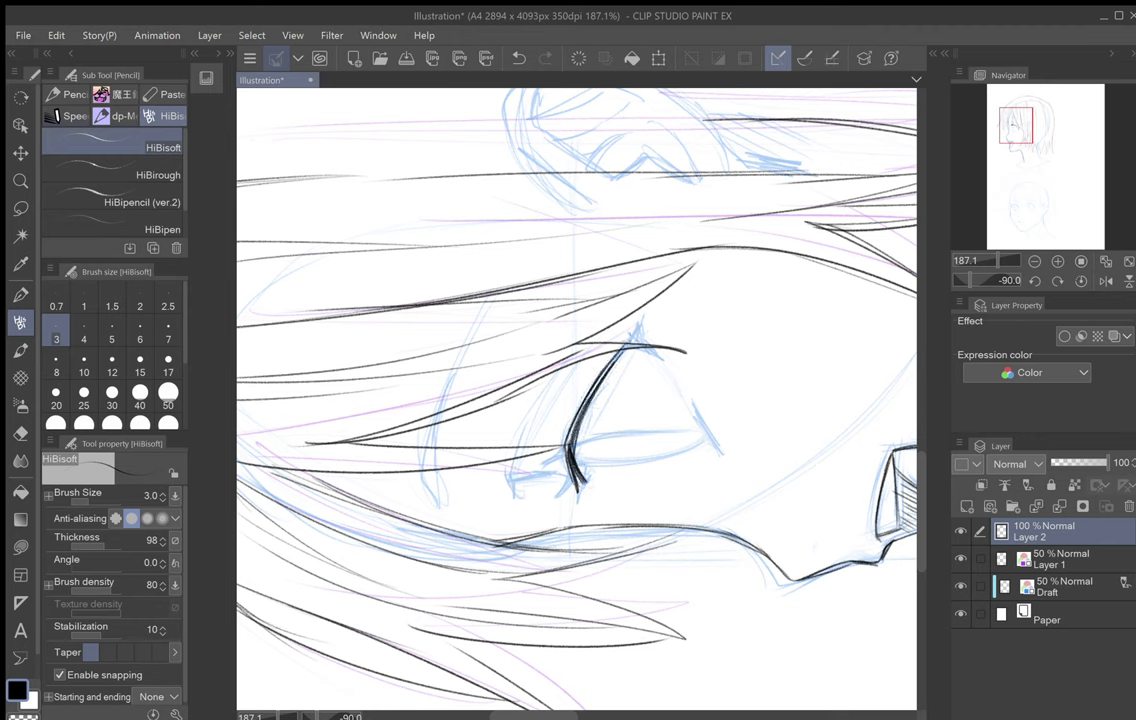
mouse_move(631, 336)
mouse_down()
mouse_move(594, 398)
mouse_move(609, 366)
mouse_up()
mouse_move(565, 451)
mouse_down()
mouse_move(587, 390)
mouse_move(628, 344)
mouse_up()
drag(579, 430, 638, 332)
Step: Darken the eye's outer corner and trace the short lower lid line
mouse_move(608, 383)
mouse_down()
mouse_move(638, 320)
mouse_move(716, 221)
mouse_up()
drag(670, 264, 680, 291)
drag(686, 262, 680, 288)
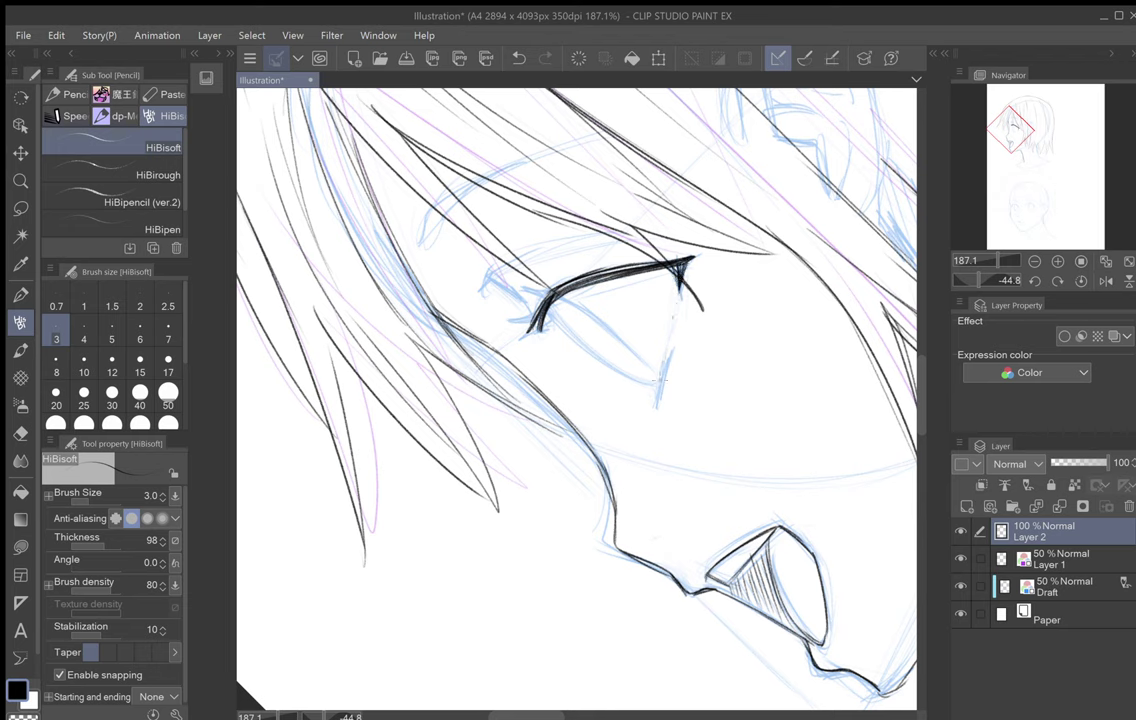
drag(668, 352, 657, 404)
Step: Reset the canvas rotation and trace both curved sides of the narrow iris below the upper lash line
key(ctrl+at)
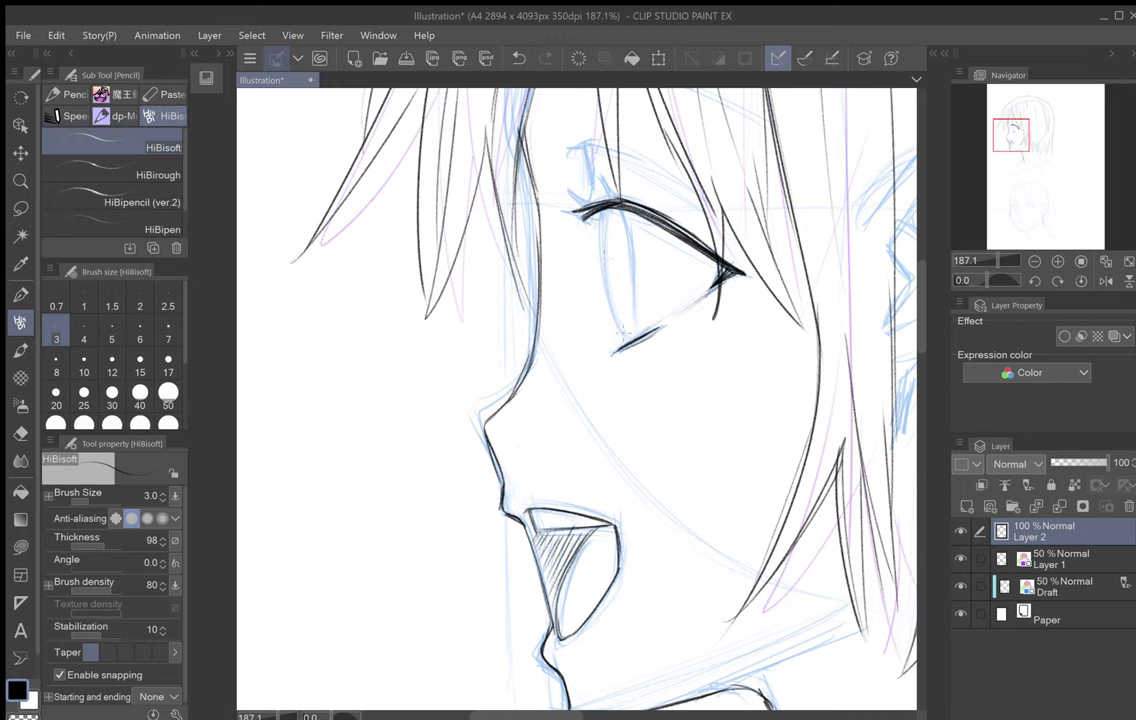
mouse_move(619, 330)
mouse_down()
mouse_move(601, 230)
mouse_move(619, 333)
mouse_up()
drag(614, 316, 605, 209)
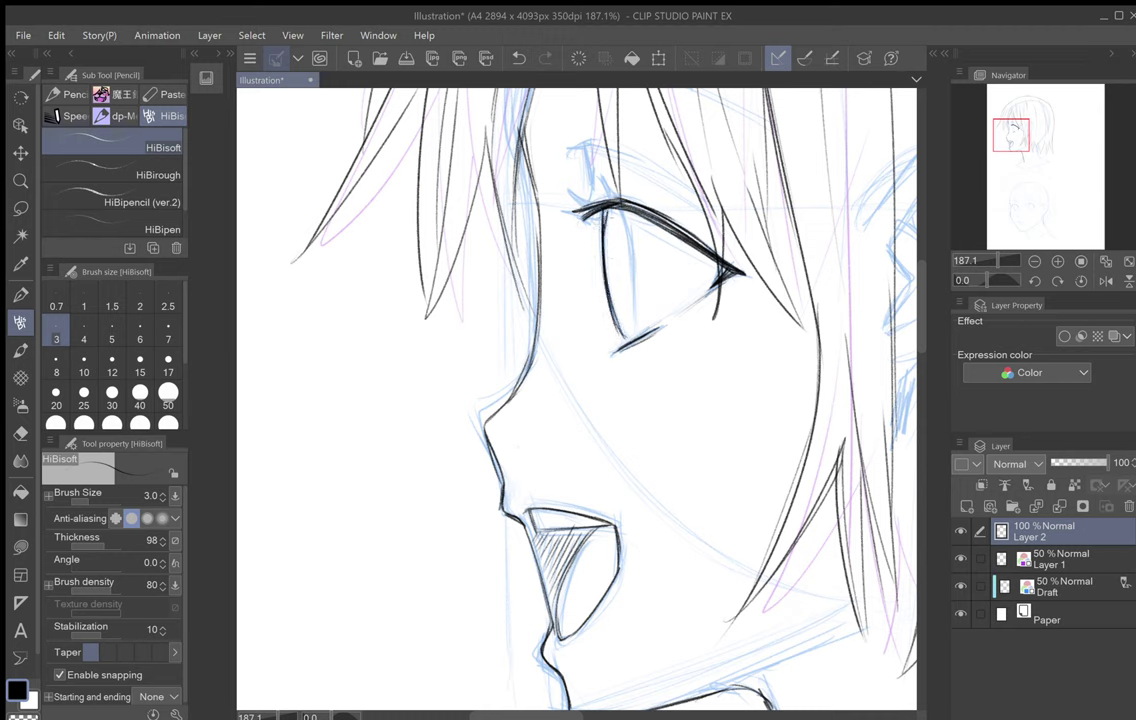
mouse_move(635, 322)
mouse_down()
mouse_move(630, 240)
mouse_move(610, 204)
mouse_move(634, 308)
mouse_up()
drag(617, 249, 637, 359)
Step: Add pointed lashes at the front end of the upper lash line
mouse_move(762, 386)
mouse_down()
mouse_move(723, 413)
mouse_move(649, 424)
mouse_up()
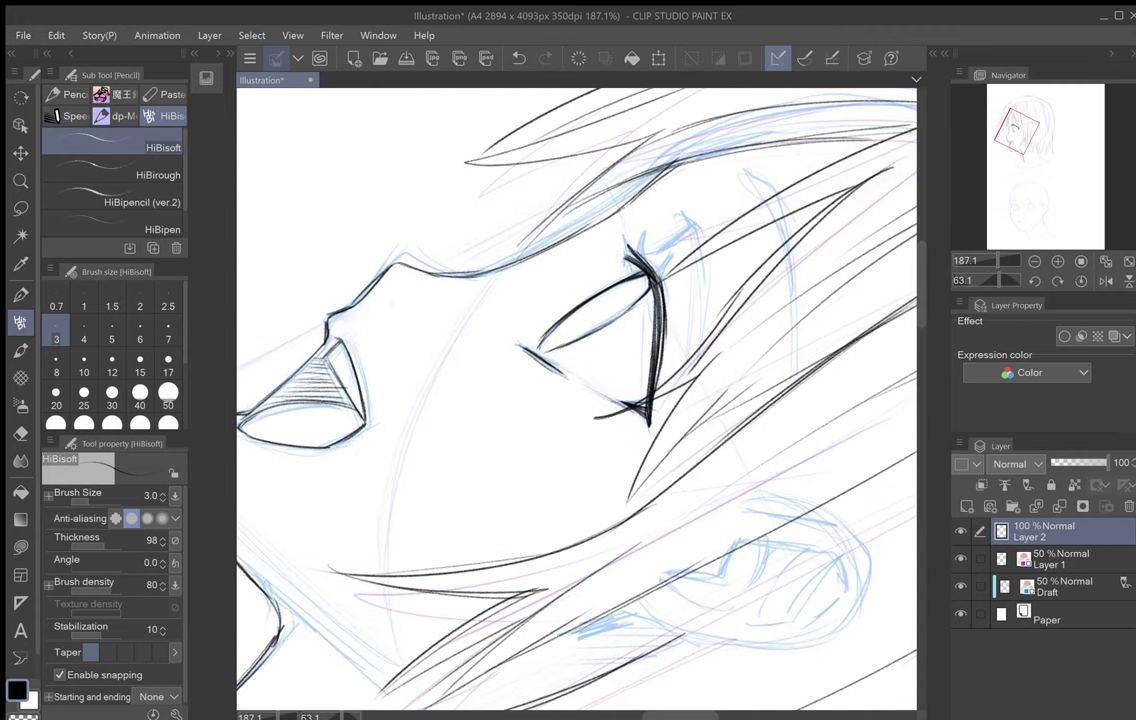
mouse_move(652, 271)
mouse_down()
mouse_move(644, 228)
mouse_move(638, 262)
mouse_up()
drag(714, 186, 614, 222)
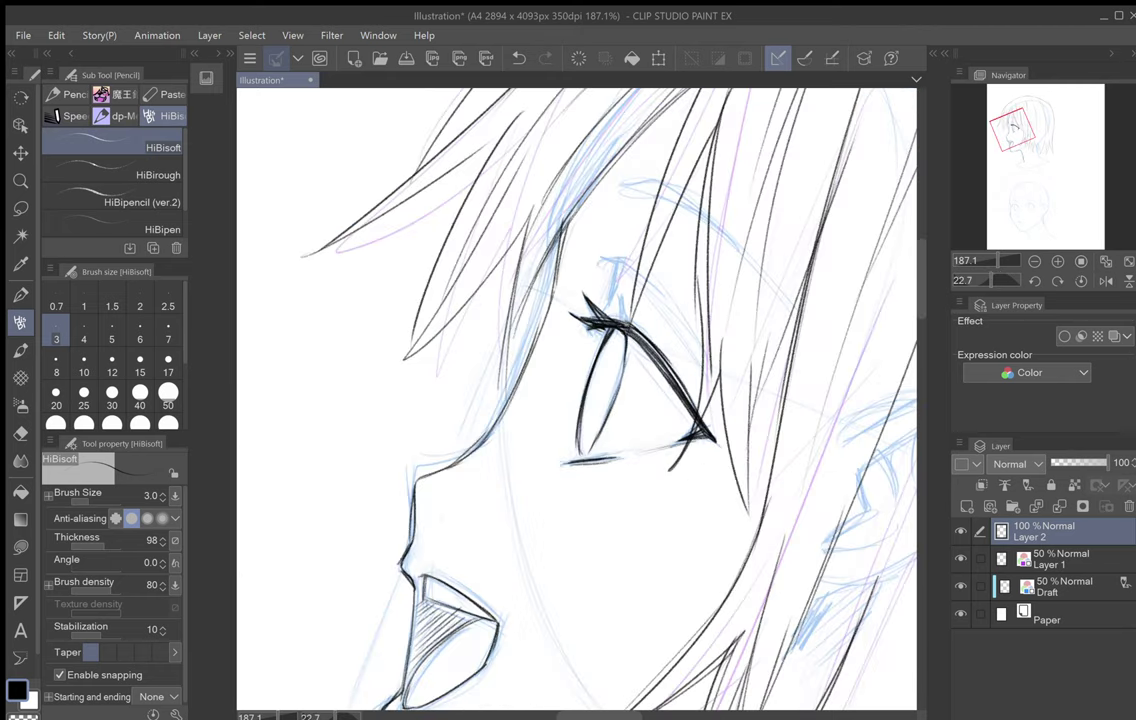
mouse_move(625, 327)
mouse_down()
mouse_move(622, 289)
mouse_move(636, 330)
mouse_move(641, 316)
mouse_up()
Step: Trace the eyelid crease above the profile eye and the small dark lash tip in front of it
mouse_move(655, 233)
mouse_down()
mouse_move(498, 296)
mouse_move(439, 623)
mouse_move(467, 578)
mouse_move(490, 490)
mouse_up()
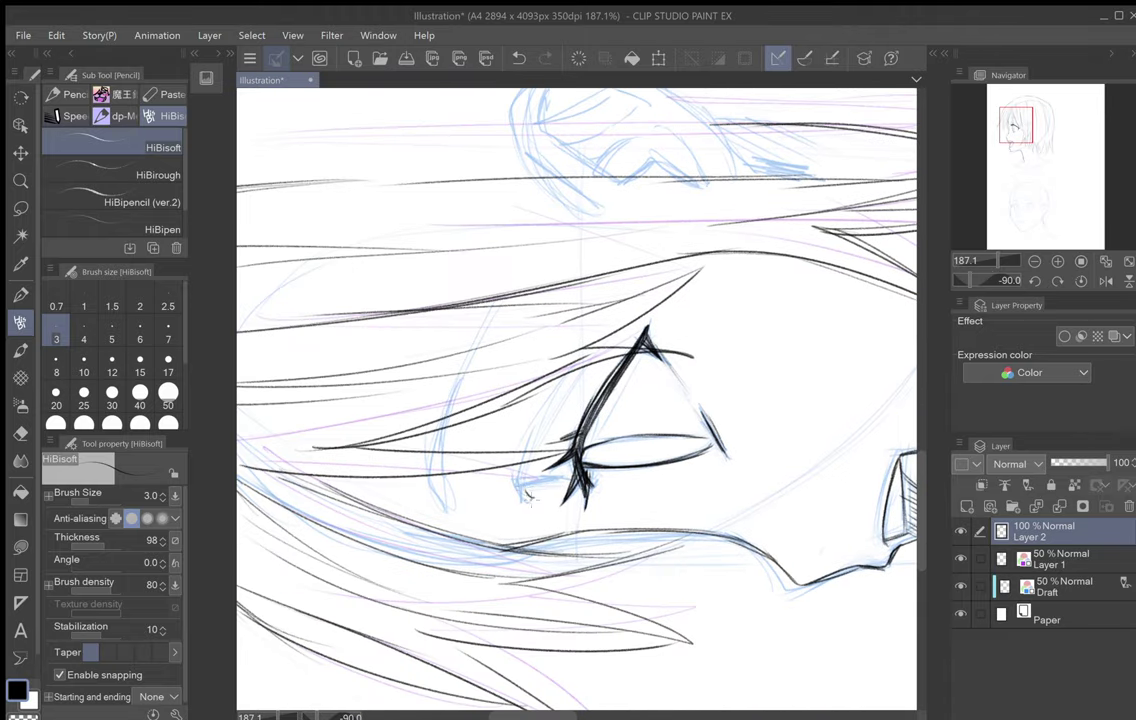
drag(525, 472, 603, 346)
mouse_move(525, 486)
mouse_down()
mouse_move(533, 498)
mouse_move(553, 483)
mouse_move(524, 392)
mouse_move(553, 419)
mouse_move(523, 401)
mouse_up()
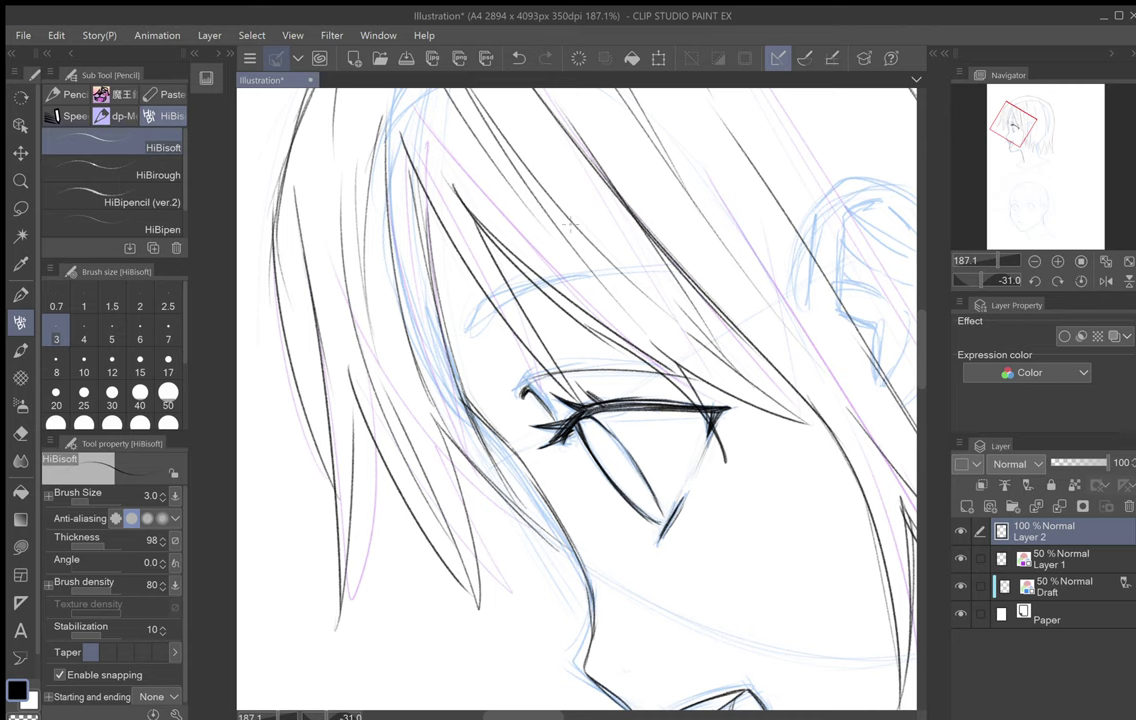
drag(570, 224, 403, 420)
drag(509, 563, 523, 583)
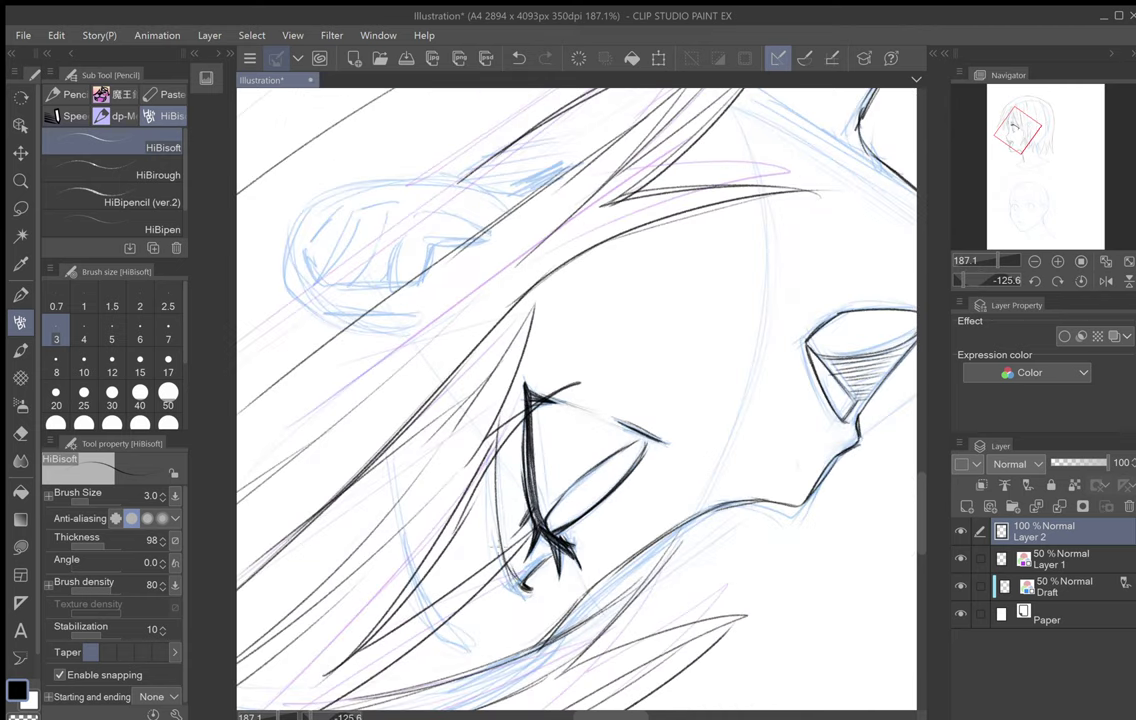
Step: Trace the profile head's long, tapering eyebrow with dark strokes across the bangs
mouse_move(507, 486)
mouse_down()
mouse_move(466, 396)
mouse_move(510, 505)
mouse_move(592, 404)
mouse_move(640, 420)
mouse_up()
drag(590, 340, 647, 341)
drag(690, 490, 717, 346)
mouse_move(540, 520)
mouse_down()
mouse_move(548, 430)
mouse_move(578, 323)
mouse_up()
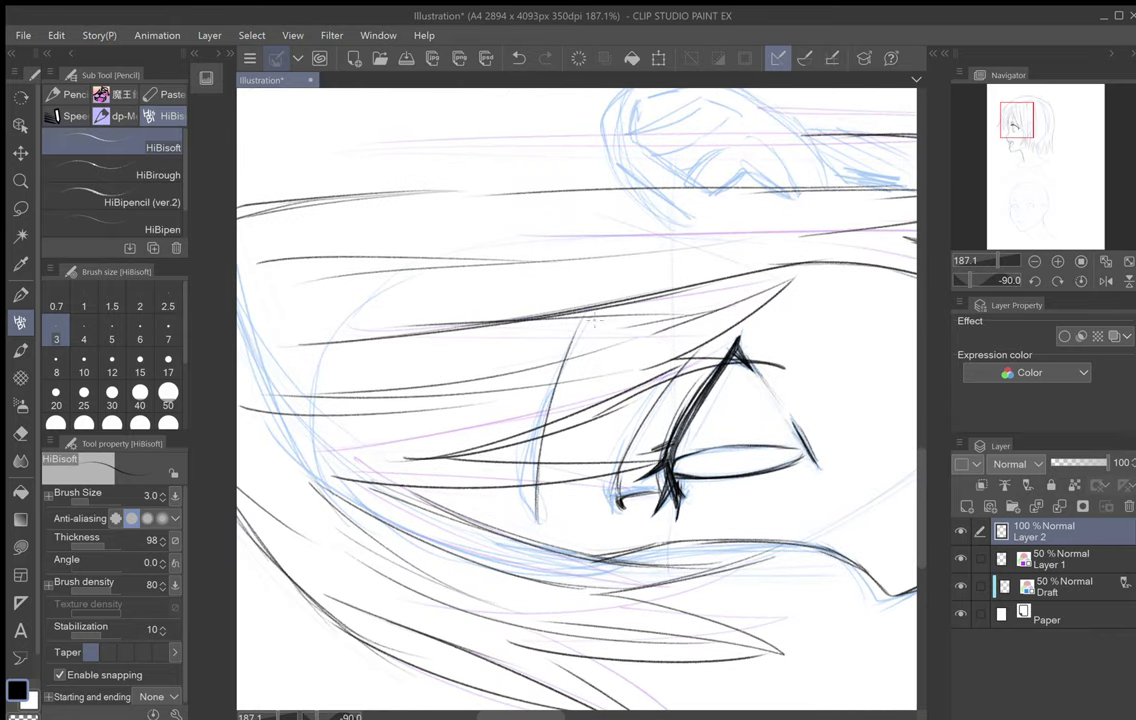
mouse_move(537, 515)
mouse_down()
mouse_move(532, 468)
mouse_move(555, 405)
mouse_up()
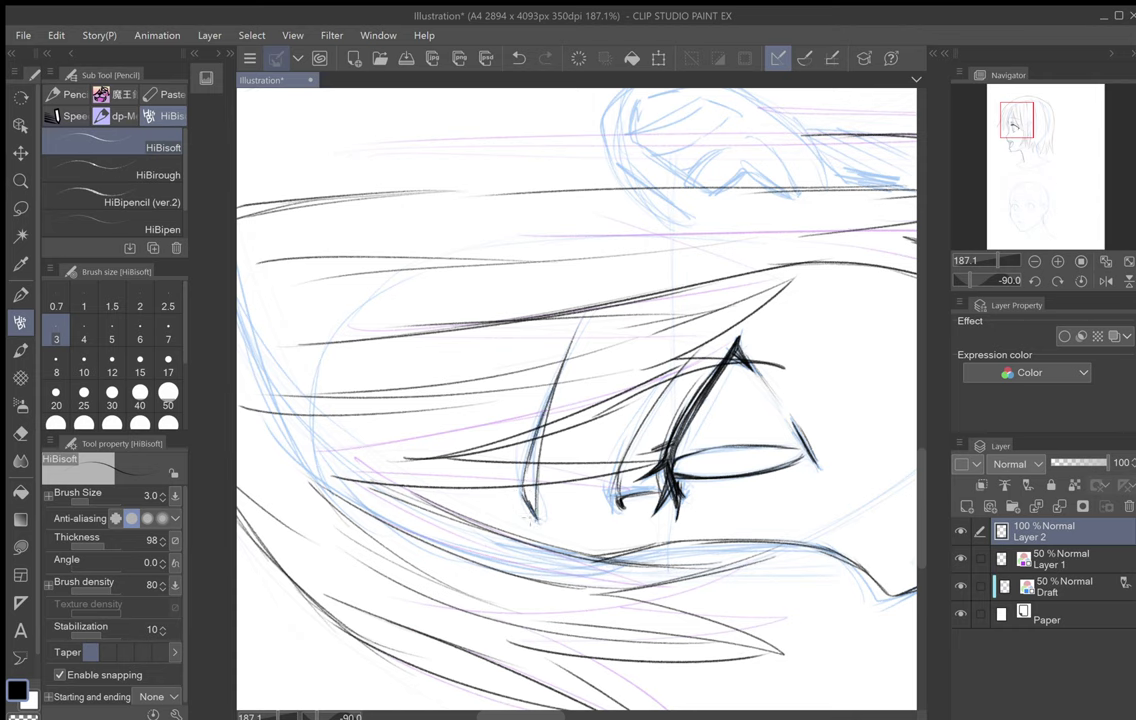
Step: Mirror the canvas and trace the outer contour of the profile head's ear
mouse_move(470, 450)
mouse_down()
mouse_move(512, 199)
mouse_move(540, 171)
mouse_up()
mouse_move(680, 370)
mouse_down()
mouse_move(531, 370)
mouse_move(502, 343)
mouse_move(416, 448)
mouse_up()
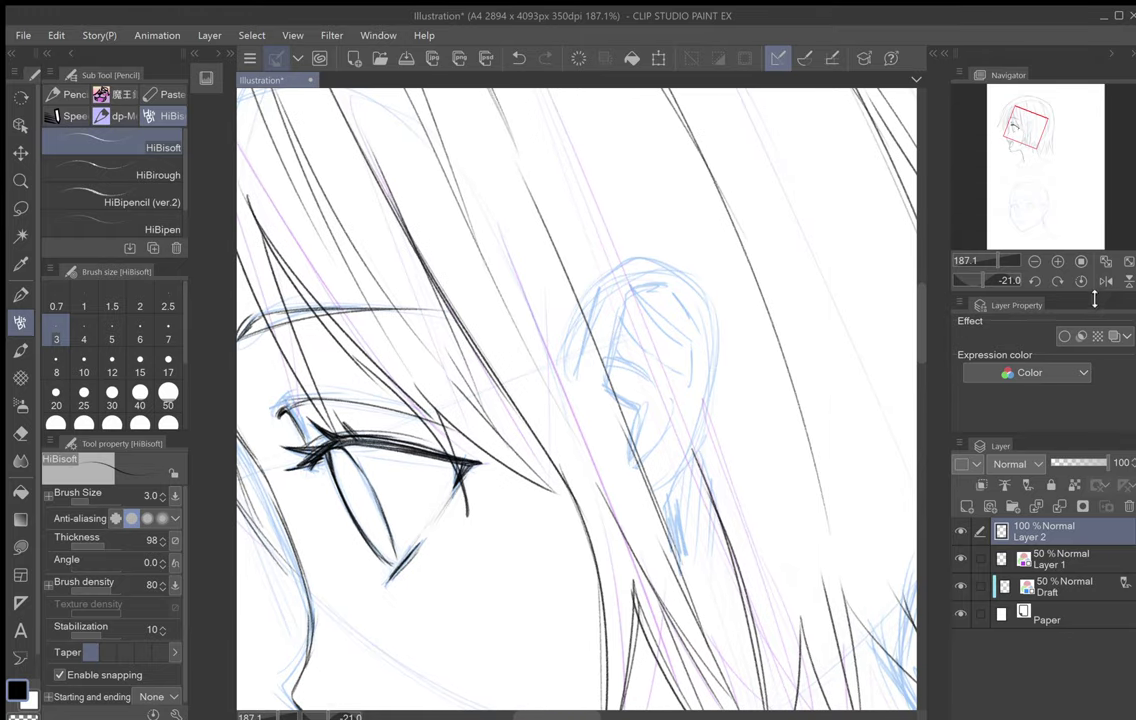
click(1106, 281)
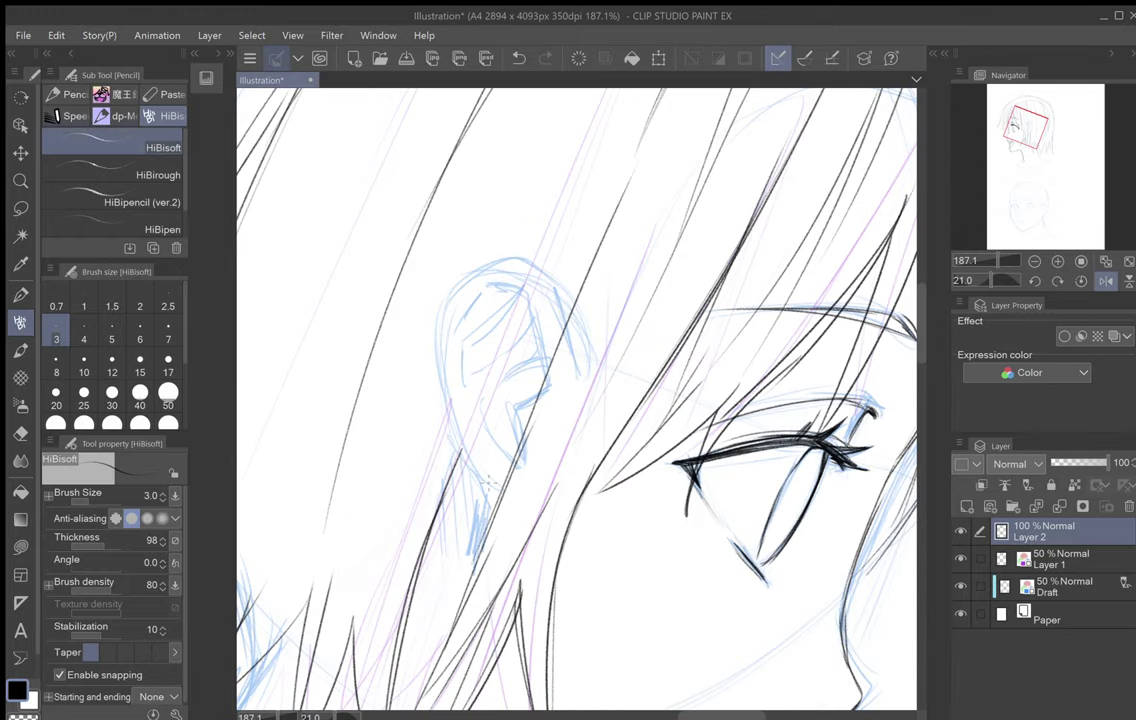
mouse_move(497, 487)
mouse_down()
mouse_move(437, 356)
mouse_move(466, 283)
mouse_move(456, 296)
mouse_move(516, 253)
mouse_move(533, 273)
mouse_move(535, 255)
mouse_move(566, 317)
mouse_up()
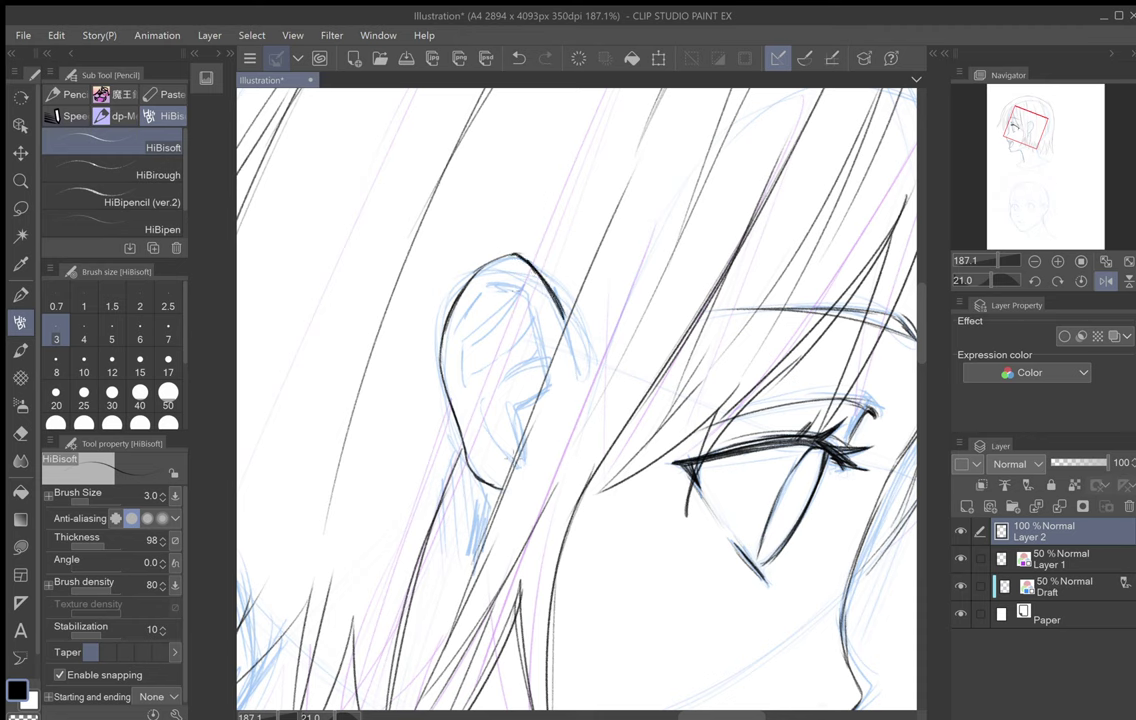
Step: Draw the ear's inner rim, folds and opening in dark pencil
mouse_move(518, 465)
mouse_down()
mouse_move(484, 441)
mouse_move(477, 417)
mouse_move(489, 391)
mouse_move(544, 368)
mouse_move(534, 362)
mouse_move(548, 372)
mouse_move(531, 376)
mouse_move(532, 305)
mouse_move(518, 285)
mouse_move(497, 285)
mouse_move(511, 284)
mouse_move(459, 330)
mouse_up()
drag(481, 288, 462, 322)
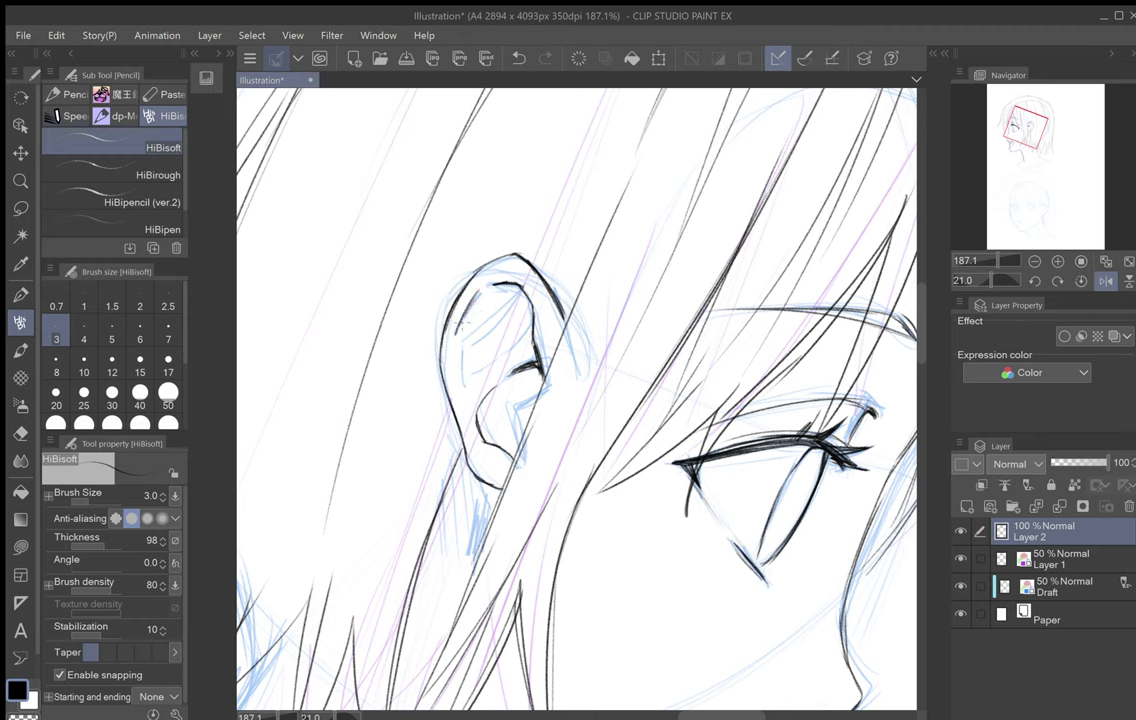
mouse_move(462, 373)
mouse_down()
mouse_move(519, 357)
mouse_move(529, 327)
mouse_up()
mouse_move(472, 279)
mouse_down()
mouse_move(466, 306)
mouse_move(504, 296)
mouse_up()
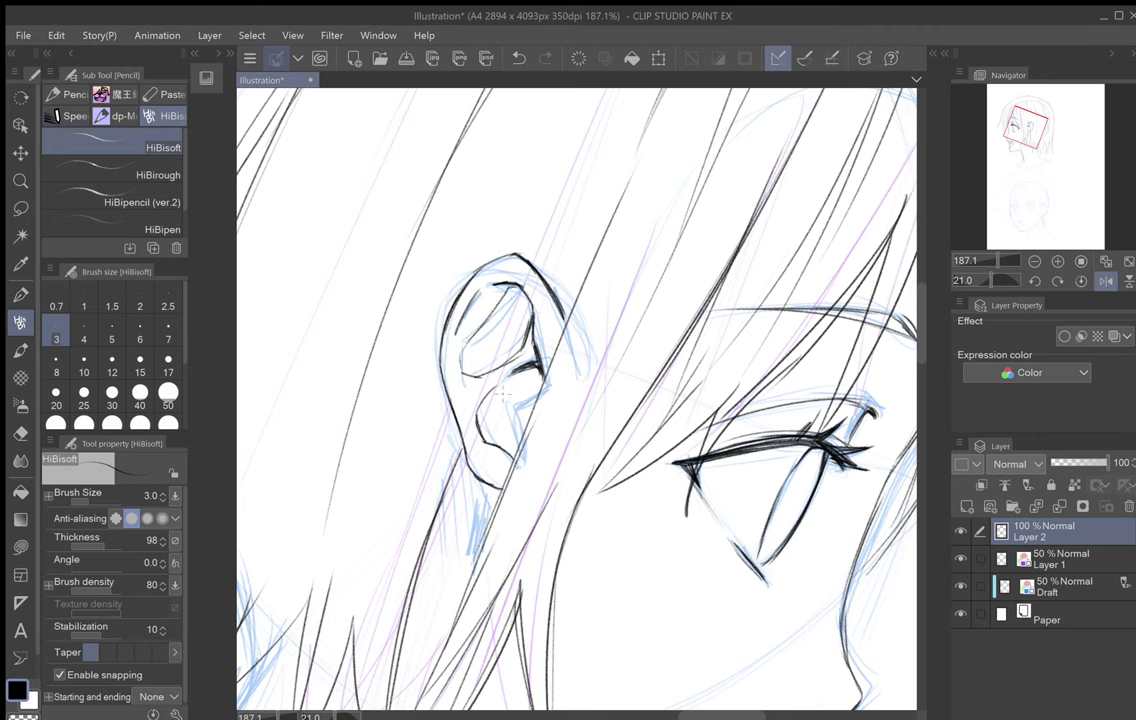
mouse_move(518, 458)
mouse_down()
mouse_move(517, 402)
mouse_move(542, 381)
mouse_move(519, 403)
mouse_move(518, 450)
mouse_move(543, 371)
mouse_up()
mouse_move(457, 350)
mouse_down()
mouse_move(476, 494)
mouse_move(530, 420)
mouse_up()
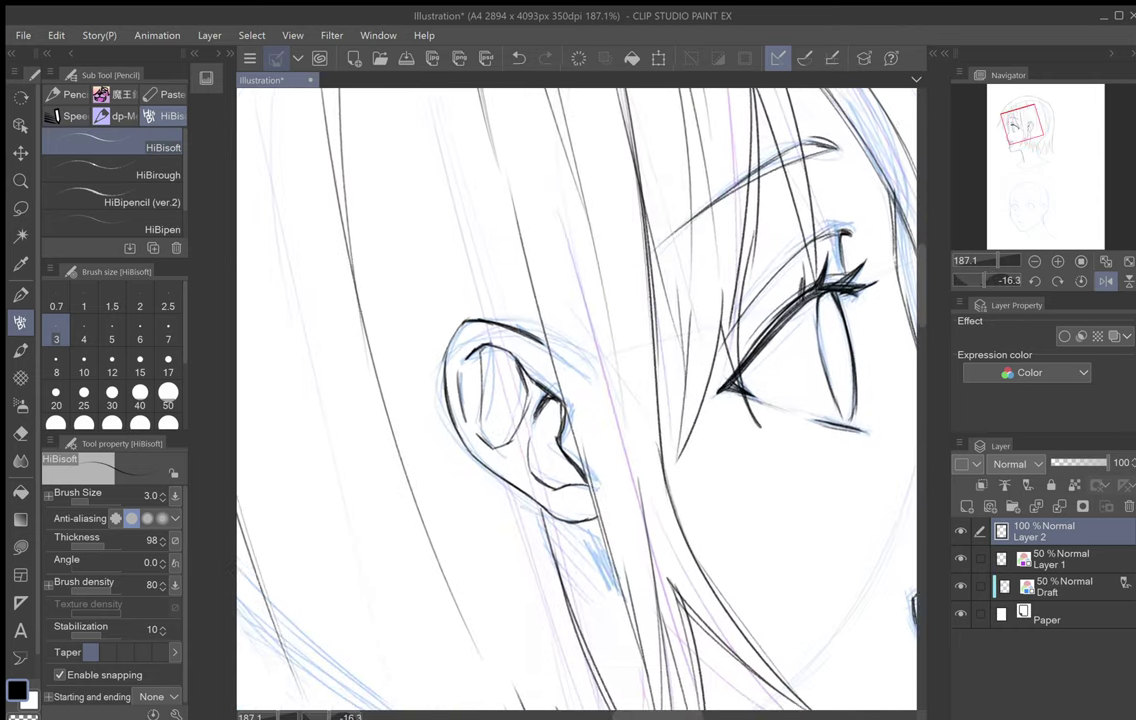
drag(454, 382, 461, 359)
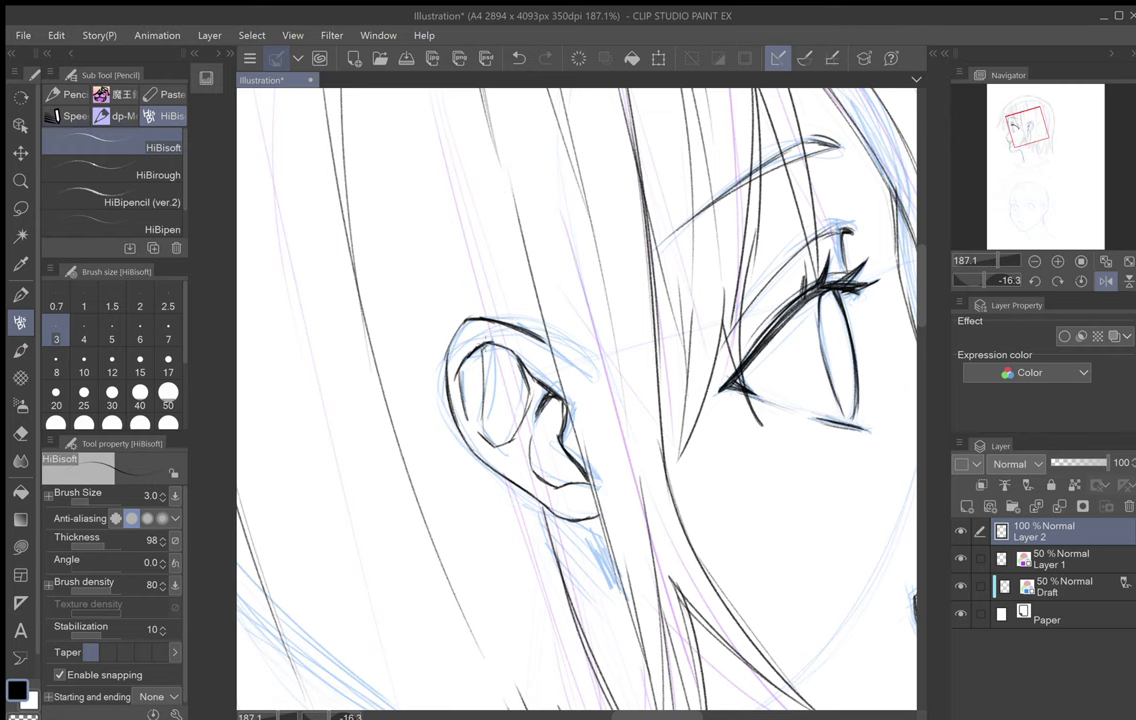
Step: Reinforce the front neck line and trace the back of the neck below the hair tips with dark strokes
mouse_move(648, 399)
mouse_down()
mouse_move(638, 436)
mouse_move(677, 336)
mouse_up()
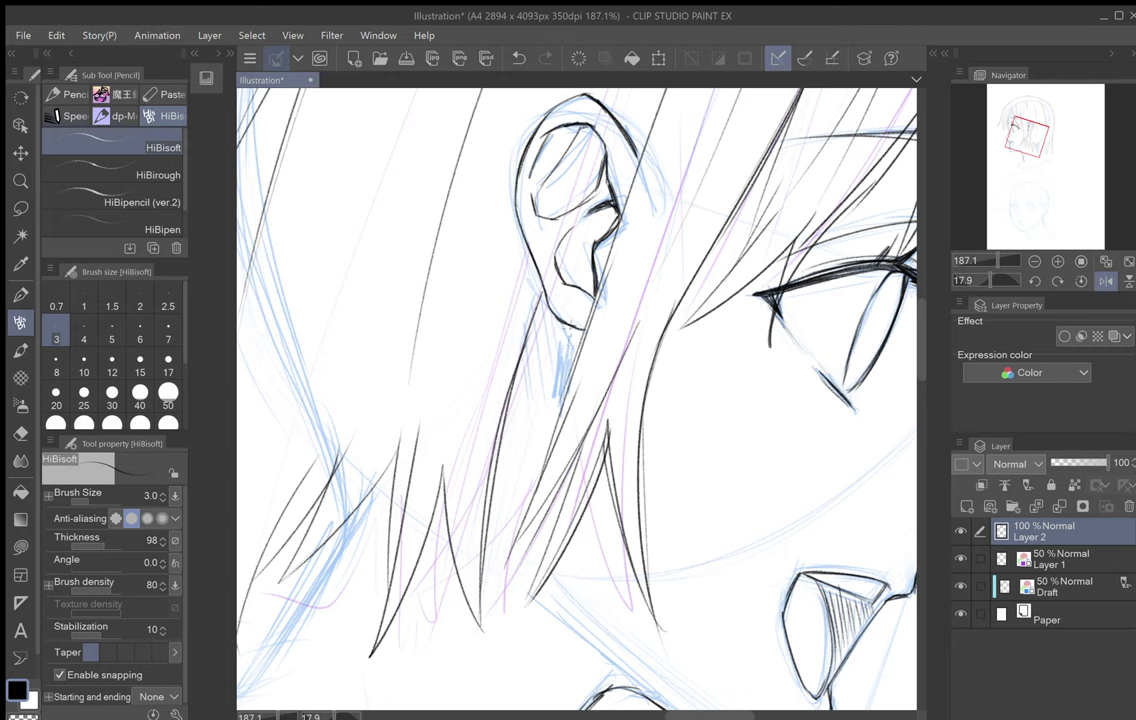
mouse_move(573, 328)
mouse_down()
mouse_move(576, 353)
mouse_move(512, 213)
mouse_move(533, 236)
mouse_move(722, 100)
mouse_up()
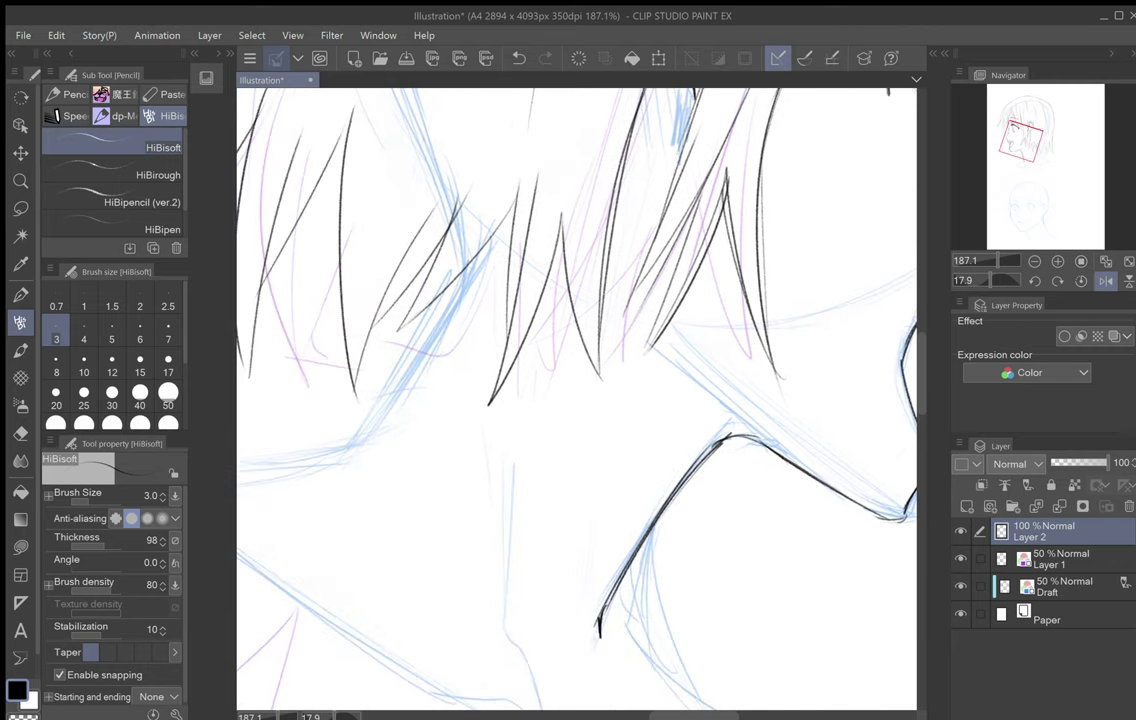
drag(700, 470, 719, 396)
drag(620, 460, 725, 293)
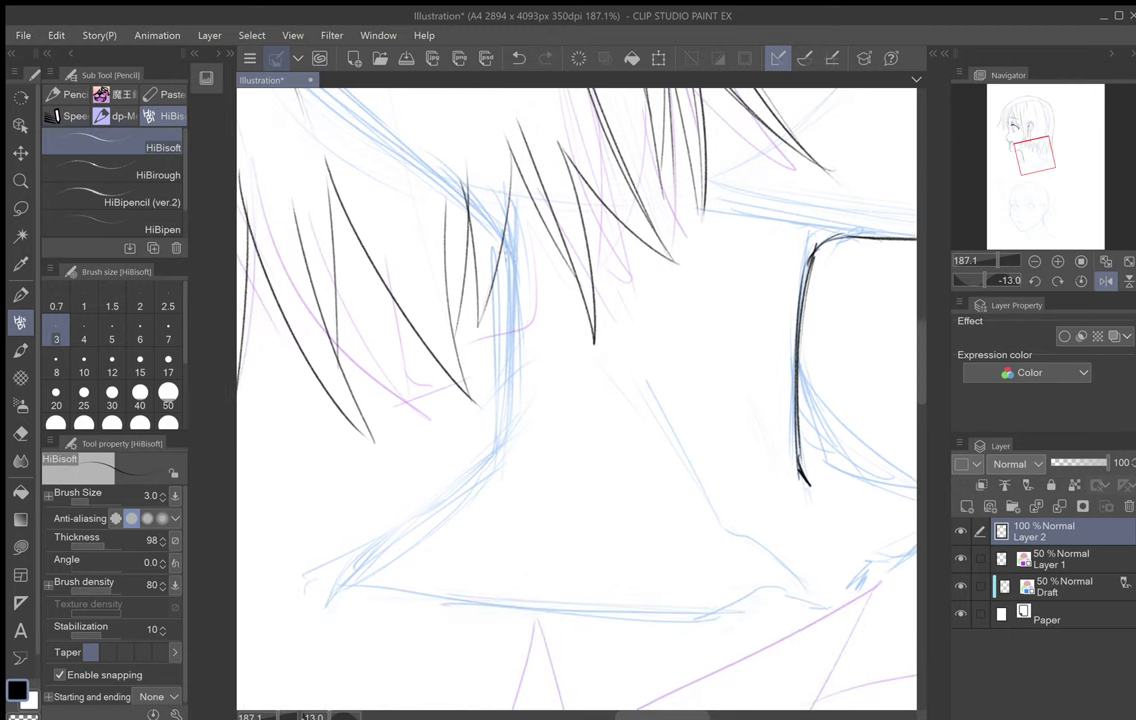
drag(507, 274, 506, 398)
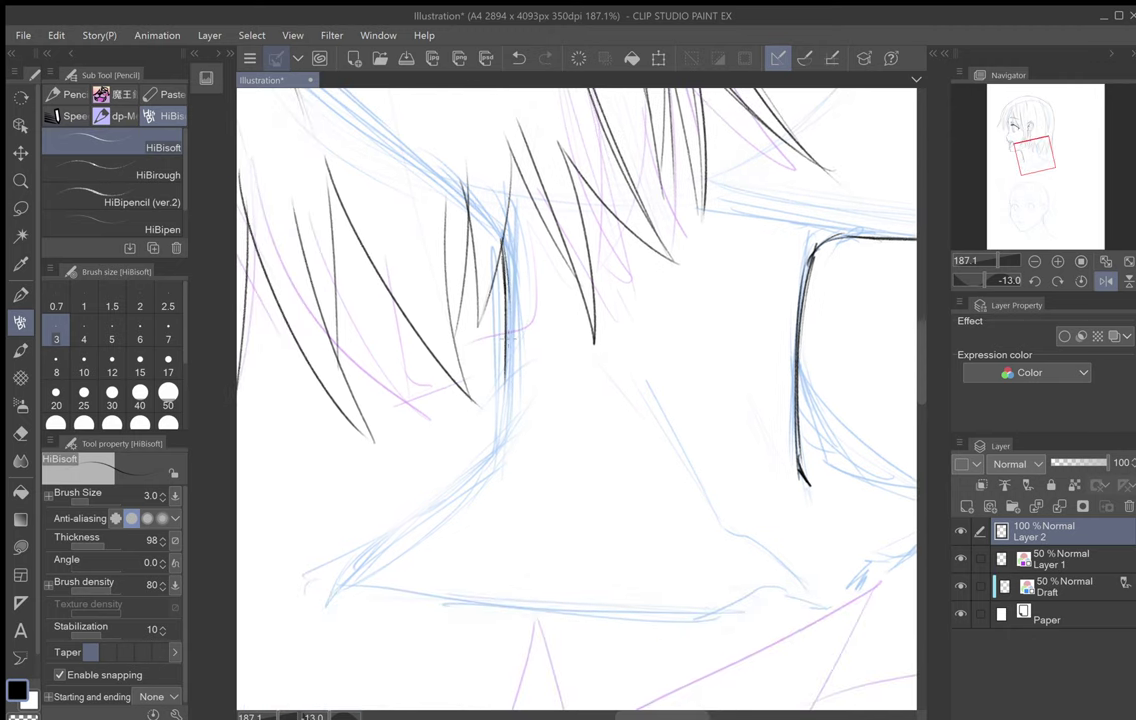
drag(507, 320, 503, 438)
drag(505, 250, 503, 352)
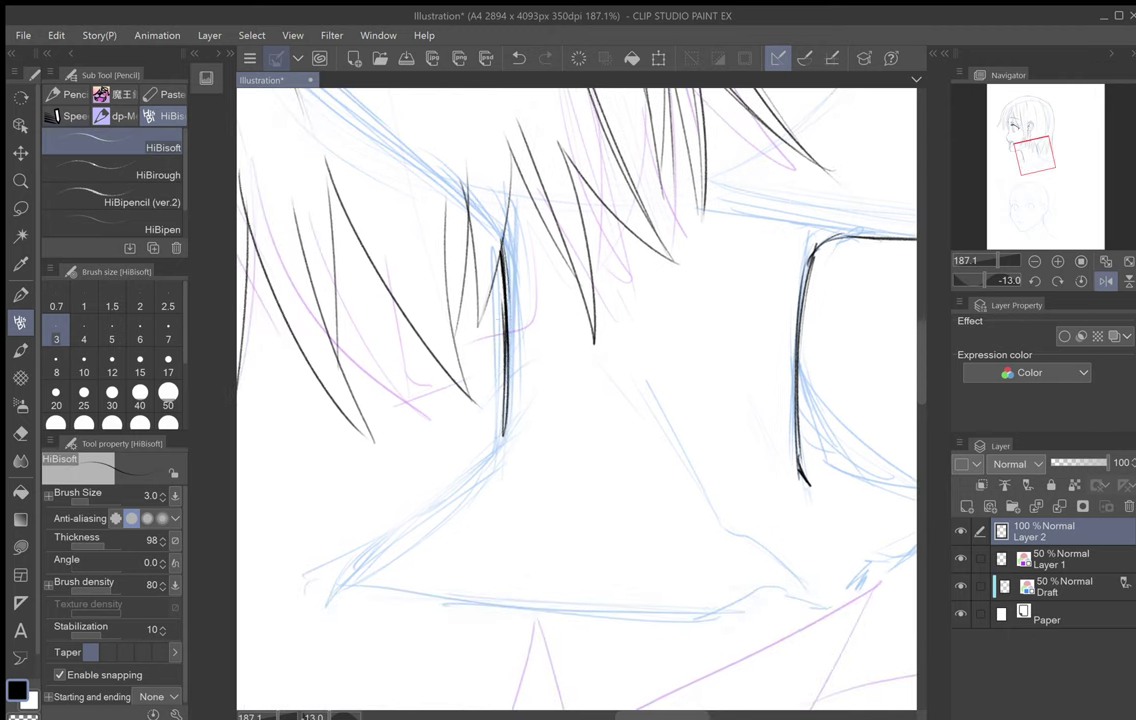
Step: Trace the neck muscle line down to the throat hollow and the near collarbone line out towards the shoulder
drag(640, 480, 540, 344)
mouse_move(700, 350)
mouse_down()
mouse_move(690, 480)
mouse_move(678, 496)
mouse_up()
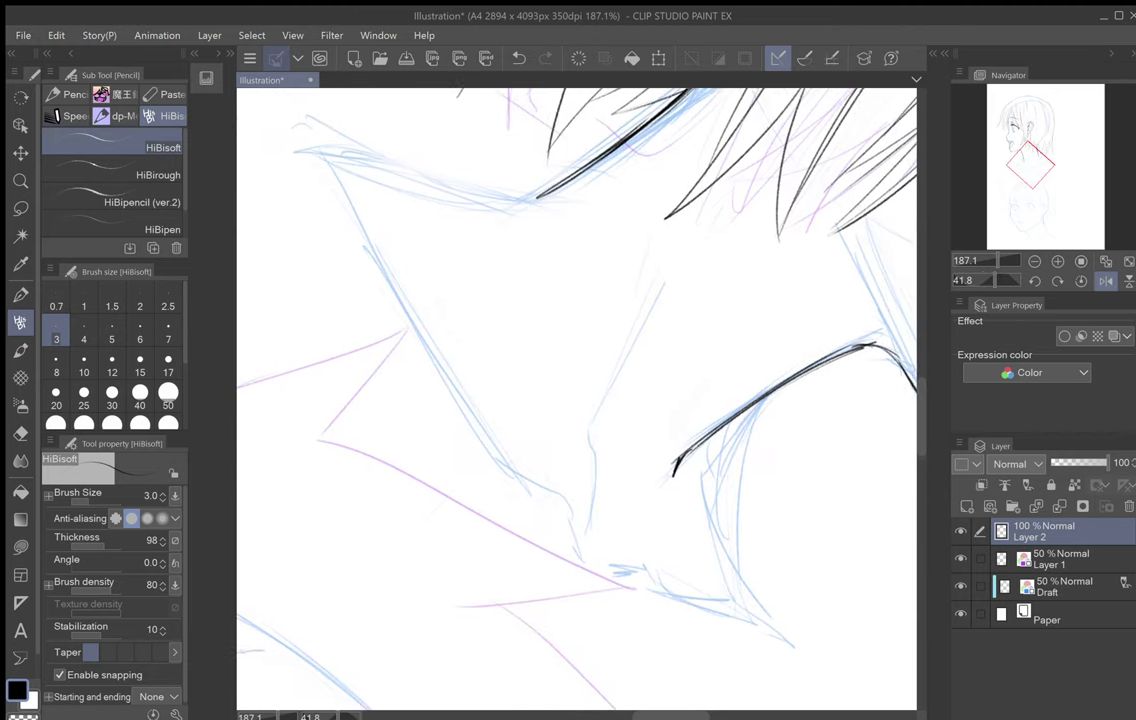
drag(640, 430, 618, 444)
mouse_move(590, 548)
mouse_down()
mouse_move(591, 448)
mouse_move(664, 279)
mouse_up()
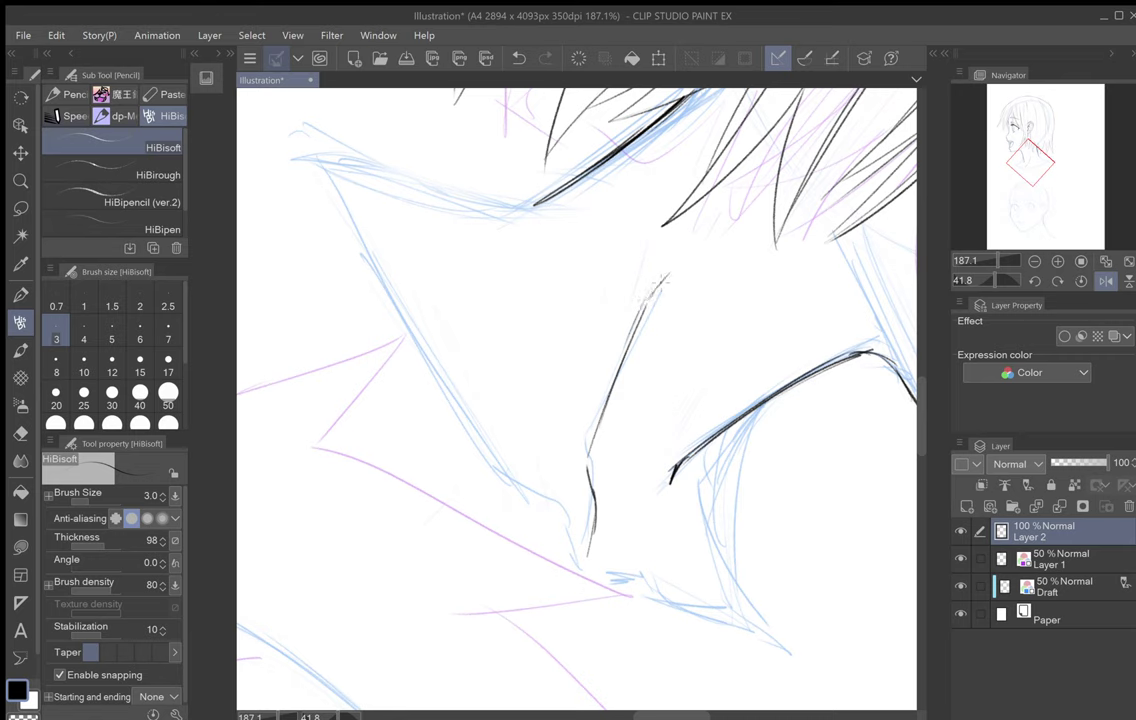
mouse_move(590, 570)
mouse_down()
mouse_move(505, 452)
mouse_move(465, 432)
mouse_move(348, 254)
mouse_move(420, 391)
mouse_up()
drag(539, 494, 487, 416)
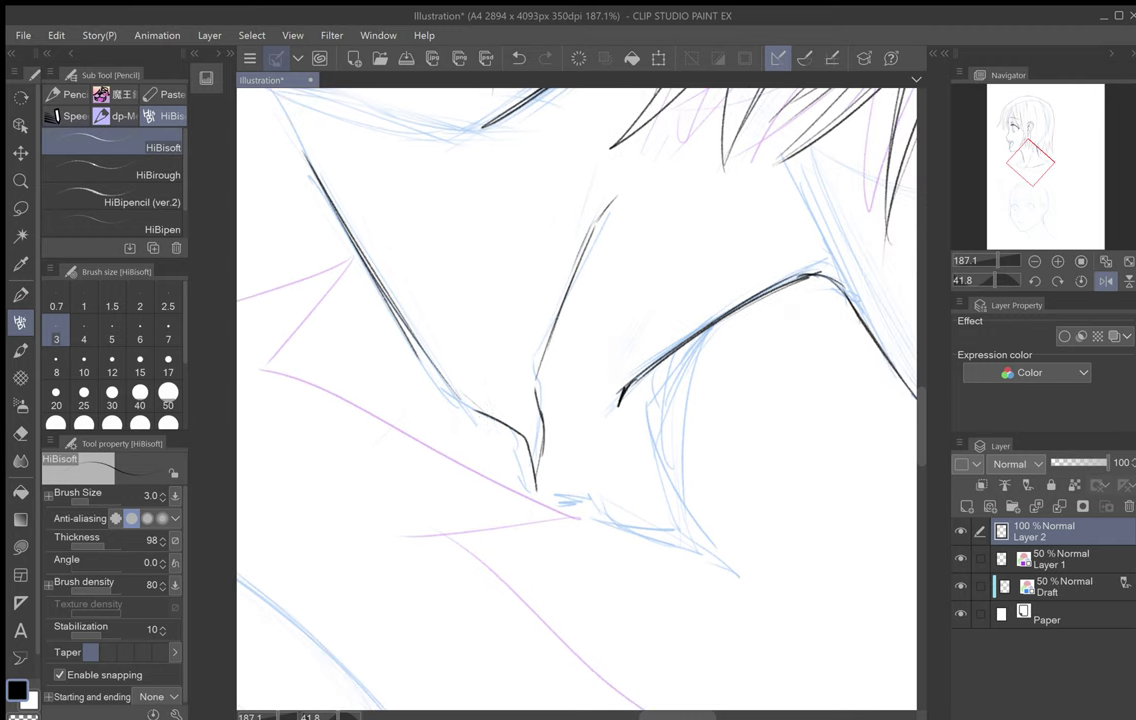
Step: Trace the far collarbone and the far shoulder slope running down from the front of the neck
mouse_move(566, 498)
mouse_down()
mouse_move(592, 492)
mouse_move(617, 525)
mouse_move(687, 543)
mouse_move(695, 505)
mouse_move(637, 392)
mouse_up()
drag(652, 450, 637, 384)
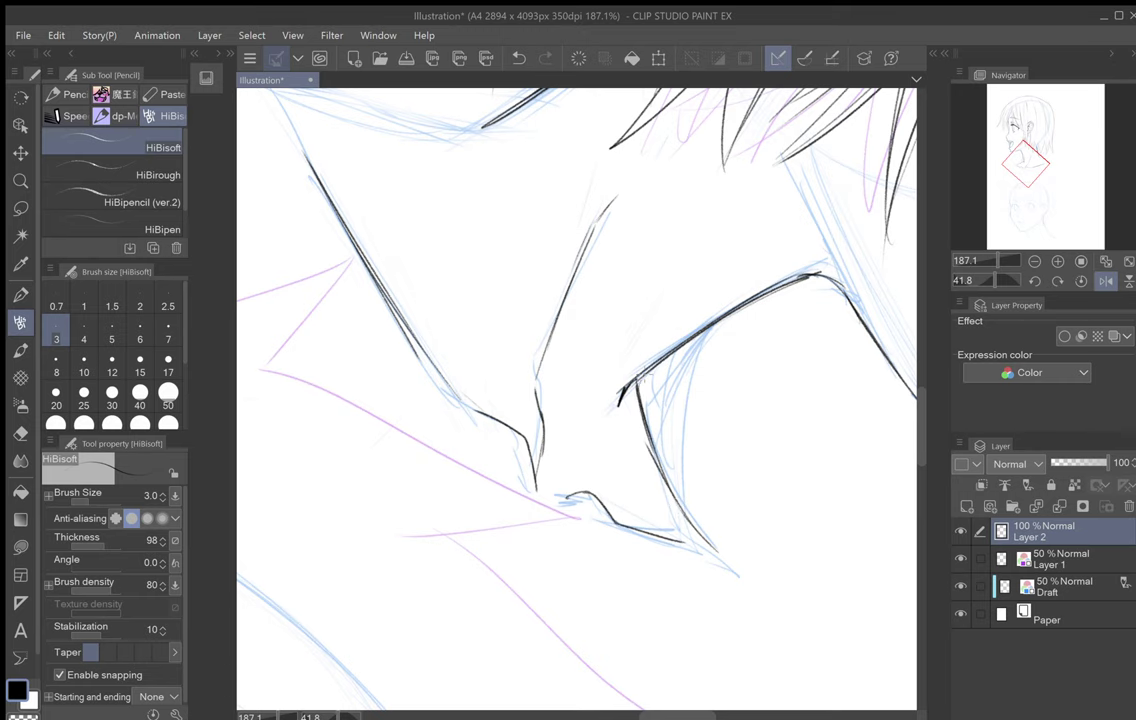
mouse_move(663, 341)
mouse_down()
mouse_move(777, 414)
mouse_move(853, 444)
mouse_move(548, 121)
mouse_up()
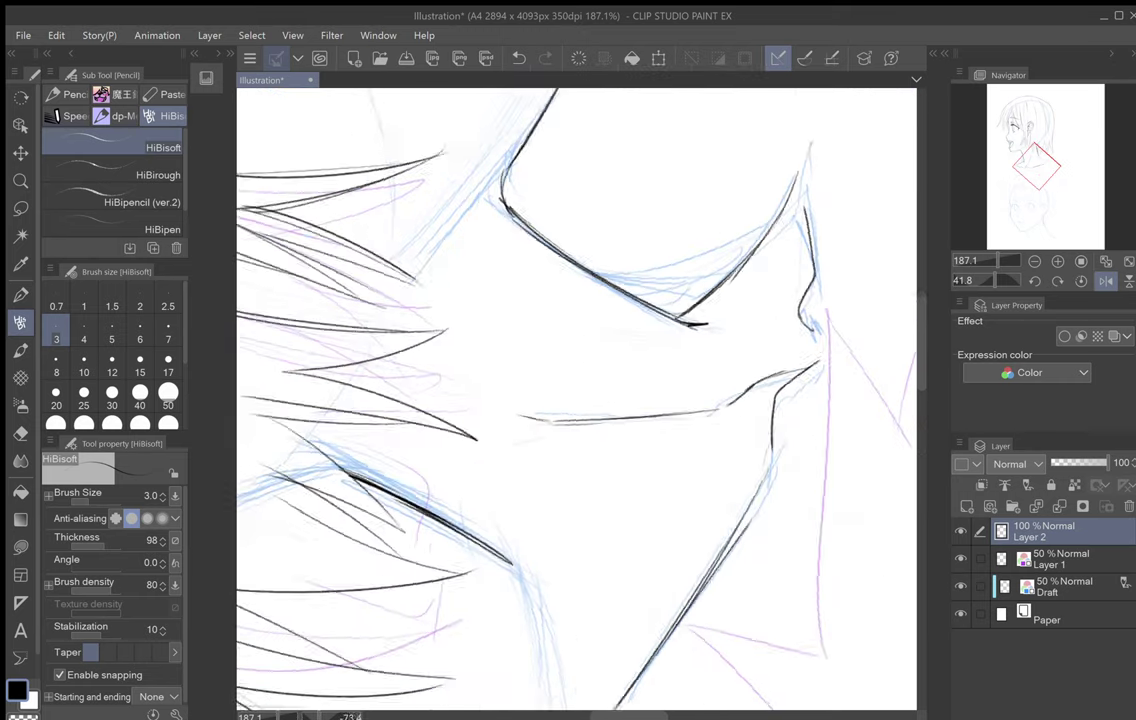
Step: Trace the near shoulder line of the profile figure, sloping down from the base of the back of the neck
drag(640, 450, 620, 221)
drag(500, 355, 555, 585)
drag(505, 370, 536, 478)
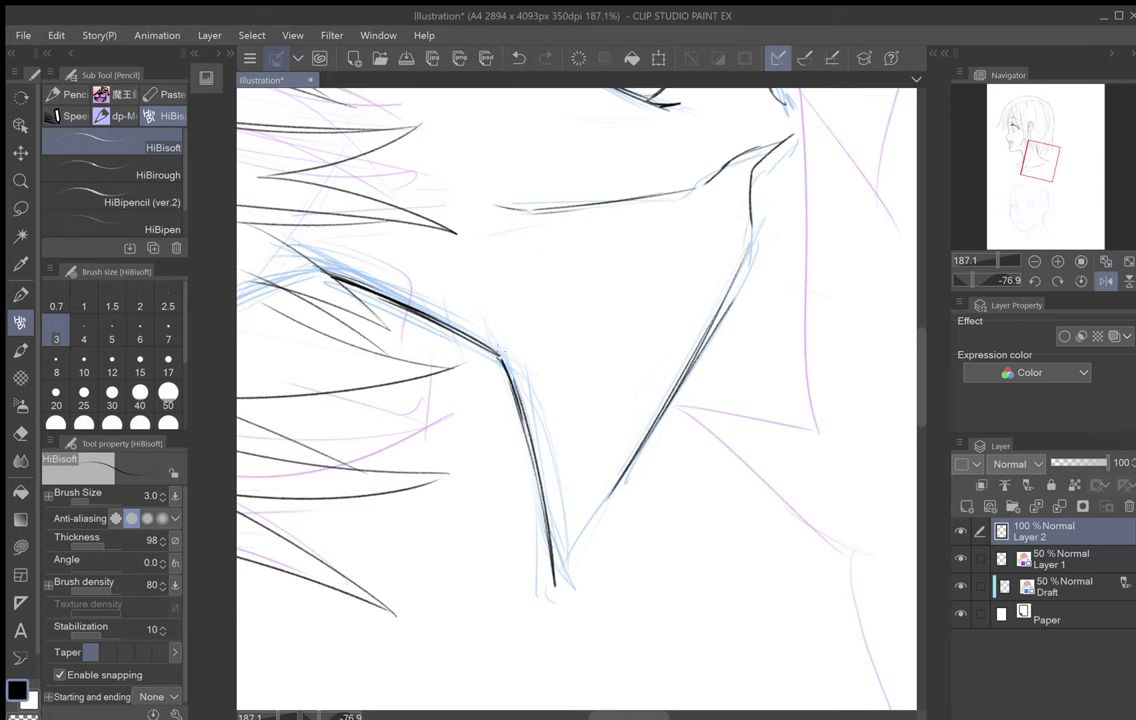
mouse_move(517, 341)
mouse_down()
mouse_move(517, 460)
mouse_move(477, 341)
mouse_move(395, 484)
mouse_up()
mouse_move(670, 377)
mouse_down()
mouse_move(687, 366)
mouse_move(664, 464)
mouse_move(541, 514)
mouse_up()
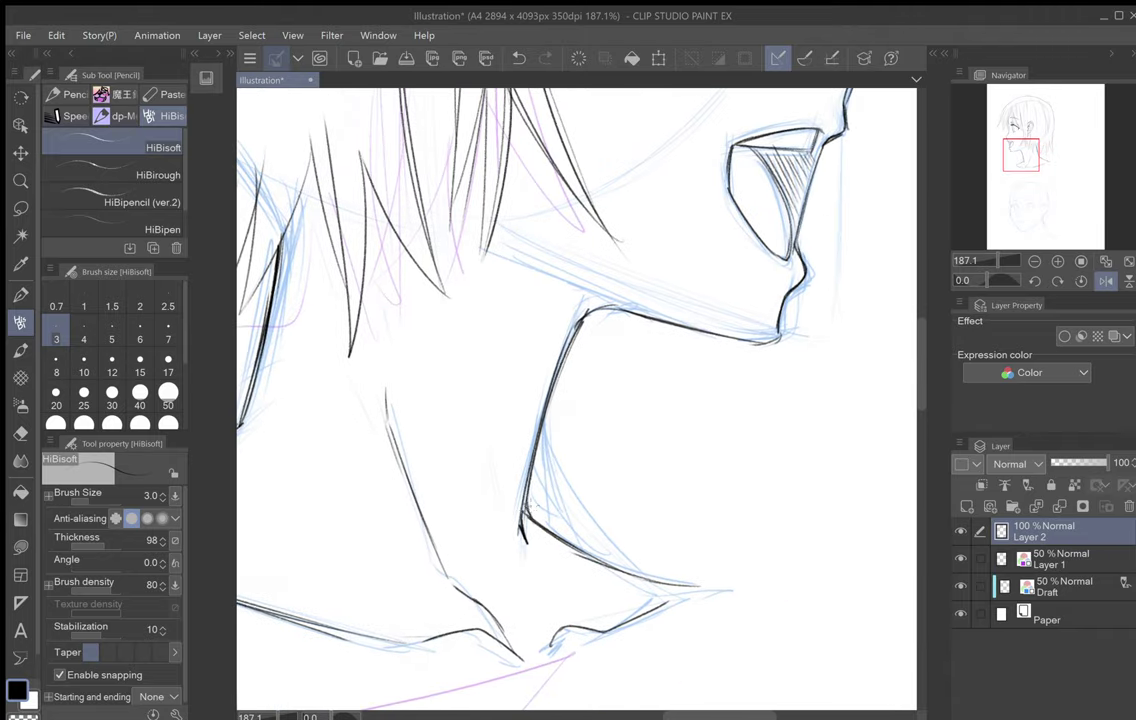
Step: Hatch a shadow on the profile face's forehead beneath the front bangs and return the canvas to its unmirrored view
mouse_move(554, 429)
mouse_down()
mouse_move(567, 533)
mouse_move(495, 505)
mouse_move(438, 569)
mouse_up()
drag(690, 300, 454, 539)
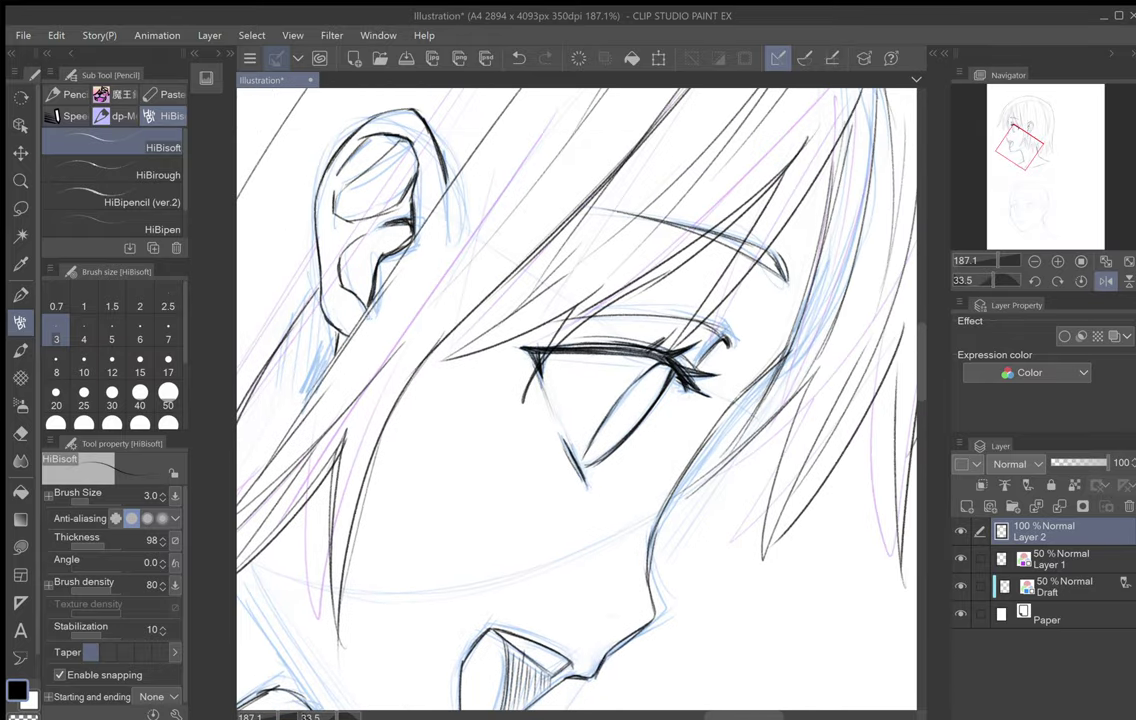
mouse_move(745, 382)
mouse_down()
mouse_move(640, 384)
mouse_move(564, 358)
mouse_move(594, 391)
mouse_up()
key(ctrl+at)
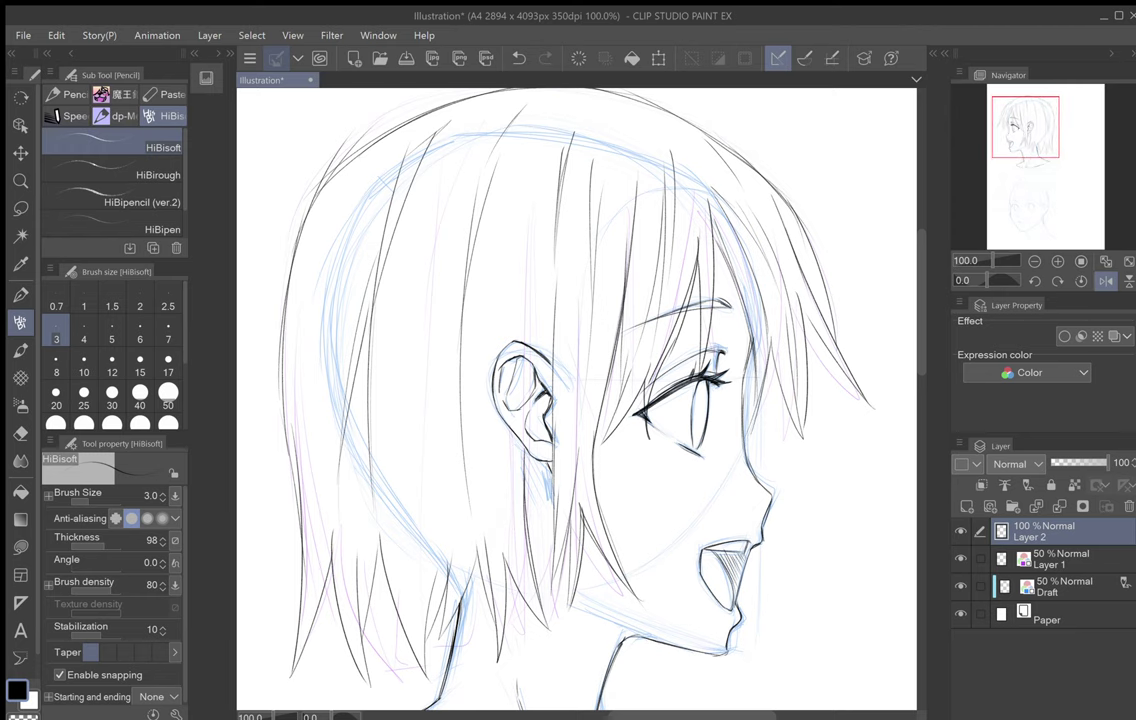
drag(594, 391, 592, 328)
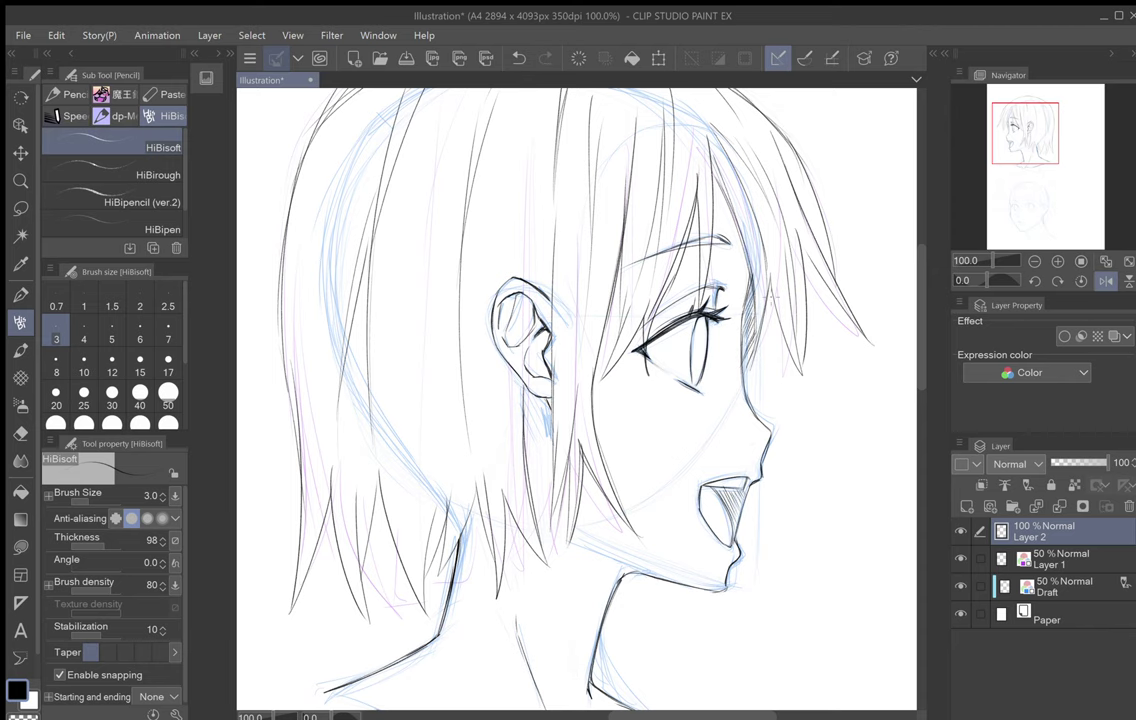
click(1105, 281)
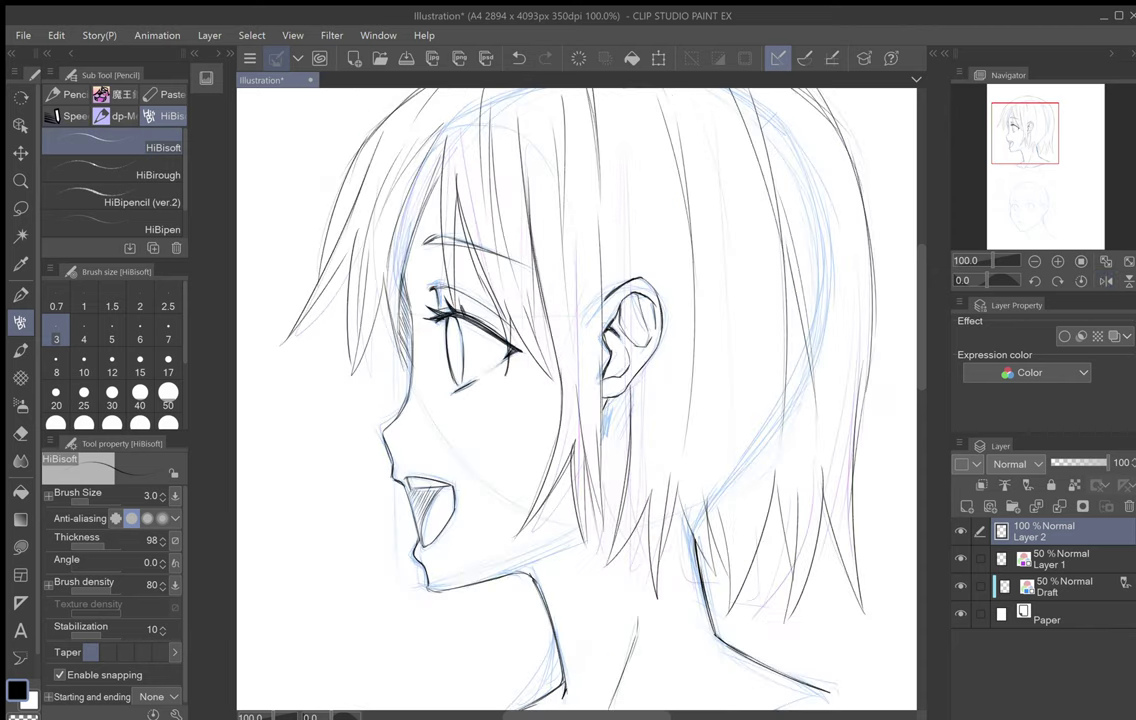
Step: Draw the thick upper lash line of the near eye on the lower three-quarter head with layered dark strokes
drag(1025, 133, 1023, 149)
scroll(728, 417, down, 3)
mouse_move(728, 417)
mouse_down()
mouse_move(740, 354)
mouse_move(732, 264)
mouse_up()
scroll(628, 400, down, 5)
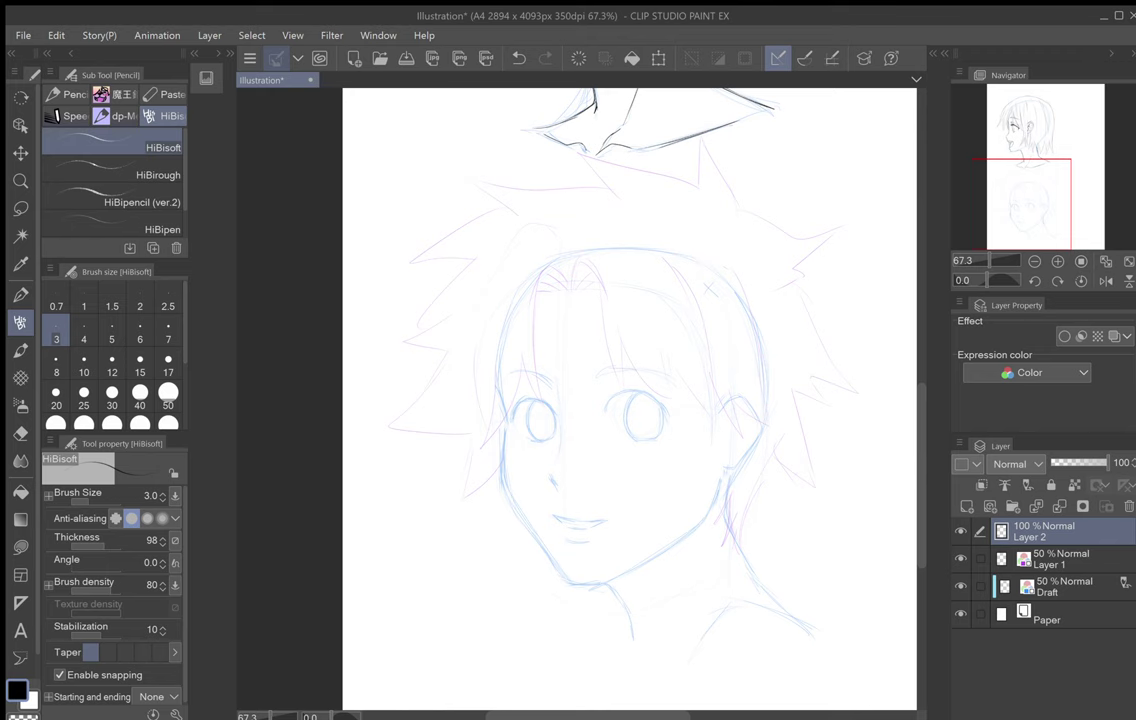
scroll(637, 403, up, 4)
drag(637, 403, 601, 515)
key(minus)
mouse_move(660, 410)
mouse_down()
mouse_move(633, 575)
mouse_move(446, 439)
mouse_move(465, 456)
mouse_move(452, 418)
mouse_up()
drag(488, 465, 454, 408)
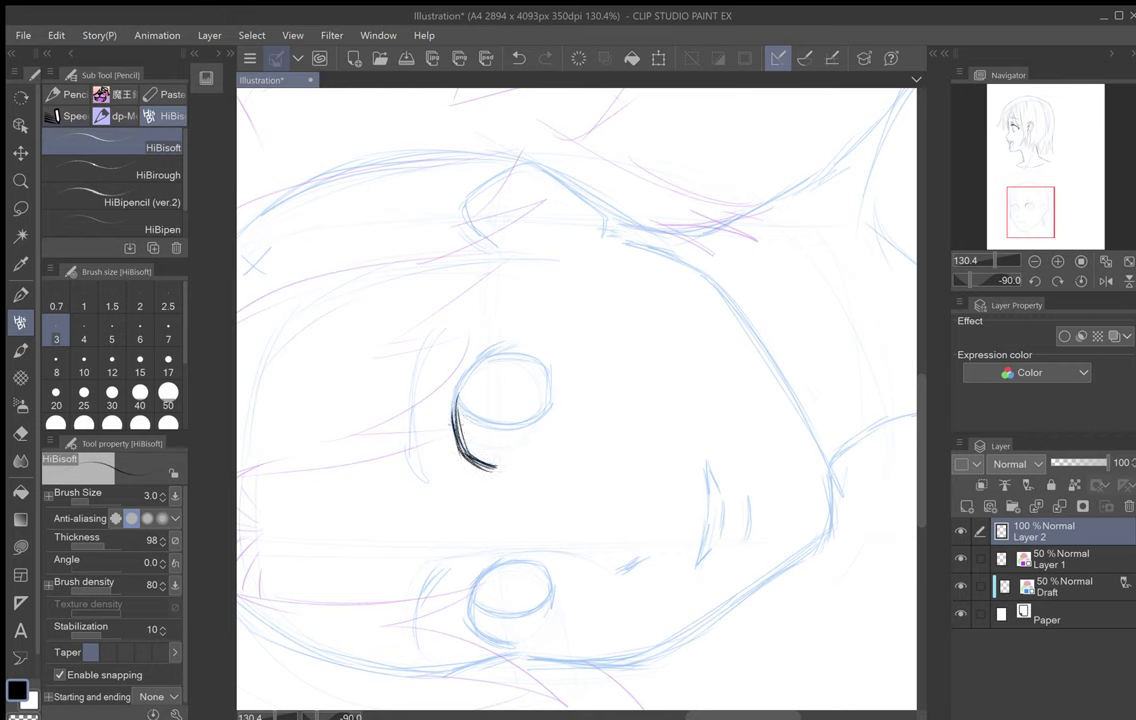
drag(493, 467, 488, 350)
drag(456, 406, 513, 340)
drag(468, 378, 509, 340)
Step: Outline the near eye's iris with its highlight and close its lower edge in dark pencil
mouse_move(492, 352)
mouse_down()
mouse_move(514, 338)
mouse_move(606, 346)
mouse_move(601, 310)
mouse_move(626, 310)
mouse_move(627, 289)
mouse_move(603, 291)
mouse_up()
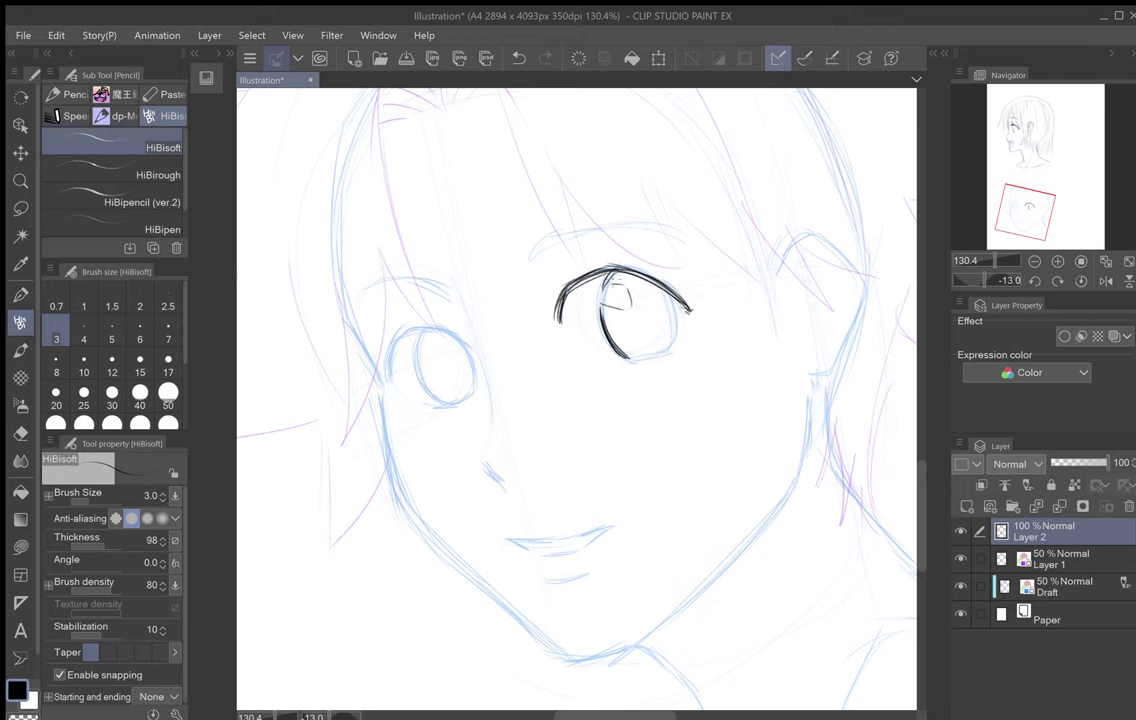
drag(675, 306, 669, 351)
drag(649, 268, 725, 381)
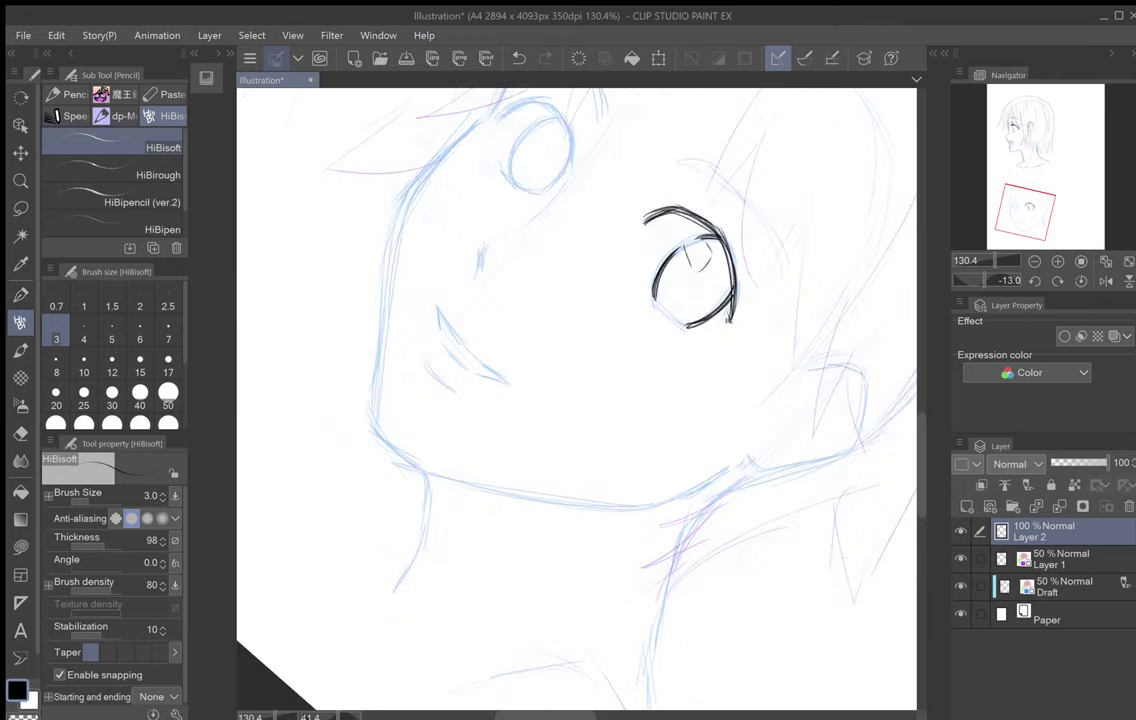
drag(654, 296, 684, 326)
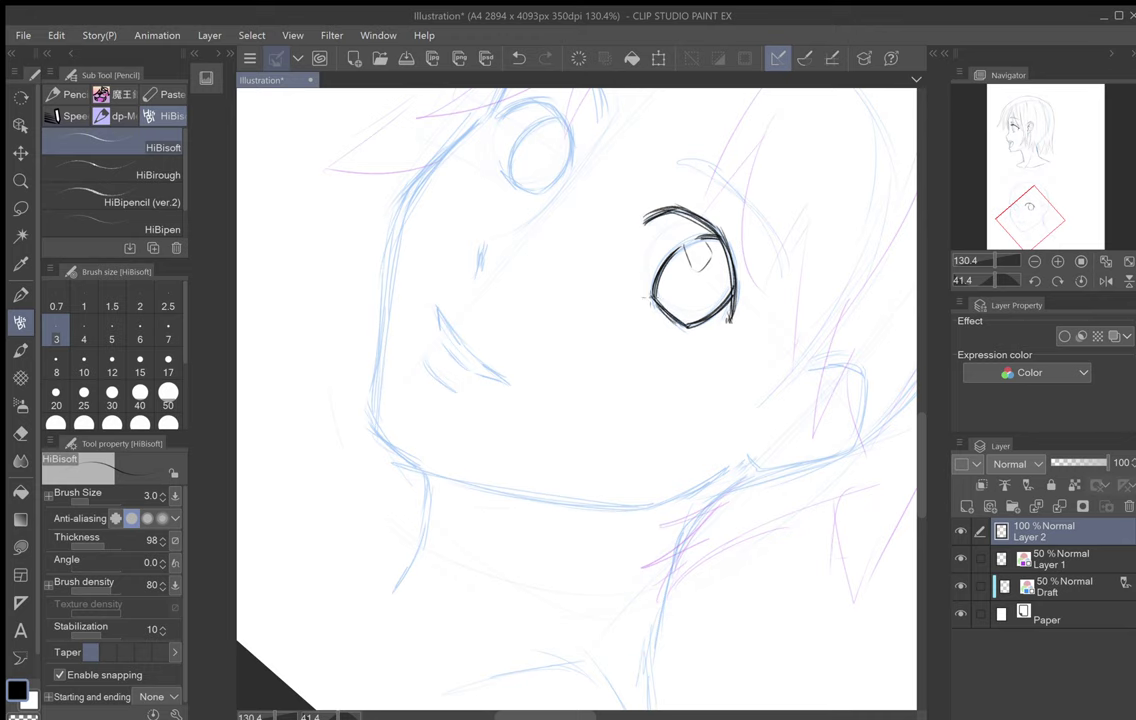
Step: Draw the far eye's upper lash line, iris outline and highlight over the blue sketch
mouse_move(648, 268)
mouse_down()
mouse_move(550, 251)
mouse_move(493, 275)
mouse_up()
mouse_move(543, 472)
mouse_down()
mouse_move(577, 501)
mouse_move(567, 500)
mouse_up()
mouse_move(545, 482)
mouse_down()
mouse_move(560, 430)
mouse_move(565, 515)
mouse_move(574, 507)
mouse_up()
mouse_move(543, 463)
mouse_down()
mouse_move(553, 494)
mouse_move(542, 443)
mouse_up()
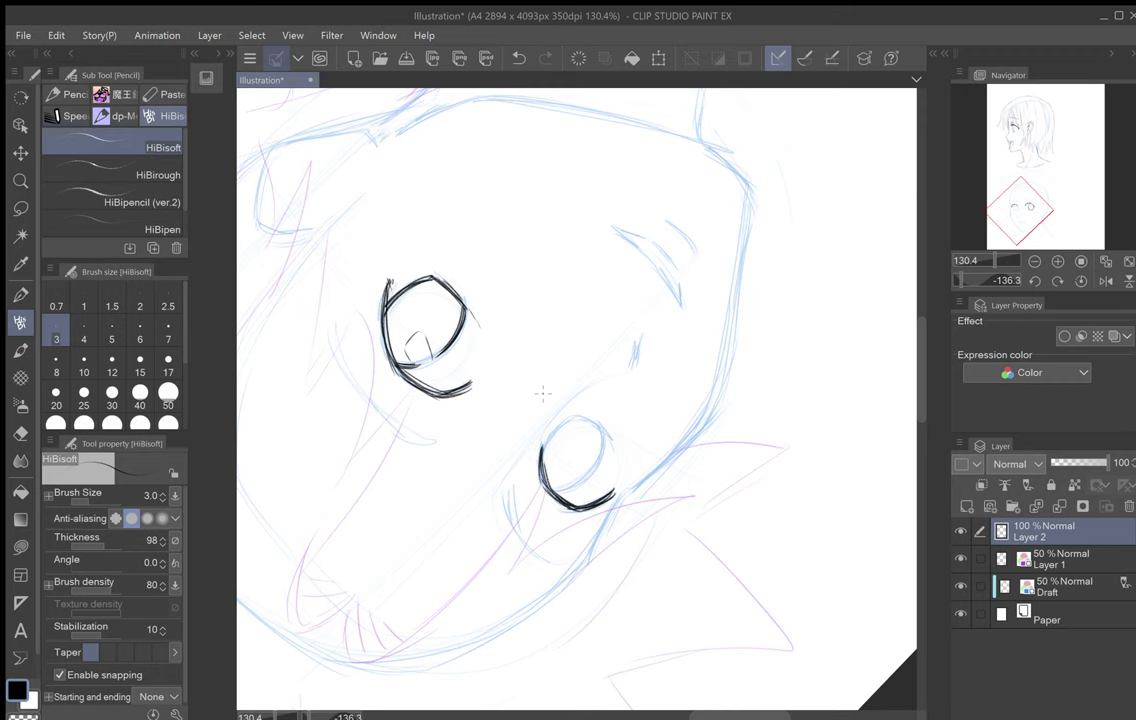
mouse_move(543, 394)
mouse_down()
mouse_move(589, 315)
mouse_move(653, 258)
mouse_up()
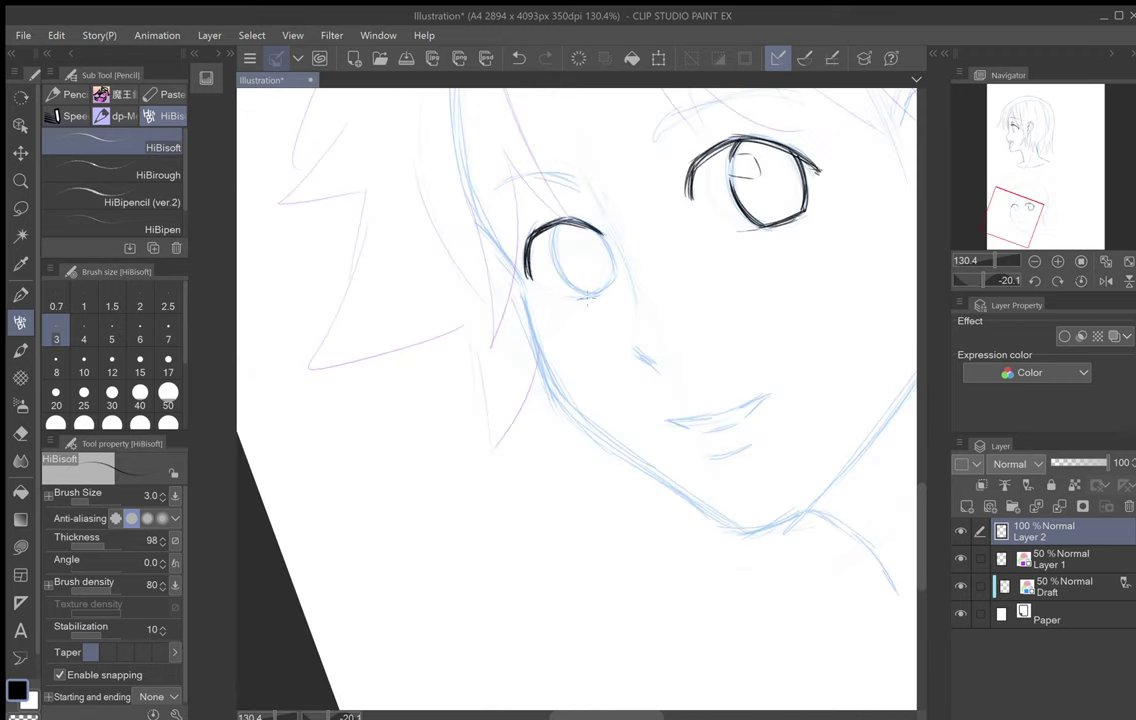
mouse_move(567, 285)
mouse_down()
mouse_move(590, 295)
mouse_move(569, 282)
mouse_move(578, 257)
mouse_move(555, 228)
mouse_move(614, 281)
mouse_move(655, 199)
mouse_move(548, 348)
mouse_up()
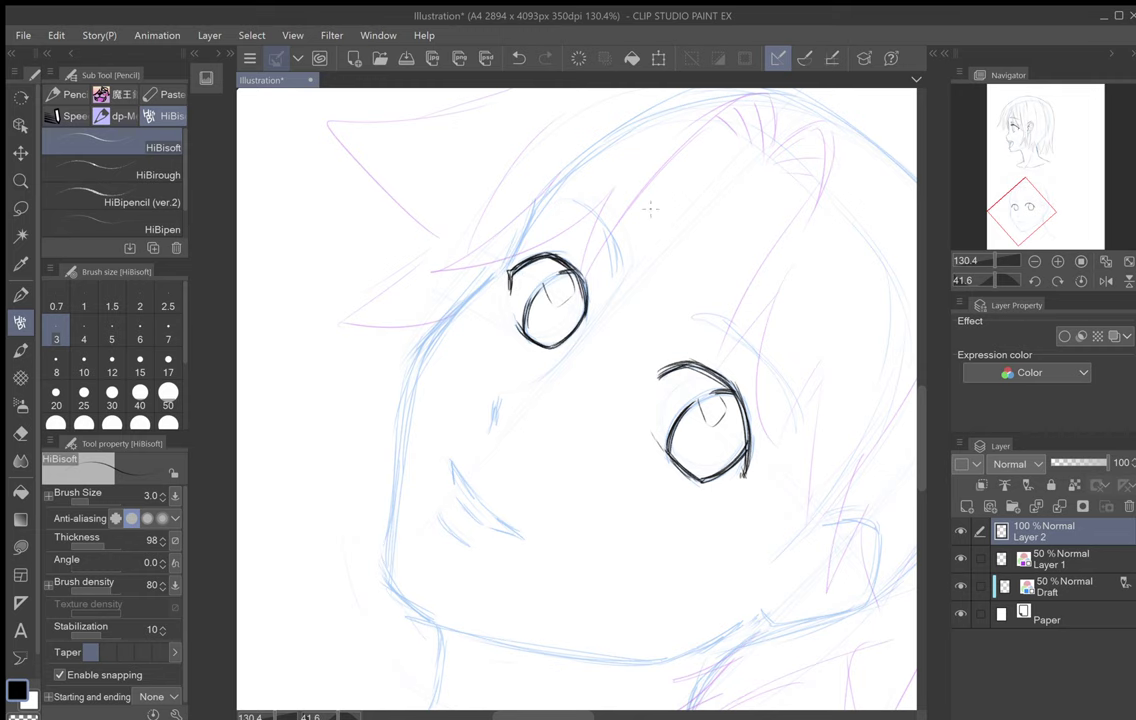
Step: Add thin eyelid crease lines above both eyes of the three-quarter face
drag(650, 208, 381, 303)
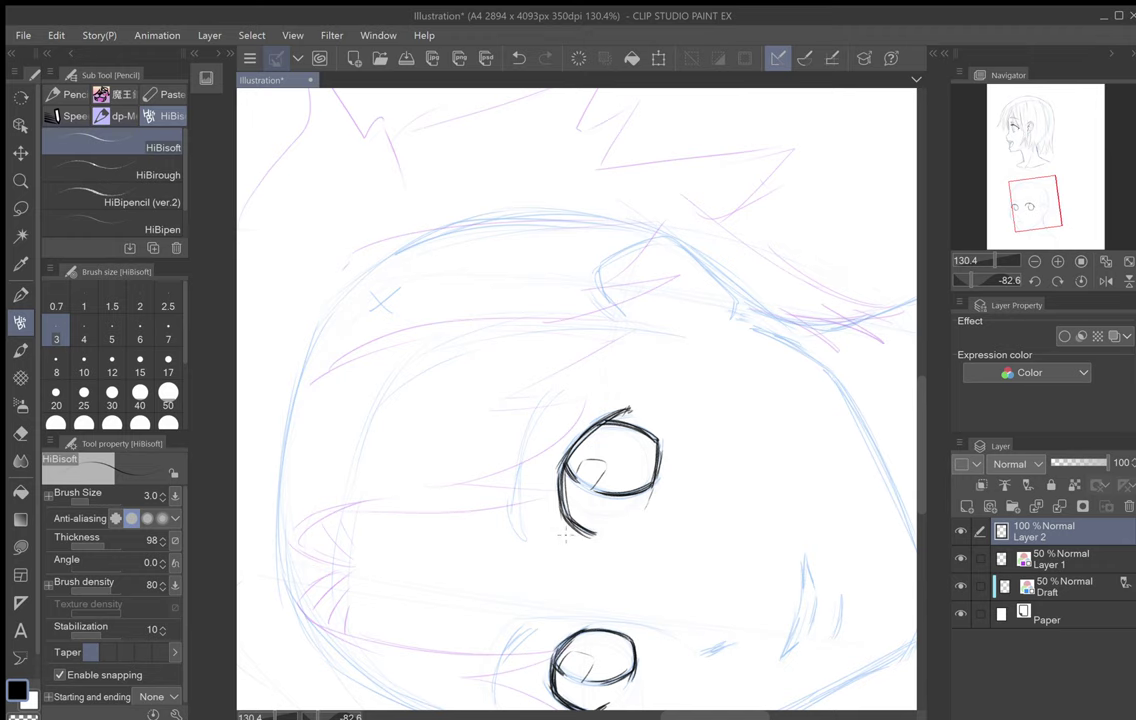
drag(556, 535, 635, 201)
mouse_move(586, 448)
mouse_down()
mouse_move(605, 396)
mouse_move(605, 298)
mouse_move(698, 236)
mouse_up()
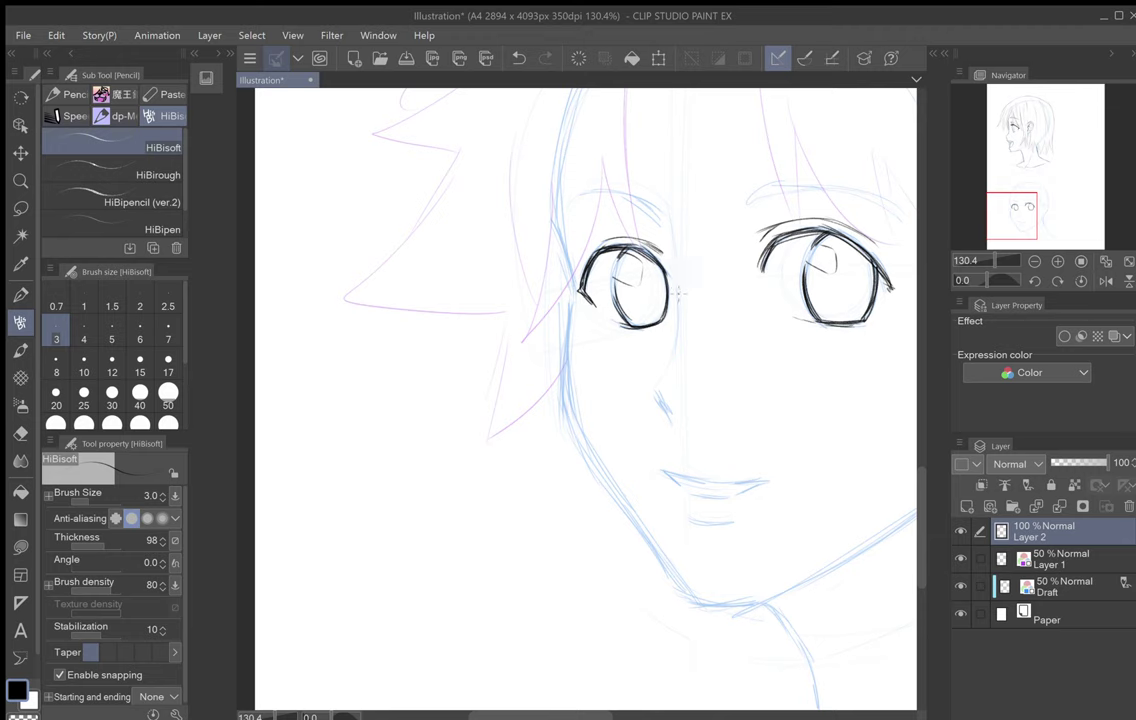
Step: Draw the nose bridge line beside the far eye and the short dark mark for the nose tip
drag(677, 270, 675, 358)
drag(662, 400, 672, 420)
drag(678, 333, 681, 272)
Step: Draw the near and far eyebrows of the three-quarter face as tapered double strokes
drag(665, 158, 437, 344)
mouse_move(545, 420)
mouse_down()
mouse_move(514, 382)
mouse_move(500, 338)
mouse_move(497, 270)
mouse_up()
mouse_move(537, 423)
mouse_down()
mouse_move(497, 332)
mouse_move(502, 387)
mouse_move(497, 282)
mouse_up()
drag(510, 390, 494, 280)
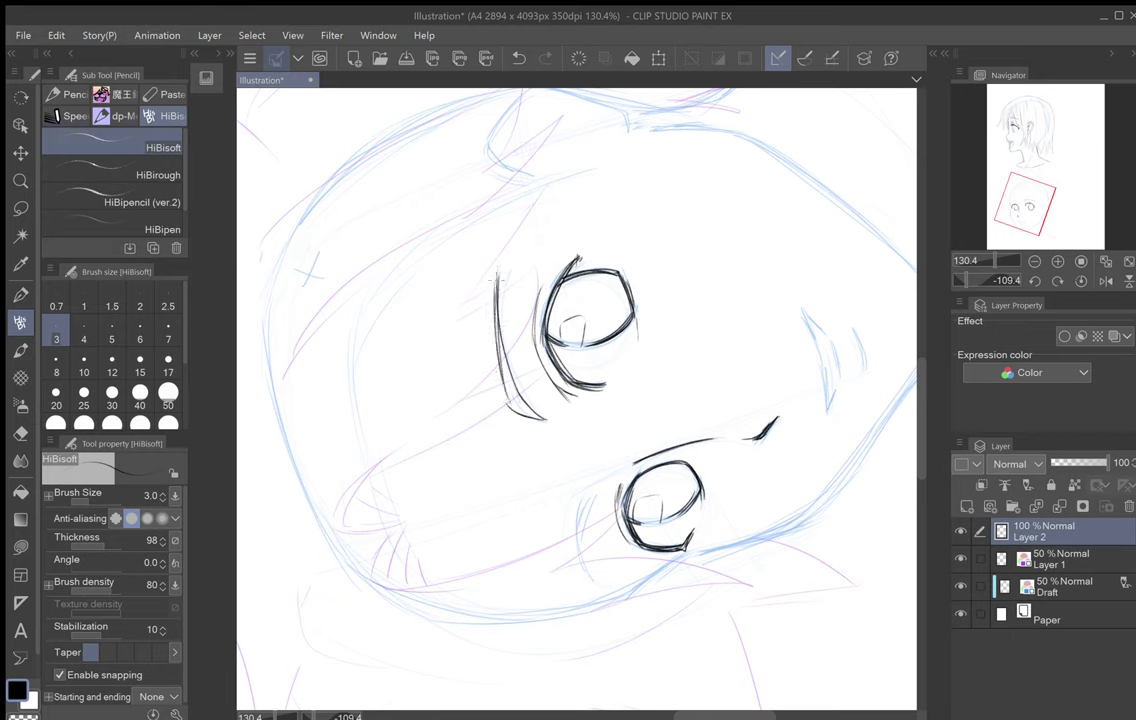
mouse_move(598, 583)
mouse_down()
mouse_move(592, 504)
mouse_move(590, 553)
mouse_move(574, 535)
mouse_move(590, 496)
mouse_up()
mouse_move(587, 447)
mouse_down()
mouse_move(538, 428)
mouse_move(533, 374)
mouse_move(583, 400)
mouse_move(628, 392)
mouse_move(637, 441)
mouse_up()
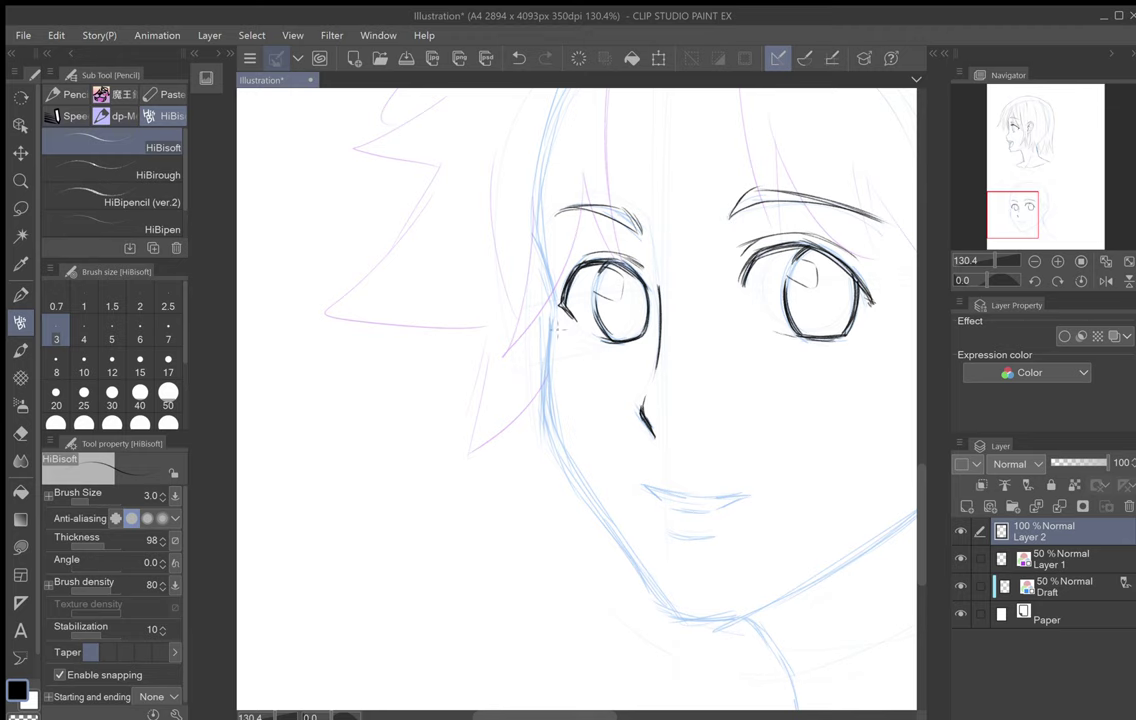
Step: Trace the face contour from the far cheek around the chin and along the near jaw towards the ear
mouse_move(557, 320)
mouse_down()
mouse_move(563, 420)
mouse_move(585, 478)
mouse_move(688, 616)
mouse_move(572, 443)
mouse_move(551, 306)
mouse_move(648, 177)
mouse_move(722, 168)
mouse_up()
mouse_move(459, 420)
mouse_down()
mouse_move(478, 472)
mouse_move(492, 302)
mouse_move(485, 426)
mouse_move(508, 503)
mouse_move(555, 565)
mouse_move(490, 469)
mouse_move(481, 368)
mouse_up()
drag(492, 462, 480, 283)
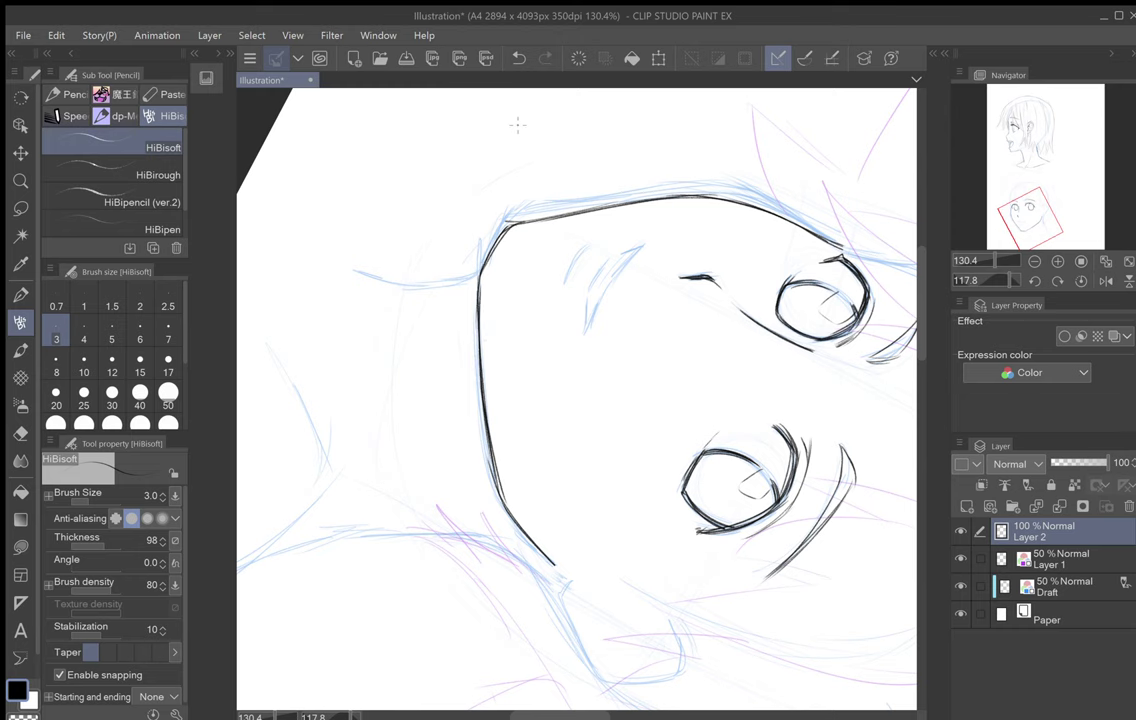
Step: Draw the smiling mouth and the short shadow line under the lower lip
drag(517, 125, 312, 335)
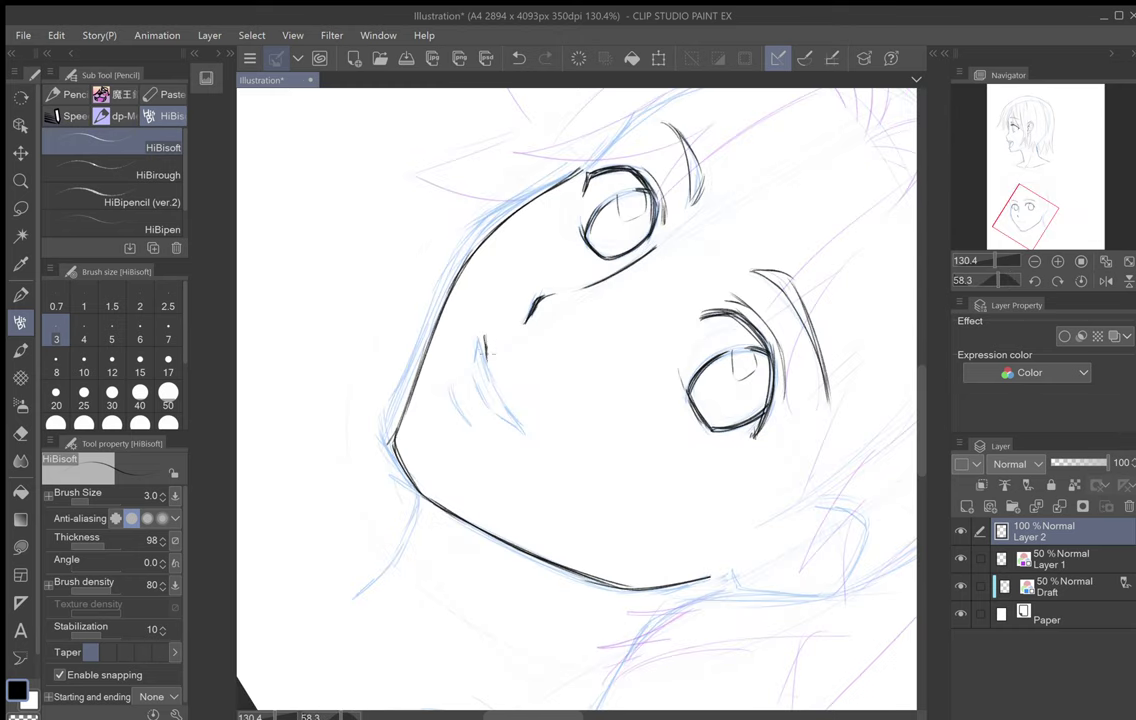
mouse_move(485, 337)
mouse_down()
mouse_move(527, 432)
mouse_move(468, 380)
mouse_move(484, 341)
mouse_up()
drag(455, 387, 471, 425)
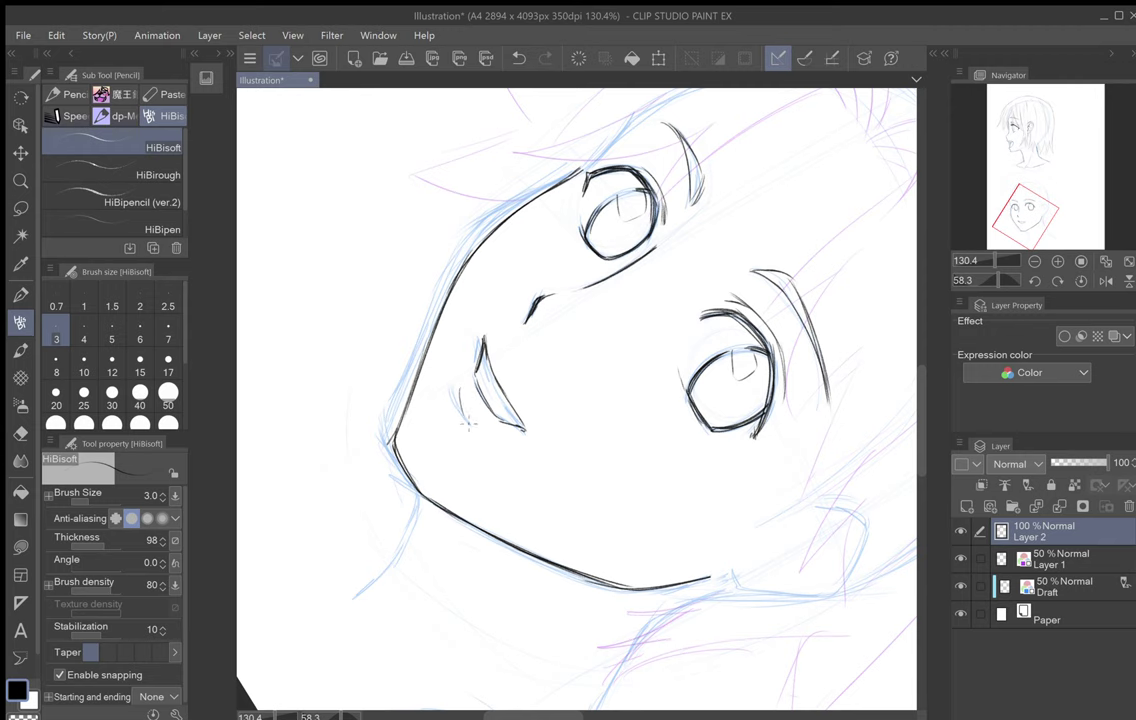
Step: Trace the far-side bangs from the centre parting down to pointed tips over the far eyebrow and eye
drag(851, 557, 855, 249)
mouse_move(600, 350)
mouse_down()
mouse_move(729, 370)
mouse_move(653, 249)
mouse_move(683, 382)
mouse_move(702, 392)
mouse_move(660, 412)
mouse_move(657, 432)
mouse_up()
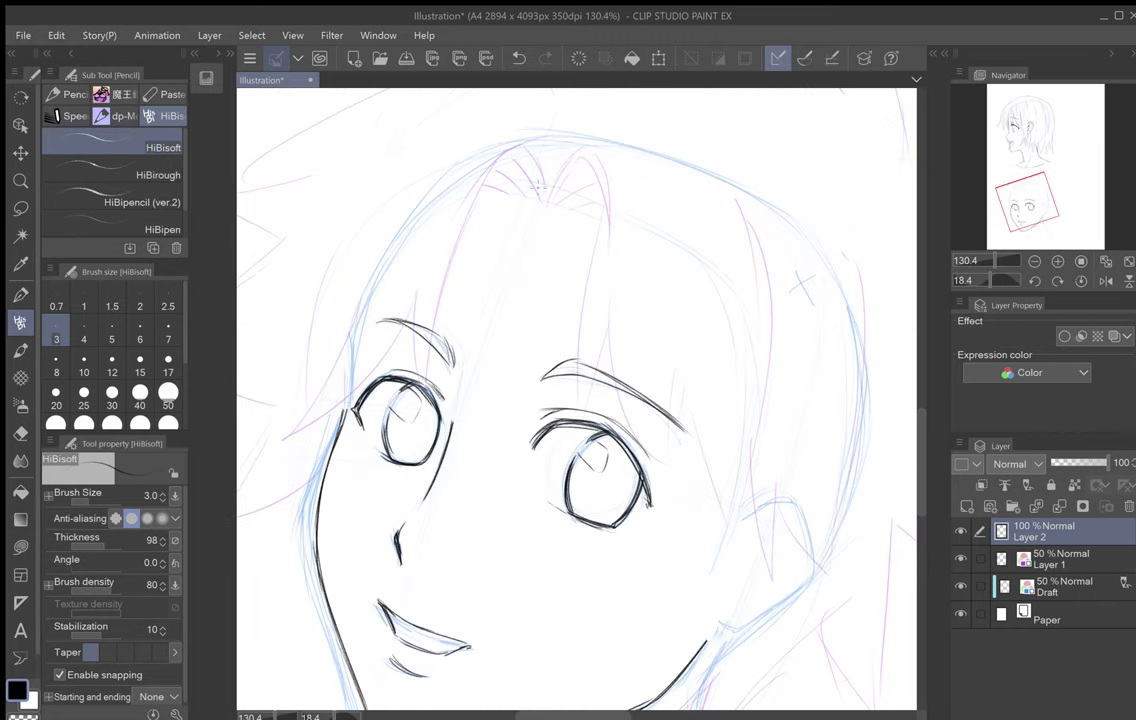
mouse_move(541, 193)
mouse_down()
mouse_move(517, 153)
mouse_move(539, 205)
mouse_move(516, 150)
mouse_move(506, 152)
mouse_move(515, 150)
mouse_move(472, 200)
mouse_move(487, 188)
mouse_move(467, 216)
mouse_move(437, 345)
mouse_up()
mouse_move(440, 396)
mouse_down()
mouse_move(415, 304)
mouse_move(388, 373)
mouse_up()
mouse_move(388, 373)
mouse_down()
mouse_move(393, 298)
mouse_move(472, 128)
mouse_up()
mouse_move(405, 243)
mouse_down()
mouse_move(467, 128)
mouse_move(510, 114)
mouse_up()
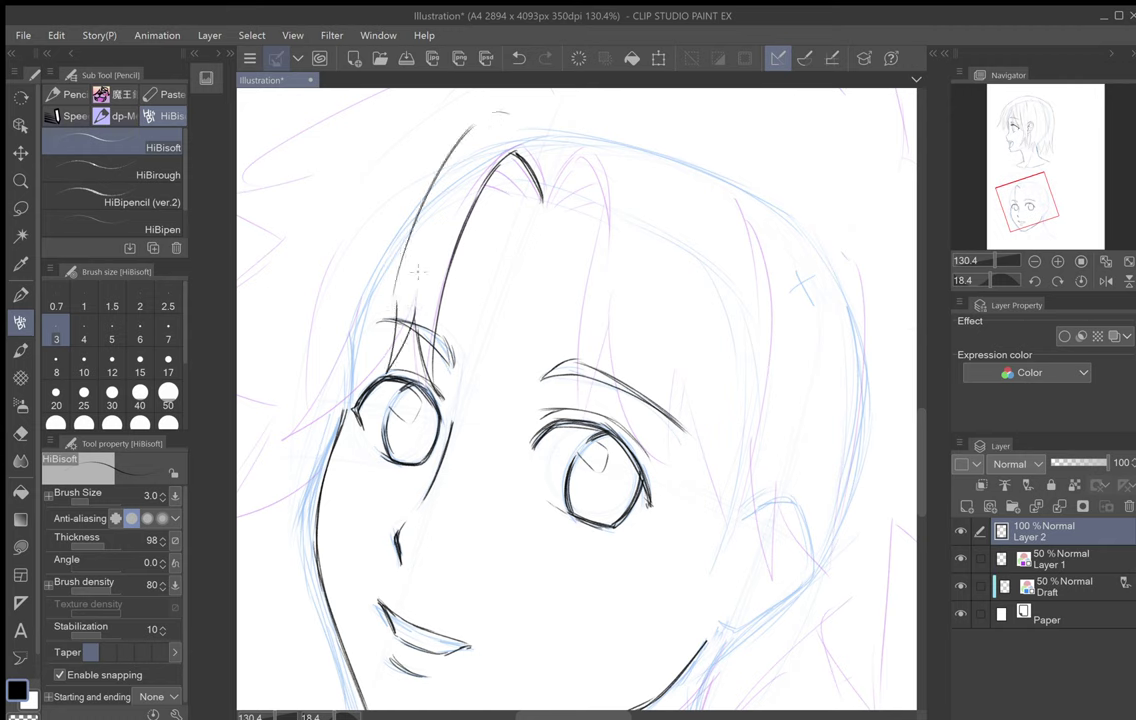
Step: Draw the far-side temple tufts flicking outward beside the eye and the outer strand rising above them
mouse_move(397, 321)
mouse_down()
mouse_move(311, 417)
mouse_move(349, 345)
mouse_up()
mouse_move(340, 348)
mouse_down()
mouse_move(262, 328)
mouse_move(322, 313)
mouse_move(338, 295)
mouse_move(405, 140)
mouse_up()
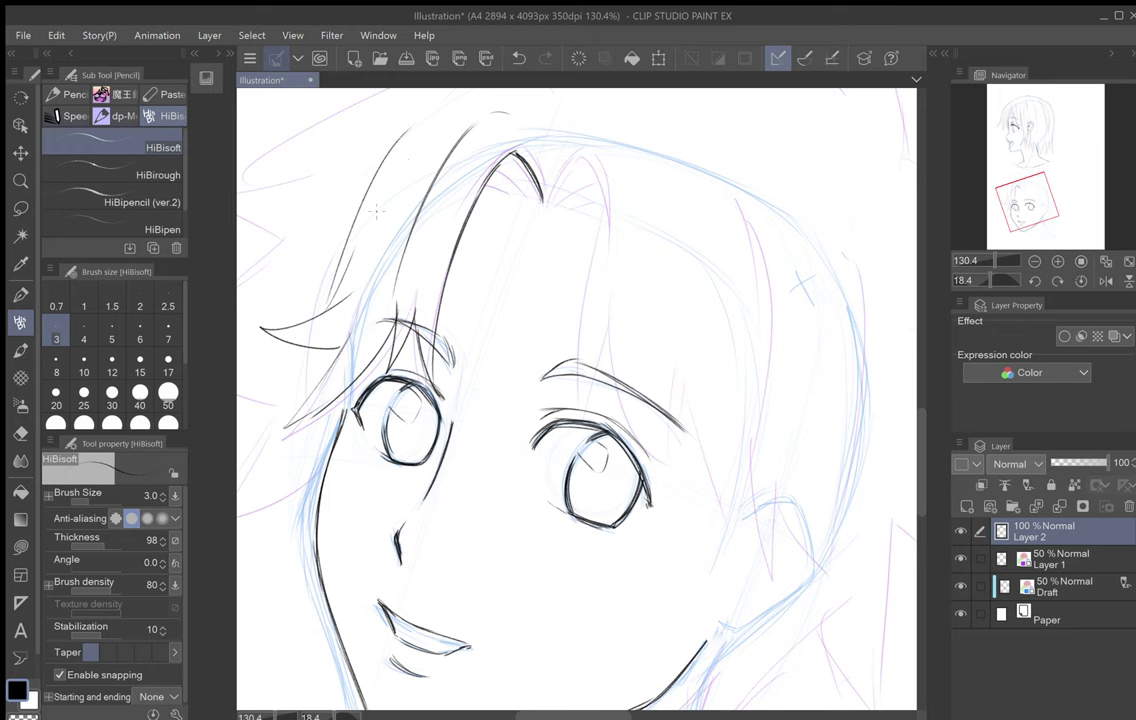
drag(345, 260, 458, 126)
Step: Trace the near half of the parting and the near-side bangs falling in pointed tips over the eyebrow and eye
click(1081, 281)
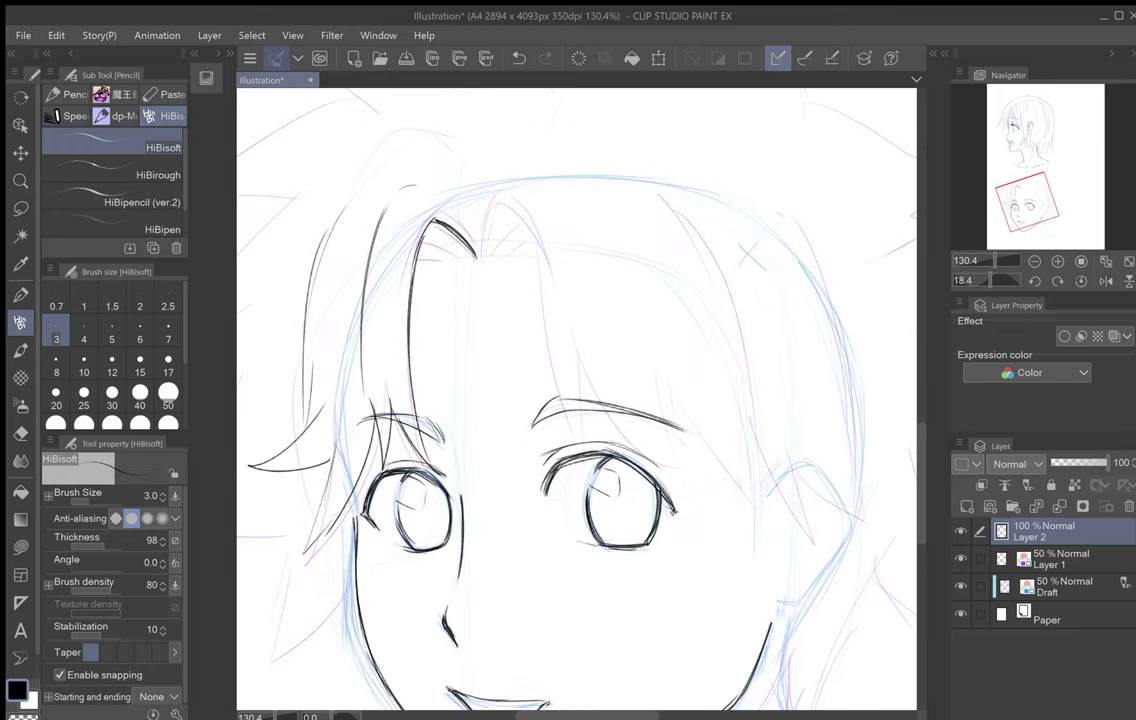
mouse_move(483, 258)
mouse_down()
mouse_move(498, 210)
mouse_move(521, 205)
mouse_move(505, 203)
mouse_move(560, 368)
mouse_up()
mouse_move(533, 247)
mouse_down()
mouse_move(576, 487)
mouse_move(567, 370)
mouse_move(606, 452)
mouse_up()
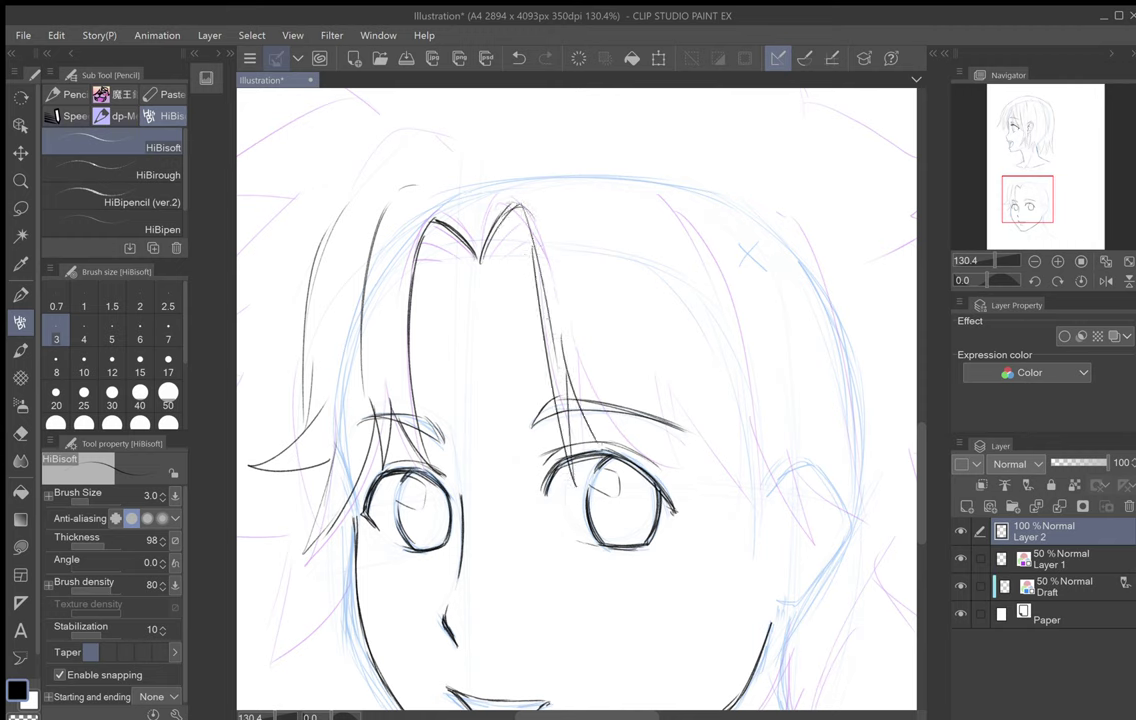
mouse_move(566, 366)
mouse_down()
mouse_move(640, 468)
mouse_move(617, 407)
mouse_move(680, 500)
mouse_up()
mouse_move(680, 501)
mouse_down()
mouse_move(661, 434)
mouse_move(725, 461)
mouse_up()
mouse_move(725, 461)
mouse_down()
mouse_move(645, 379)
mouse_move(613, 178)
mouse_move(533, 150)
mouse_move(612, 180)
mouse_up()
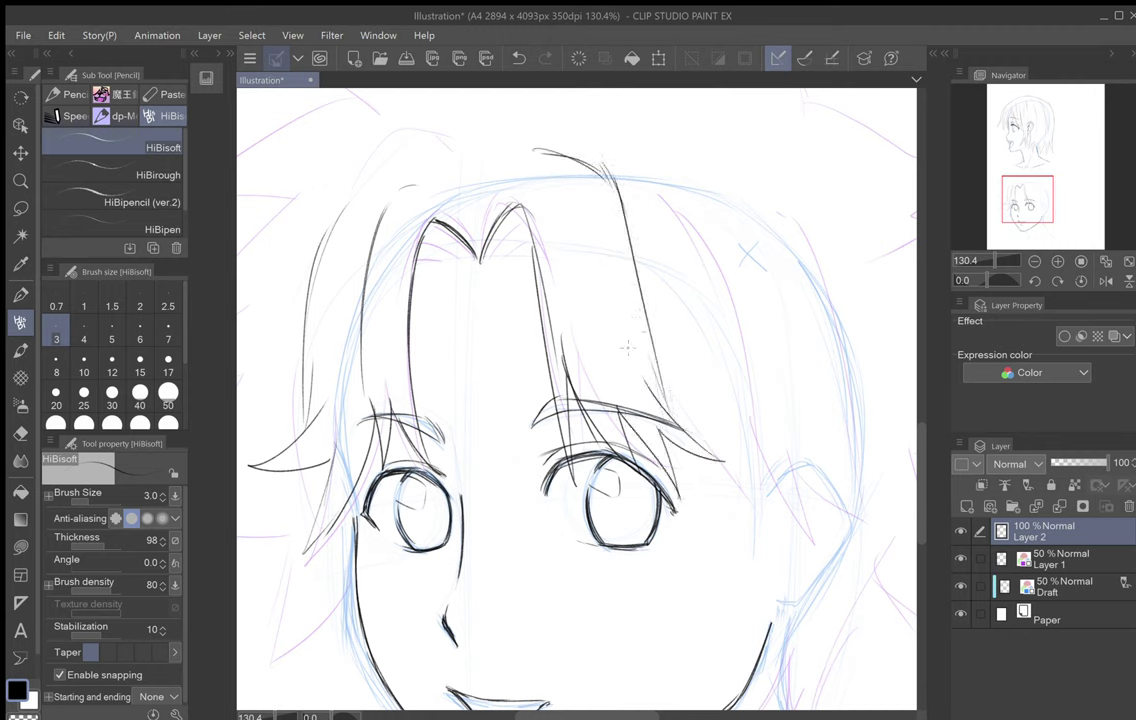
Step: Add a fine inner strand and the long pointed locks running down the near side of the forehead towards the ear
mouse_move(598, 335)
mouse_down()
mouse_move(533, 165)
mouse_move(551, 132)
mouse_move(484, 148)
mouse_up()
mouse_move(588, 349)
mouse_down()
mouse_move(680, 482)
mouse_move(646, 274)
mouse_move(577, 157)
mouse_up()
drag(660, 372, 728, 518)
drag(706, 440, 700, 325)
drag(695, 271, 665, 170)
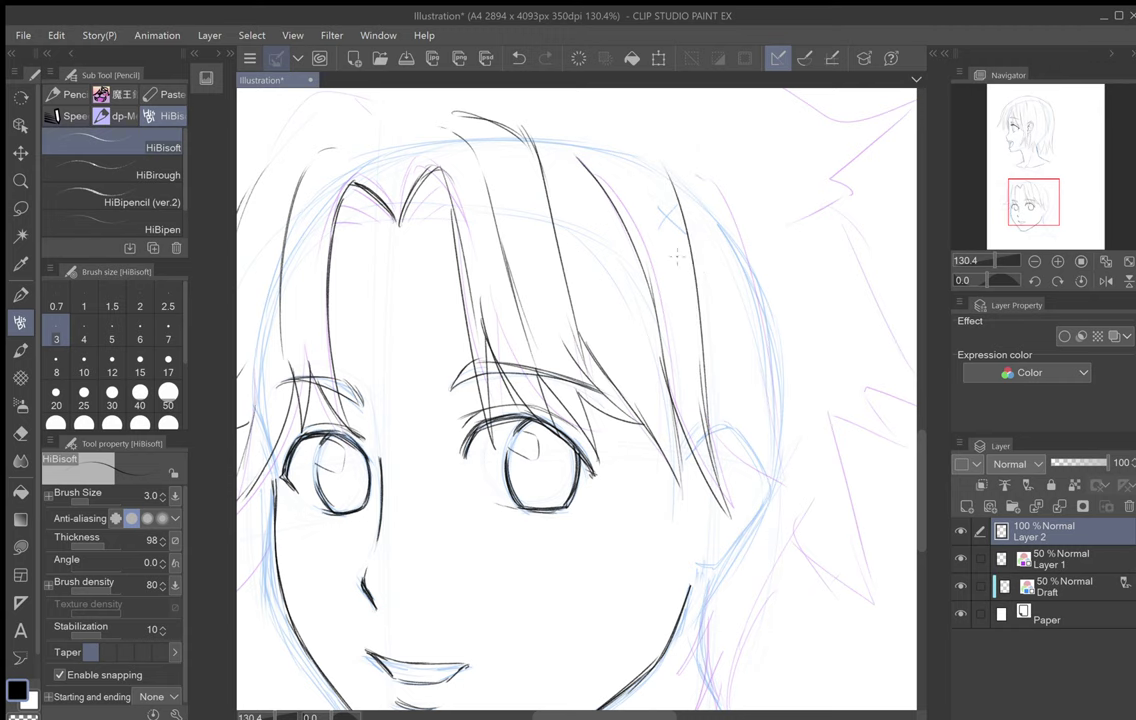
Step: Reinforce the far-side bangs with additional strands running up towards the crown
mouse_move(626, 335)
mouse_down()
mouse_move(665, 415)
mouse_move(800, 518)
mouse_move(755, 270)
mouse_move(839, 379)
mouse_up()
mouse_move(336, 474)
mouse_down()
mouse_move(430, 400)
mouse_move(475, 390)
mouse_move(486, 257)
mouse_move(541, 171)
mouse_up()
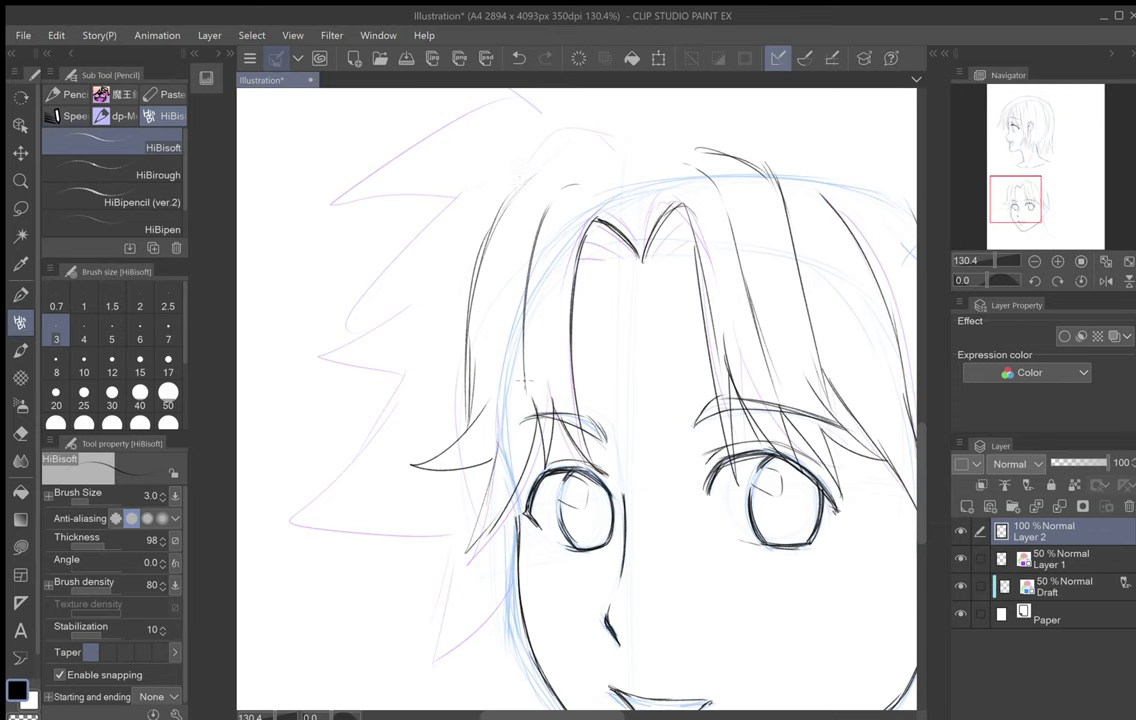
drag(513, 415, 519, 292)
drag(515, 358, 531, 237)
drag(517, 324, 558, 190)
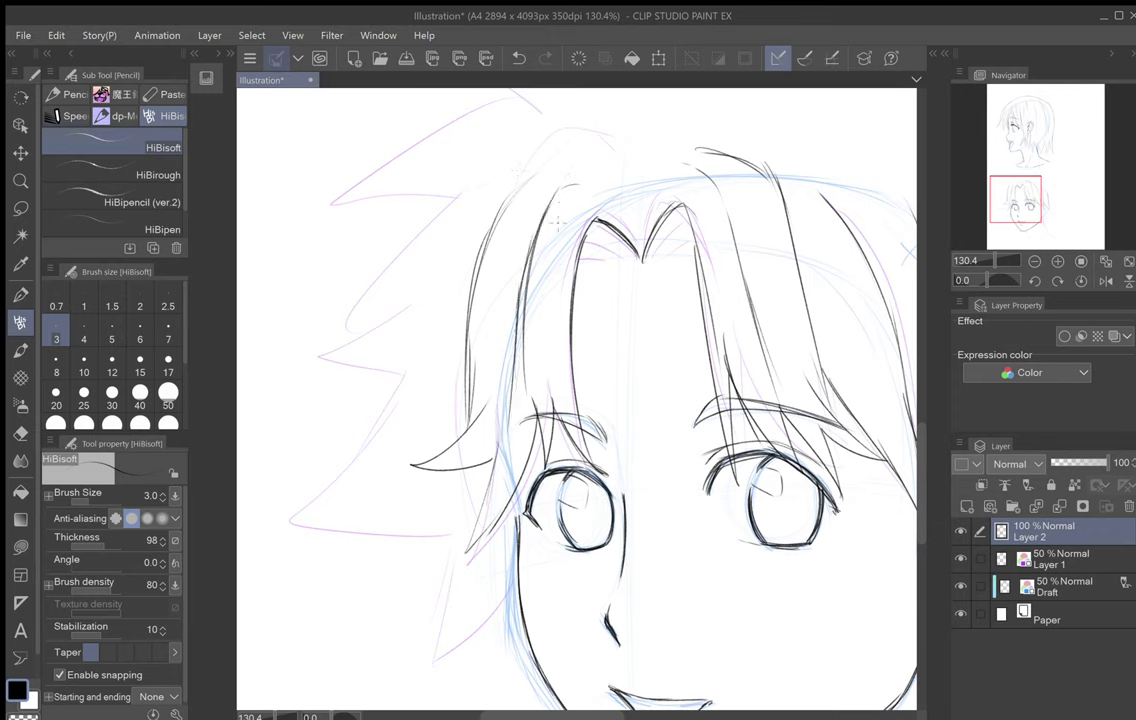
mouse_move(547, 387)
mouse_down()
mouse_move(562, 250)
mouse_move(593, 185)
mouse_move(636, 243)
mouse_move(657, 188)
mouse_up()
Step: Mirror the canvas view and trace the outer edge of the hair lock above the near ear
drag(722, 580, 437, 512)
scroll(737, 459, down, 1)
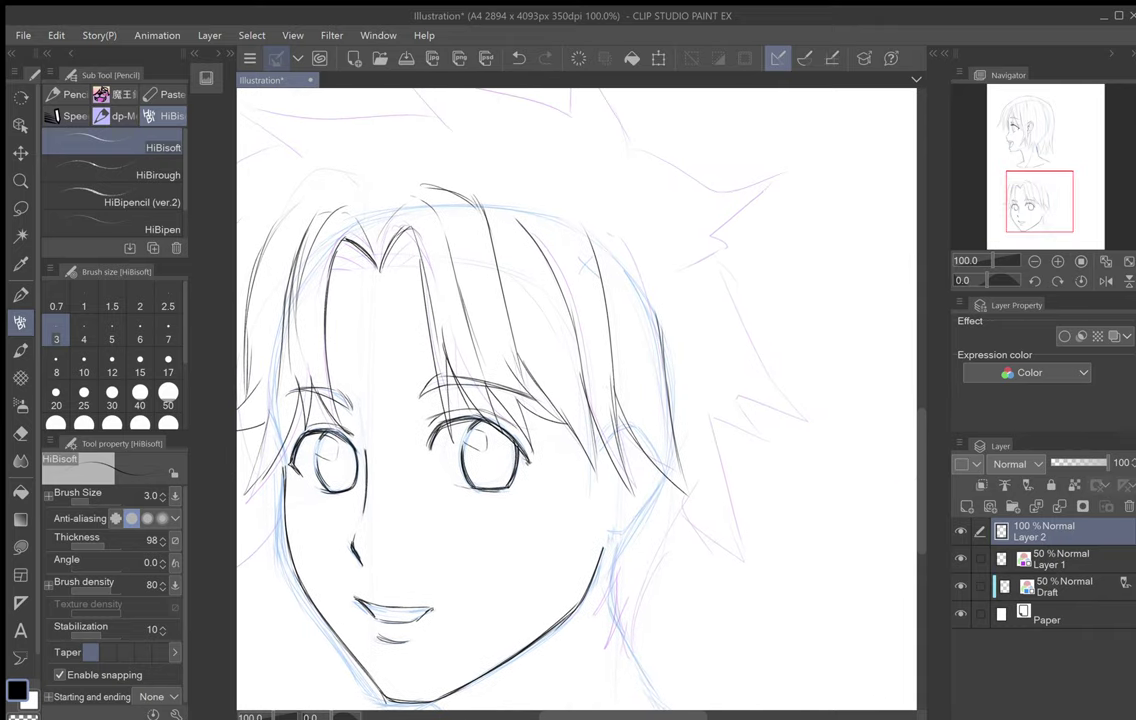
click(1105, 281)
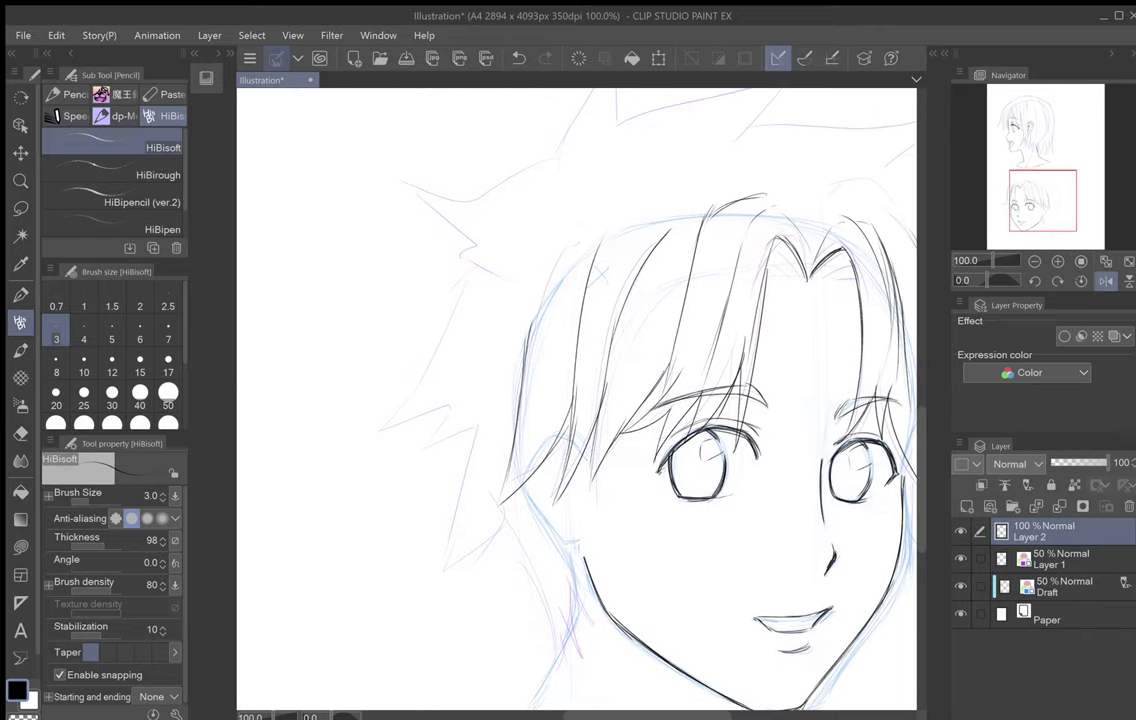
drag(578, 240, 545, 292)
mouse_move(522, 369)
mouse_down()
mouse_move(541, 297)
mouse_move(616, 202)
mouse_move(645, 202)
mouse_move(616, 44)
mouse_up()
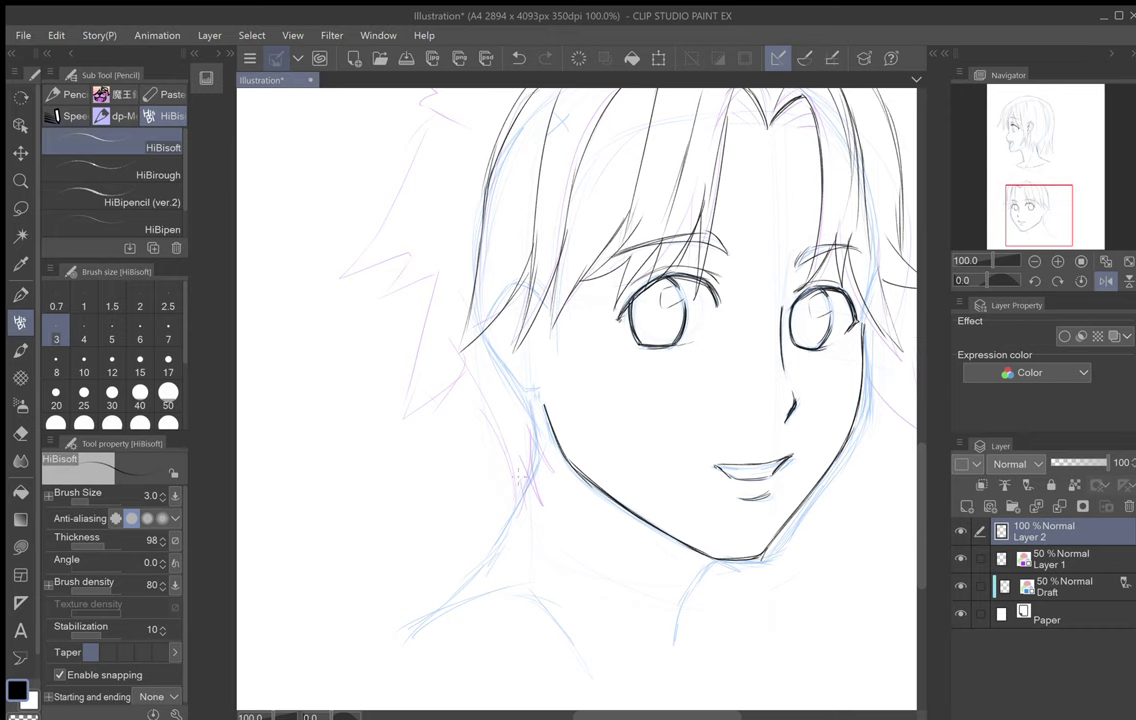
Step: Draw the small pointed hair tufts behind the near jaw at the nape
mouse_move(531, 405)
mouse_down()
mouse_move(547, 453)
mouse_move(511, 508)
mouse_up()
drag(495, 460, 508, 512)
drag(472, 398, 500, 470)
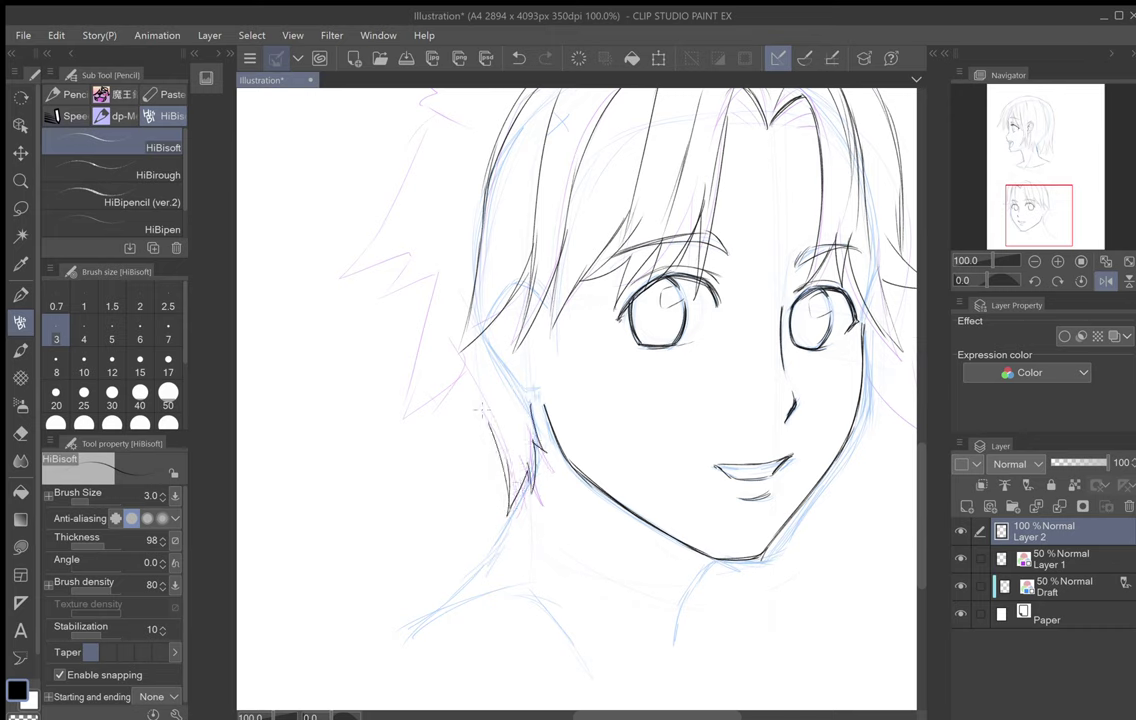
drag(461, 372, 485, 422)
Step: Trace the outward-pointing hair spikes at the back of the head behind the near ear
drag(463, 373, 371, 369)
drag(373, 368, 439, 283)
drag(395, 352, 441, 275)
drag(440, 273, 372, 368)
mouse_move(427, 254)
mouse_down()
mouse_move(443, 359)
mouse_move(395, 395)
mouse_move(428, 362)
mouse_move(351, 379)
mouse_up()
Step: Trace the large hair spikes along the back and top of the spiky-haired head
mouse_move(351, 379)
mouse_down()
mouse_move(463, 214)
mouse_move(518, 272)
mouse_move(580, 298)
mouse_move(551, 402)
mouse_up()
mouse_move(588, 352)
mouse_down()
mouse_move(561, 392)
mouse_move(610, 380)
mouse_up()
mouse_move(640, 298)
mouse_down()
mouse_move(600, 310)
mouse_move(552, 394)
mouse_move(625, 385)
mouse_up()
mouse_move(566, 413)
mouse_down()
mouse_move(537, 439)
mouse_move(552, 411)
mouse_move(505, 378)
mouse_move(558, 277)
mouse_move(525, 166)
mouse_move(583, 232)
mouse_move(646, 339)
mouse_move(620, 328)
mouse_move(624, 316)
mouse_move(692, 216)
mouse_move(709, 234)
mouse_move(707, 271)
mouse_move(642, 353)
mouse_move(610, 470)
mouse_move(634, 400)
mouse_move(655, 240)
mouse_move(704, 337)
mouse_up()
drag(702, 285, 620, 236)
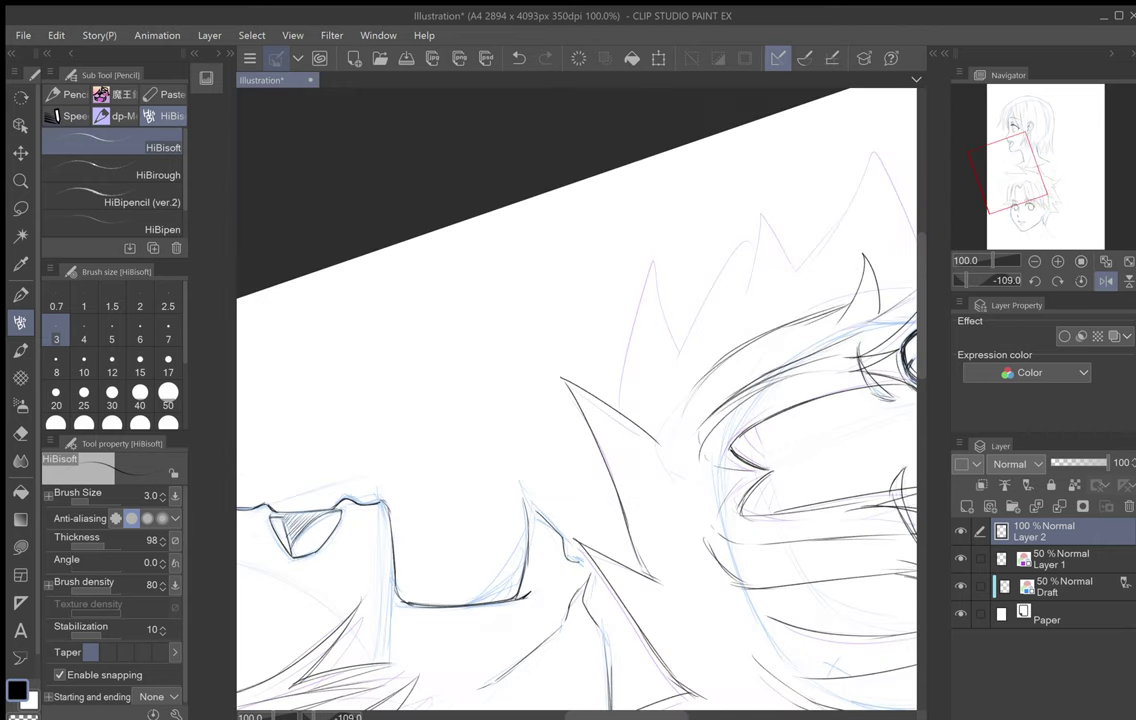
Step: Trace the two tall pointed hair spikes on the upper far side of the spiky-haired head
mouse_move(636, 414)
mouse_down()
mouse_move(650, 247)
mouse_move(688, 366)
mouse_move(749, 214)
mouse_up()
drag(734, 268, 760, 174)
drag(760, 174, 768, 288)
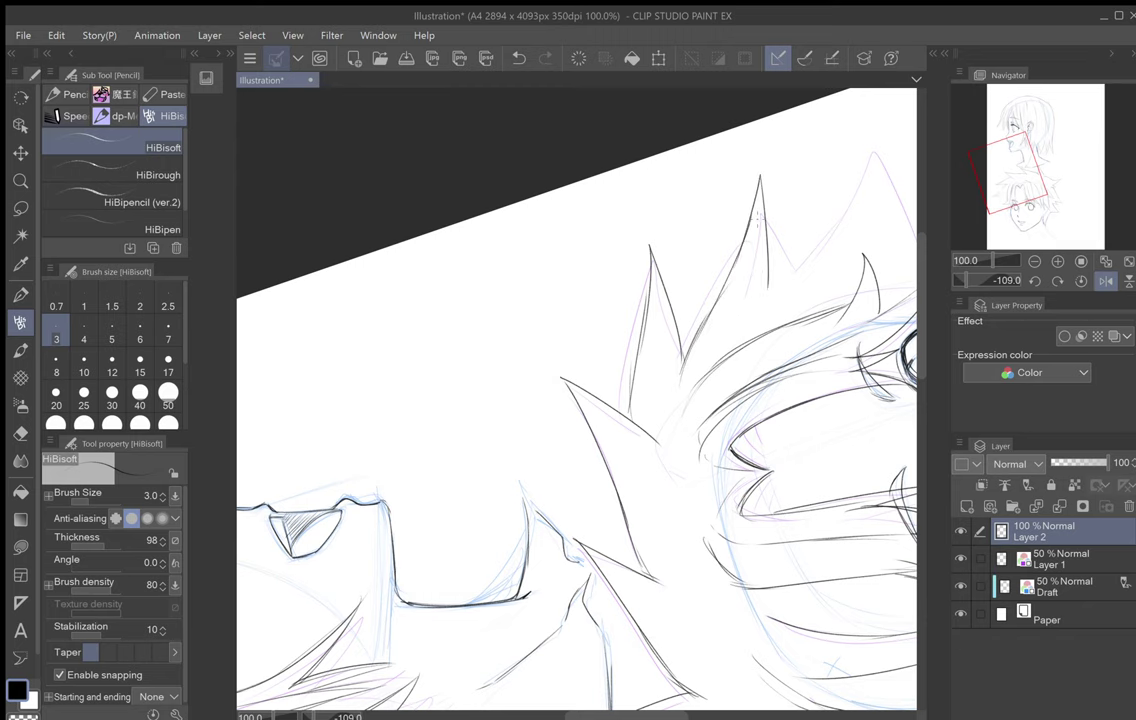
Step: Undo the last strokes on the crown and draw the small inner hair spikes within the spiky hair
mouse_move(577, 399)
mouse_down()
mouse_move(577, 330)
mouse_move(518, 229)
mouse_up()
mouse_move(491, 528)
mouse_down()
mouse_move(443, 368)
mouse_move(444, 318)
mouse_move(478, 164)
mouse_move(497, 235)
mouse_move(550, 104)
mouse_up()
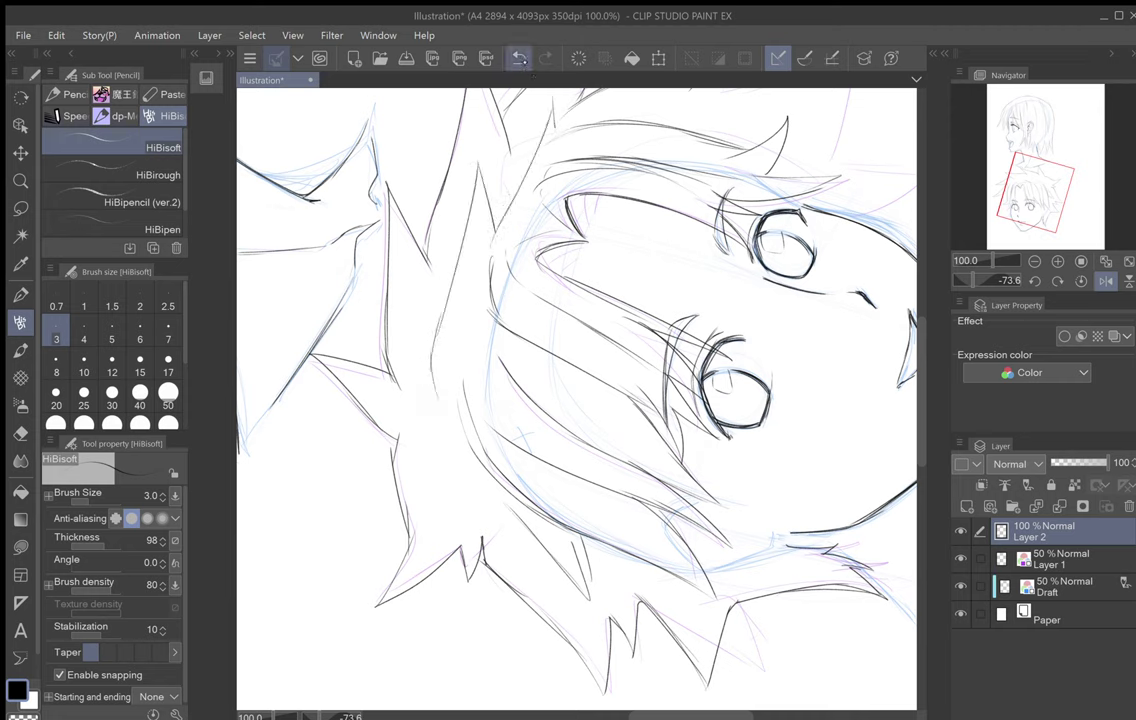
click(519, 58)
click(519, 58)
click(519, 59)
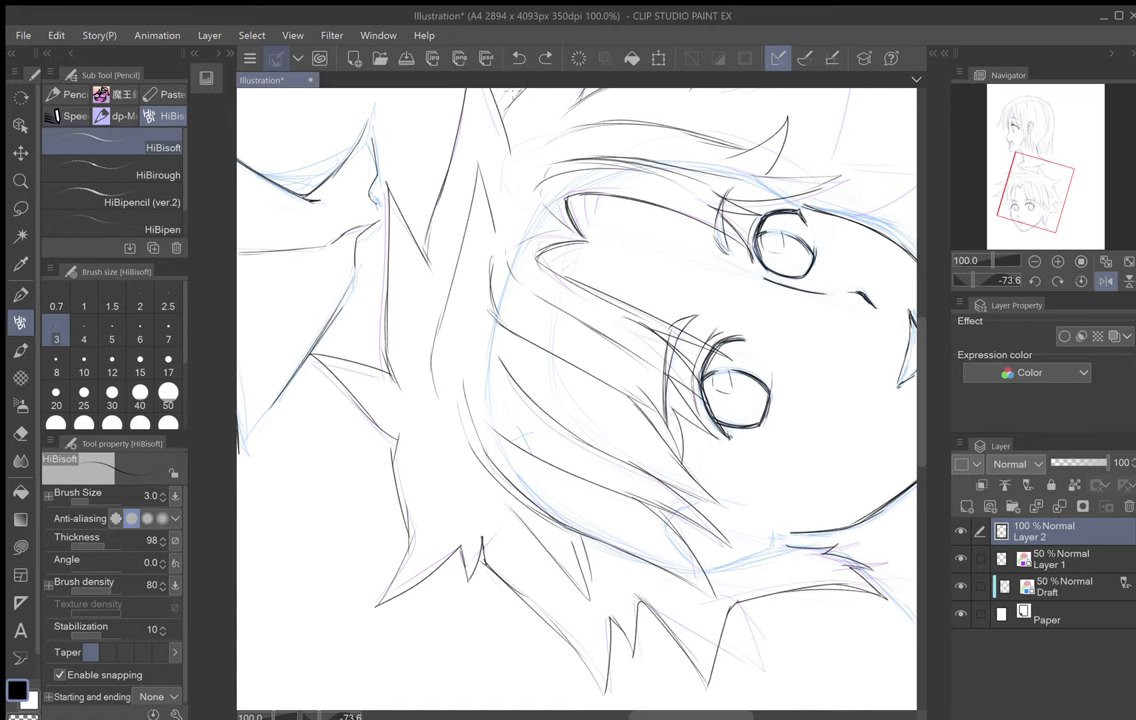
mouse_move(423, 381)
mouse_down()
mouse_move(407, 324)
mouse_move(432, 342)
mouse_up()
mouse_move(407, 312)
mouse_down()
mouse_move(430, 423)
mouse_move(511, 265)
mouse_up()
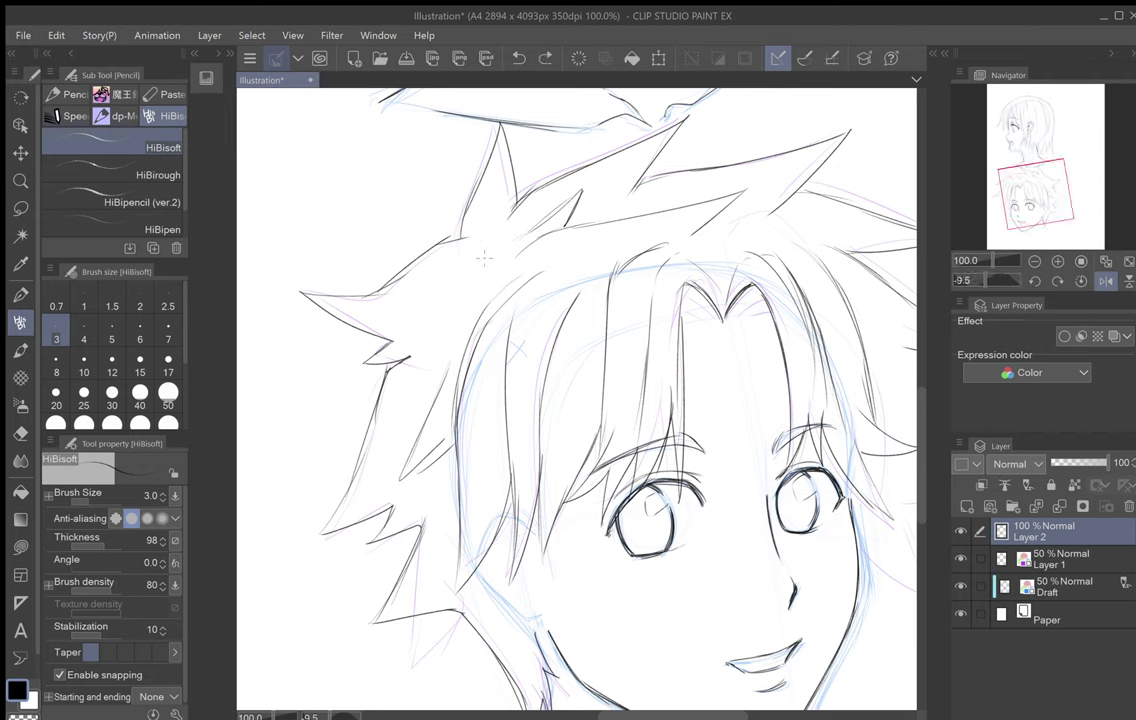
Step: Trace the lower far-side hair spikes beside the cheek and add short strands at the hair parting
mouse_move(484, 256)
mouse_down()
mouse_move(406, 286)
mouse_move(446, 299)
mouse_move(433, 331)
mouse_move(454, 325)
mouse_move(367, 291)
mouse_move(326, 297)
mouse_move(302, 359)
mouse_up()
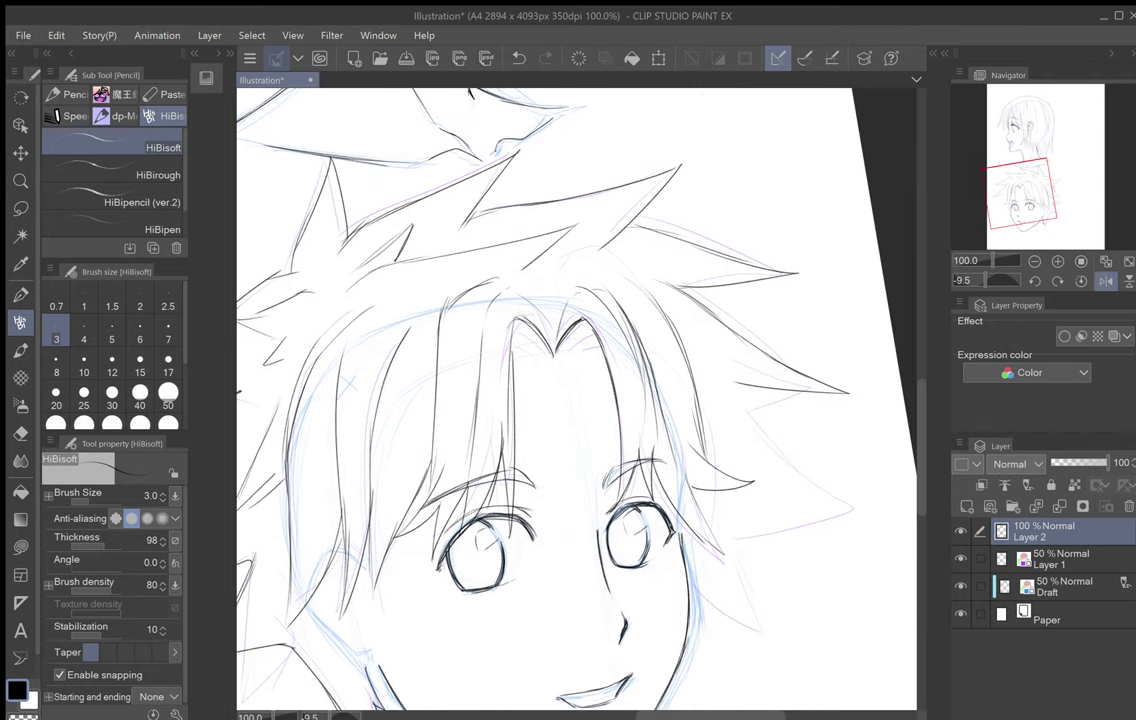
mouse_move(430, 330)
mouse_down()
mouse_move(482, 530)
mouse_move(583, 561)
mouse_move(535, 474)
mouse_up()
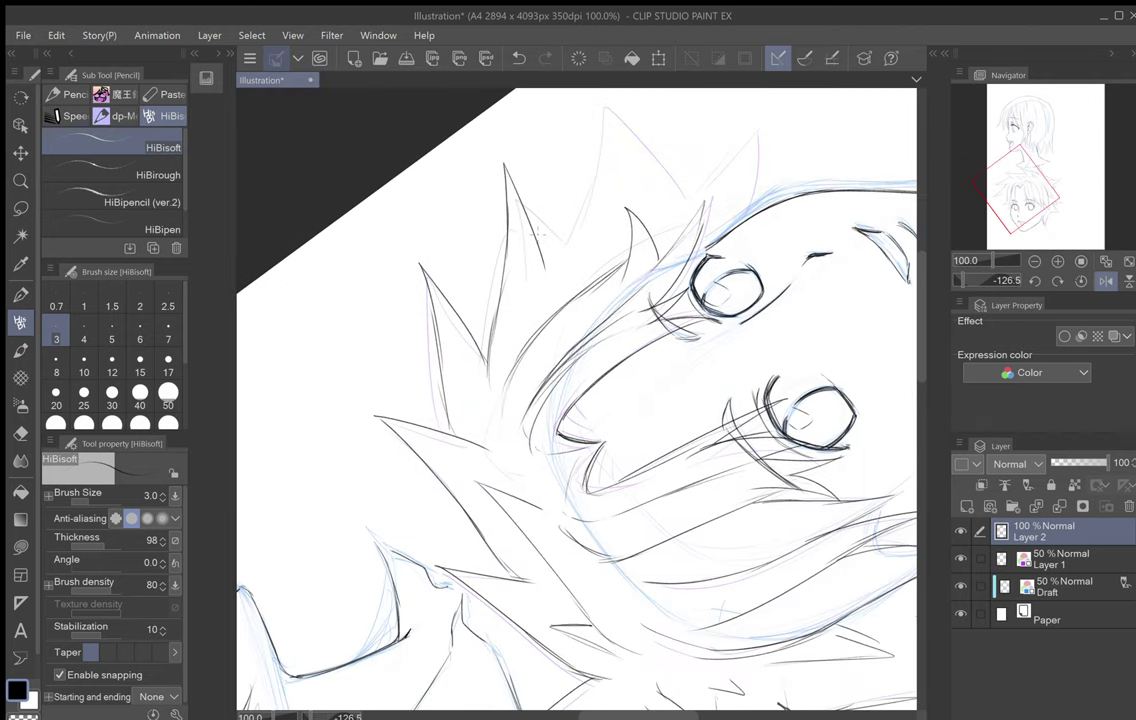
mouse_move(537, 232)
mouse_down()
mouse_move(572, 220)
mouse_move(580, 188)
mouse_move(588, 225)
mouse_move(593, 95)
mouse_move(688, 208)
mouse_move(756, 112)
mouse_move(746, 200)
mouse_move(840, 440)
mouse_move(722, 623)
mouse_up()
mouse_move(801, 204)
mouse_down()
mouse_move(727, 331)
mouse_move(747, 316)
mouse_up()
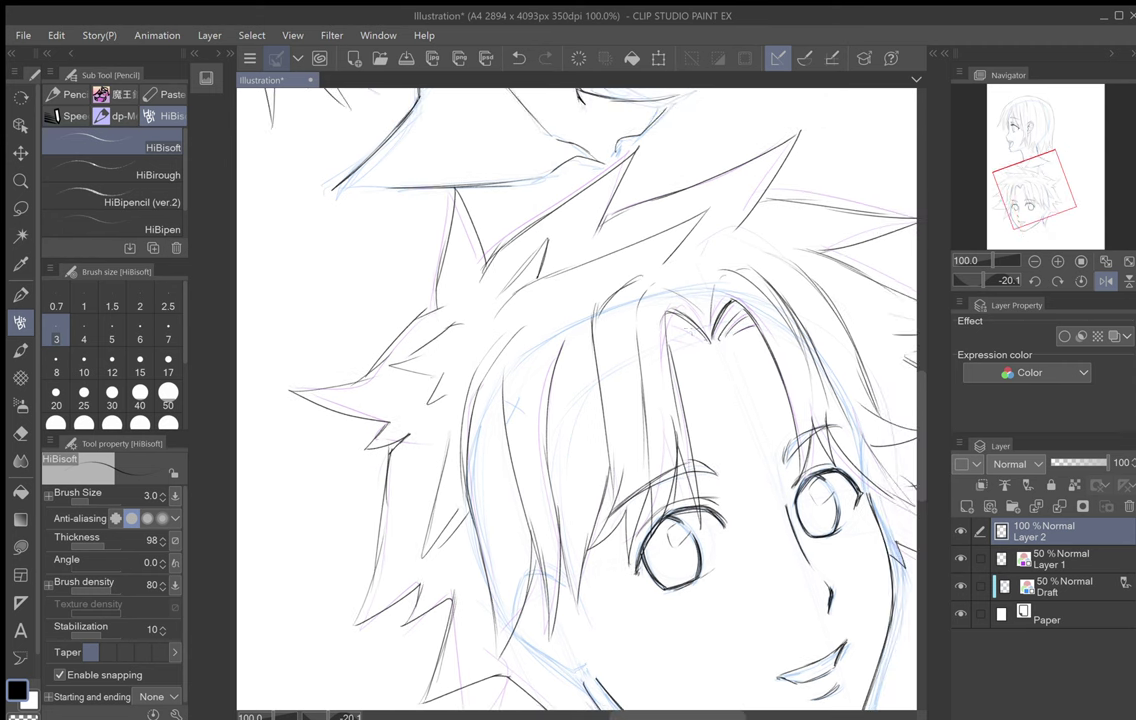
mouse_move(704, 343)
mouse_down()
mouse_move(667, 326)
mouse_move(667, 340)
mouse_up()
Step: Draw the near ear of the three-quarter head with its outer edge, inner folds and a hatched hollow
mouse_move(660, 450)
mouse_down()
mouse_move(575, 281)
mouse_move(555, 197)
mouse_up()
mouse_move(480, 417)
mouse_down()
mouse_move(490, 353)
mouse_move(453, 291)
mouse_move(461, 285)
mouse_up()
drag(527, 310, 525, 268)
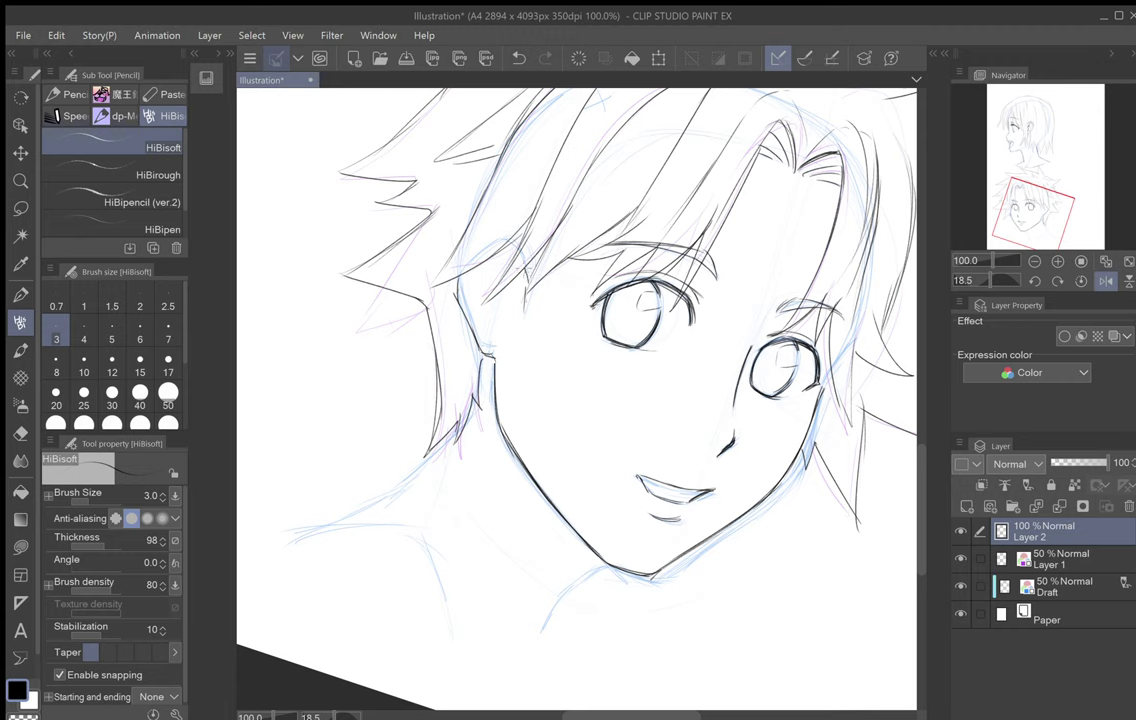
drag(508, 334, 514, 279)
mouse_move(484, 334)
mouse_down()
mouse_move(503, 310)
mouse_move(508, 335)
mouse_move(503, 320)
mouse_move(495, 340)
mouse_move(485, 316)
mouse_move(496, 270)
mouse_move(471, 290)
mouse_move(494, 265)
mouse_up()
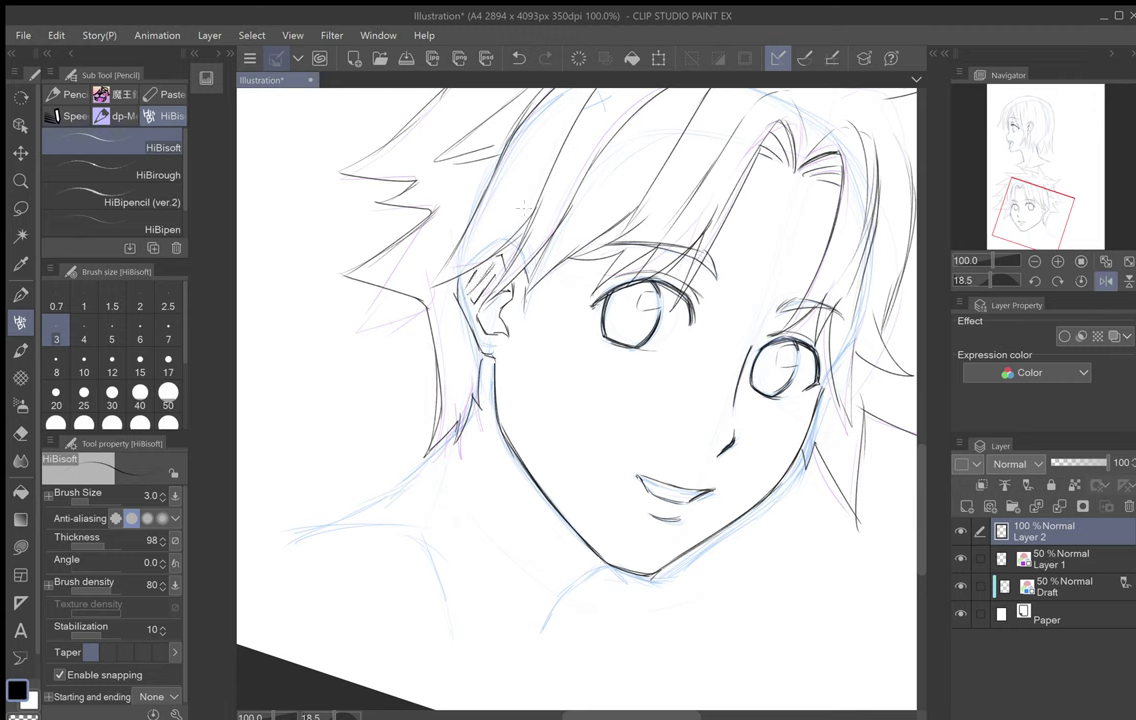
mouse_move(490, 334)
mouse_down()
mouse_move(494, 315)
mouse_move(494, 333)
mouse_up()
drag(496, 315, 498, 334)
drag(500, 322, 508, 335)
Step: Reset the canvas rotation and trace the front line of the neck below the chin
key(ctrl+at)
drag(680, 400, 685, 235)
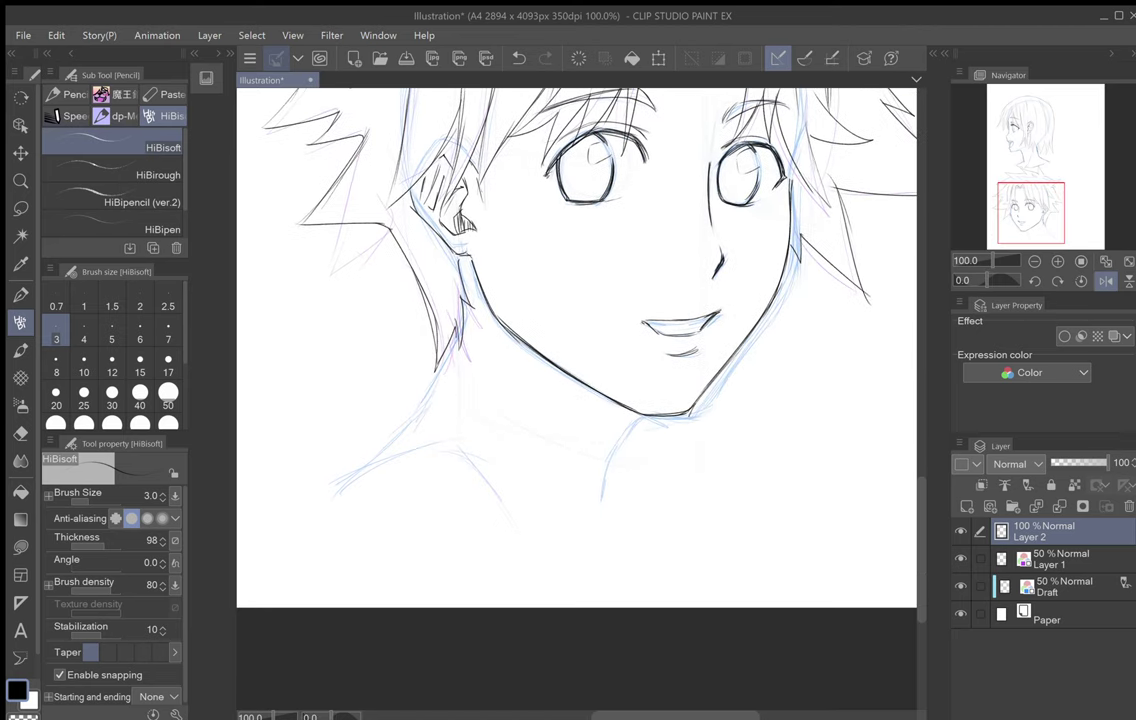
drag(640, 416, 605, 475)
drag(621, 430, 604, 480)
mouse_move(634, 416)
mouse_down()
mouse_move(606, 476)
mouse_move(608, 507)
mouse_up()
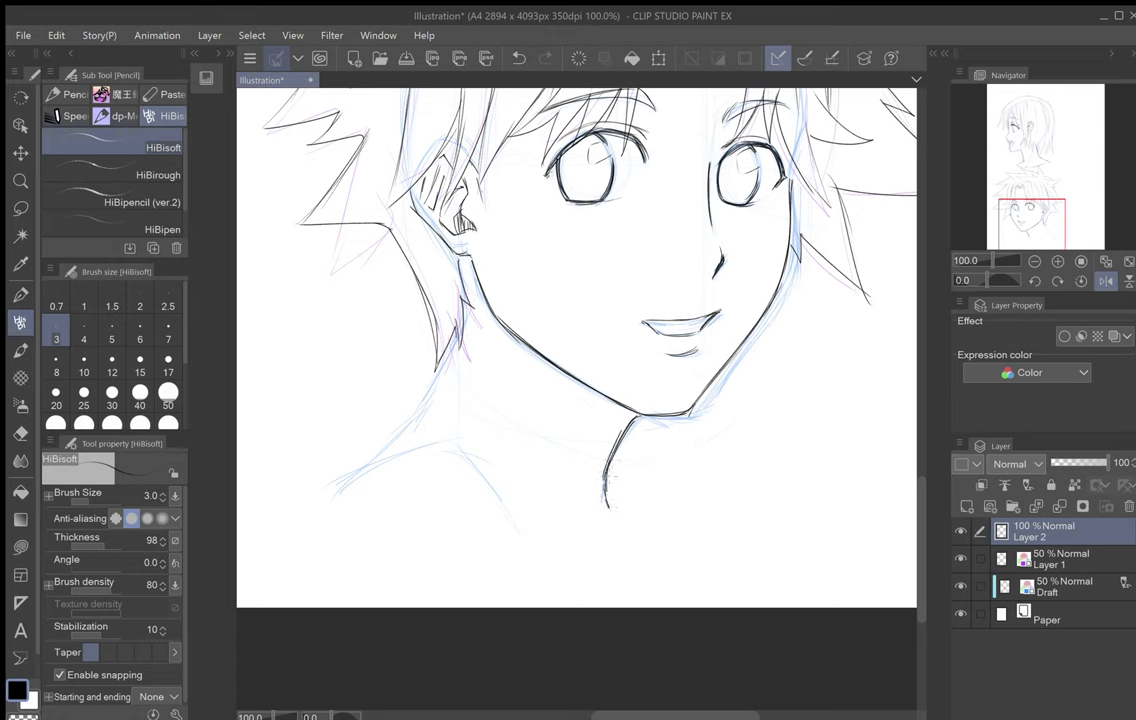
mouse_move(345, 486)
mouse_down()
mouse_move(439, 426)
mouse_move(506, 518)
mouse_up()
mouse_move(442, 431)
mouse_down()
mouse_move(506, 517)
mouse_move(418, 437)
mouse_move(440, 430)
mouse_up()
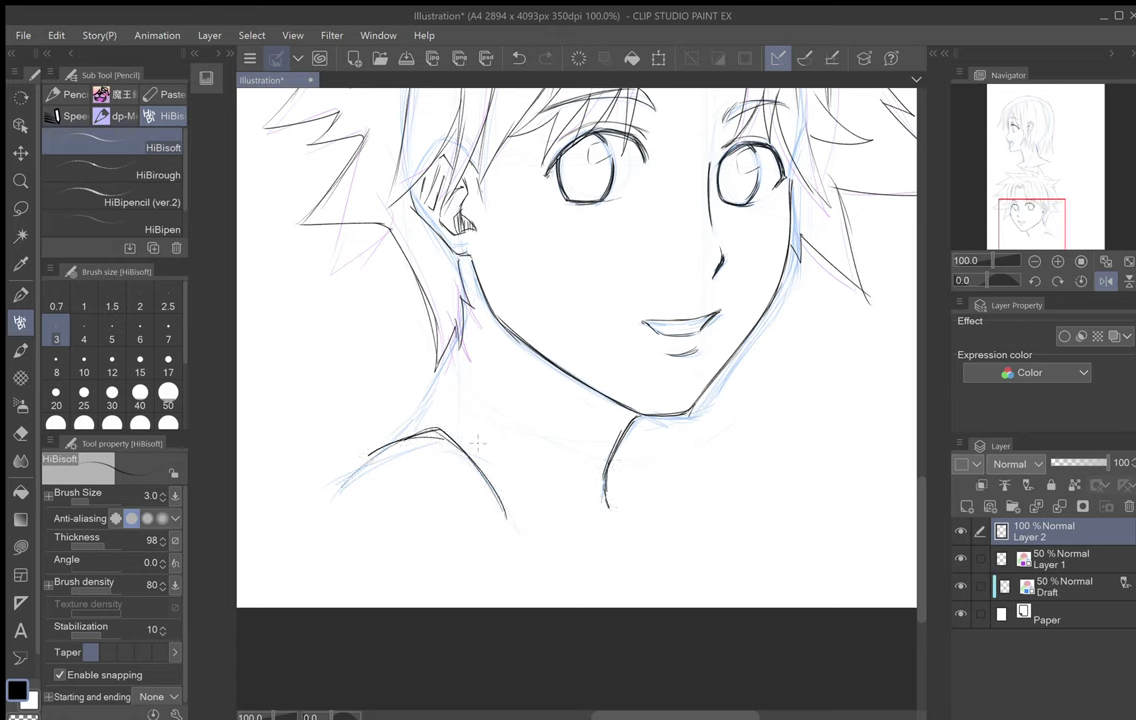
click(518, 58)
click(518, 58)
click(518, 58)
click(518, 58)
click(518, 58)
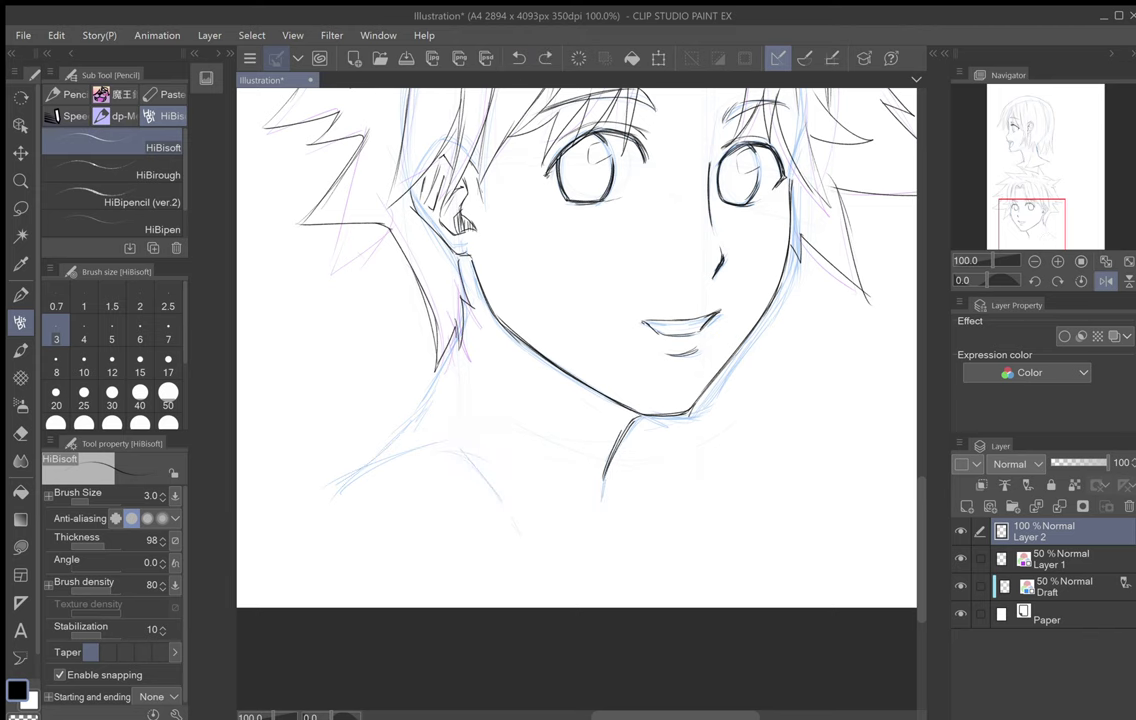
Step: Trace the back of the neck down to the shoulder and draw the curved shoulder line beneath it
drag(690, 545, 757, 438)
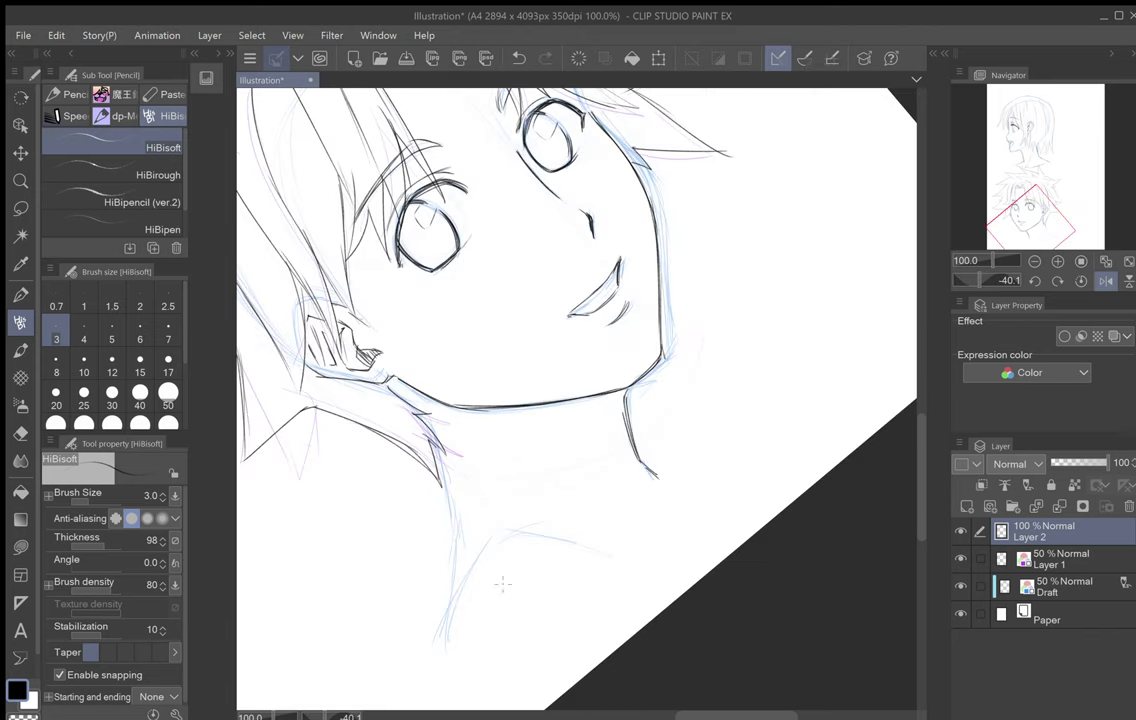
mouse_move(445, 645)
mouse_down()
mouse_move(462, 583)
mouse_move(540, 532)
mouse_move(630, 572)
mouse_move(545, 540)
mouse_move(461, 584)
mouse_move(447, 638)
mouse_move(460, 525)
mouse_move(434, 443)
mouse_move(460, 545)
mouse_move(432, 442)
mouse_up()
mouse_move(435, 453)
mouse_down()
mouse_move(460, 546)
mouse_move(435, 310)
mouse_move(464, 277)
mouse_up()
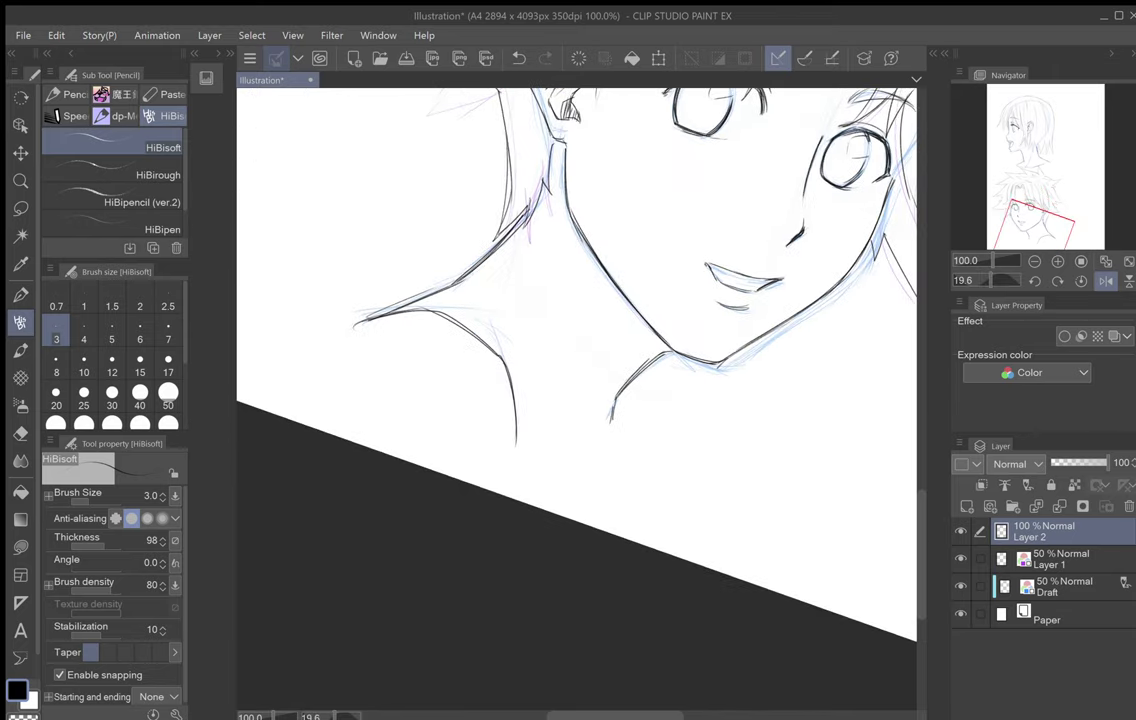
mouse_move(515, 241)
mouse_down()
mouse_move(550, 242)
mouse_move(645, 356)
mouse_up()
click(522, 62)
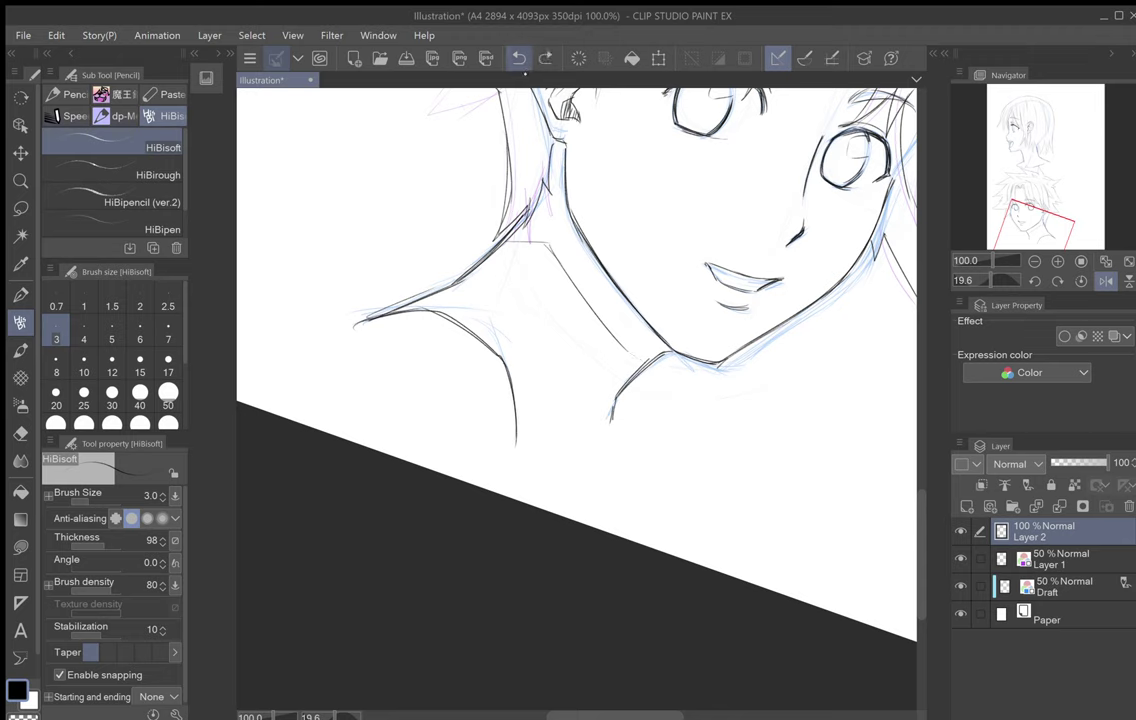
key(ctrl+z)
key(ctrl+z)
Step: Draw the shadow edge on the neck under the jaw and fill the shadow with dense hatching
drag(597, 262, 622, 365)
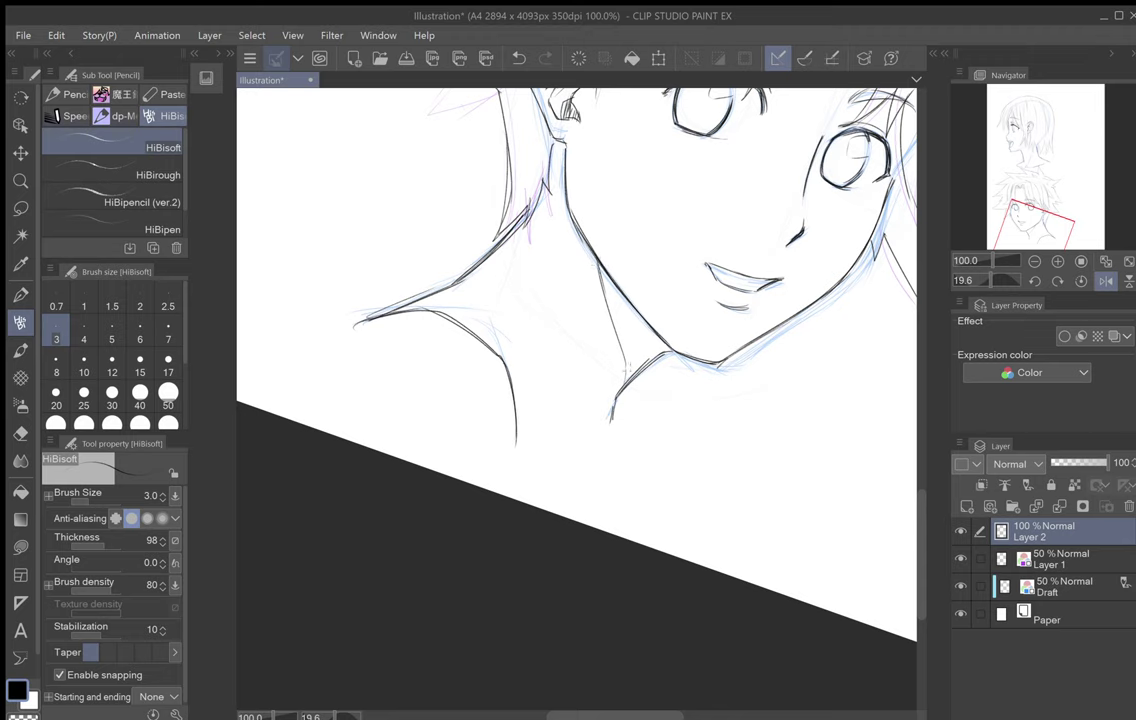
mouse_move(626, 364)
mouse_down()
mouse_move(627, 378)
mouse_move(647, 357)
mouse_move(622, 365)
mouse_move(623, 315)
mouse_up()
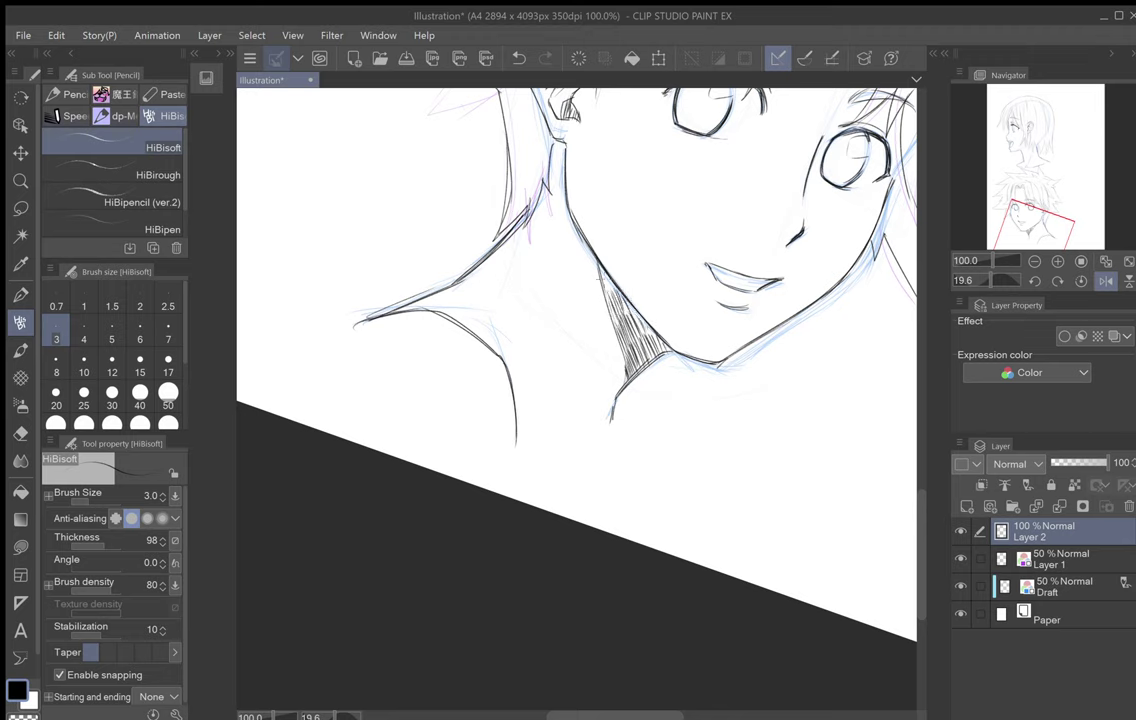
drag(600, 267, 607, 290)
drag(601, 267, 610, 292)
drag(581, 244, 594, 261)
Step: Draw the pupil curves inside both eyes of the three-quarter face
mouse_move(569, 214)
mouse_down()
mouse_move(587, 250)
mouse_move(560, 150)
mouse_move(430, 300)
mouse_move(413, 535)
mouse_move(404, 455)
mouse_up()
drag(560, 400, 563, 468)
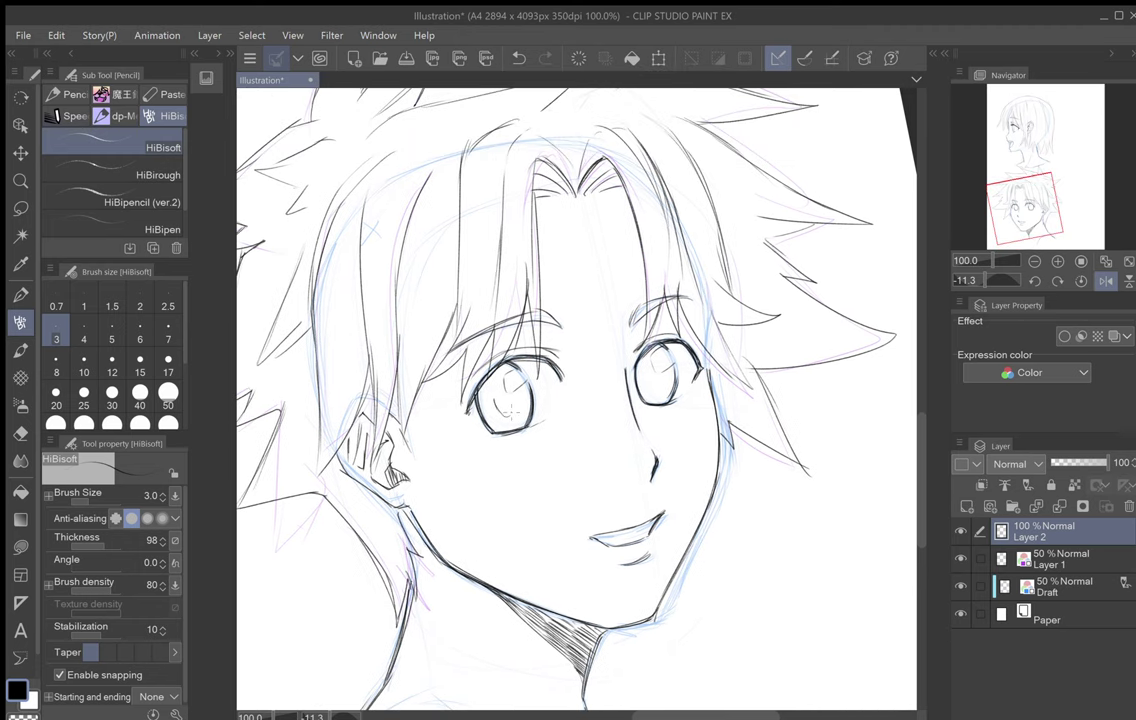
drag(500, 388, 513, 412)
mouse_move(649, 376)
mouse_down()
mouse_move(658, 390)
mouse_move(663, 376)
mouse_move(669, 433)
mouse_move(798, 593)
mouse_move(770, 522)
mouse_move(680, 573)
mouse_up()
Step: Return the canvas to its unrotated, unmirrored view
scroll(750, 532, down, 1)
scroll(761, 520, down, 2)
key(ctrl+at)
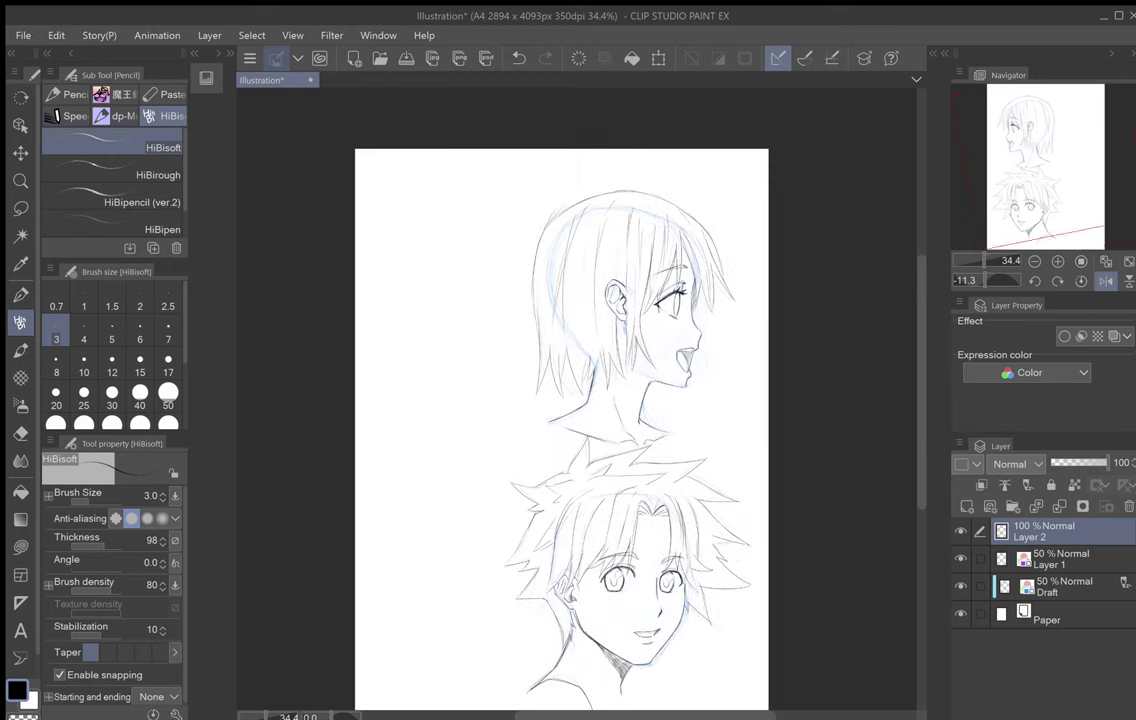
click(1105, 282)
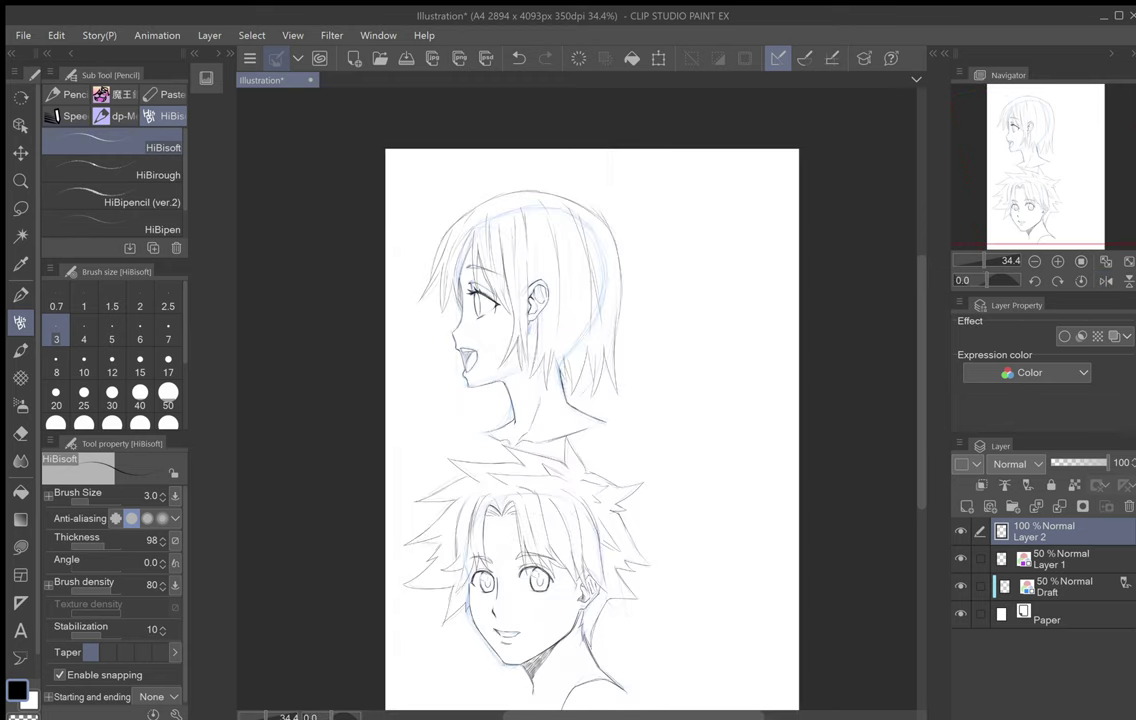
Step: Outline the pupil and highlight inside the profile head's iris with the HiBisoft pencil
drag(600, 430, 669, 418)
scroll(595, 337, up, 2)
drag(595, 337, 682, 500)
scroll(595, 422, up, 2)
scroll(630, 432, up, 2)
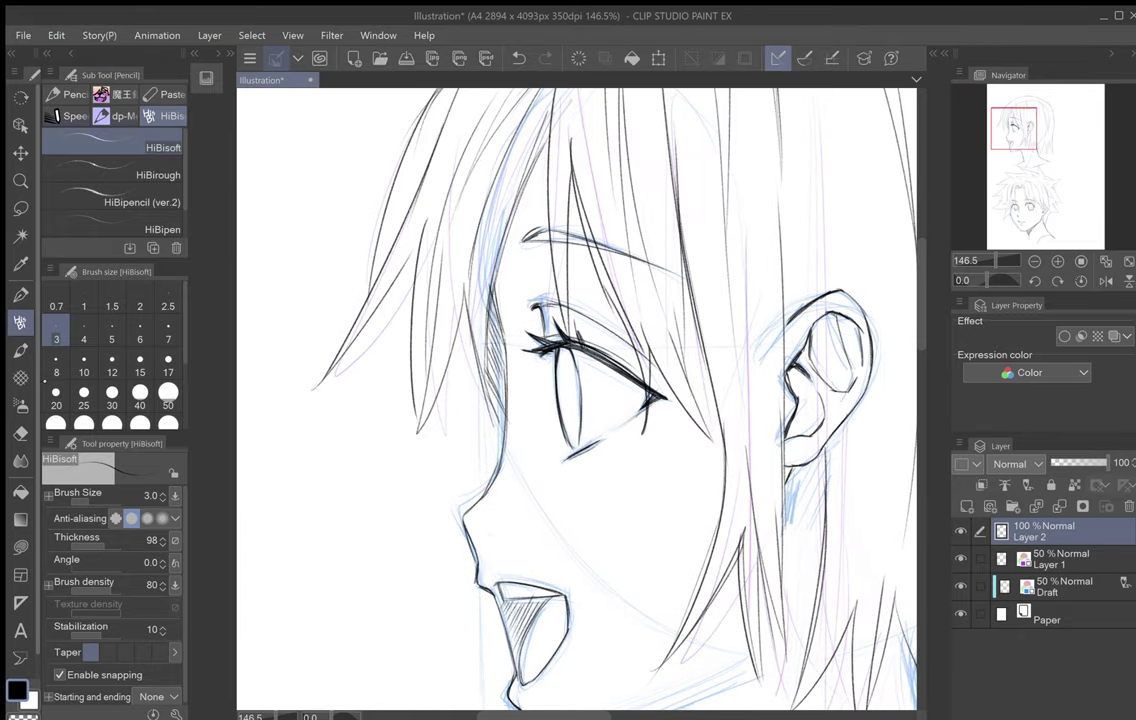
key(e)
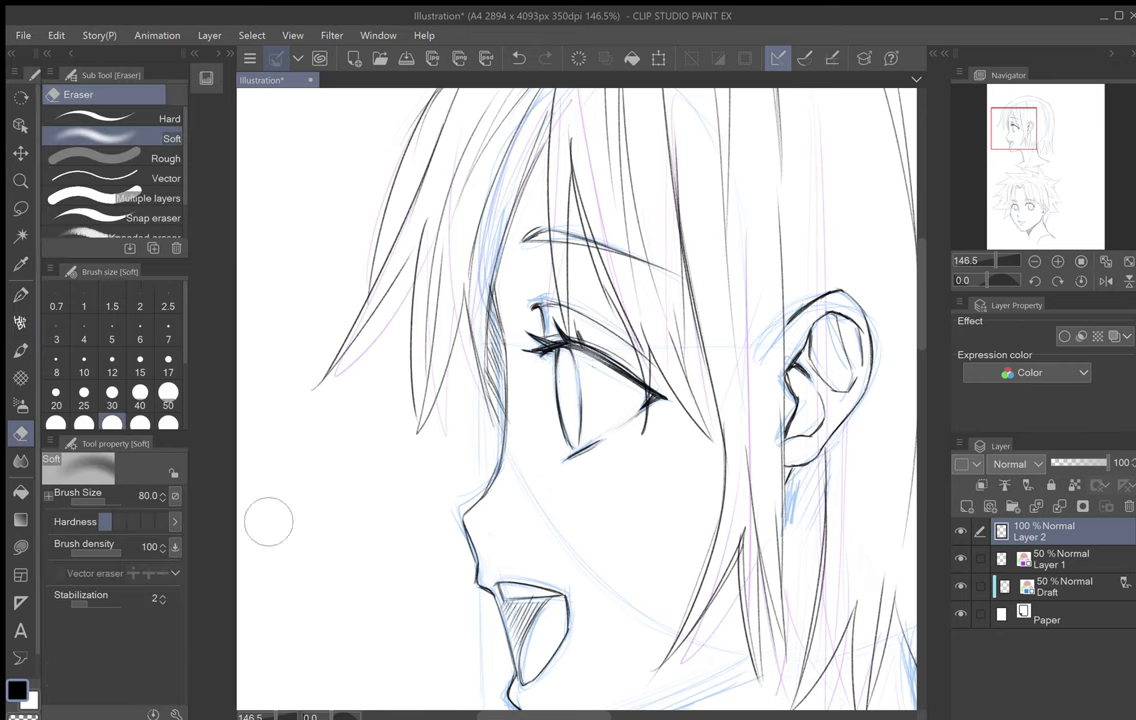
click(20, 322)
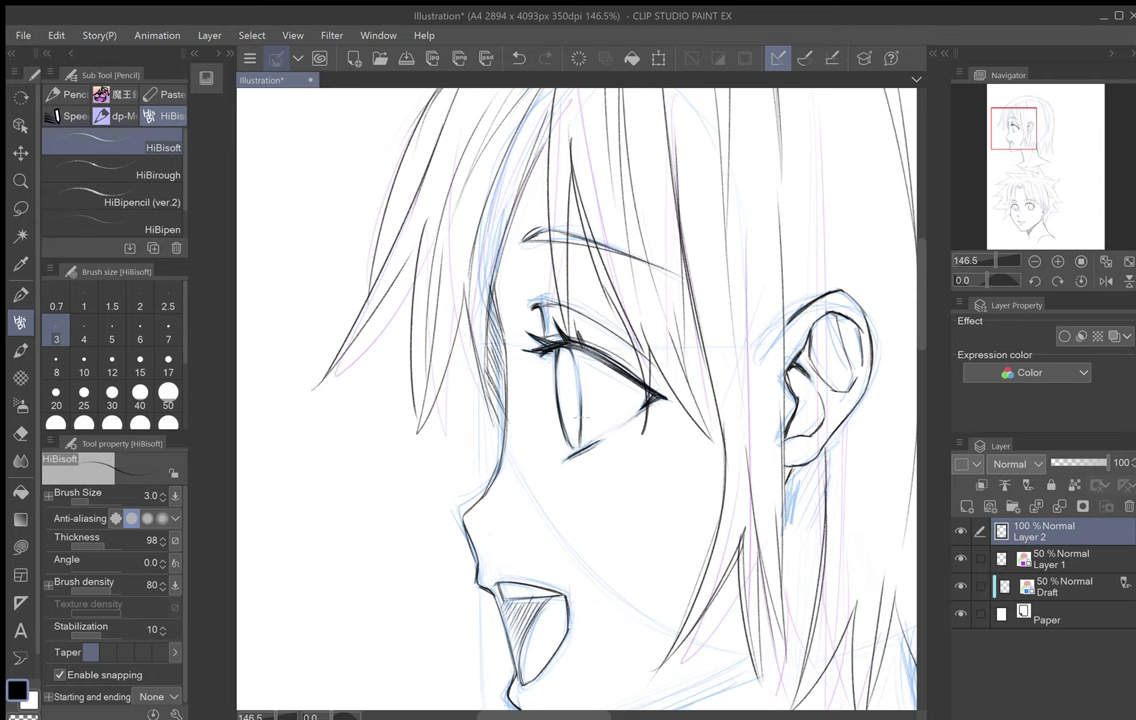
mouse_move(579, 441)
mouse_down()
mouse_move(582, 390)
mouse_move(564, 372)
mouse_move(565, 411)
mouse_up()
drag(560, 347, 558, 394)
Step: Darken the profile head's pupil and upper iris with short dense hatching strokes, leaving the highlight white
mouse_move(503, 345)
mouse_down()
mouse_move(499, 373)
mouse_move(499, 361)
mouse_up()
drag(503, 340, 495, 358)
drag(503, 340, 497, 353)
drag(503, 340, 494, 355)
drag(500, 335, 486, 353)
drag(509, 319, 494, 337)
drag(510, 320, 498, 337)
drag(510, 317, 493, 335)
drag(506, 313, 494, 326)
drag(509, 369, 497, 383)
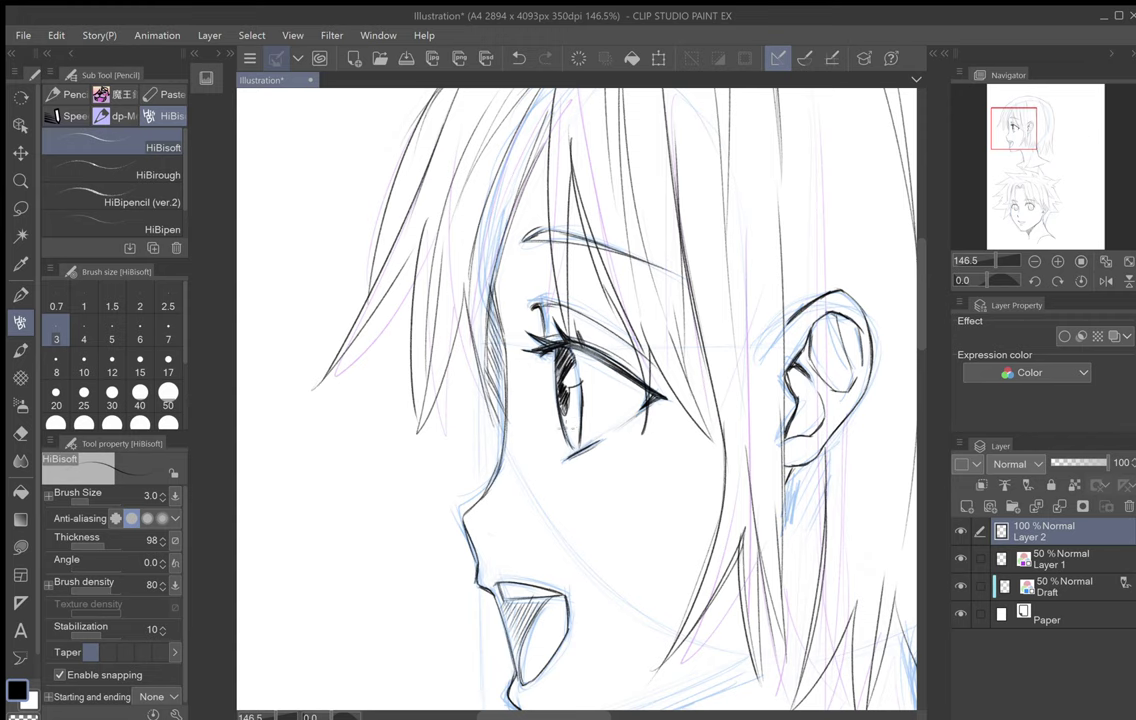
drag(575, 403, 569, 421)
Step: Shade the lower inner hollow of the profile head's ear with short hatching
scroll(677, 417, down, 5)
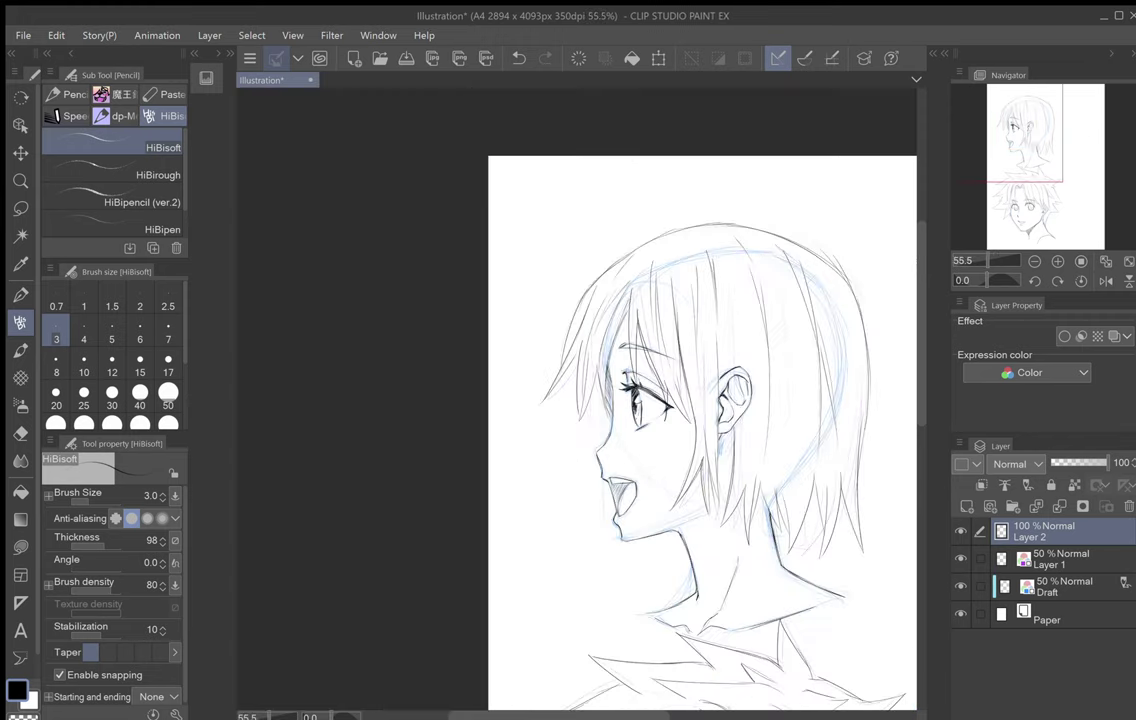
drag(677, 417, 645, 319)
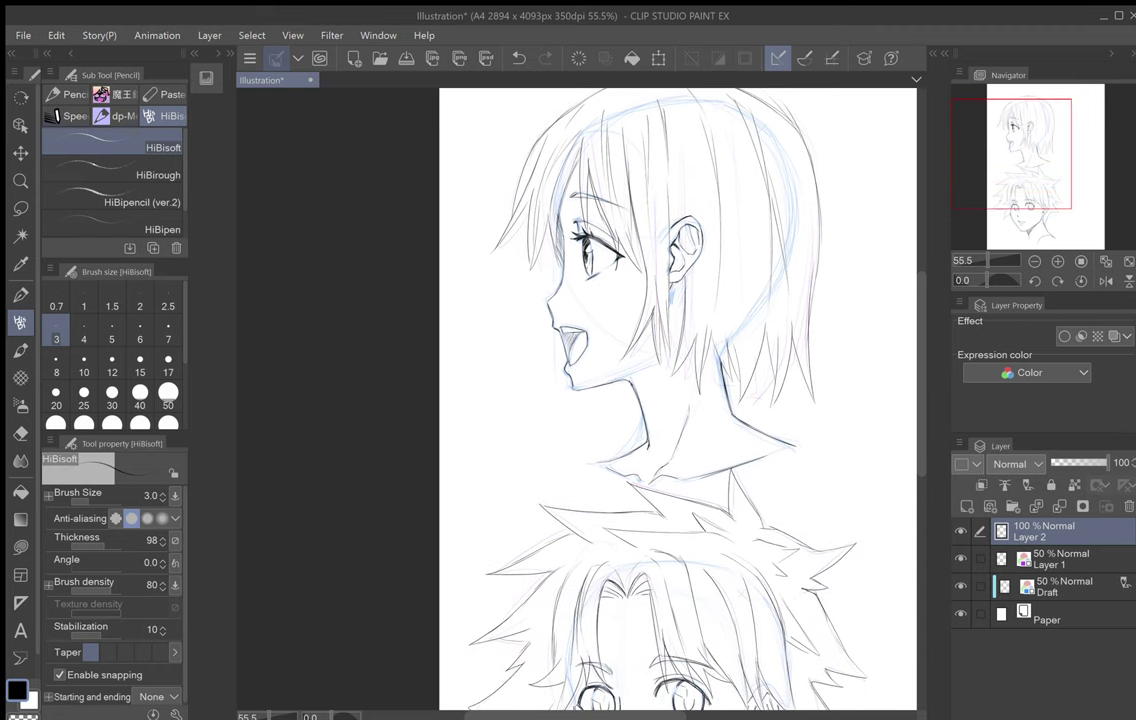
drag(677, 417, 692, 366)
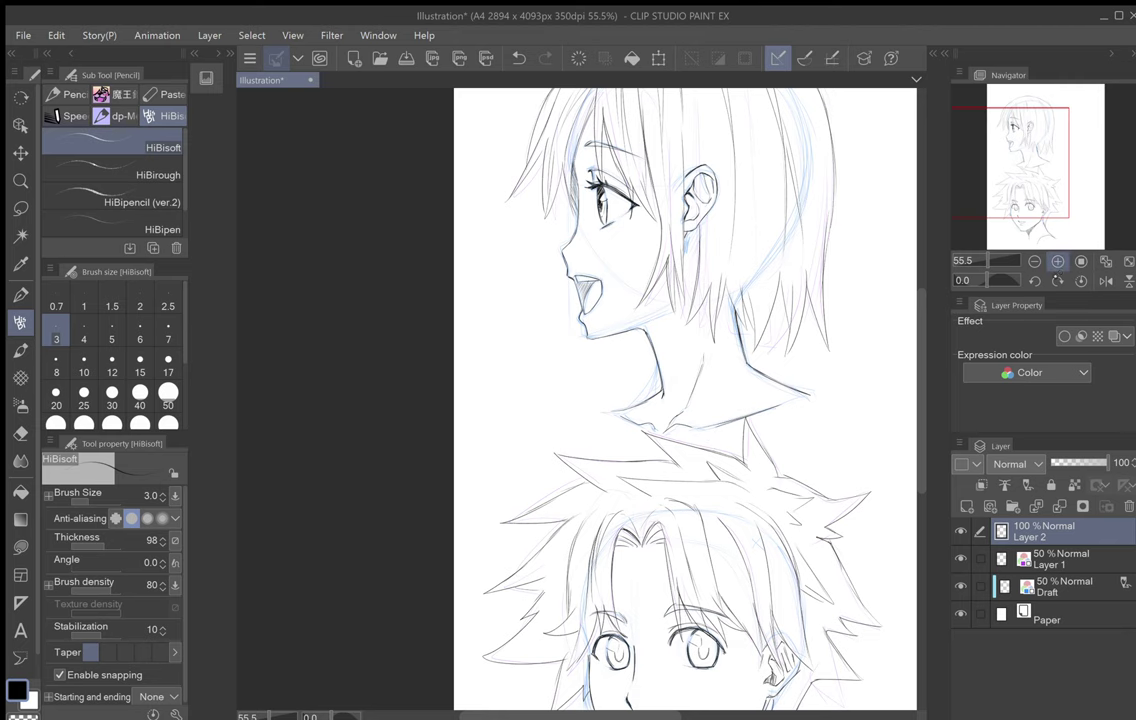
click(1058, 262)
click(1058, 262)
scroll(939, 382, up, 8)
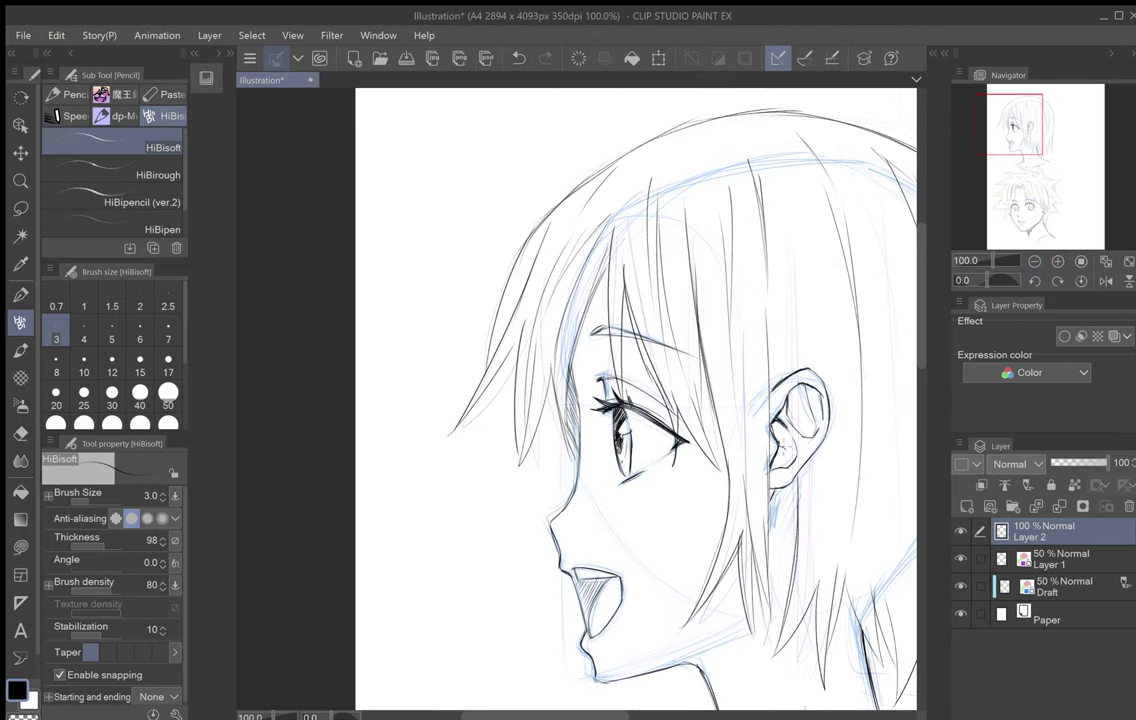
drag(779, 455, 784, 466)
Step: Hide Layer 1 and the Draft layer so only the clean lines on Layer 2 are shown
scroll(828, 480, down, 5)
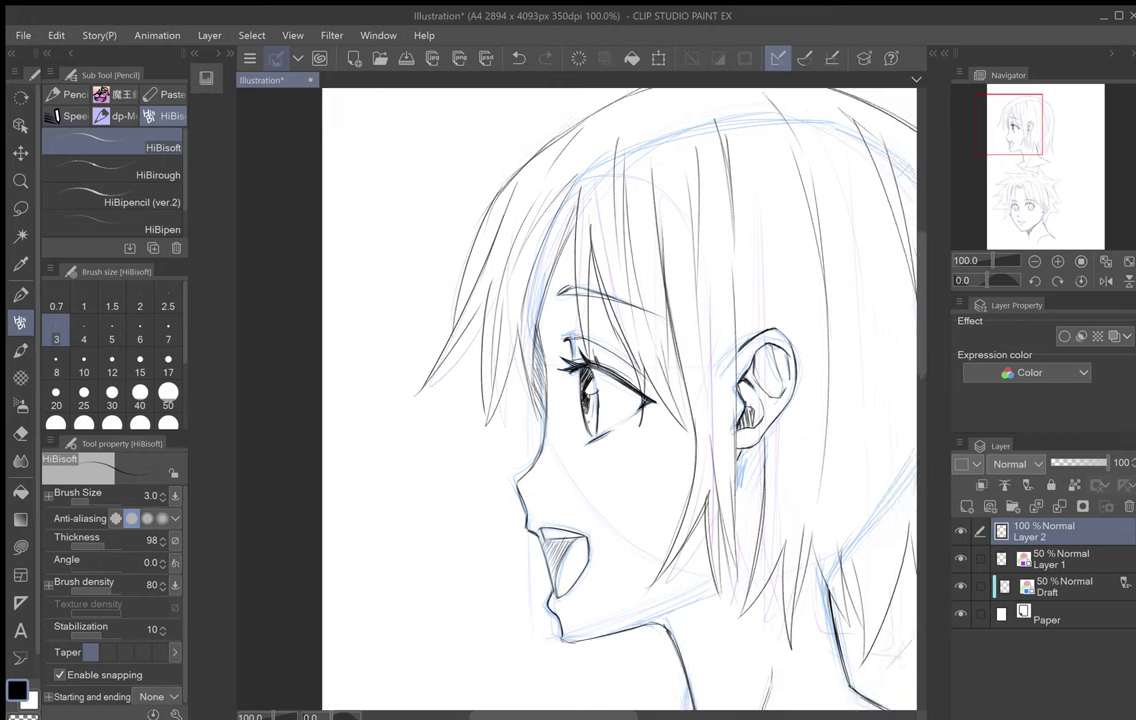
drag(800, 480, 632, 300)
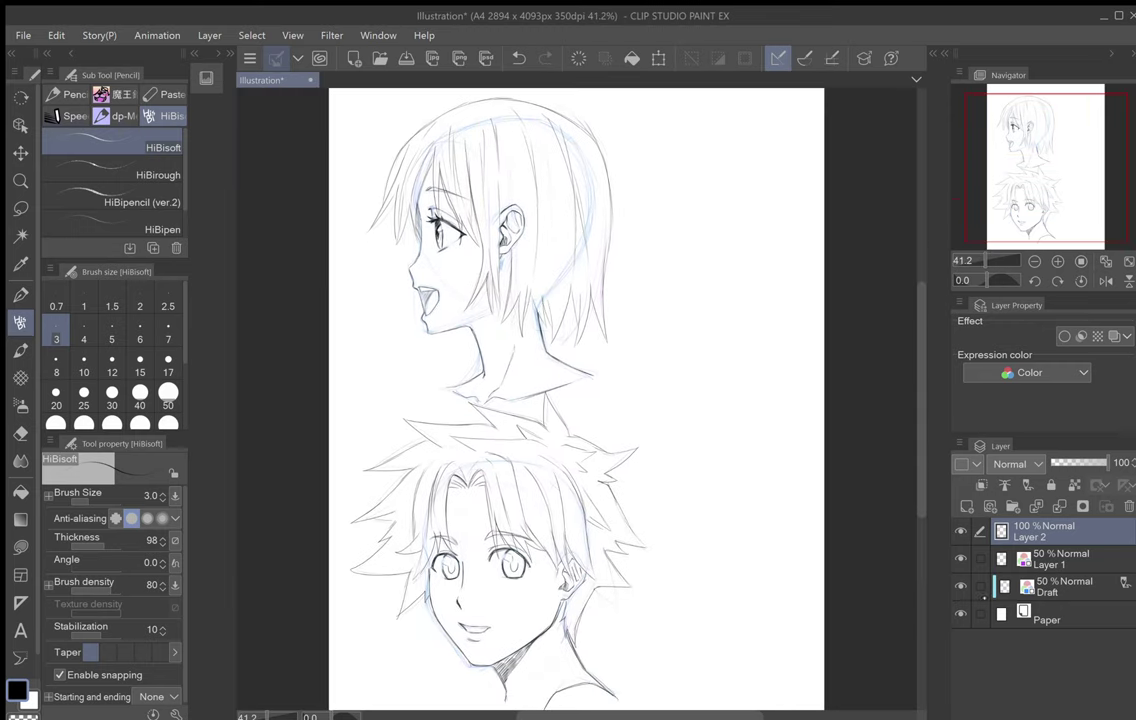
click(961, 559)
click(961, 586)
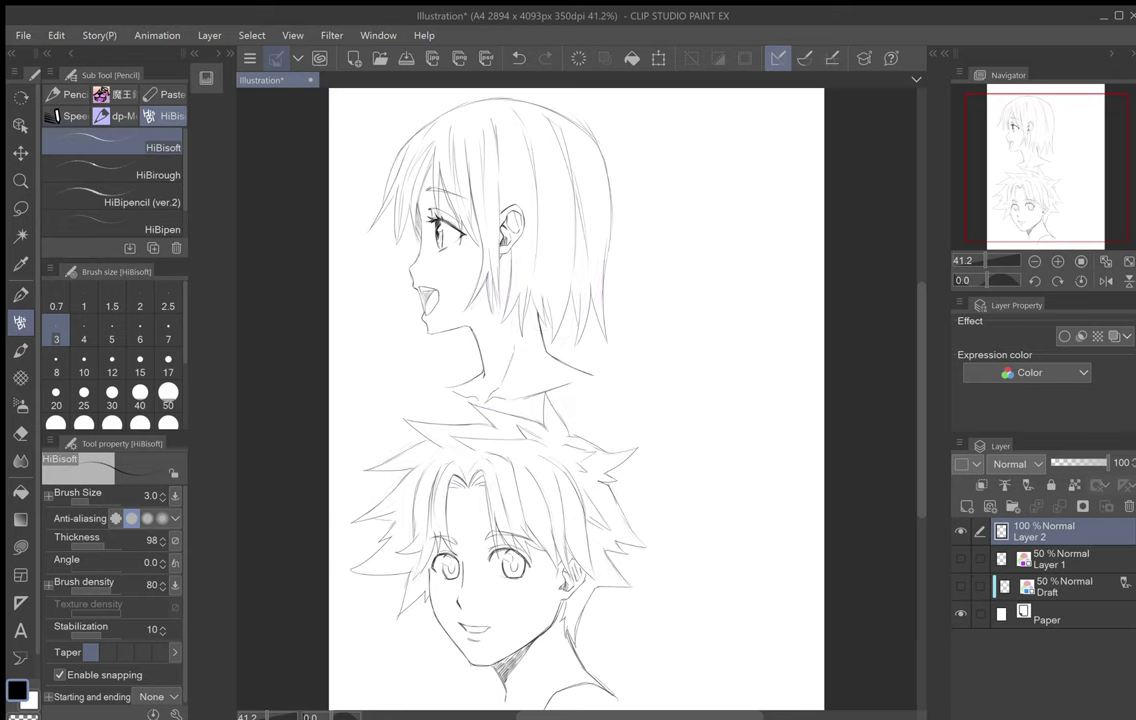
Step: Add shading strokes and strands to the profile head's bangs along the forehead
scroll(447, 243, up, 5)
drag(447, 243, 493, 428)
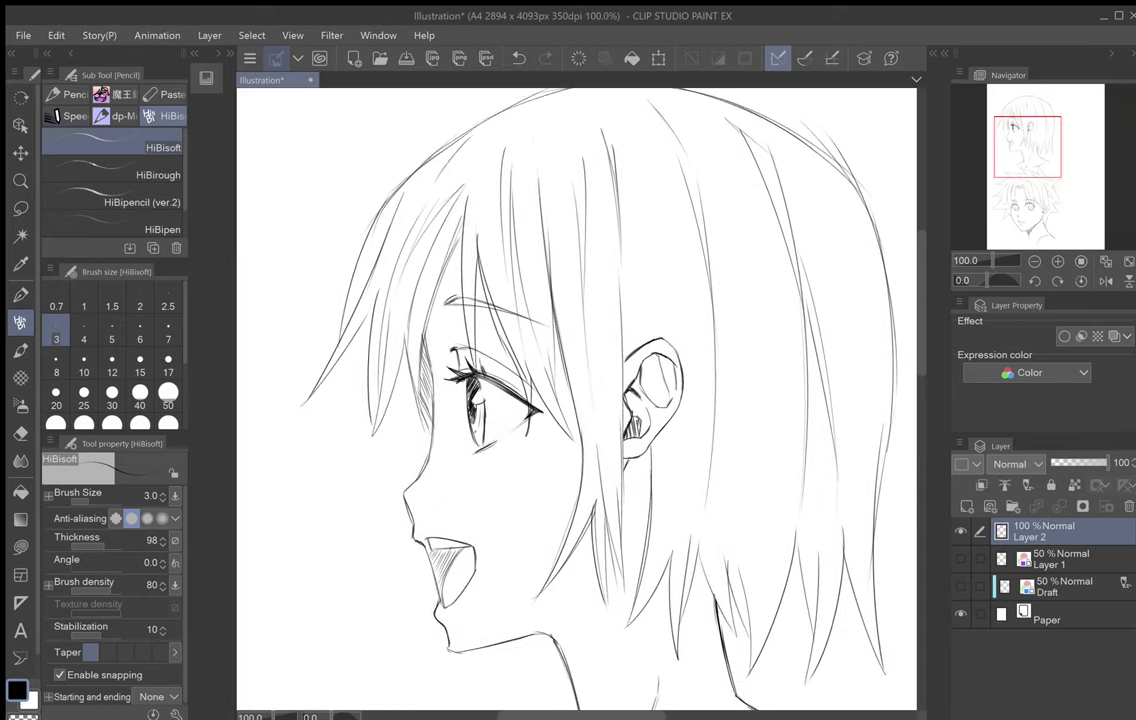
drag(425, 334, 428, 384)
drag(438, 260, 427, 372)
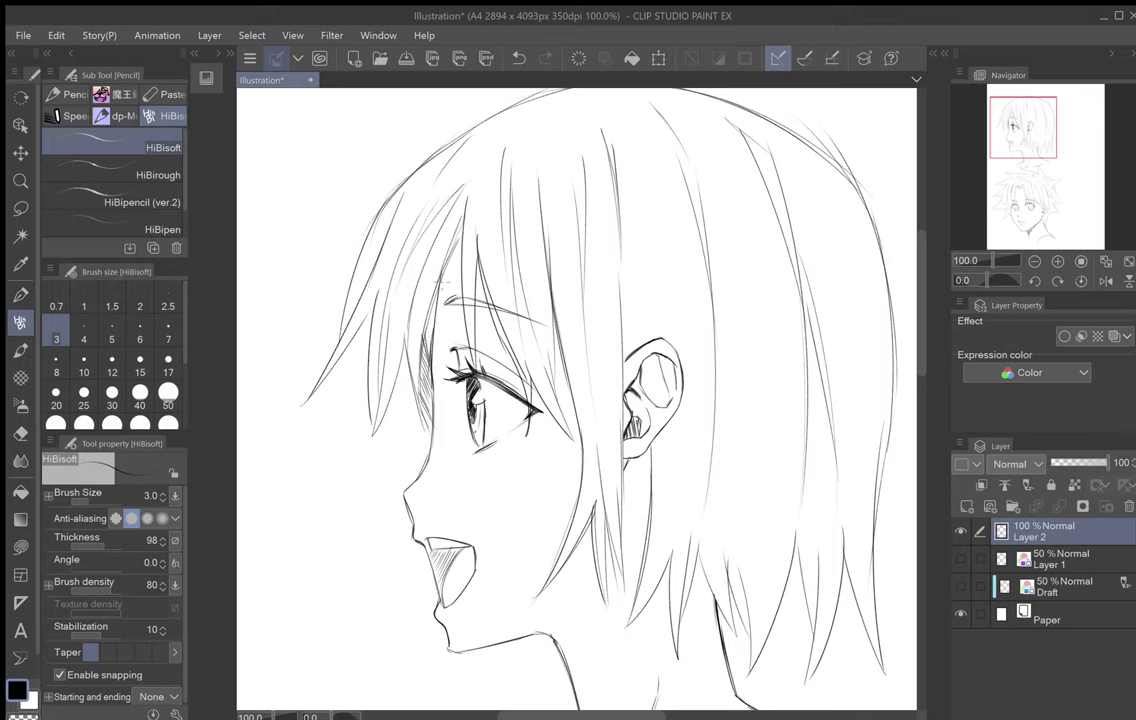
drag(455, 228, 430, 320)
scroll(795, 464, down, 5)
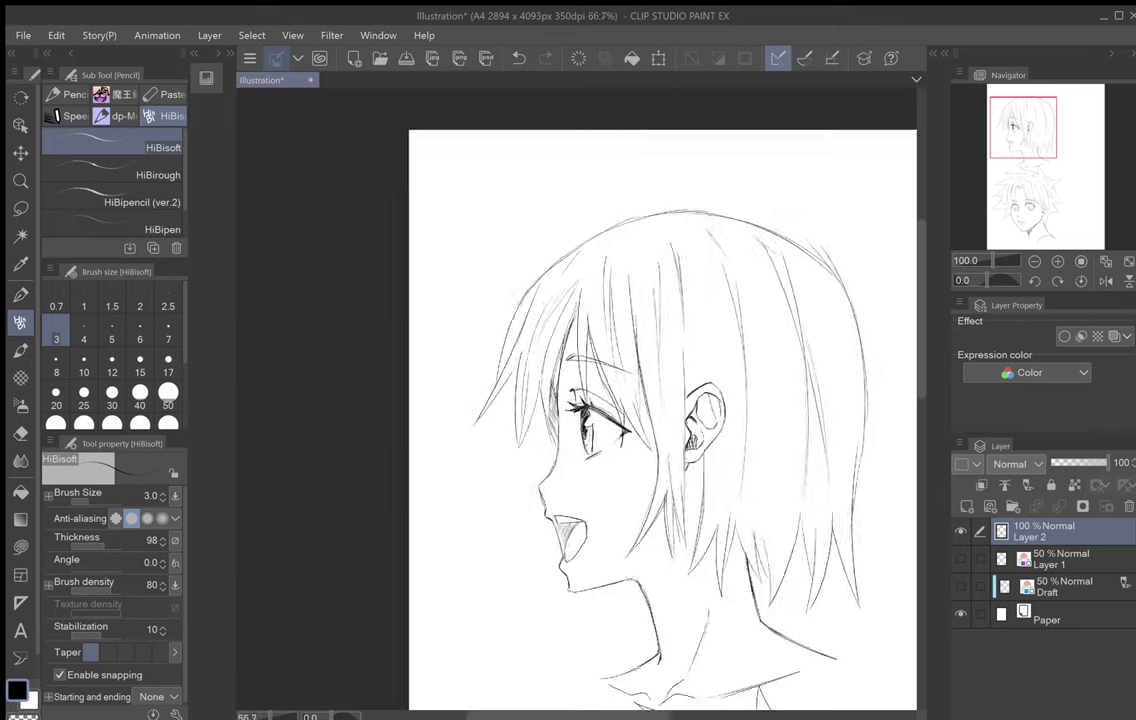
drag(797, 464, 628, 263)
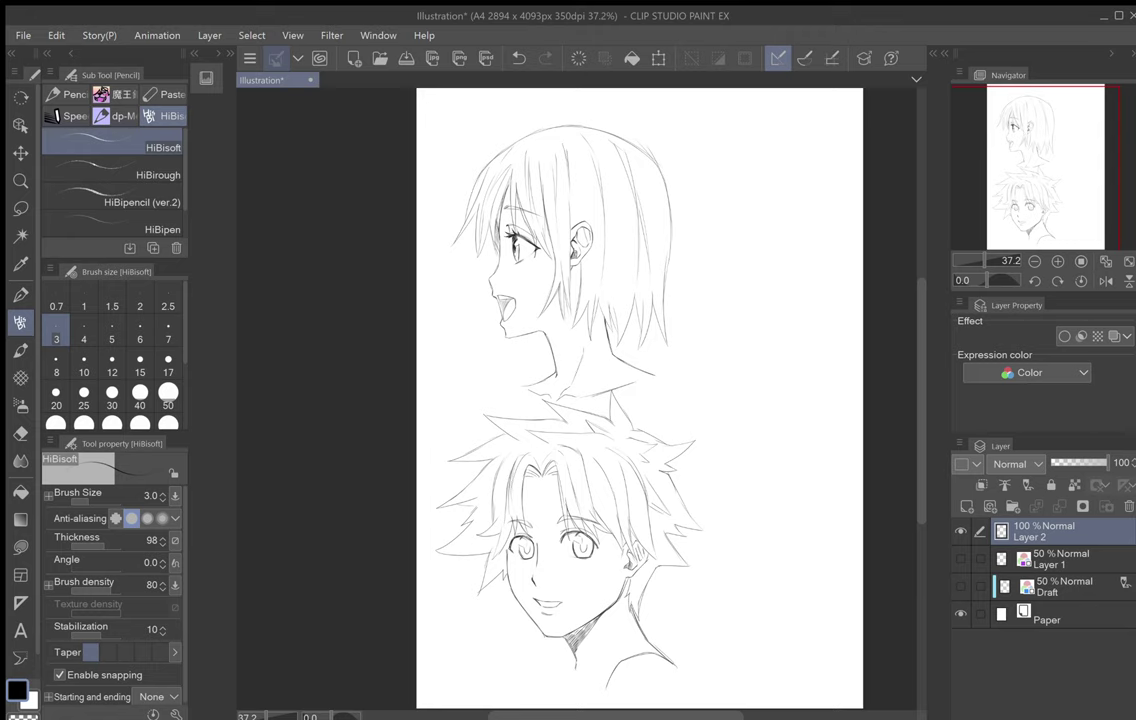
mouse_move(628, 400)
mouse_down()
mouse_move(584, 286)
mouse_move(615, 403)
mouse_up()
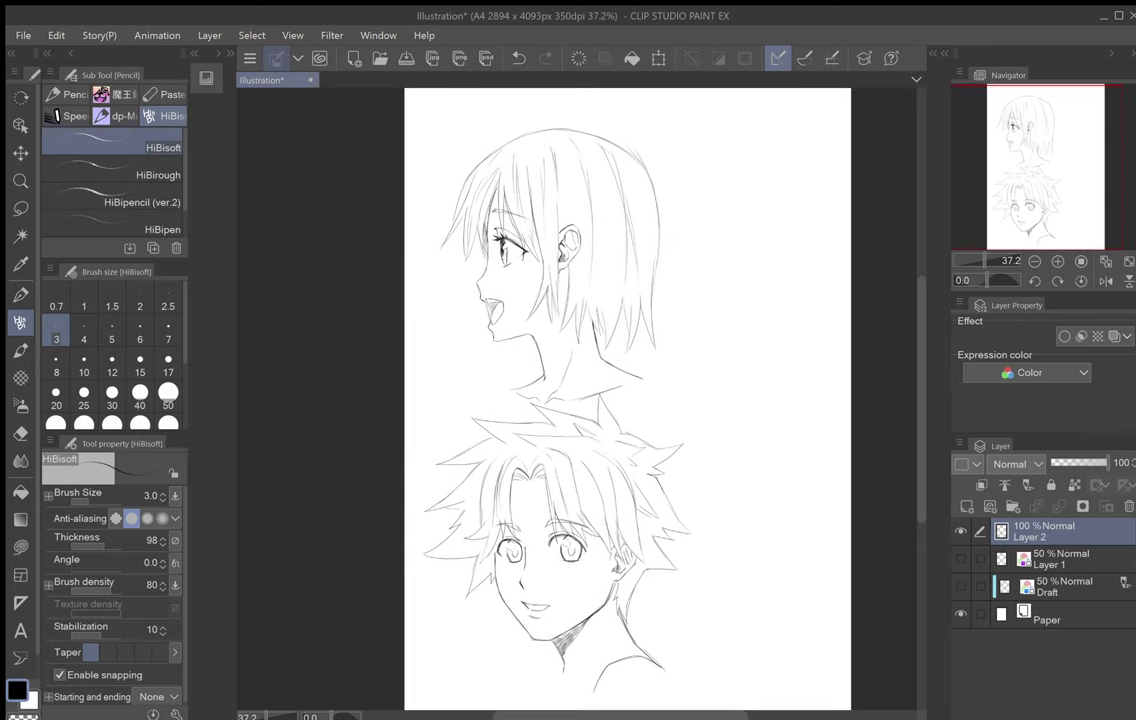
drag(615, 403, 560, 385)
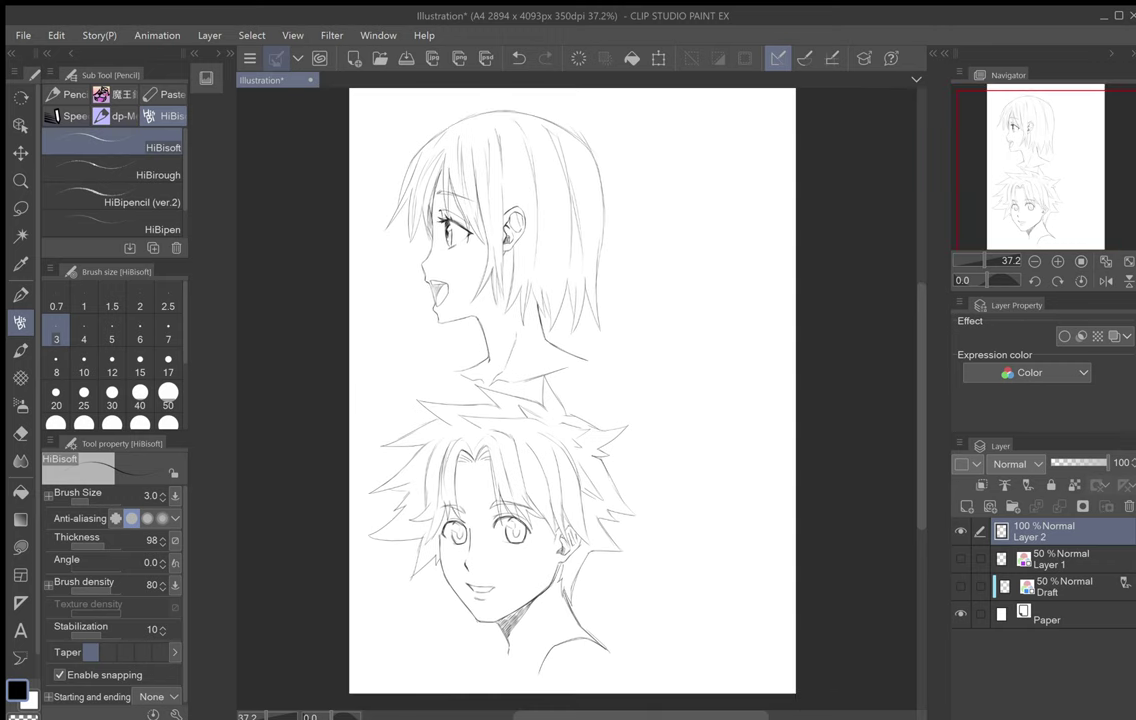